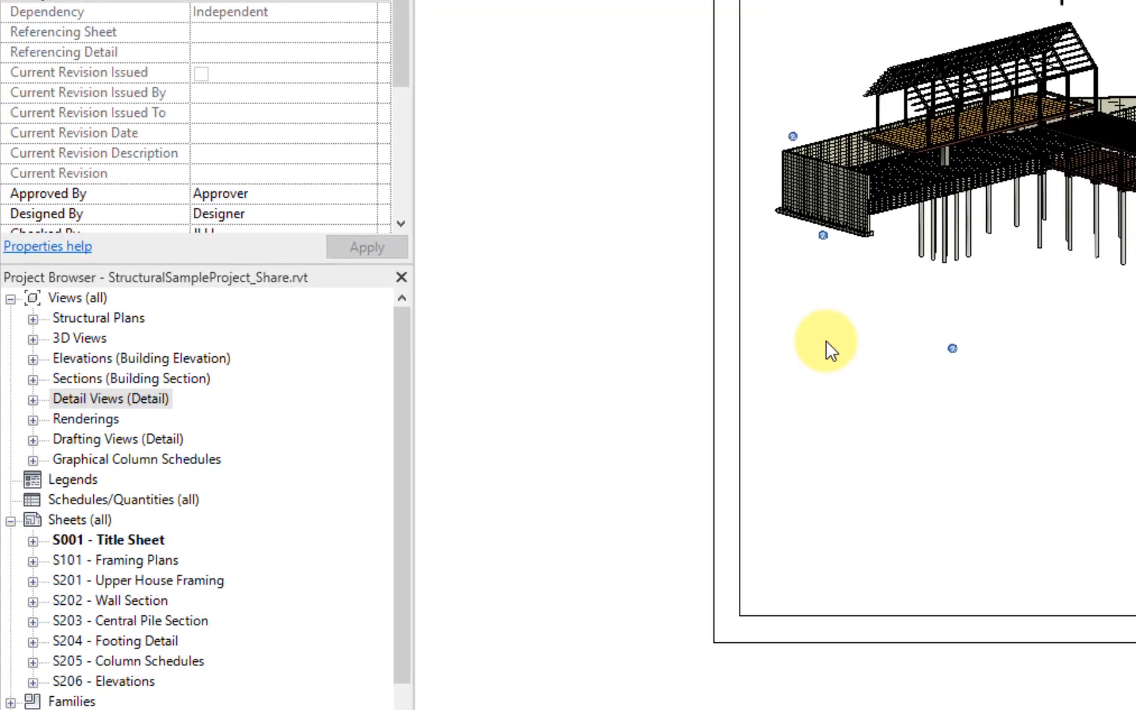
Step: Create a new building component schedule for the Floors category, keeping the Structure discipline filter and New Construction phase
right_click(115, 503)
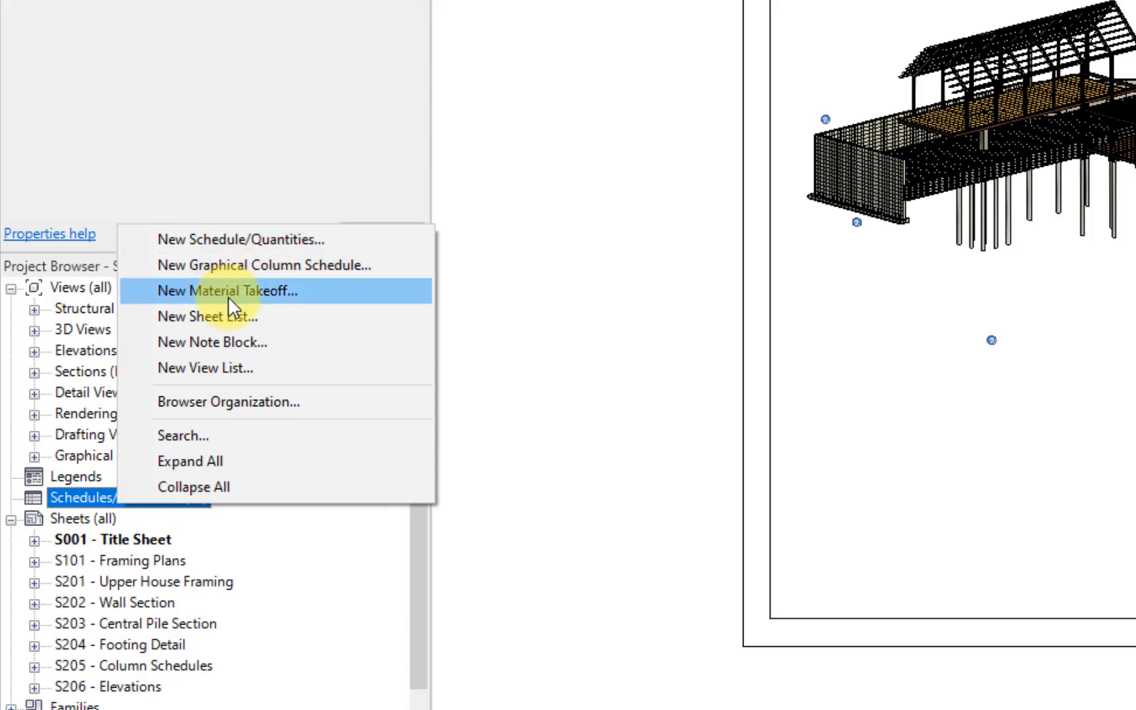
click(281, 240)
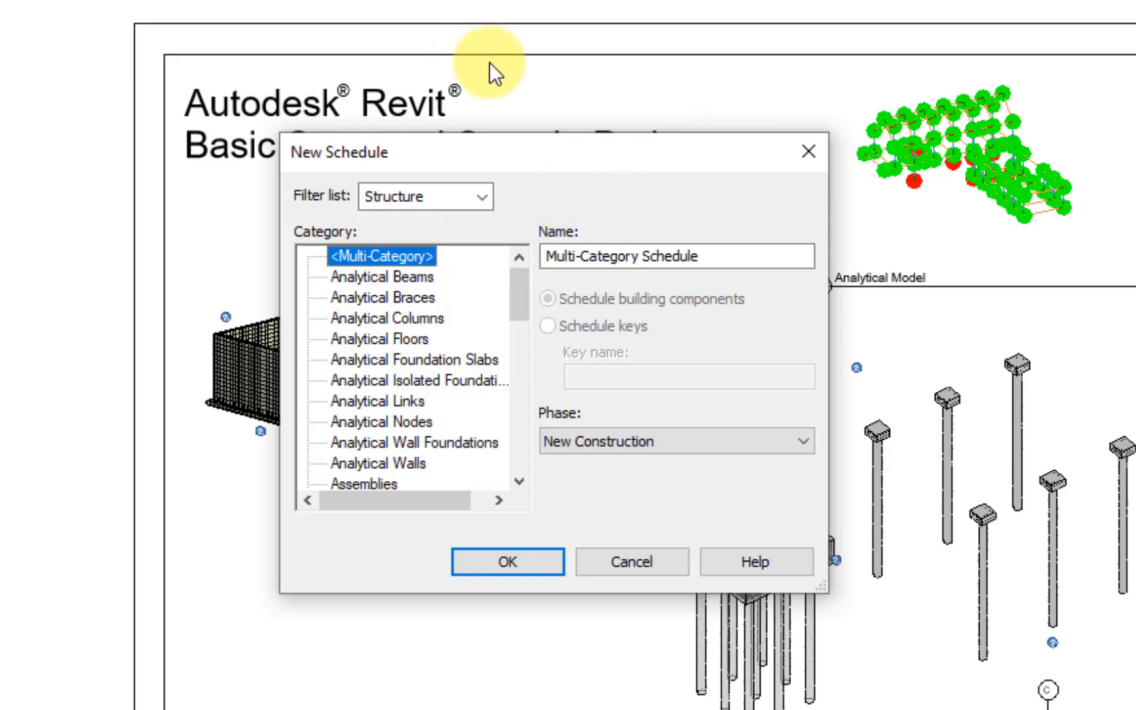
click(482, 197)
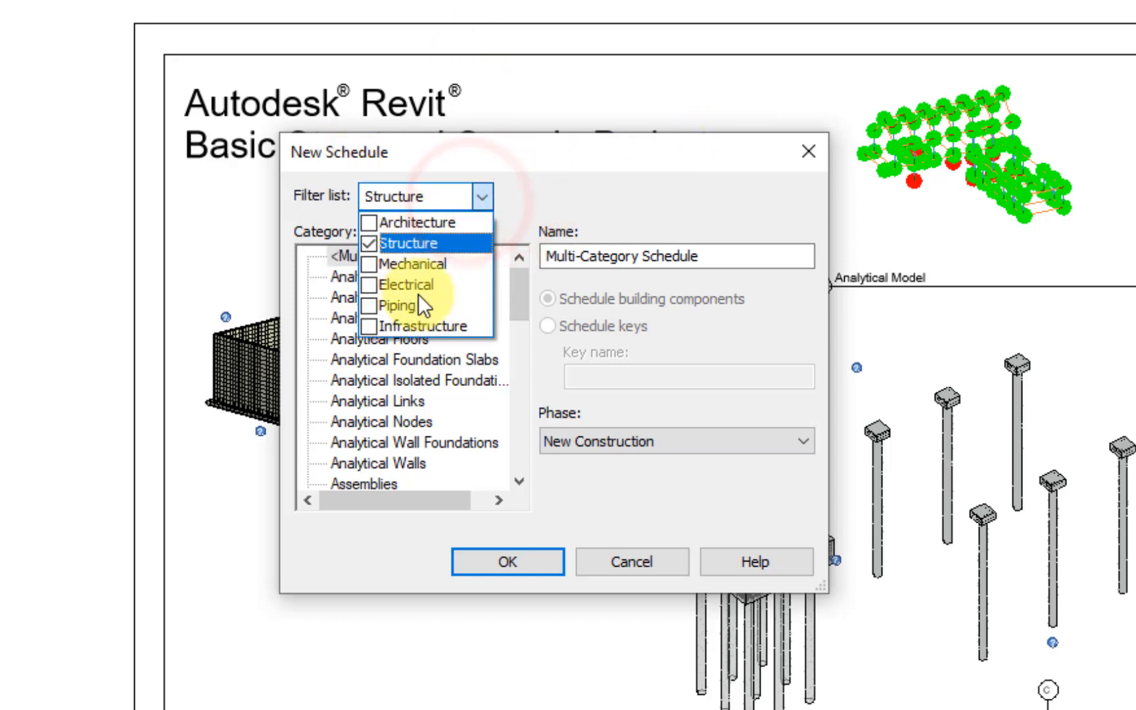
click(578, 191)
drag(526, 304, 528, 341)
click(362, 302)
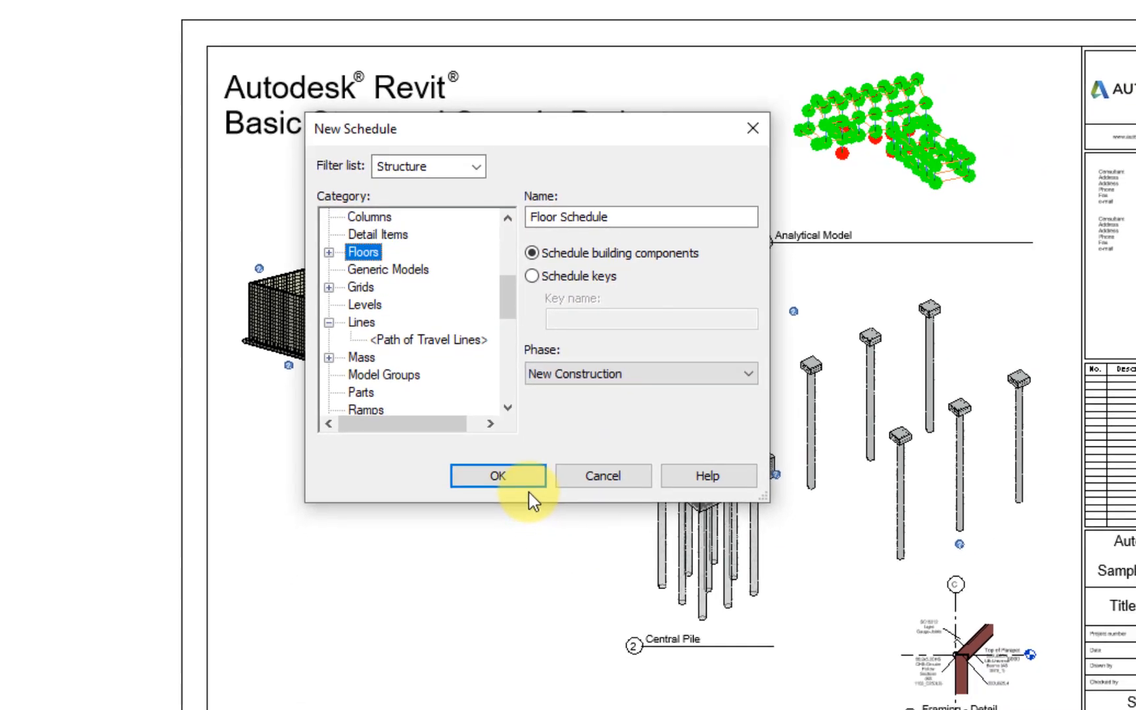
click(507, 467)
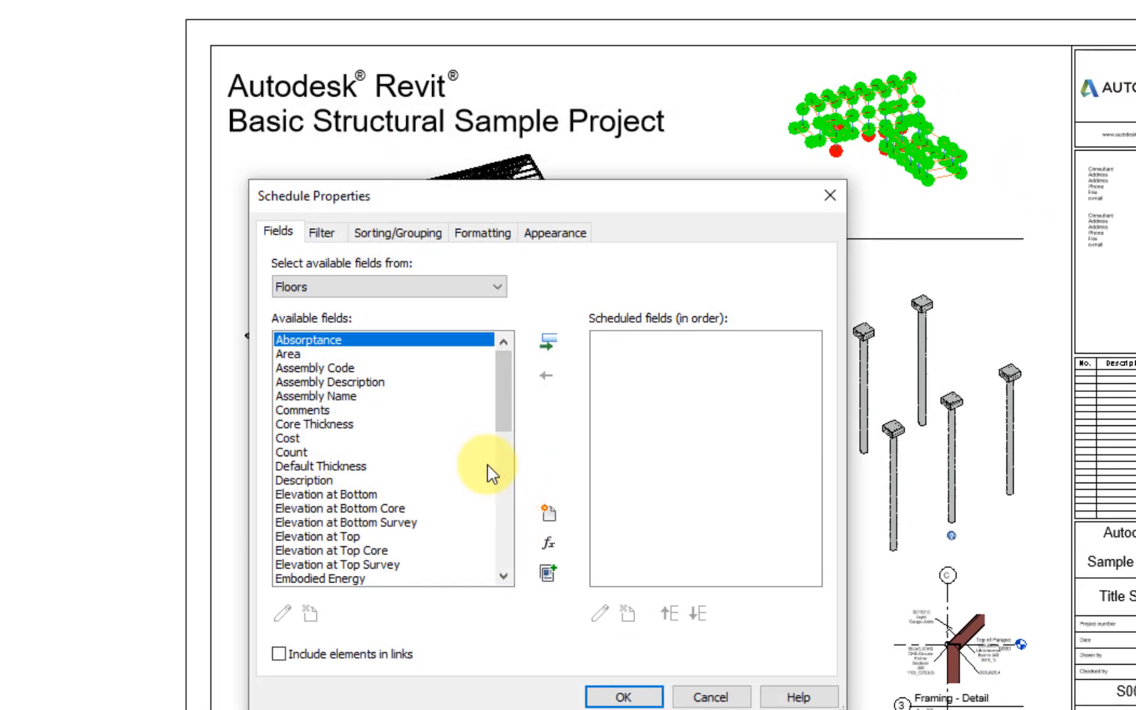
Step: Select Family and Type together with Level among the available floor schedule fields
drag(560, 190, 602, 111)
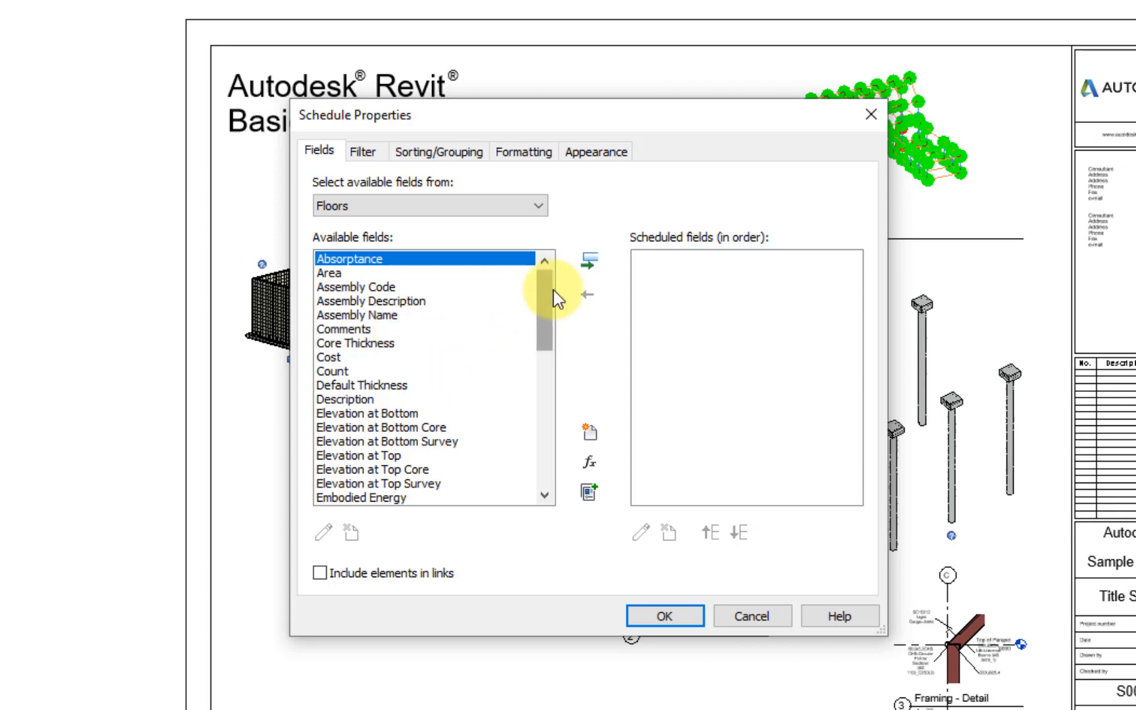
drag(552, 289, 552, 358)
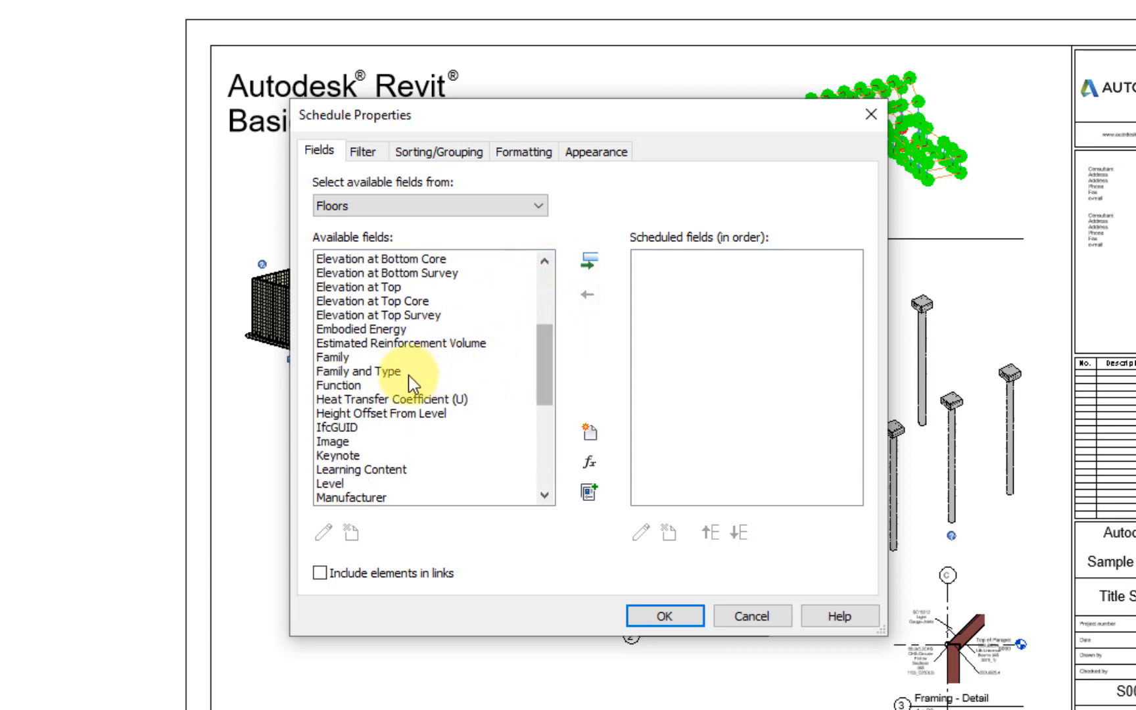
click(376, 372)
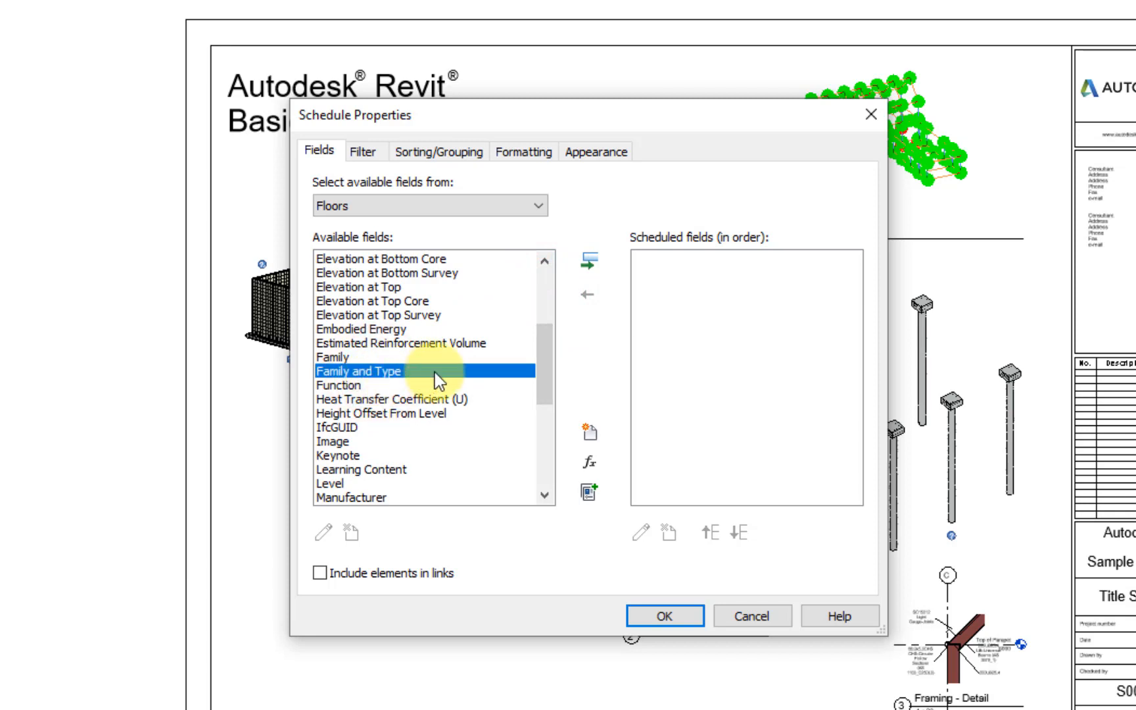
mouse_move(540, 347)
mouse_down()
mouse_move(544, 291)
mouse_move(551, 338)
mouse_up()
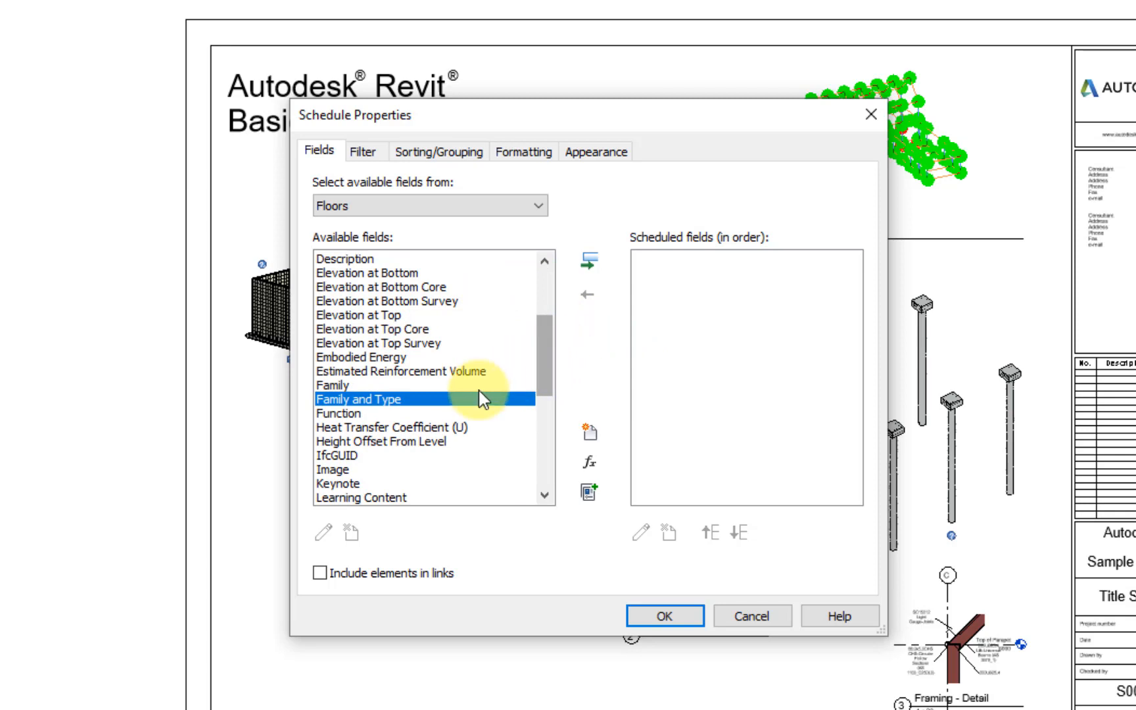
scroll(491, 359, down, 4)
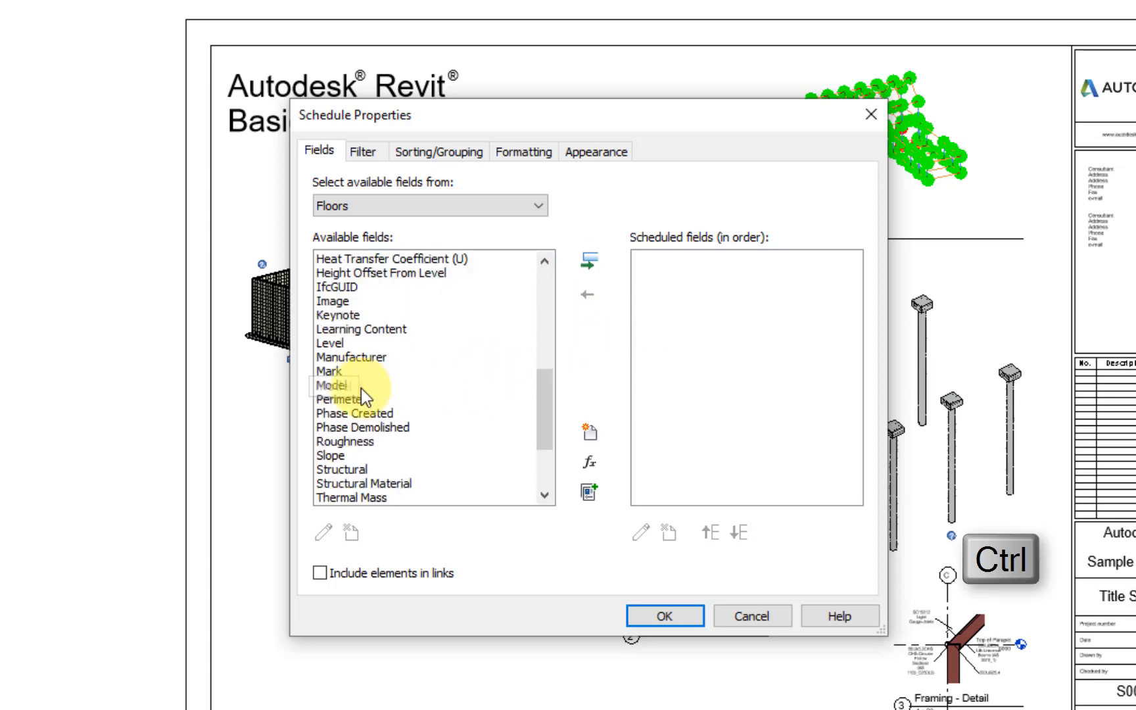
ctrl+click(329, 342)
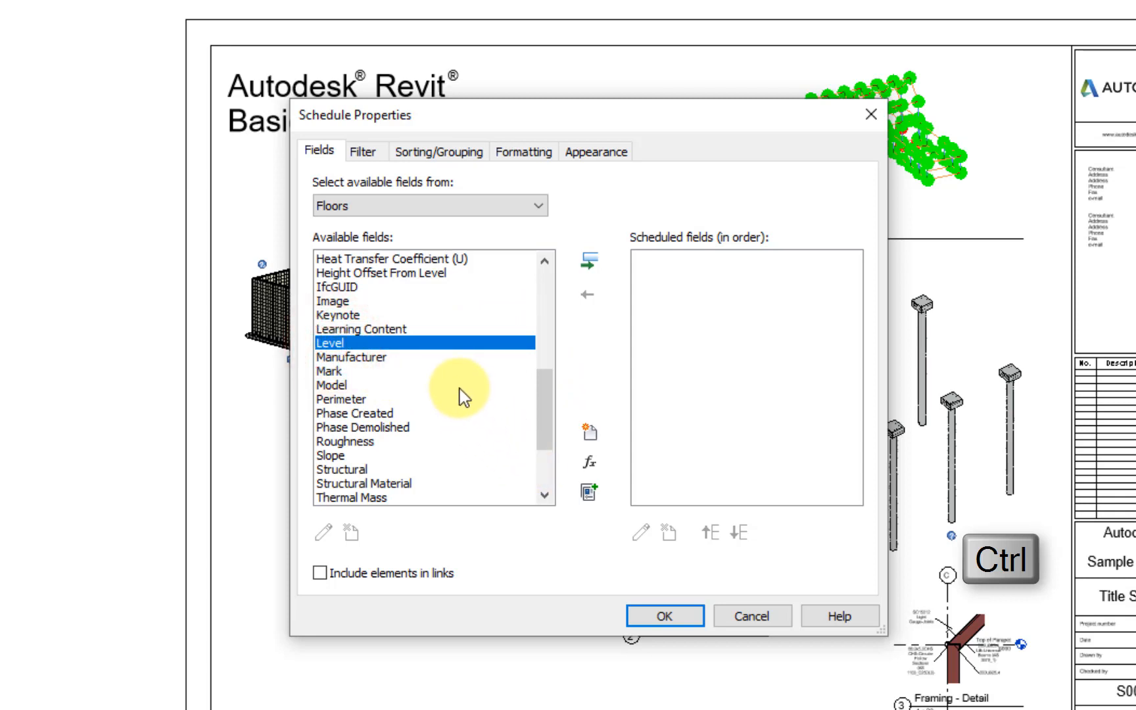
Step: Extend the selection of available fields with Elevation at Bottom, Area and Volume
scroll(431, 411, up, 1)
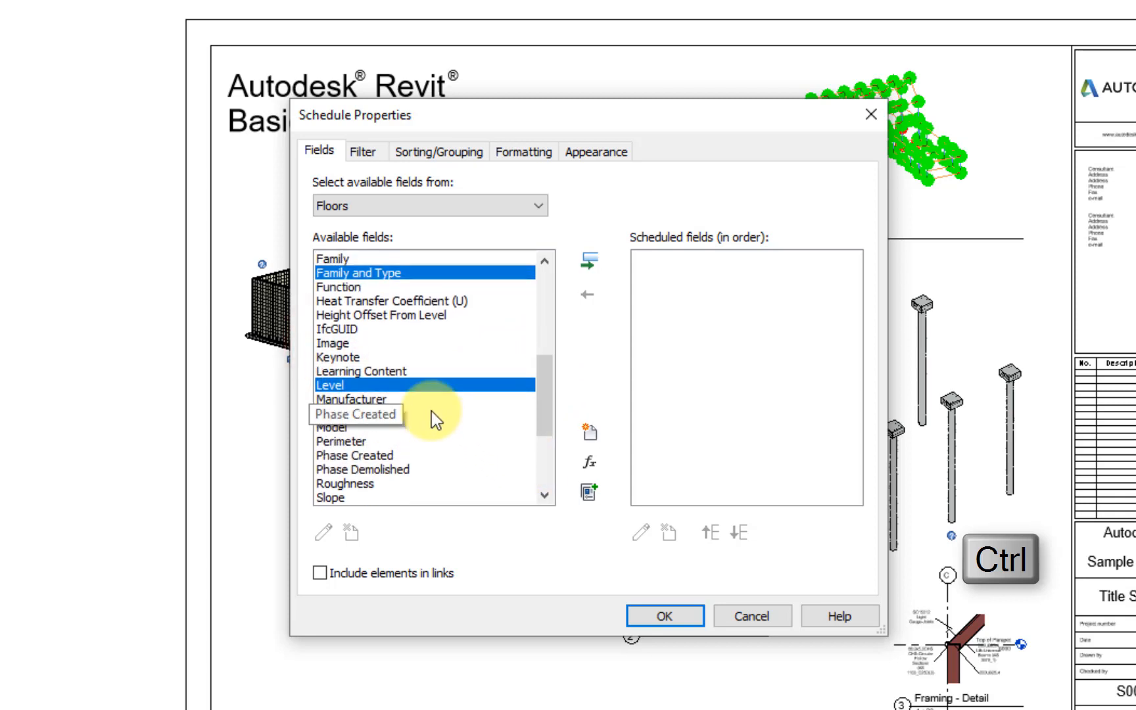
scroll(432, 411, up, 3)
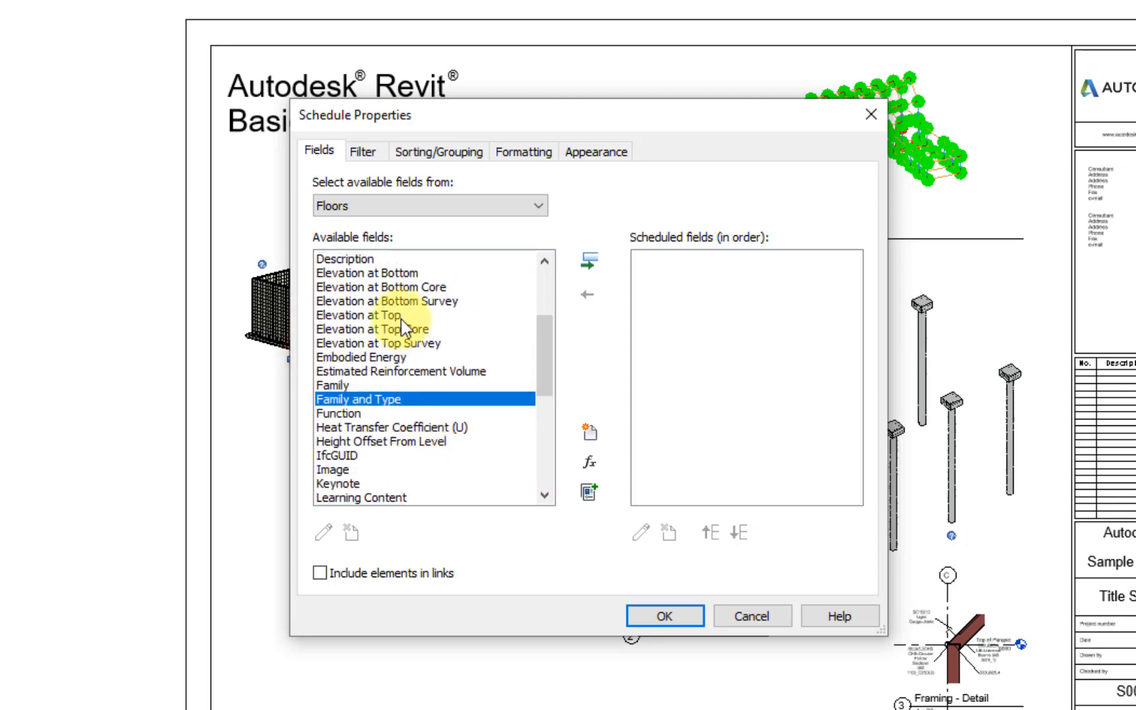
click(394, 272)
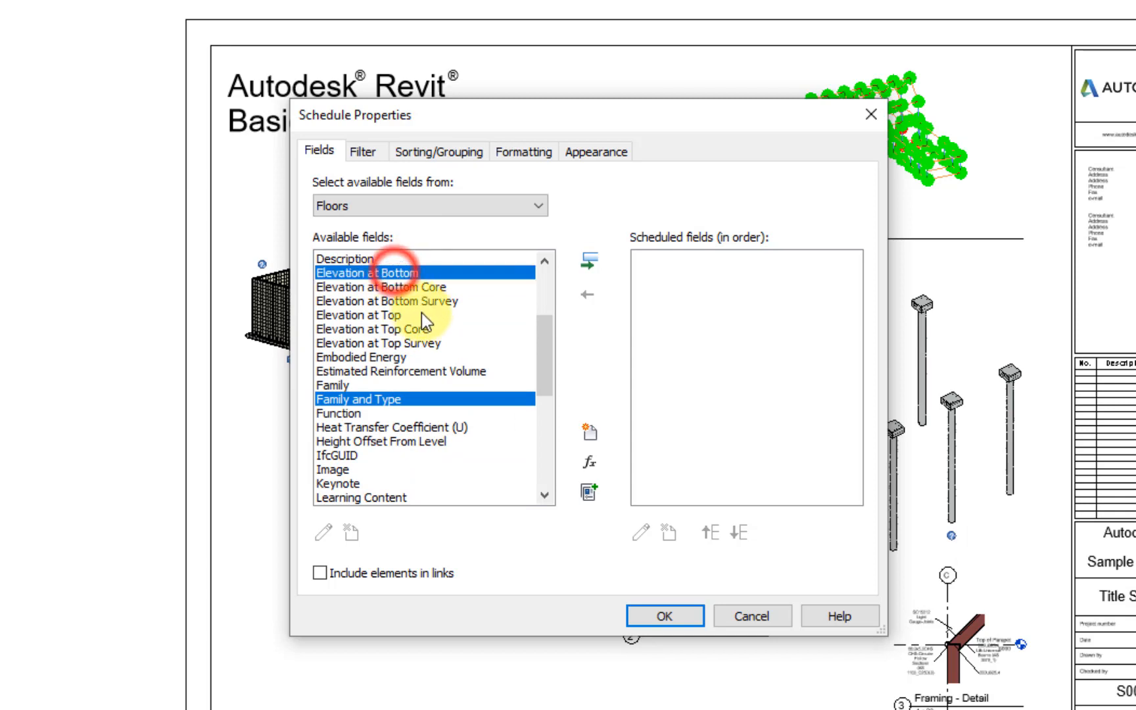
scroll(414, 315, up, 3)
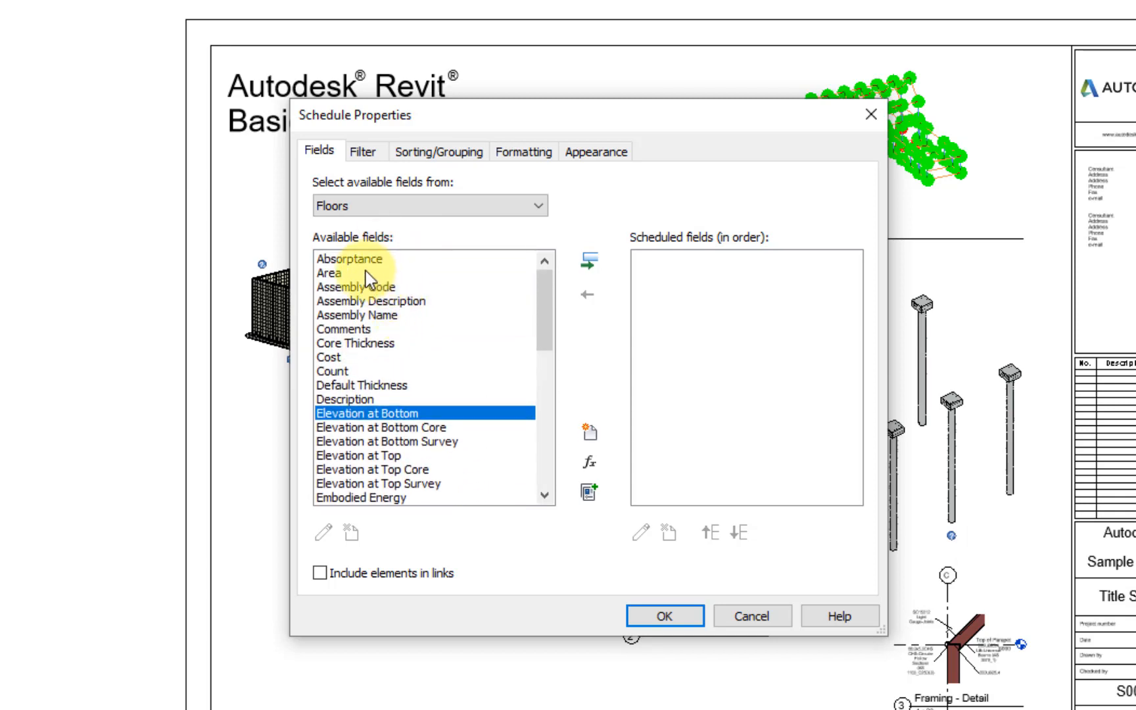
ctrl+click(366, 271)
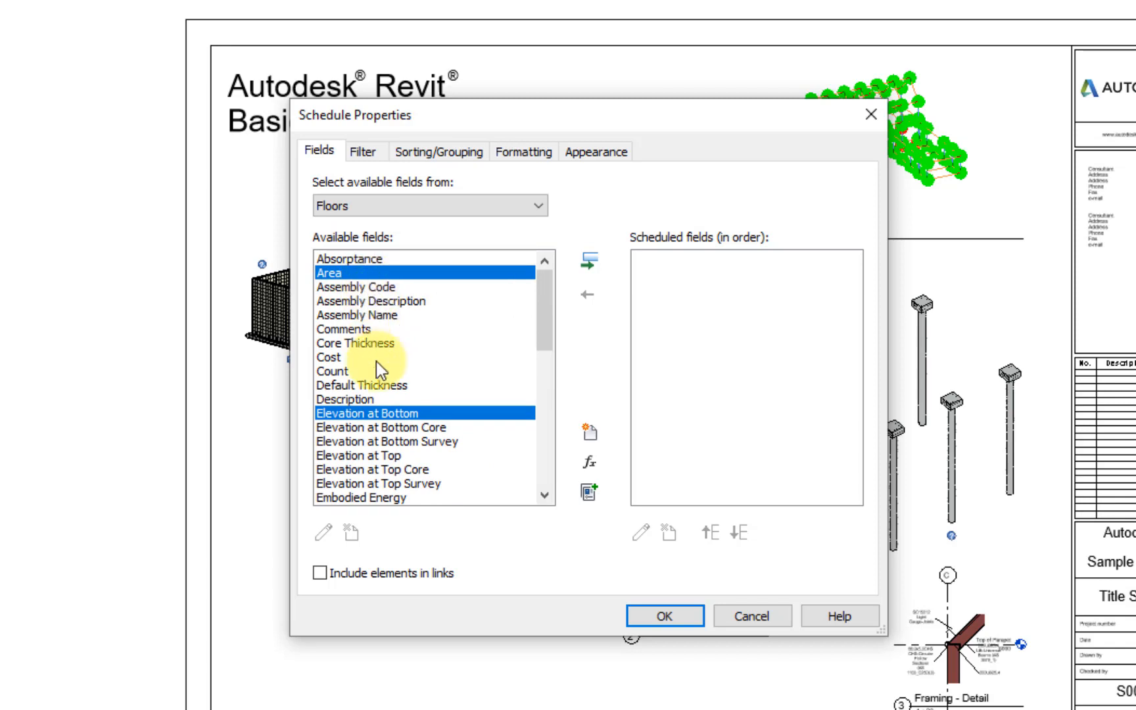
scroll(376, 368, down, 10)
click(353, 499)
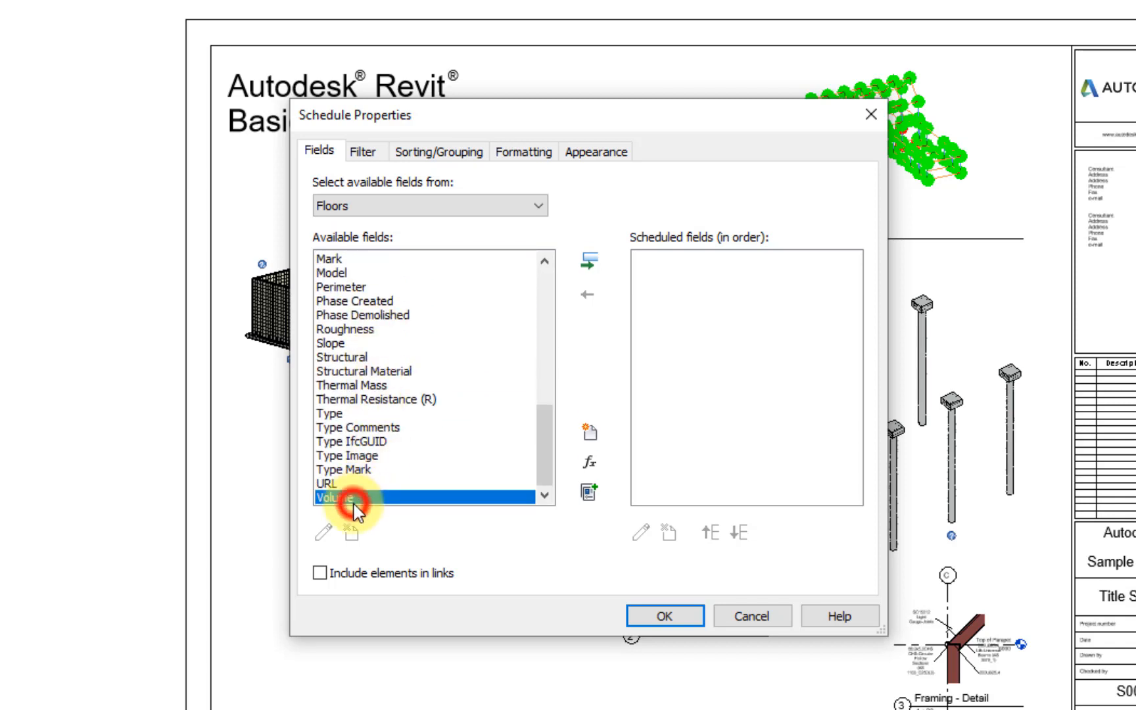
Step: Include Perimeter and Structural in the selection of available fields
scroll(382, 454, up, 3)
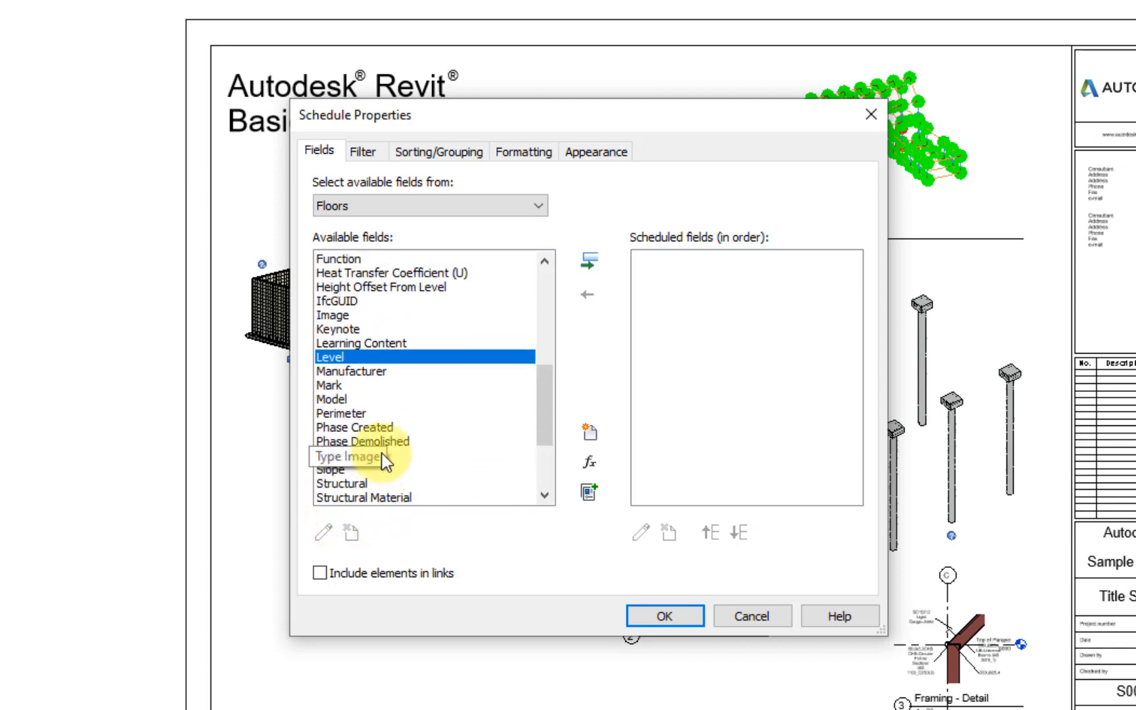
scroll(427, 466, down, 1)
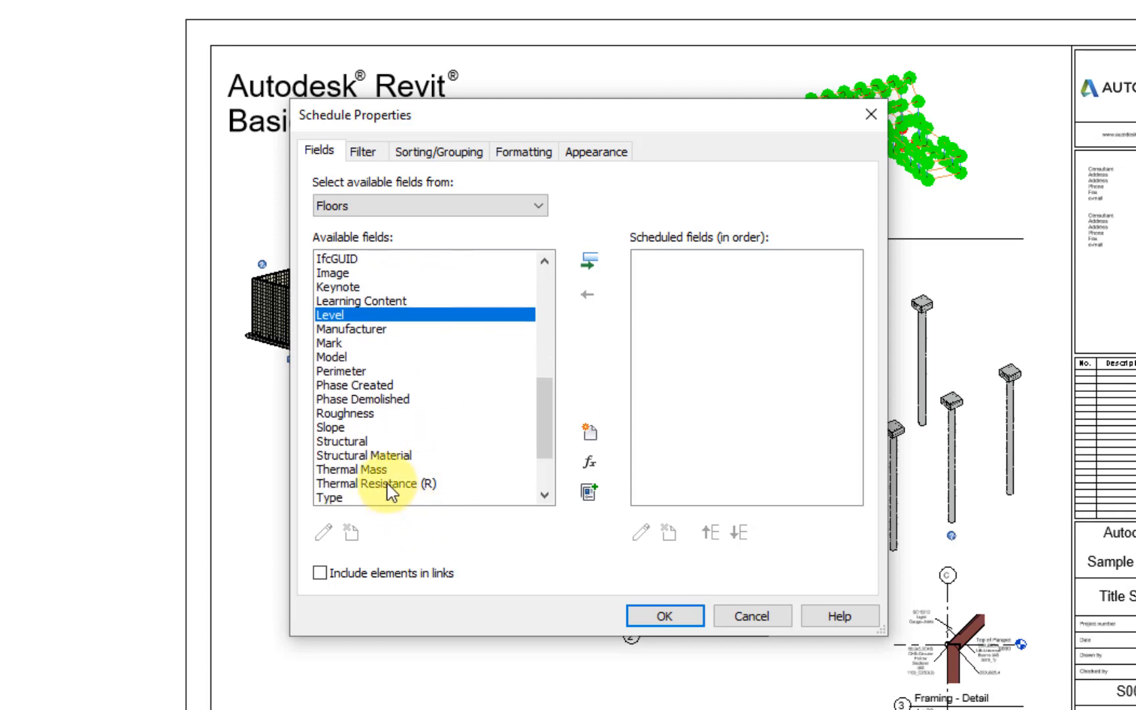
scroll(376, 457, down, 2)
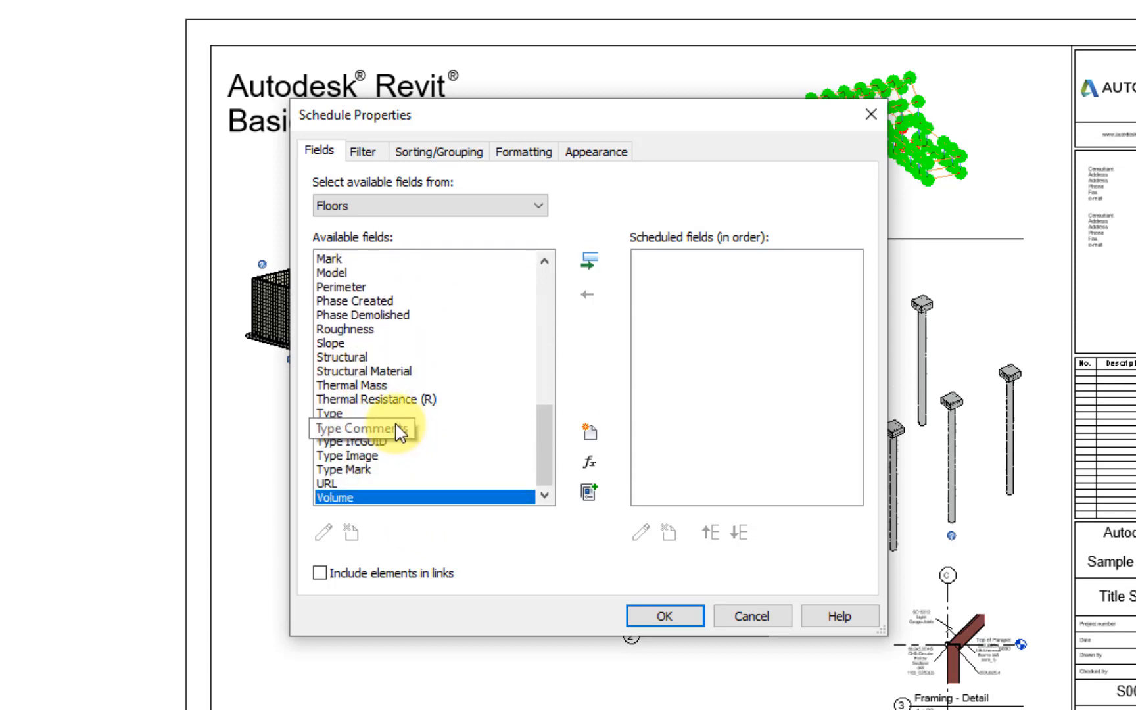
scroll(396, 426, up, 3)
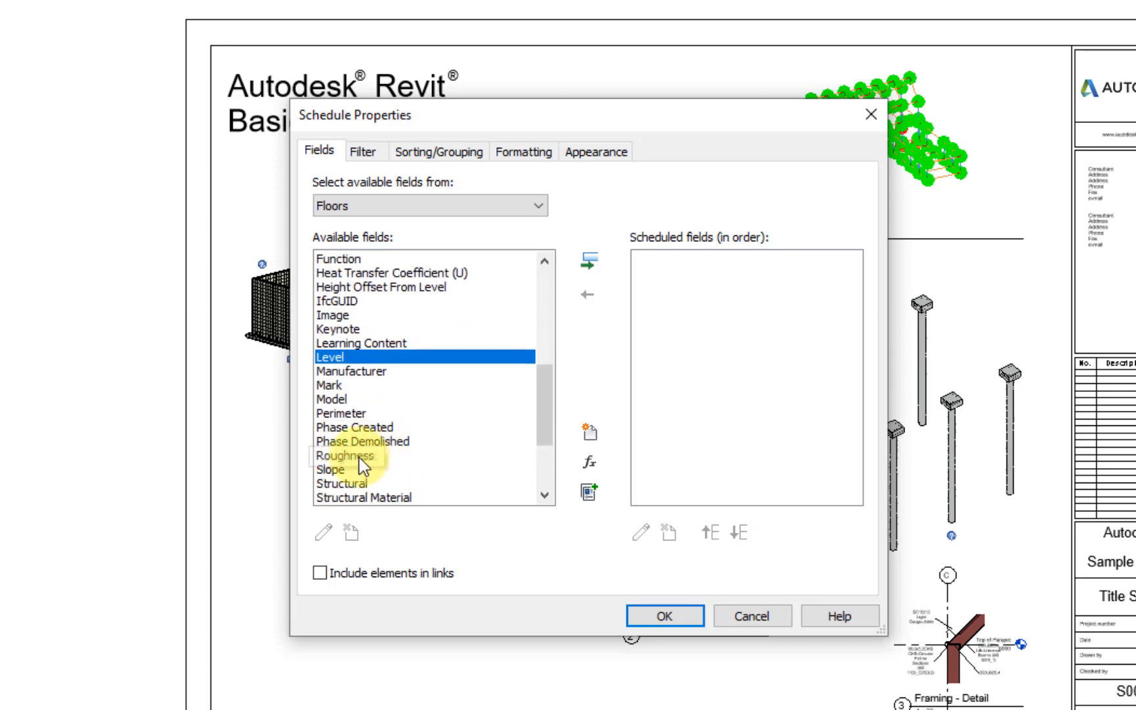
ctrl+click(340, 412)
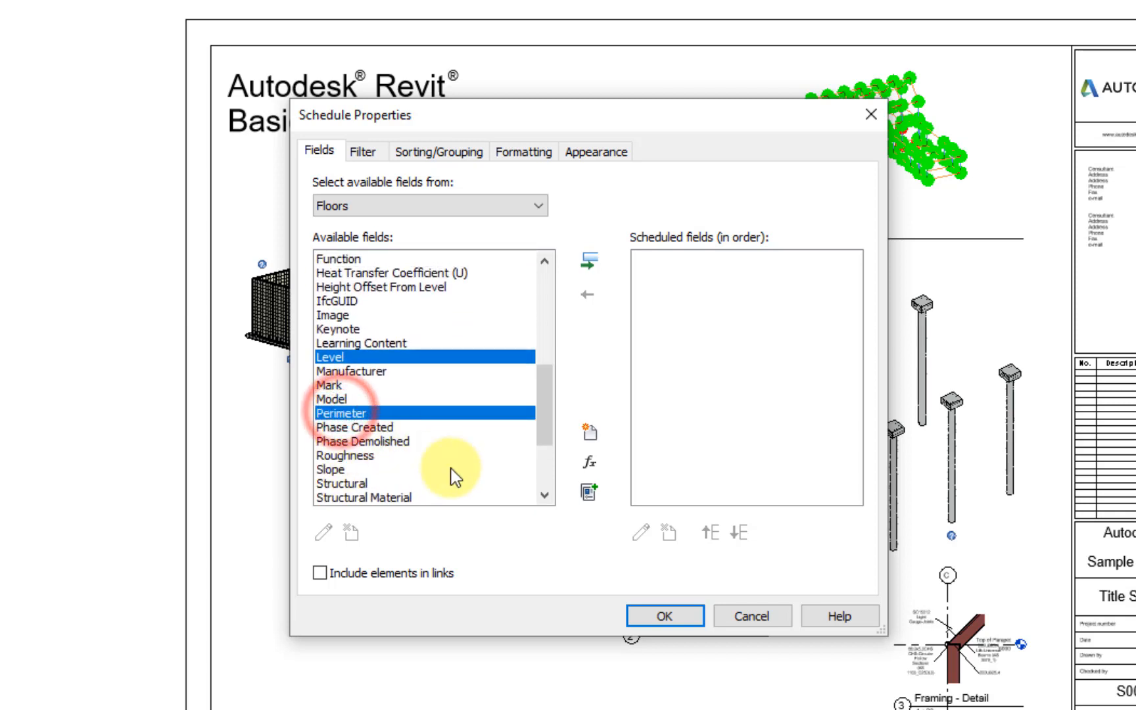
scroll(406, 403, up, 4)
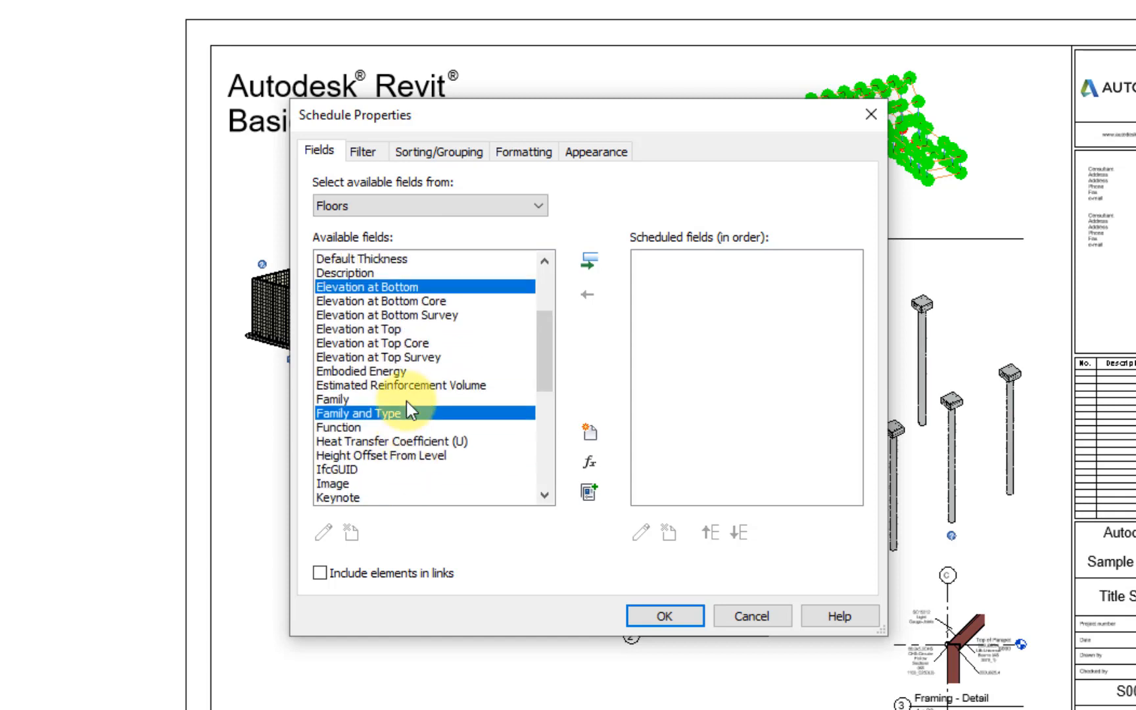
scroll(406, 414, down, 4)
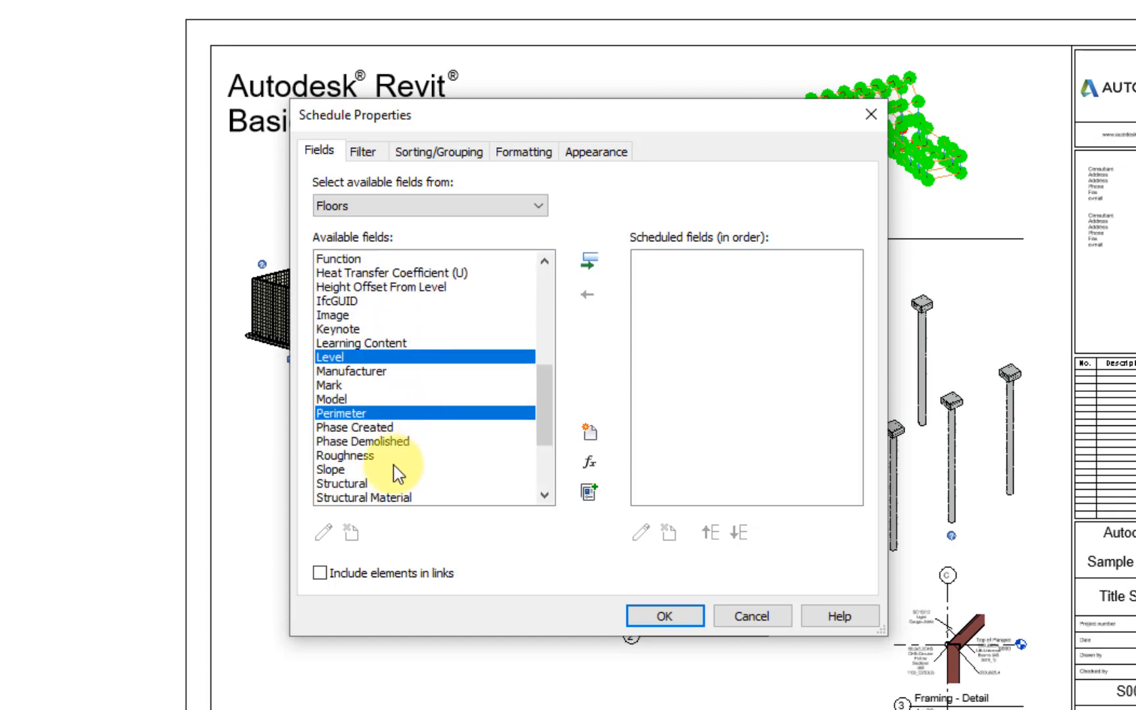
ctrl+click(358, 484)
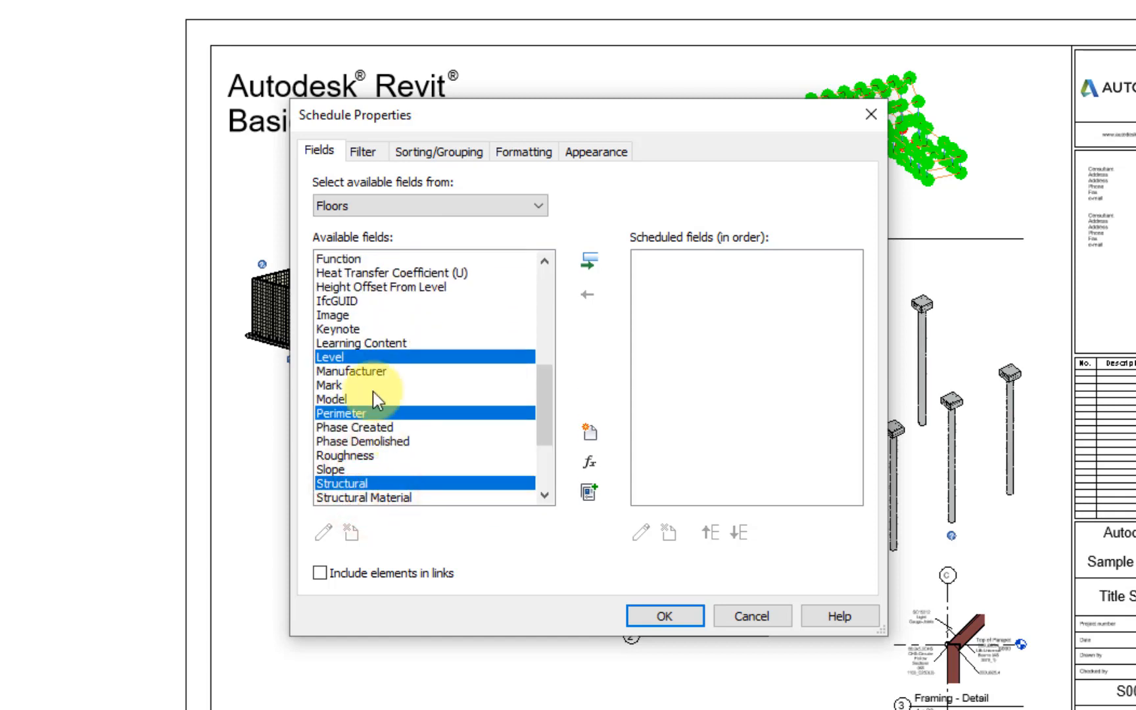
Step: Include Structural Material and Estimated Reinforcement Volume in the selection, and add all the selected fields to the schedule
scroll(368, 417, down, 1)
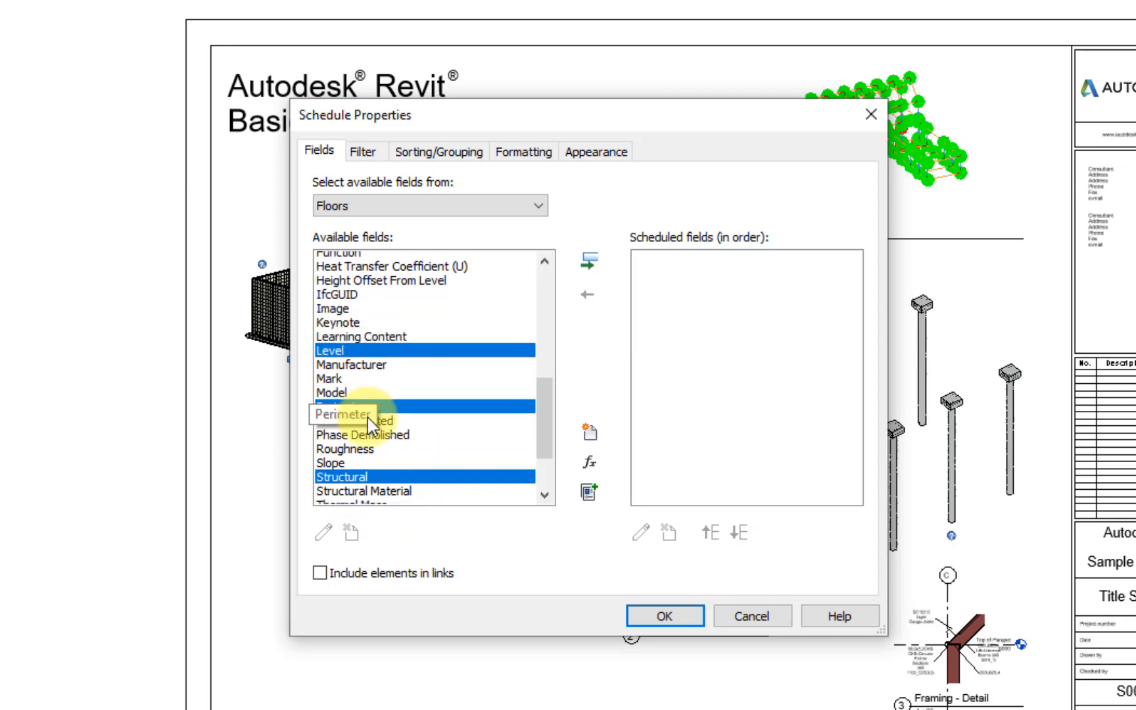
scroll(368, 416, down, 2)
ctrl+click(400, 413)
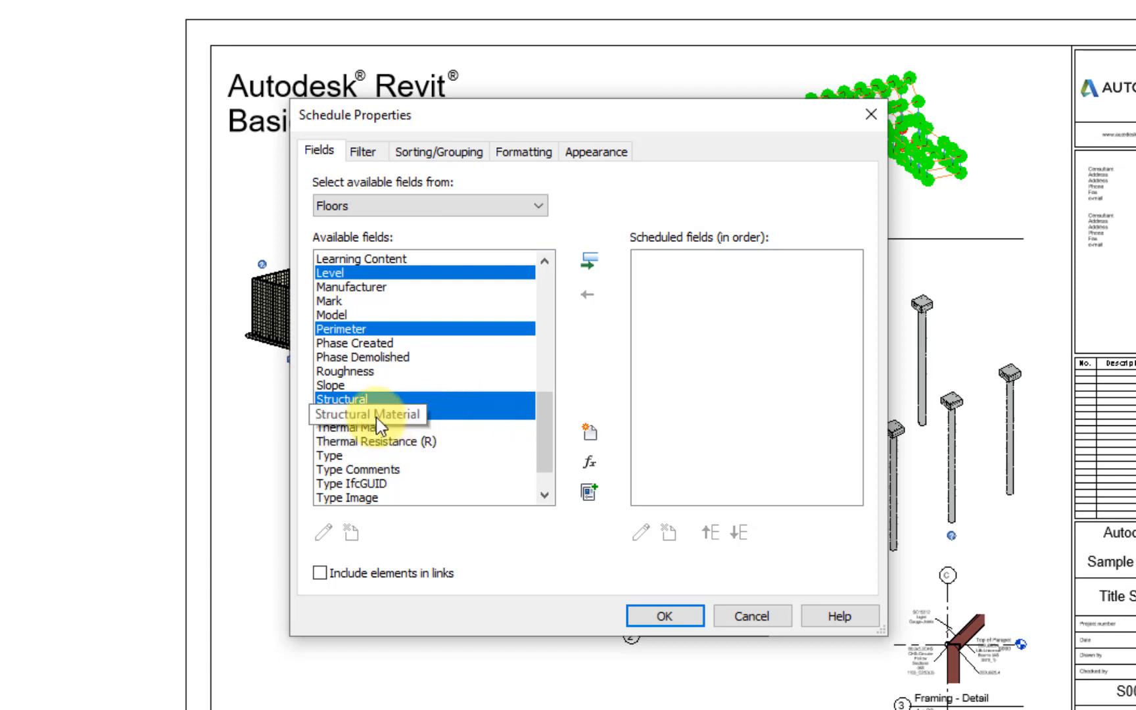
scroll(376, 416, up, 4)
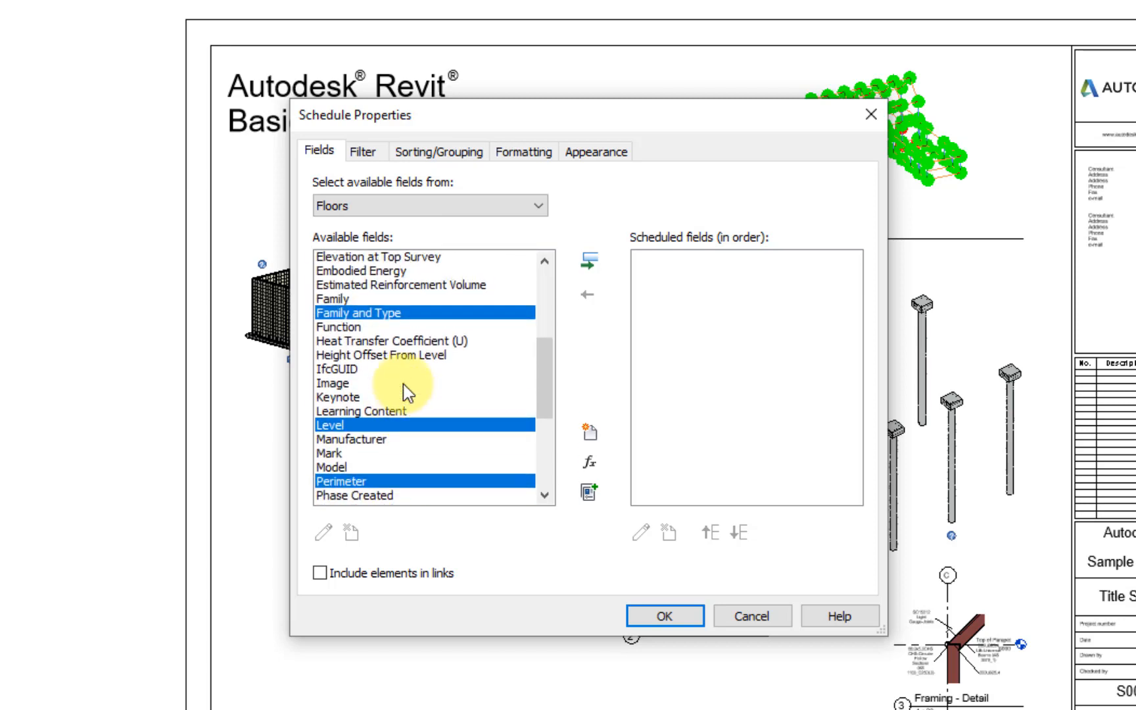
scroll(403, 392, up, 2)
ctrl+click(465, 345)
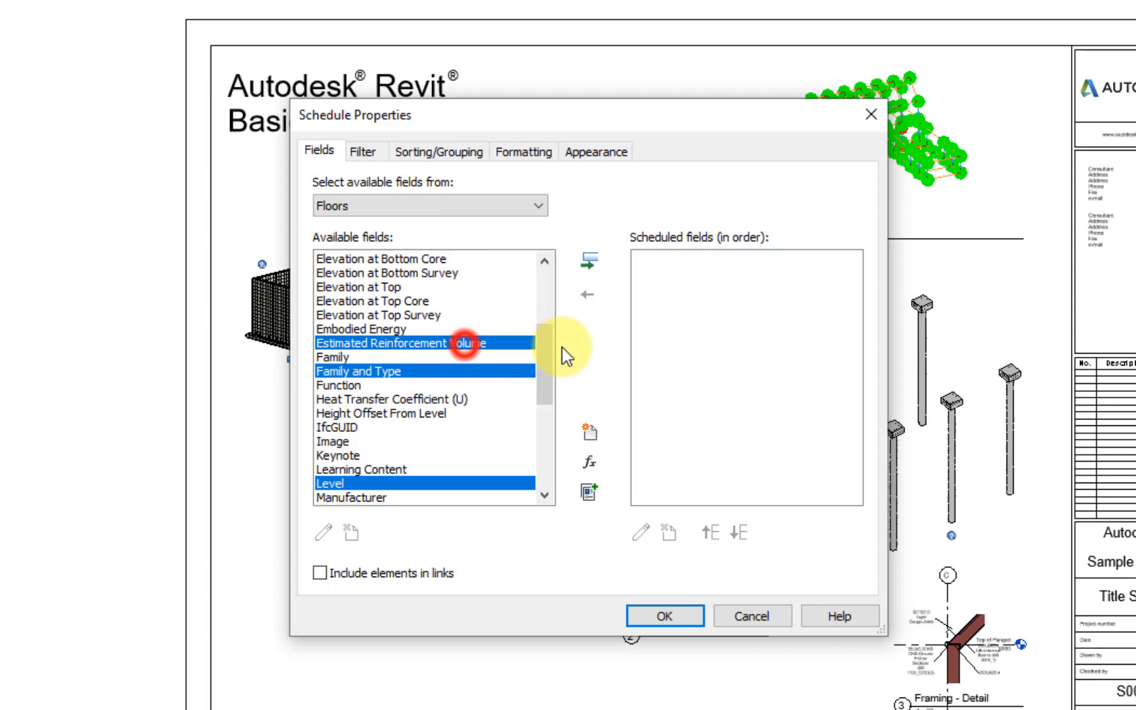
click(589, 261)
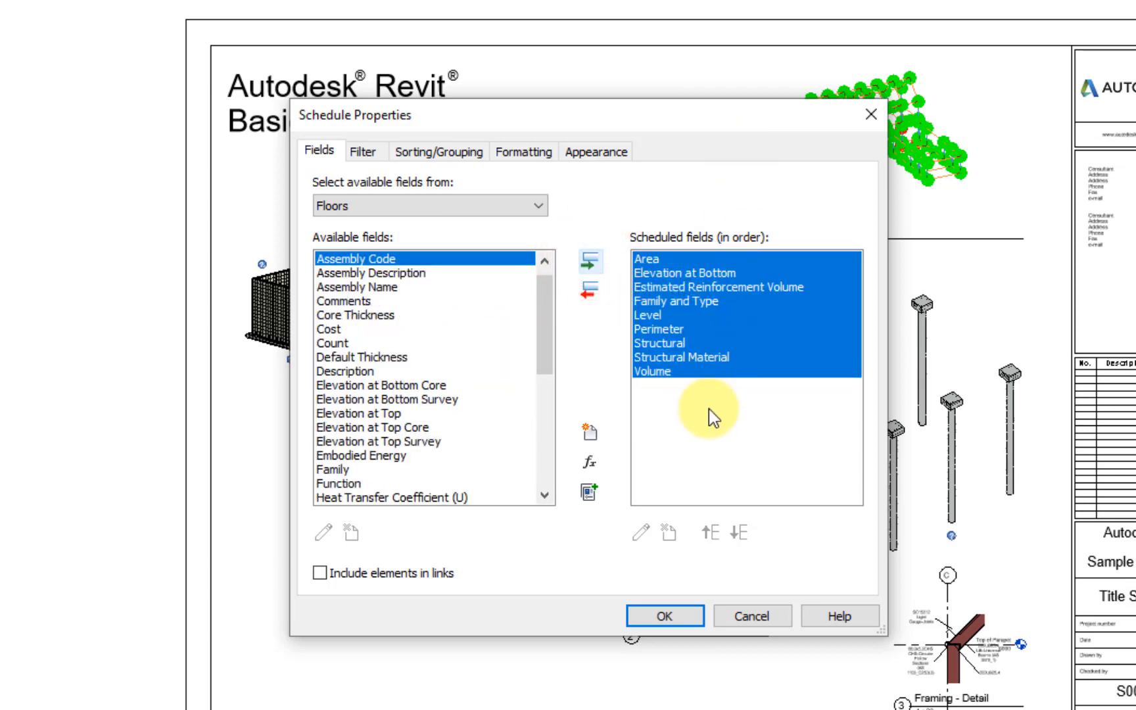
Step: Reorder the scheduled fields so that Family and Type comes first and Elevation at Bottom second
click(728, 424)
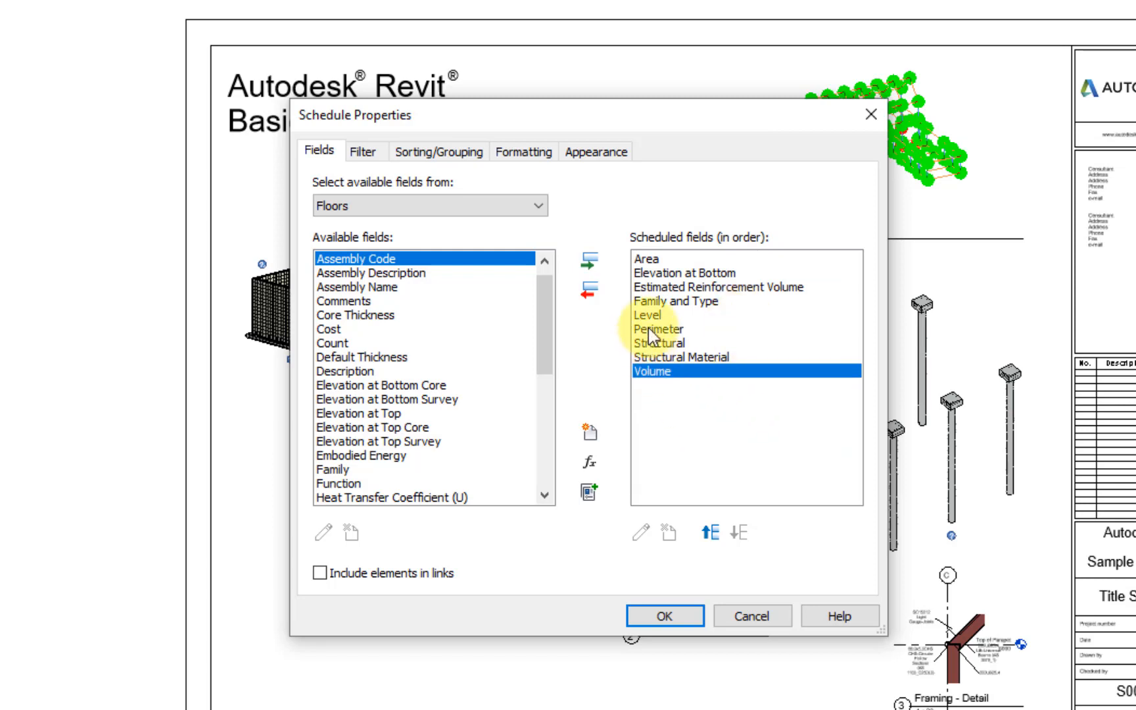
click(665, 302)
click(711, 532)
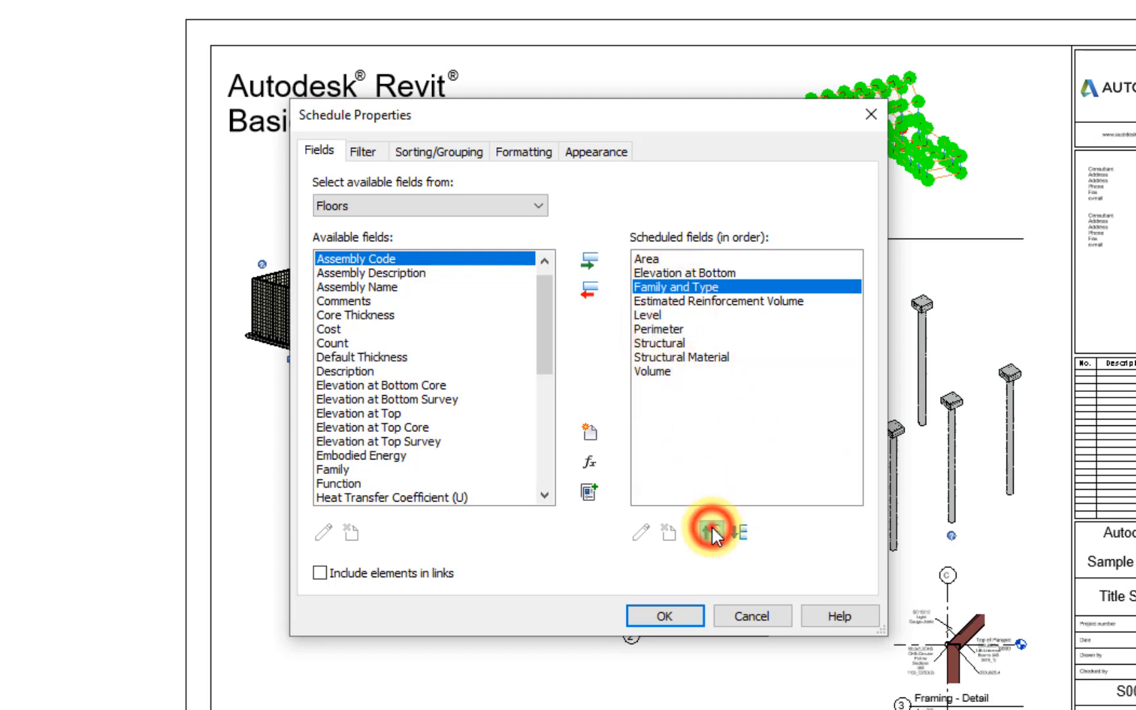
click(711, 532)
click(712, 530)
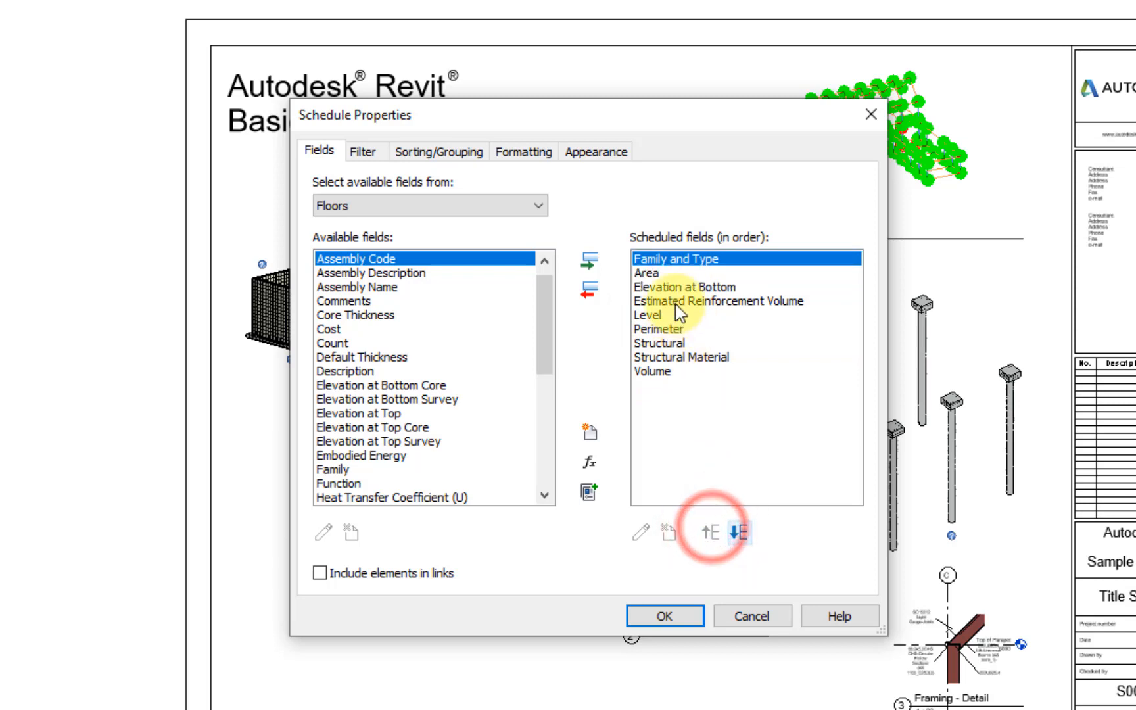
click(681, 287)
click(711, 532)
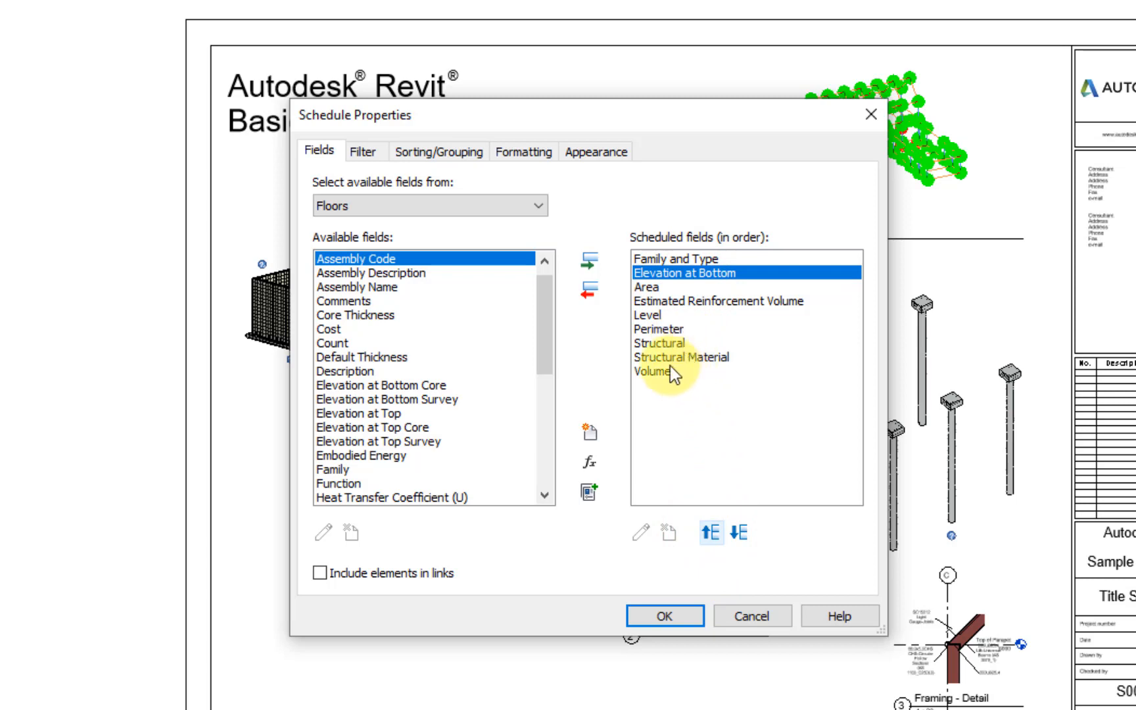
Step: Move the Level field up to second place in the scheduled fields, directly below Family and Type
click(647, 316)
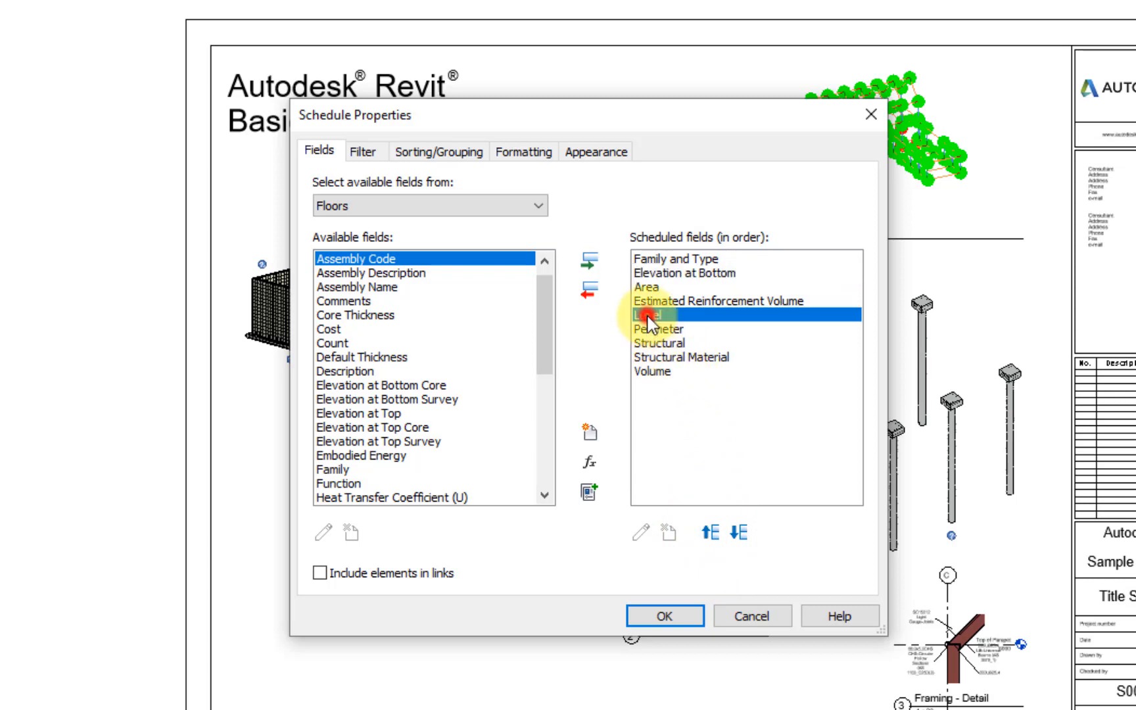
click(710, 532)
click(709, 531)
click(708, 529)
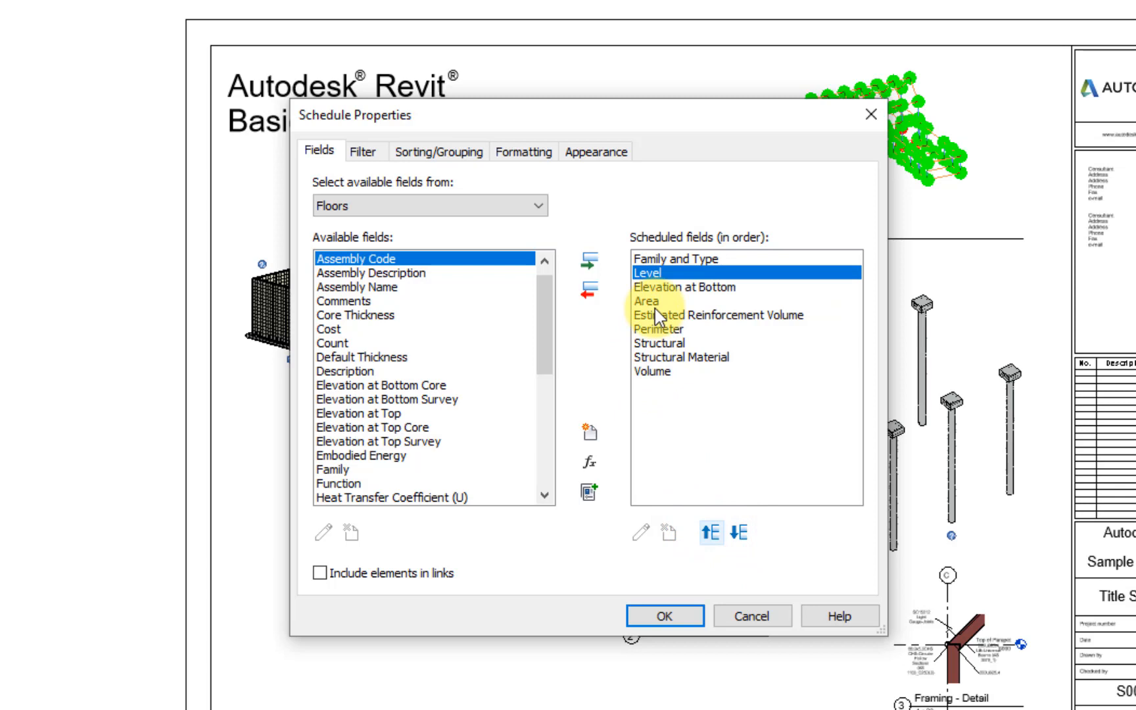
Step: Move the Volume field up so that it directly follows Area in the scheduled fields
click(657, 376)
click(709, 530)
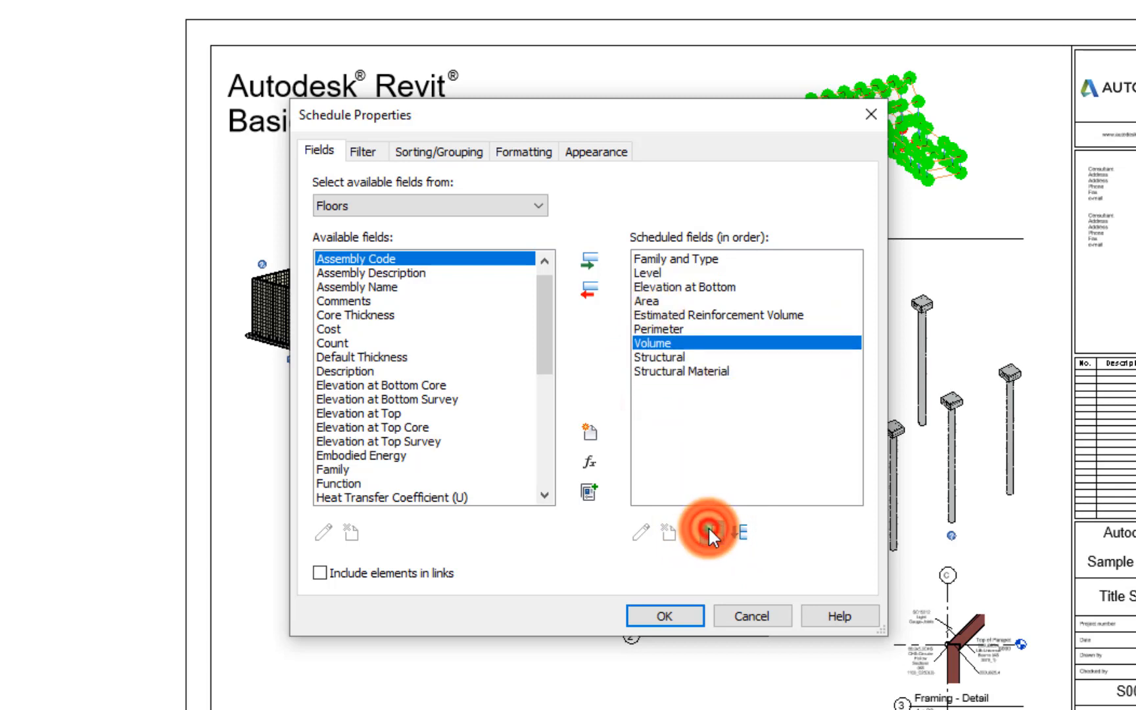
click(710, 531)
click(711, 532)
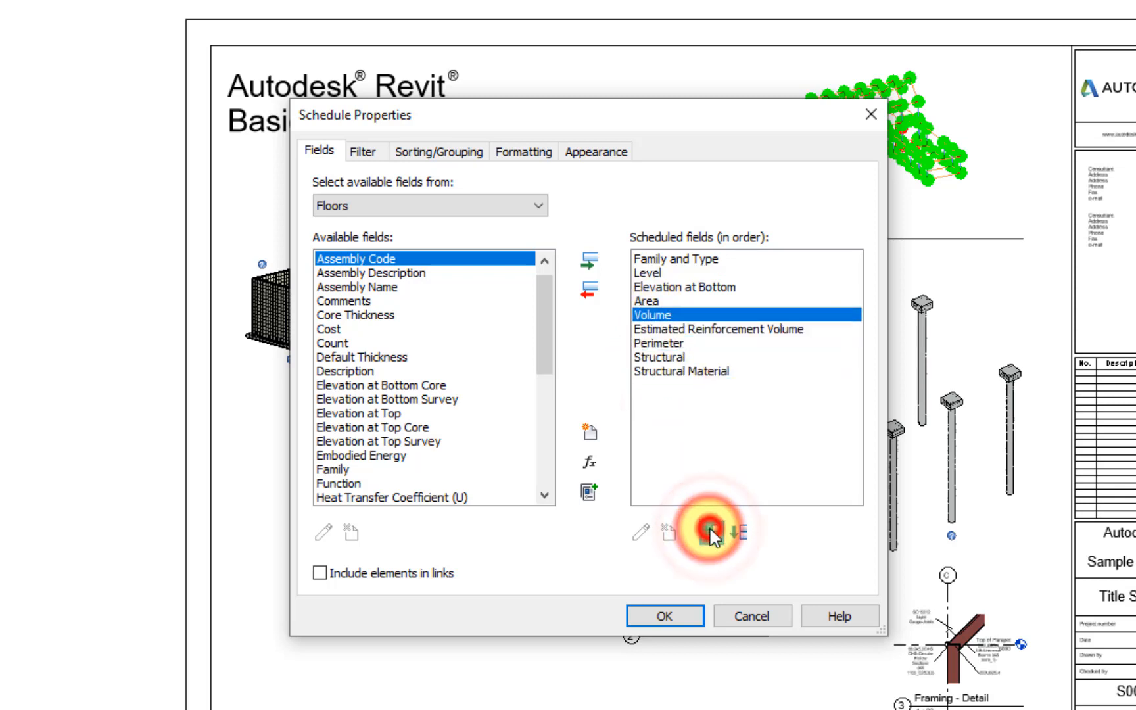
Step: Move Estimated Reinforcement Volume to the end of the scheduled fields and create the floor schedule
click(731, 336)
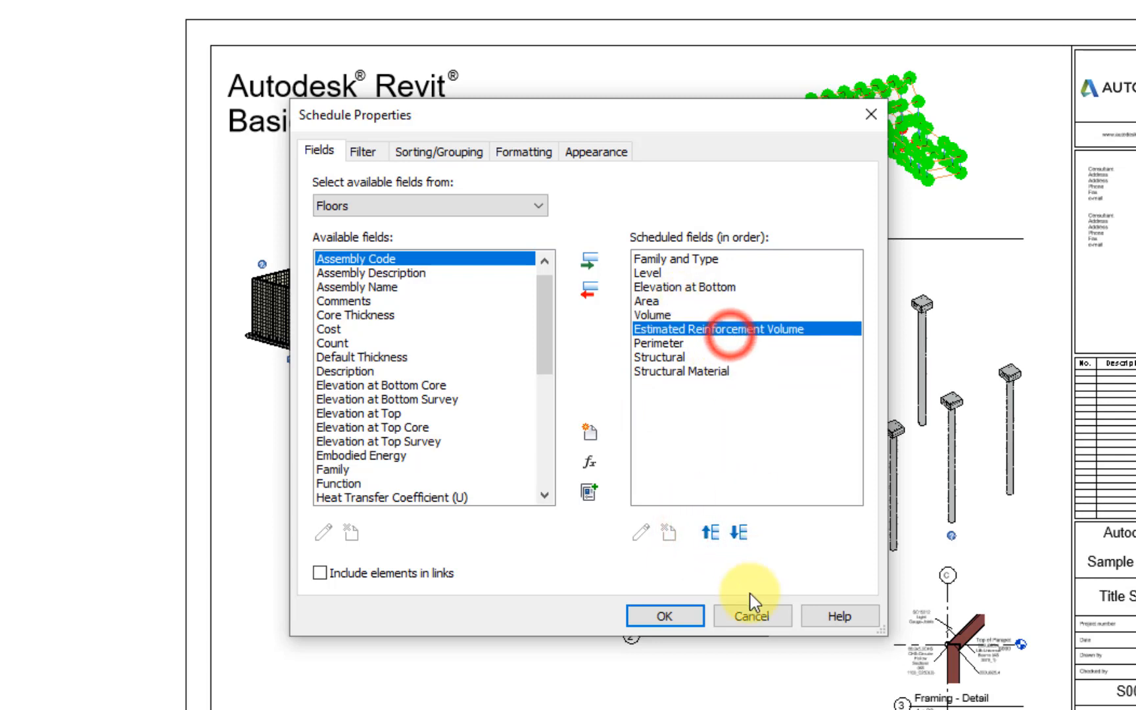
click(750, 529)
click(750, 530)
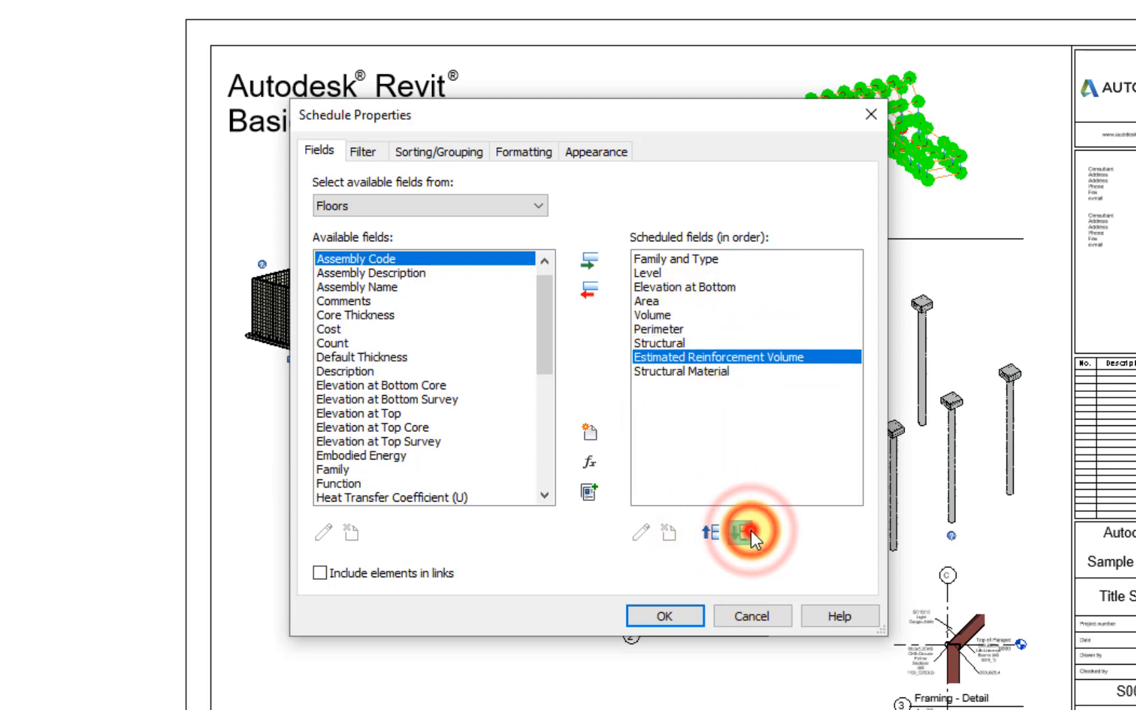
click(751, 531)
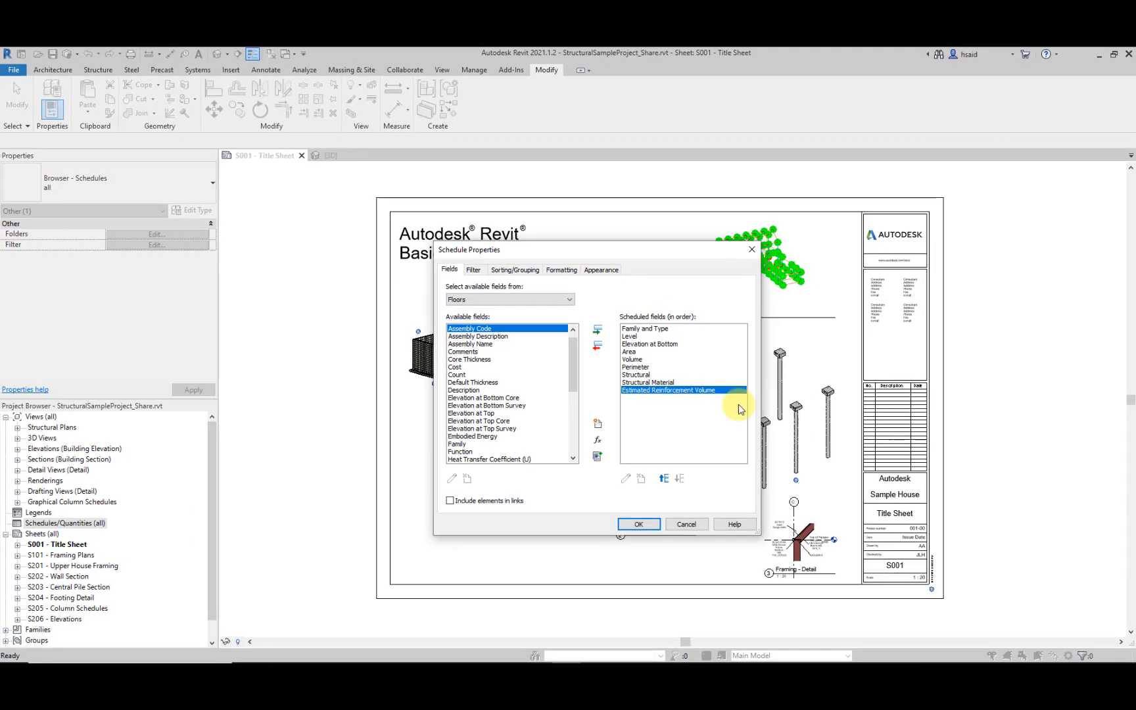
click(638, 526)
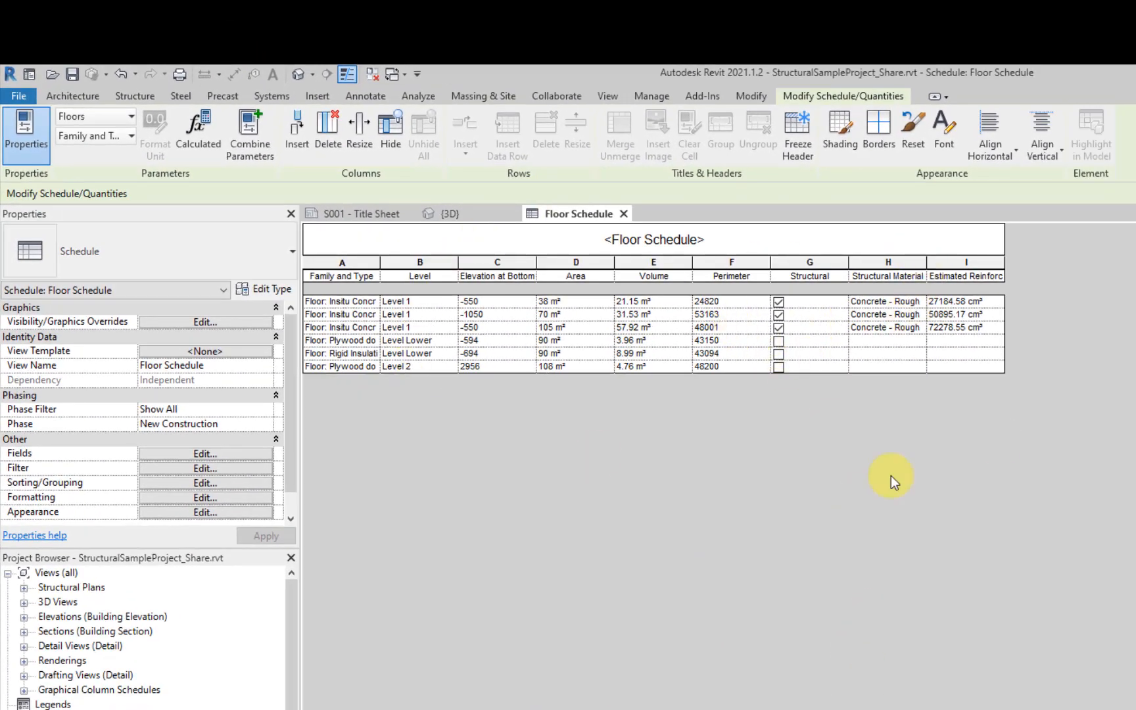
Step: Widen the Family and Type column to fit its contents and the Structural Material column to fit its heading
double_click(380, 258)
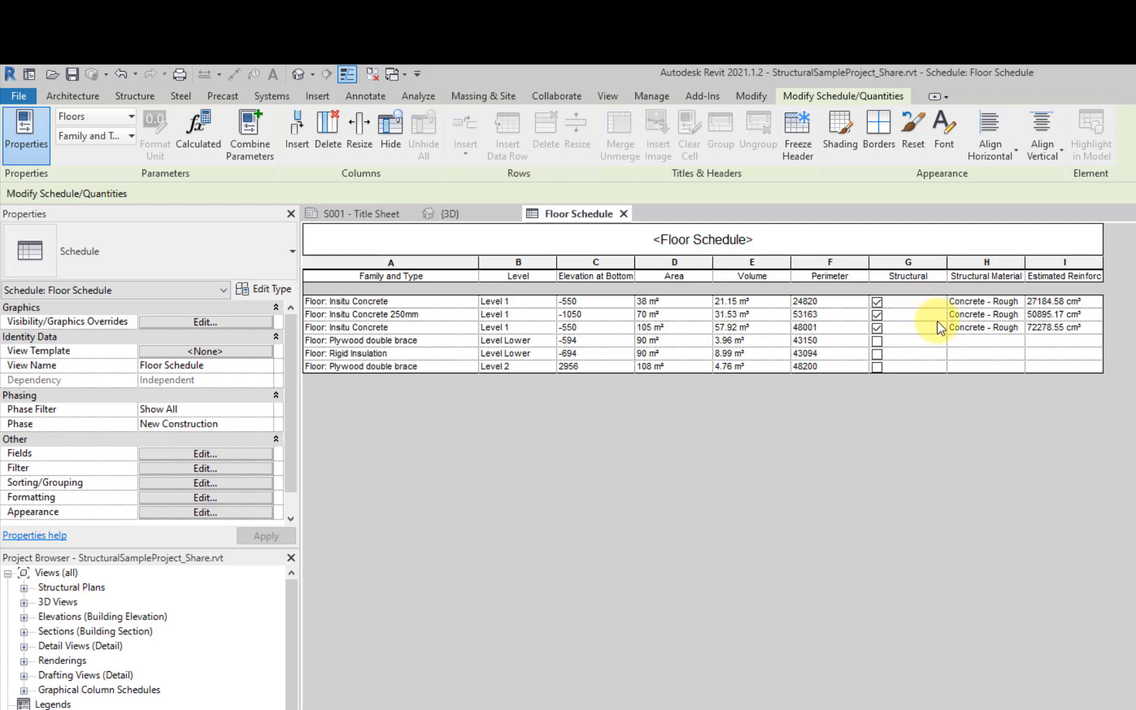
drag(1025, 263, 1045, 263)
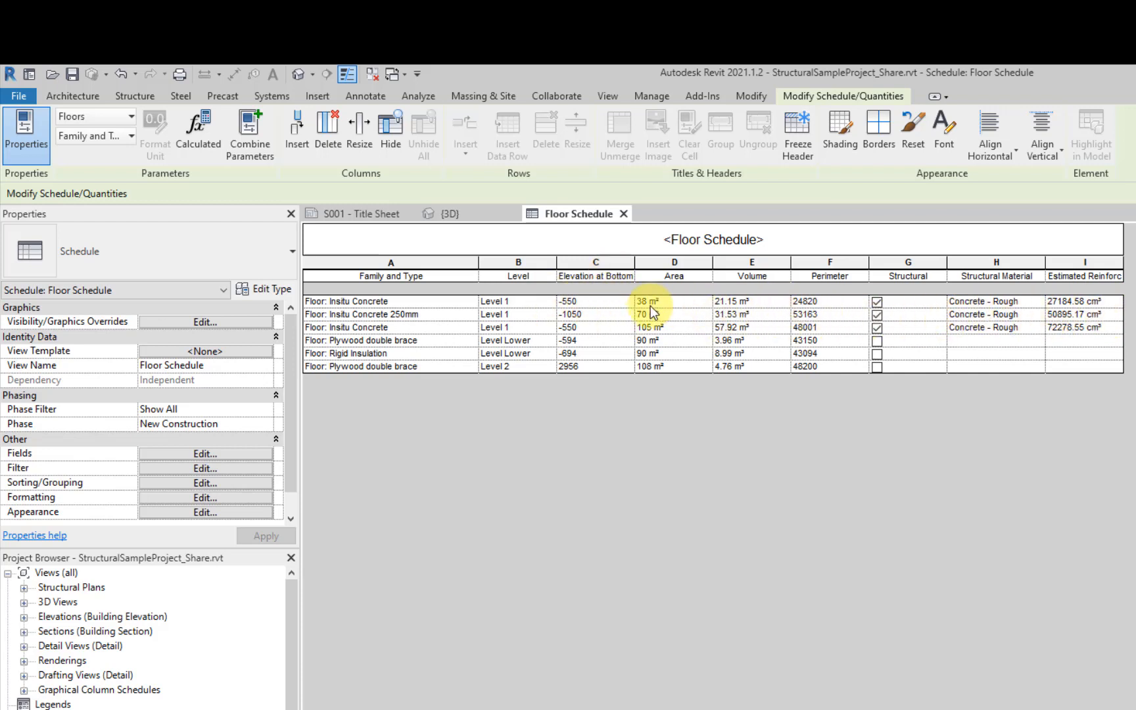
Step: Override the project settings in the Perimeter field's format and set its units to Meters
click(846, 304)
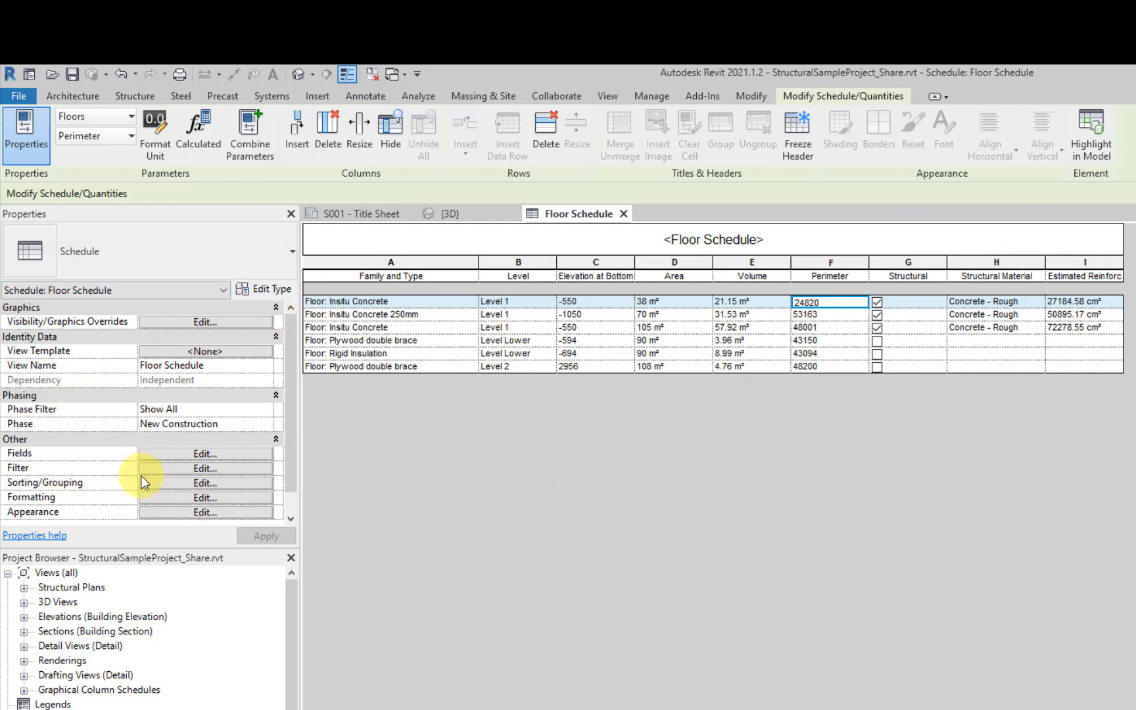
click(200, 499)
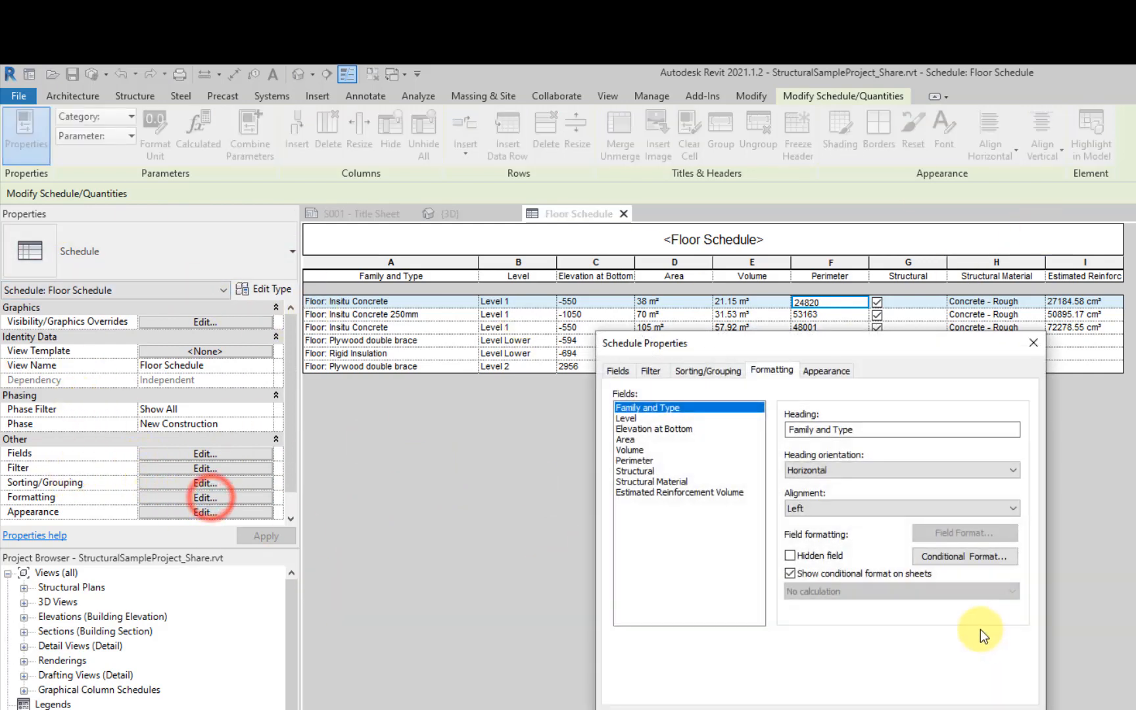
click(635, 461)
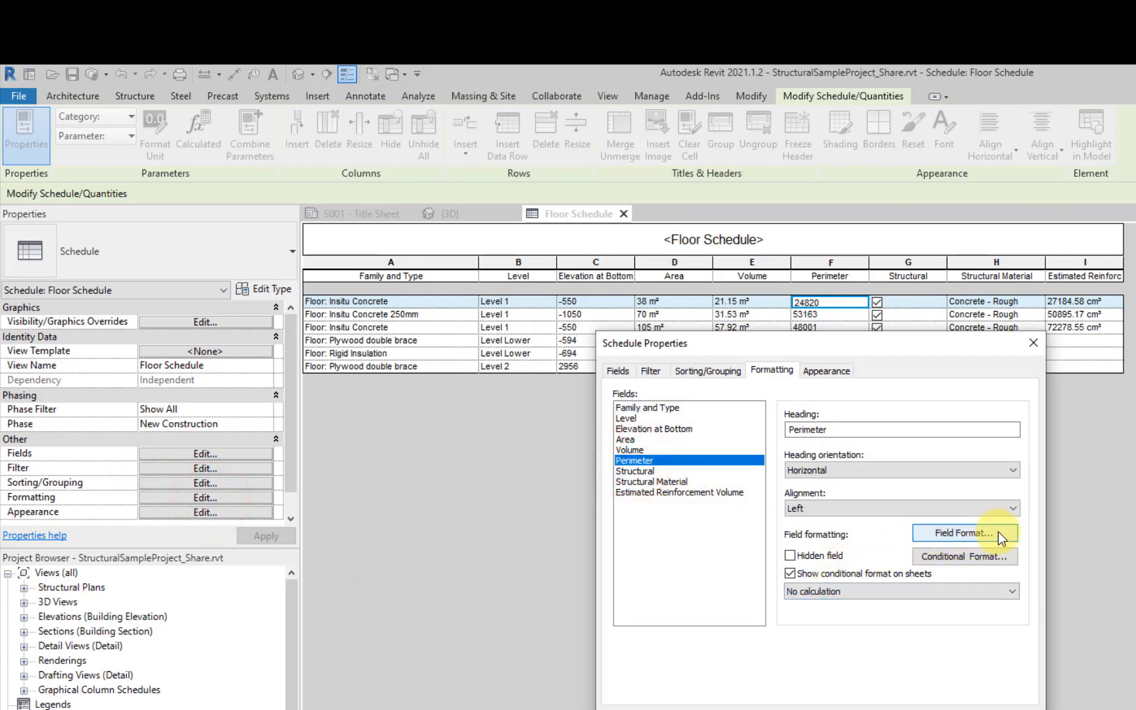
click(998, 532)
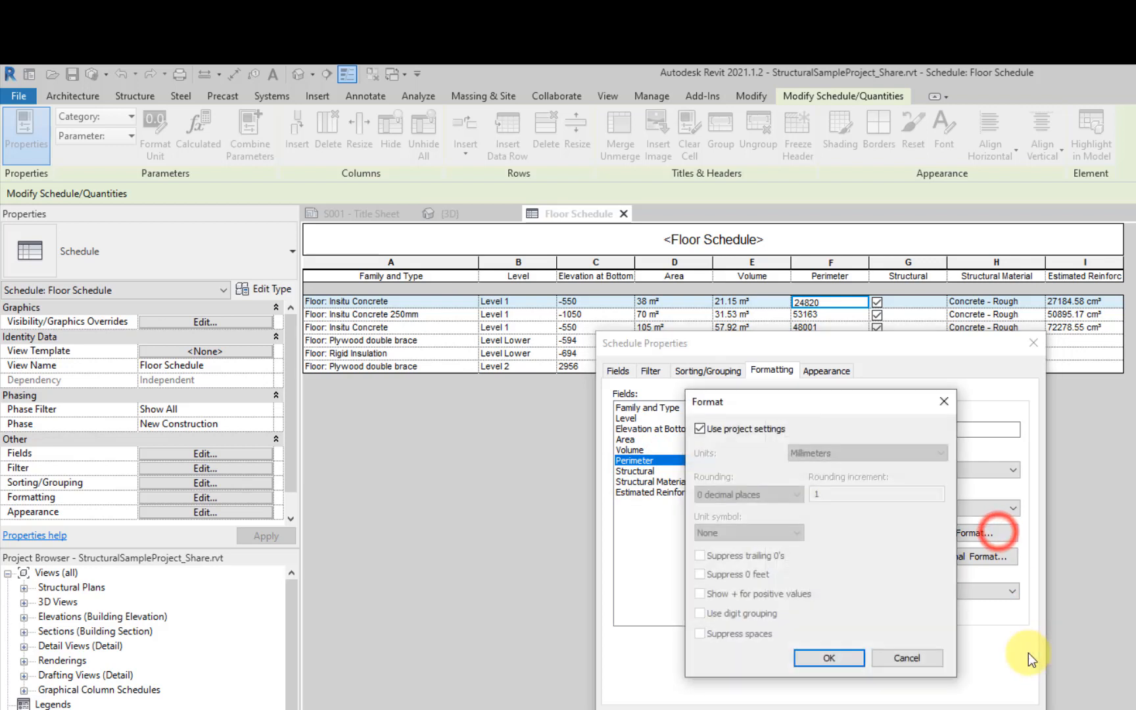
click(734, 428)
click(833, 453)
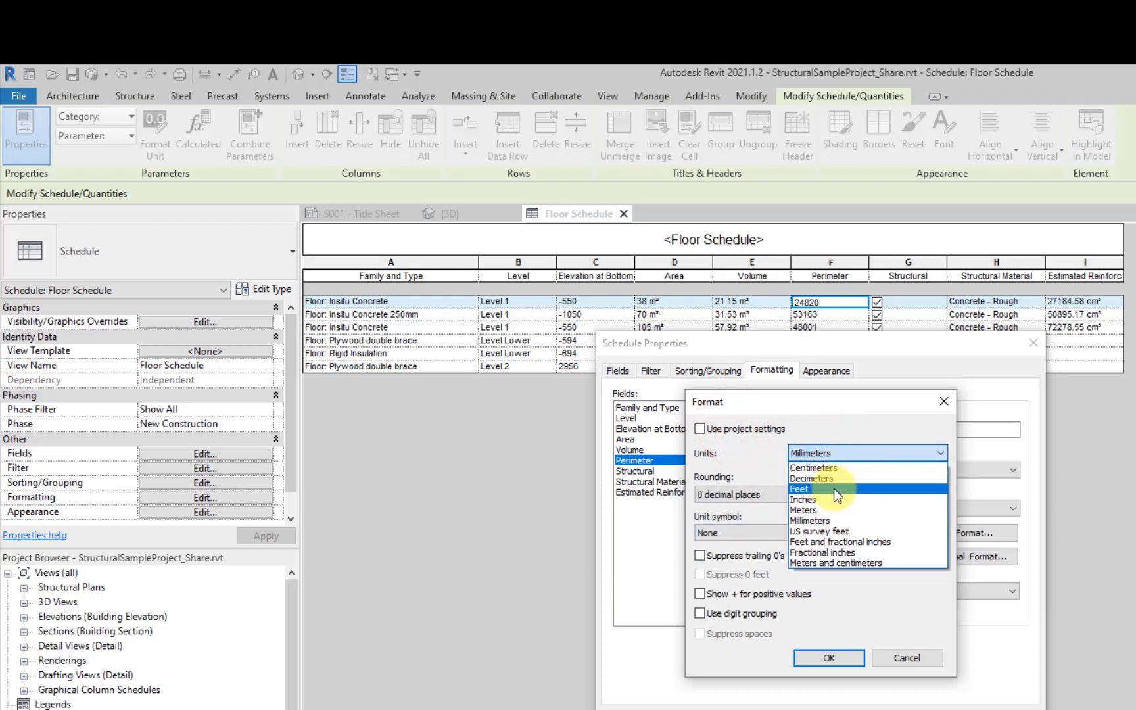
click(826, 508)
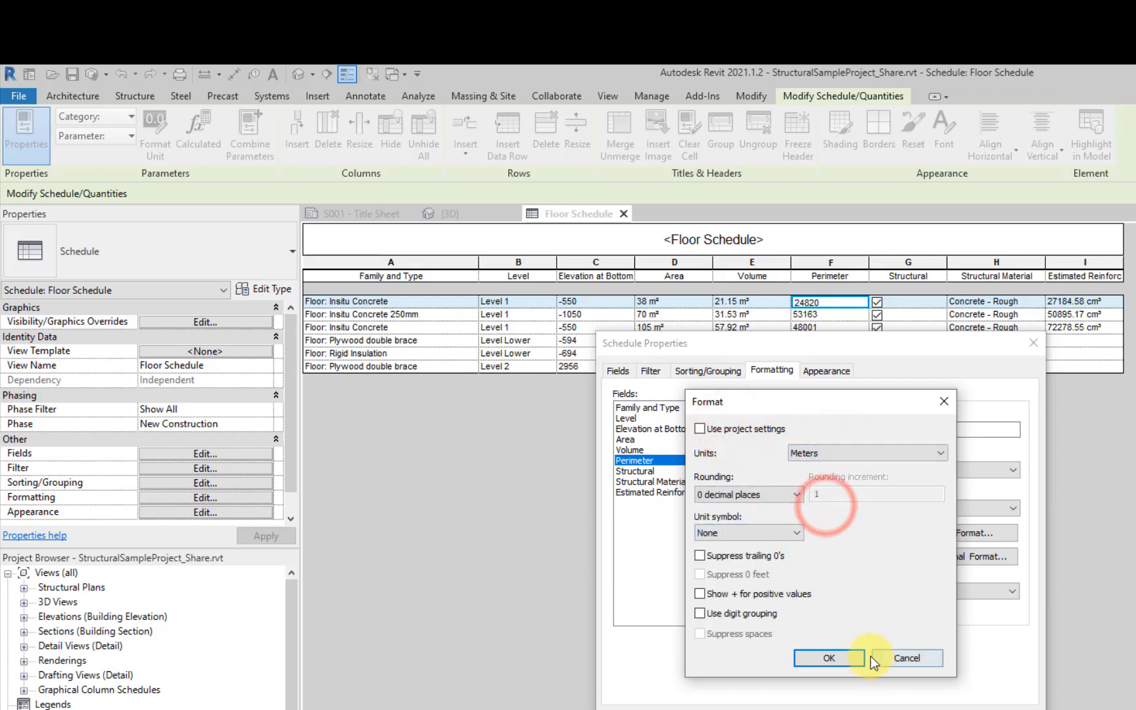
Step: Give the Perimeter format the unit symbol m and 2 decimal places, and apply it to the schedule
click(734, 533)
click(728, 564)
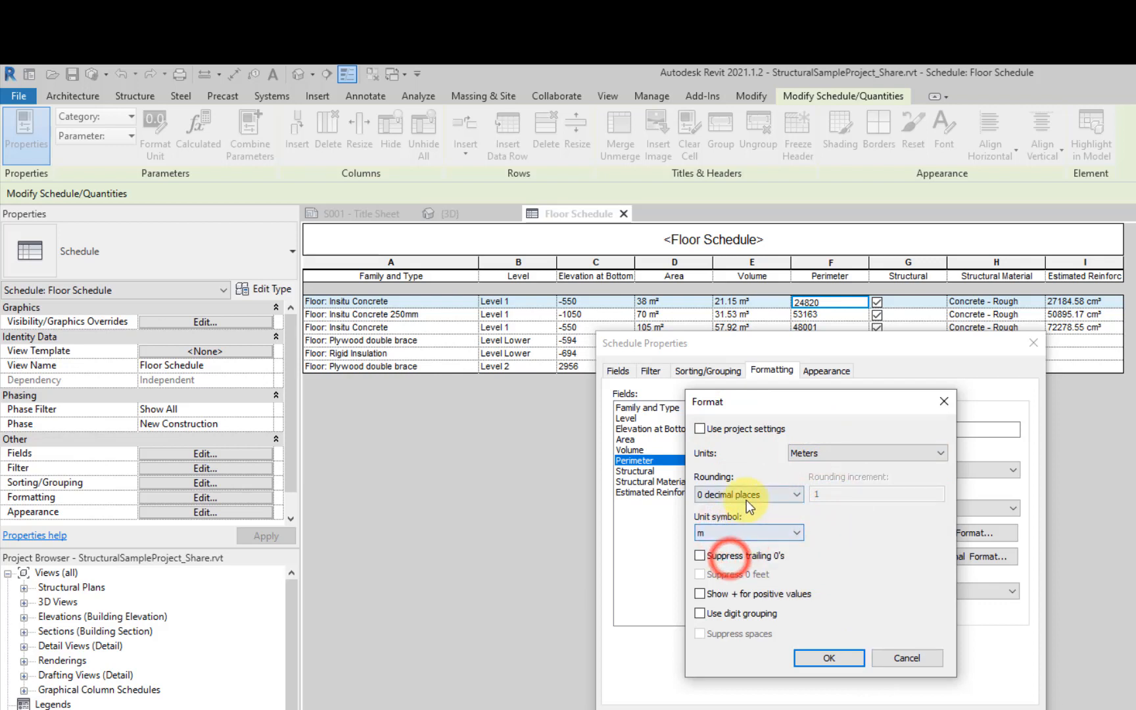
click(757, 495)
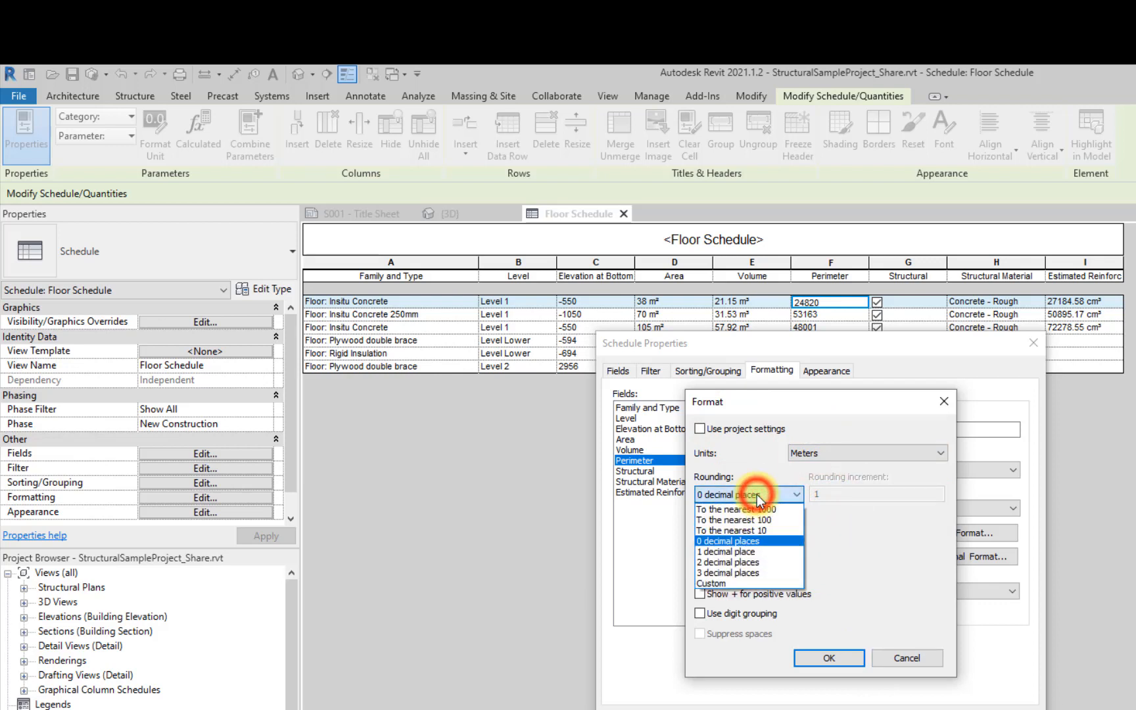
click(742, 563)
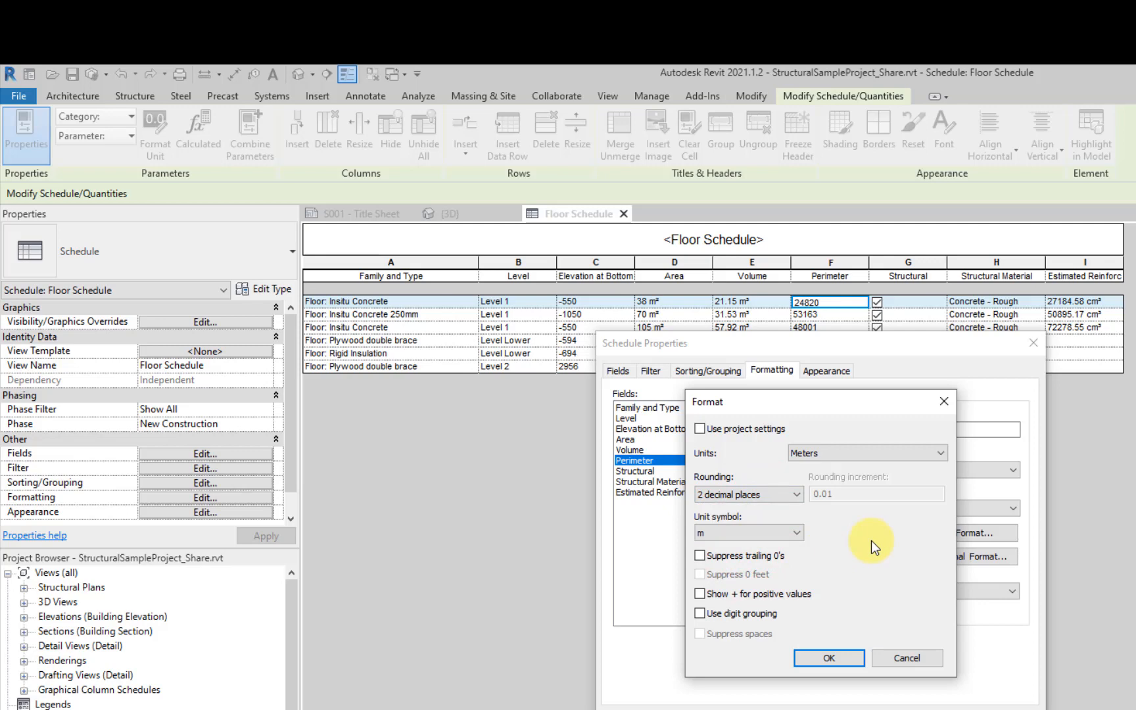
click(845, 657)
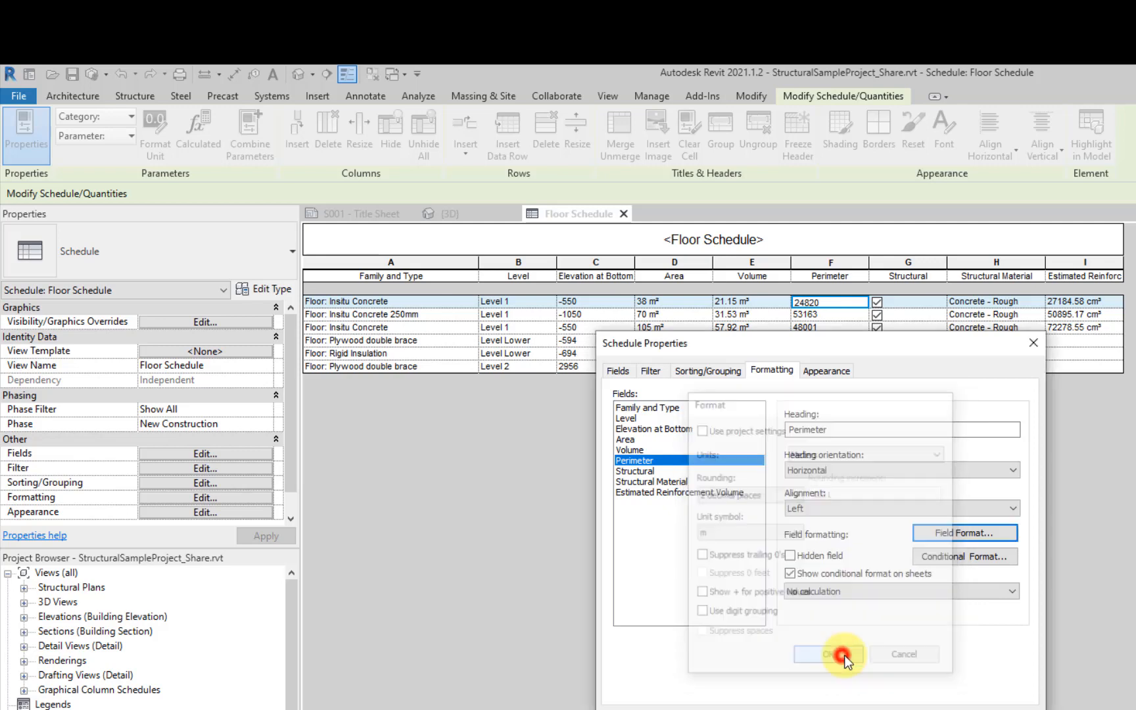
click(885, 708)
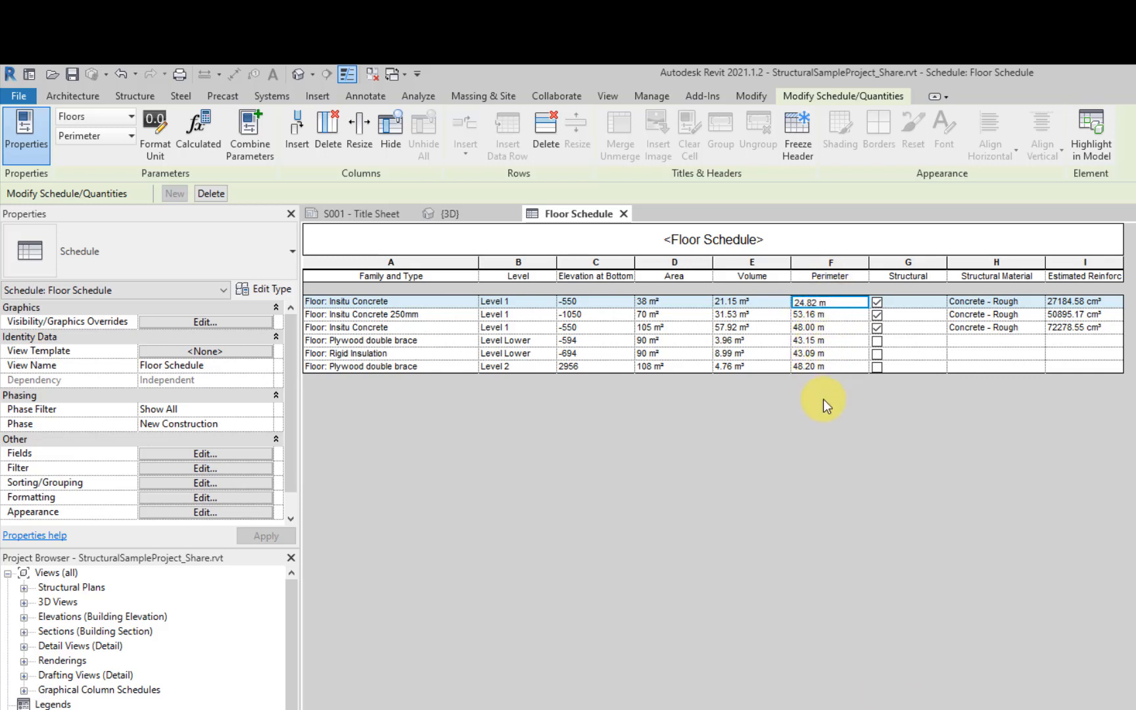
Step: Override the project settings in the Elevation at Bottom field's format and set its units to Meters
click(199, 482)
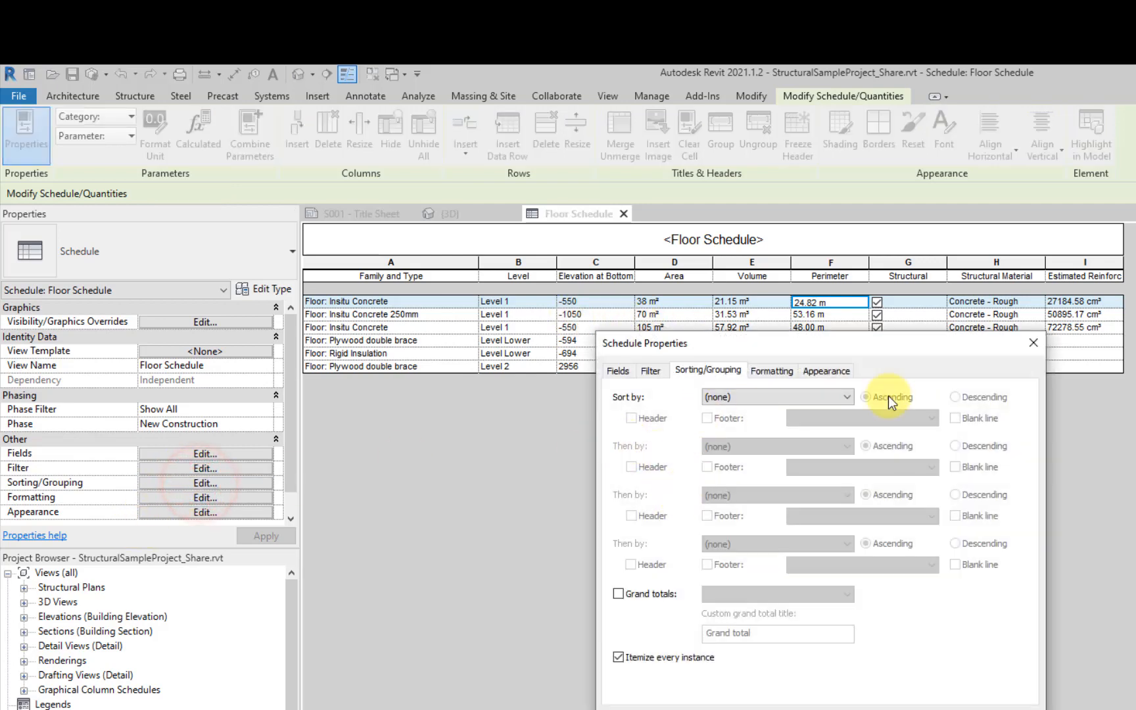
click(1031, 344)
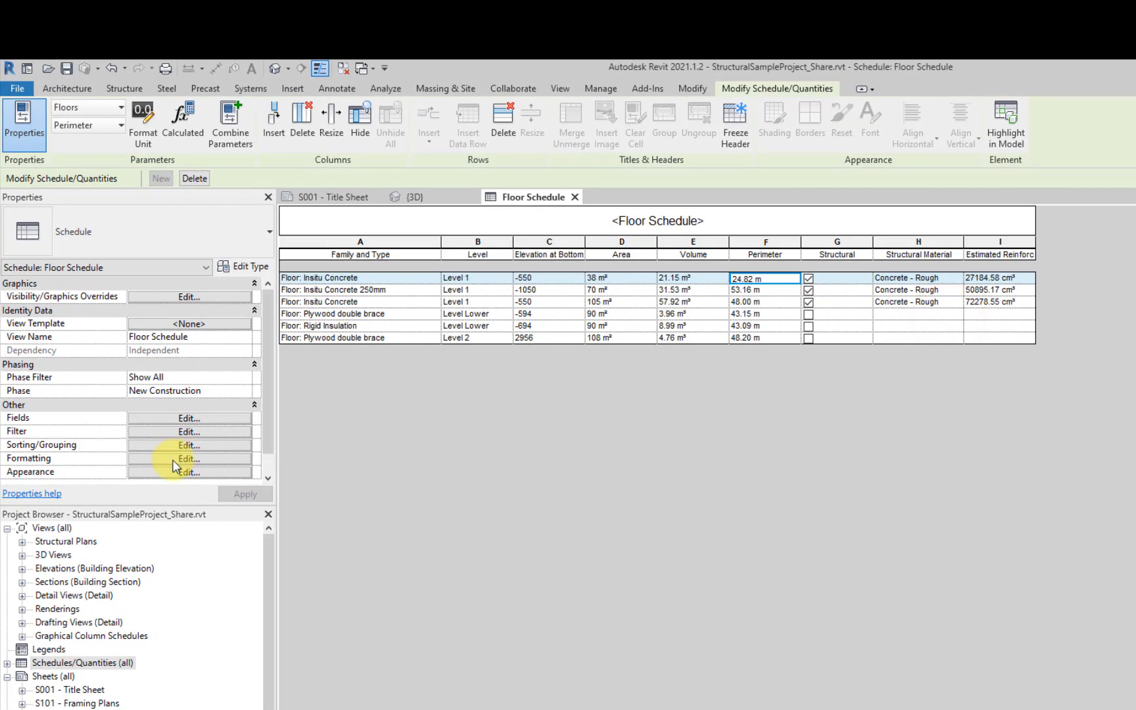
click(205, 498)
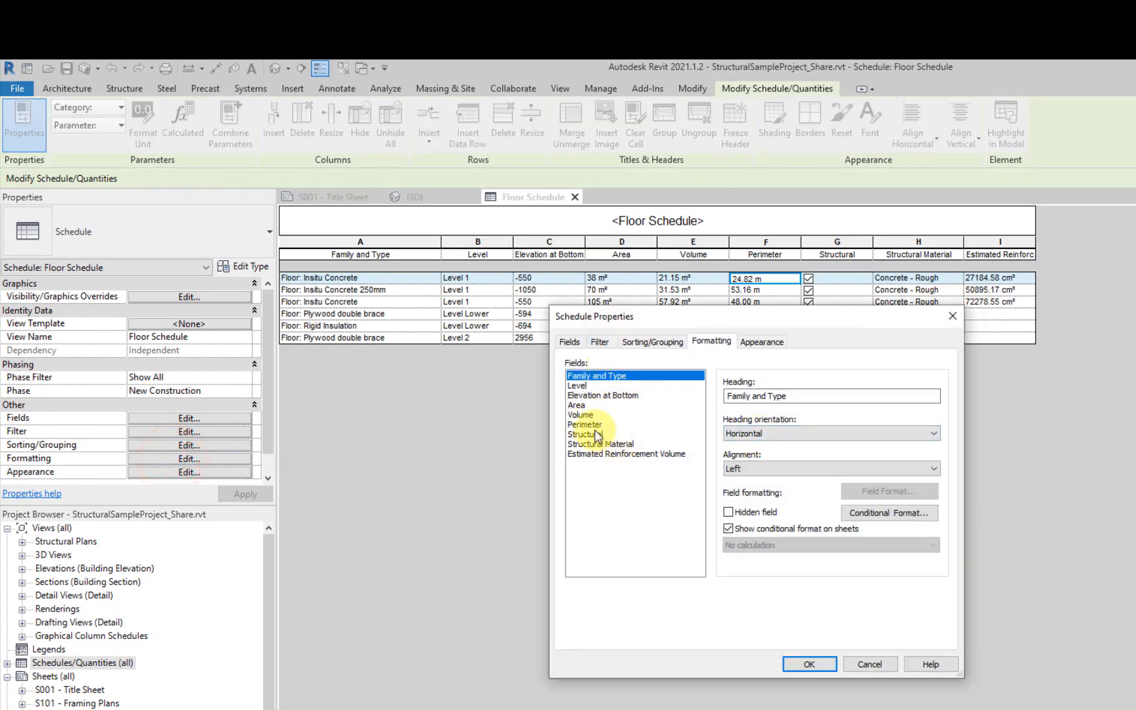
click(605, 397)
click(887, 491)
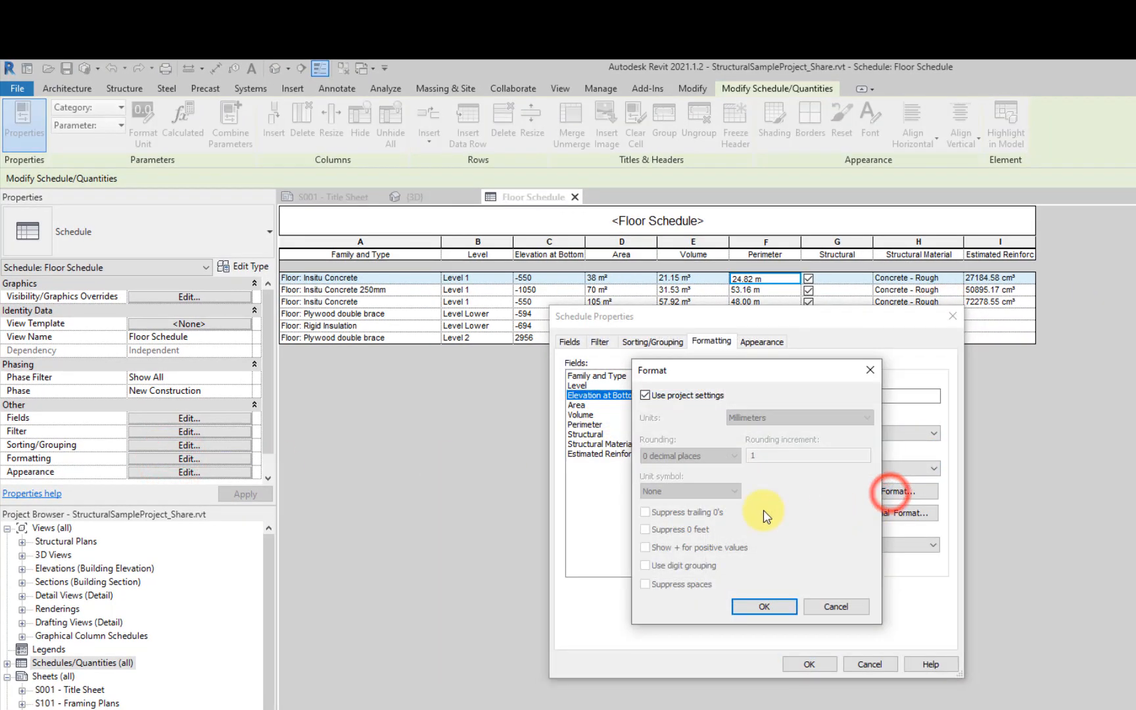
click(667, 397)
click(692, 456)
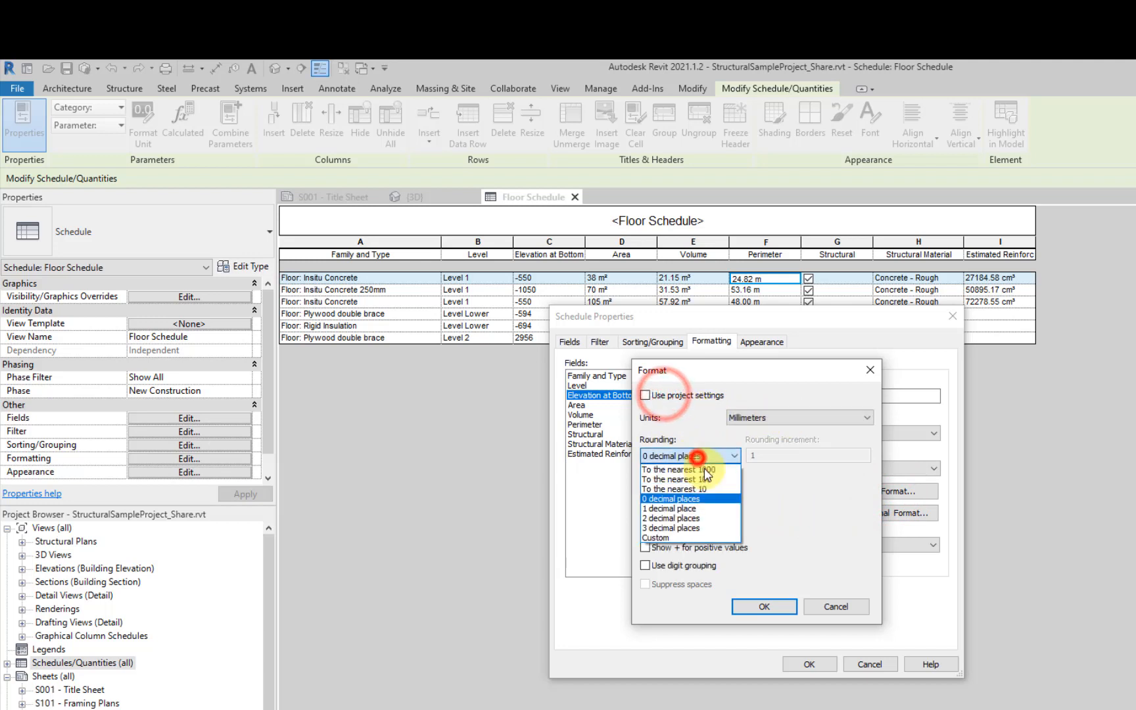
click(789, 498)
click(788, 418)
click(776, 468)
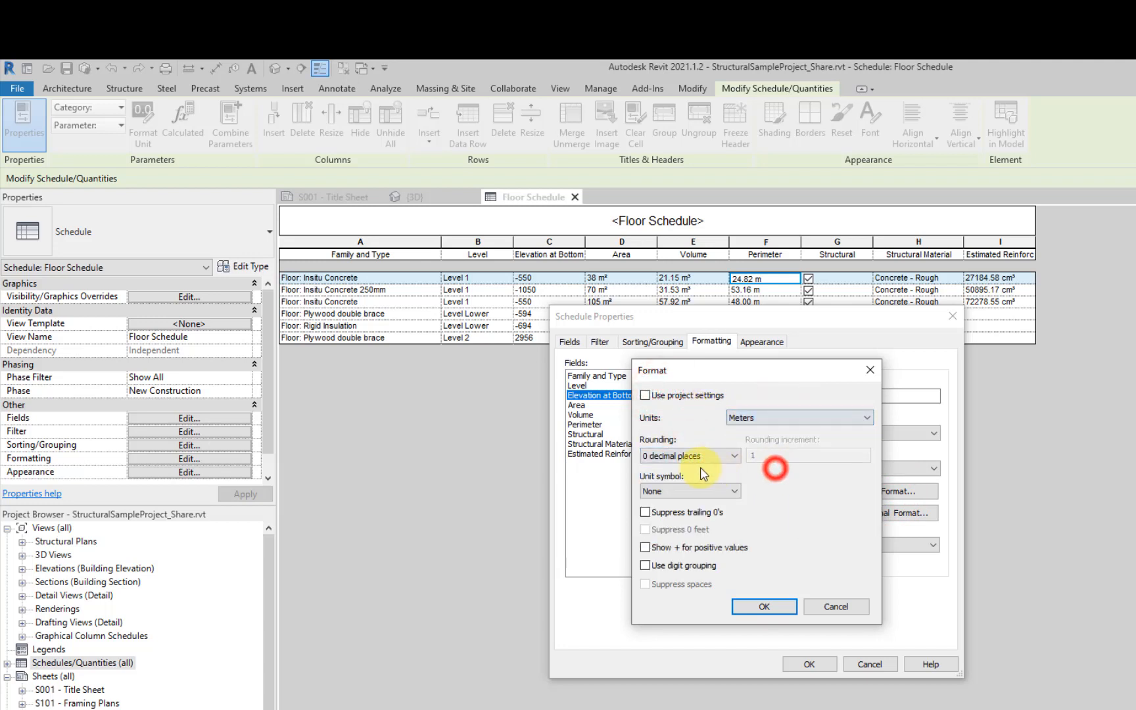
Step: Round Elevation at Bottom to 2 decimal places with the unit symbol m, and apply the format to the schedule
click(698, 456)
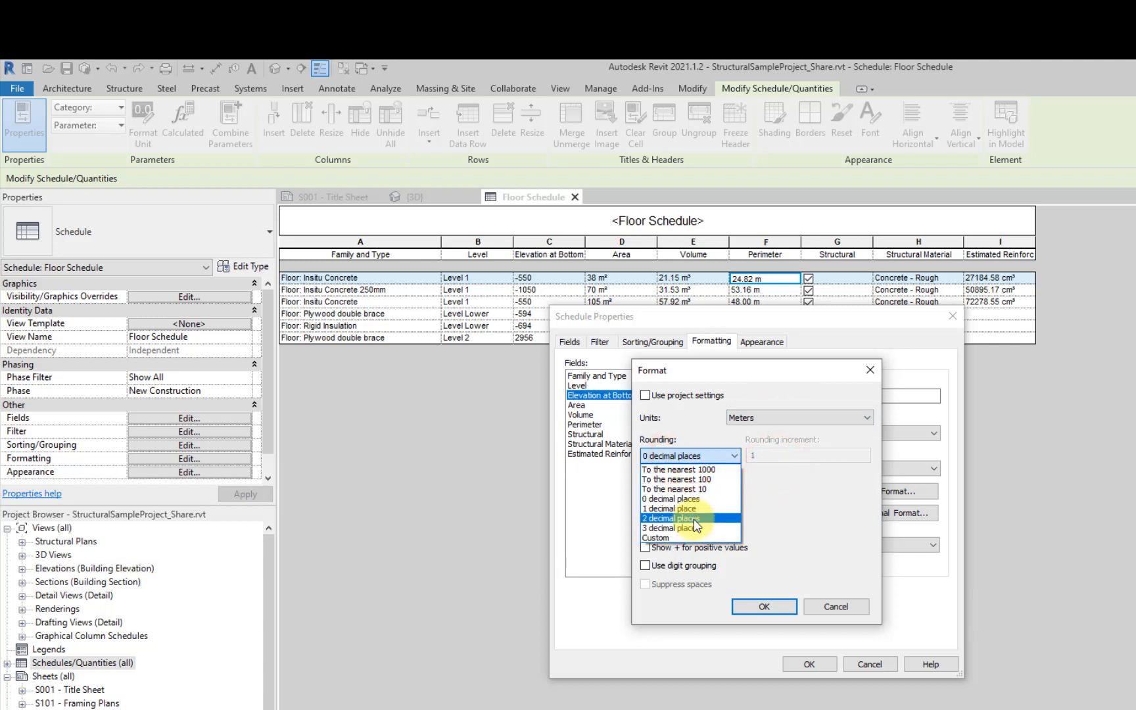
click(695, 518)
click(690, 491)
click(684, 513)
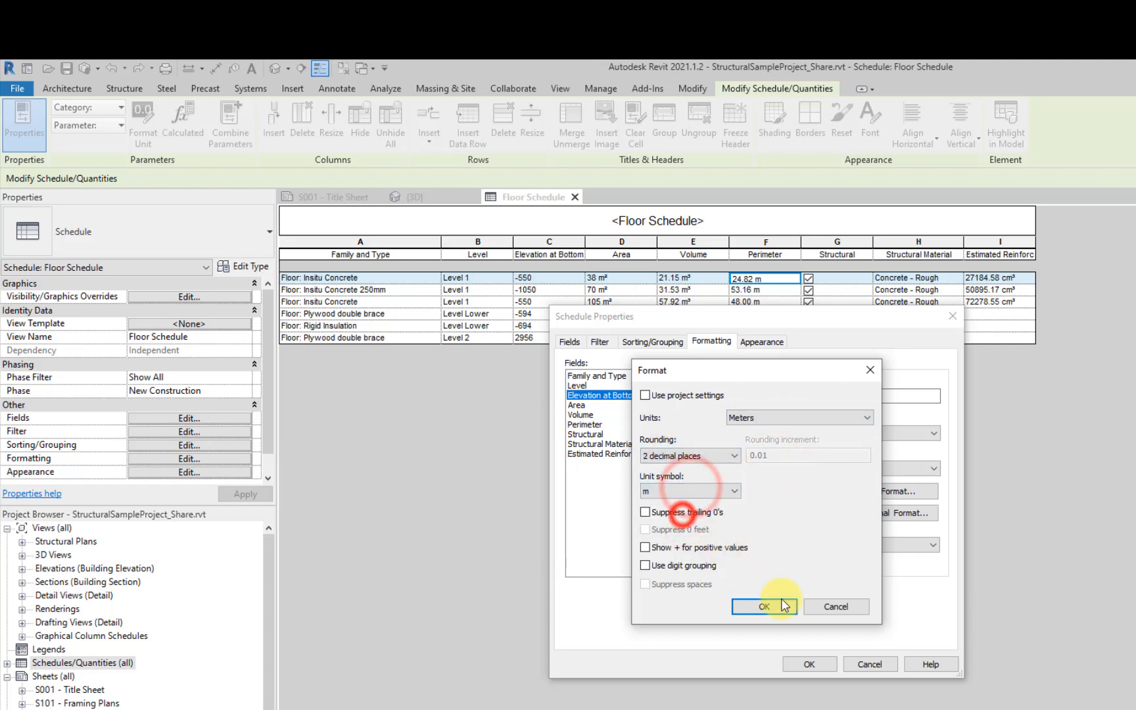
click(785, 605)
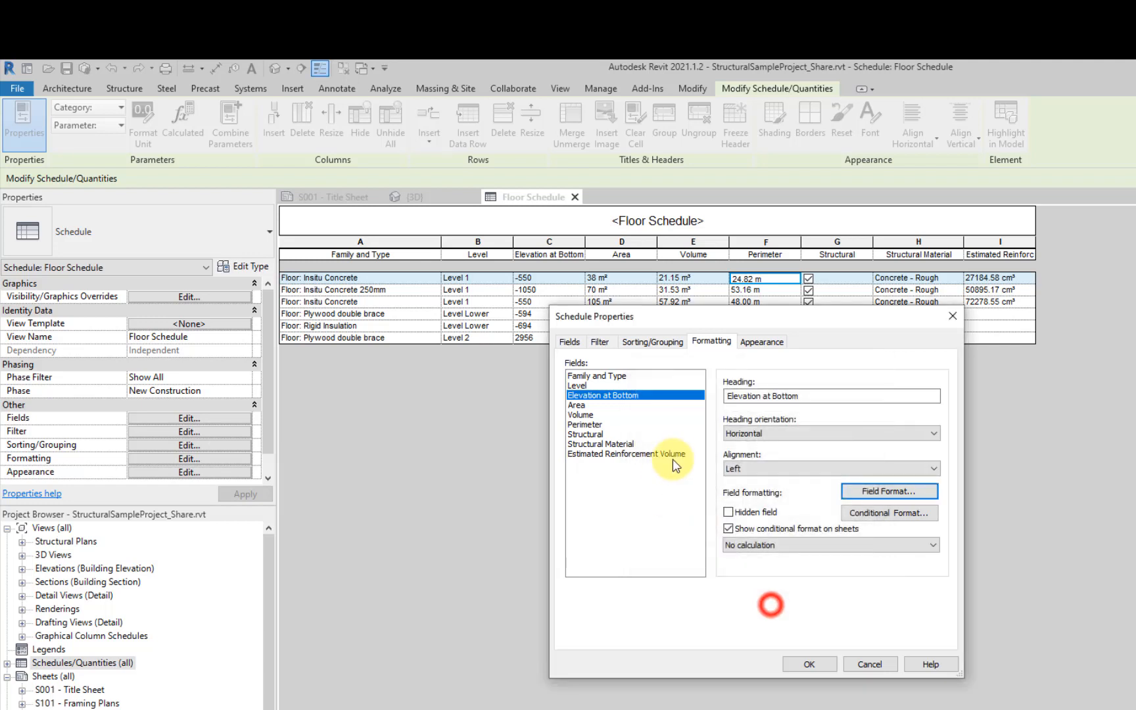
click(814, 665)
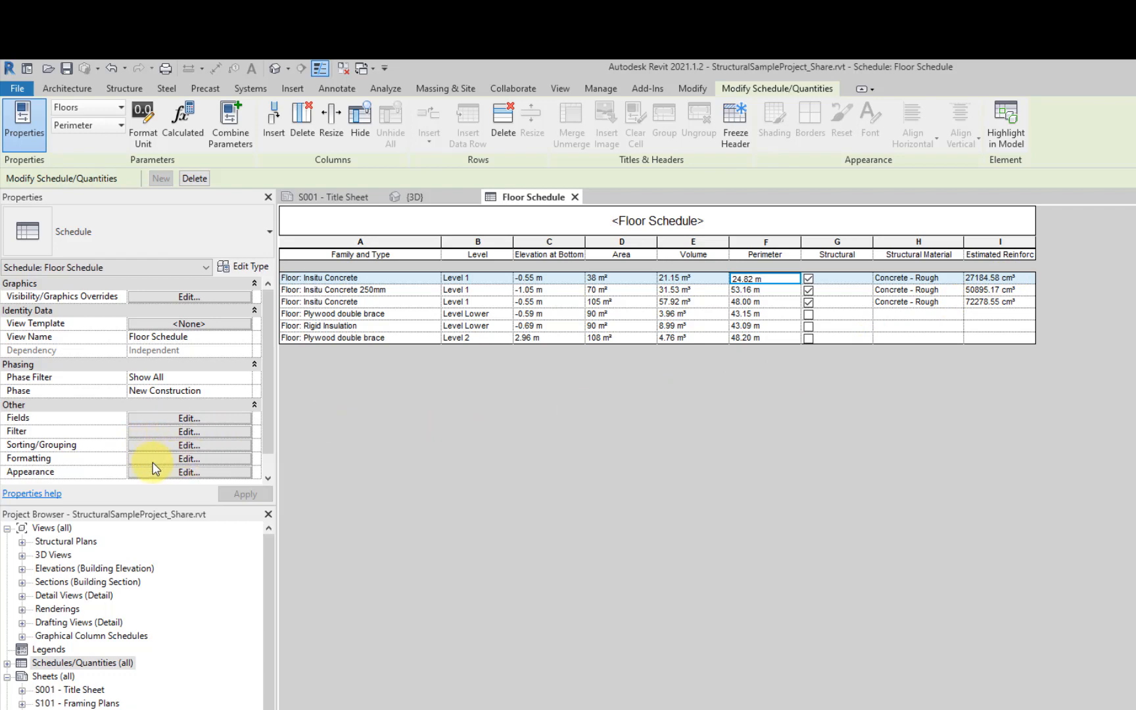
Step: Override the project settings in the Estimated Reinforcement Volume field's format and set its units to Cubic meters
click(172, 460)
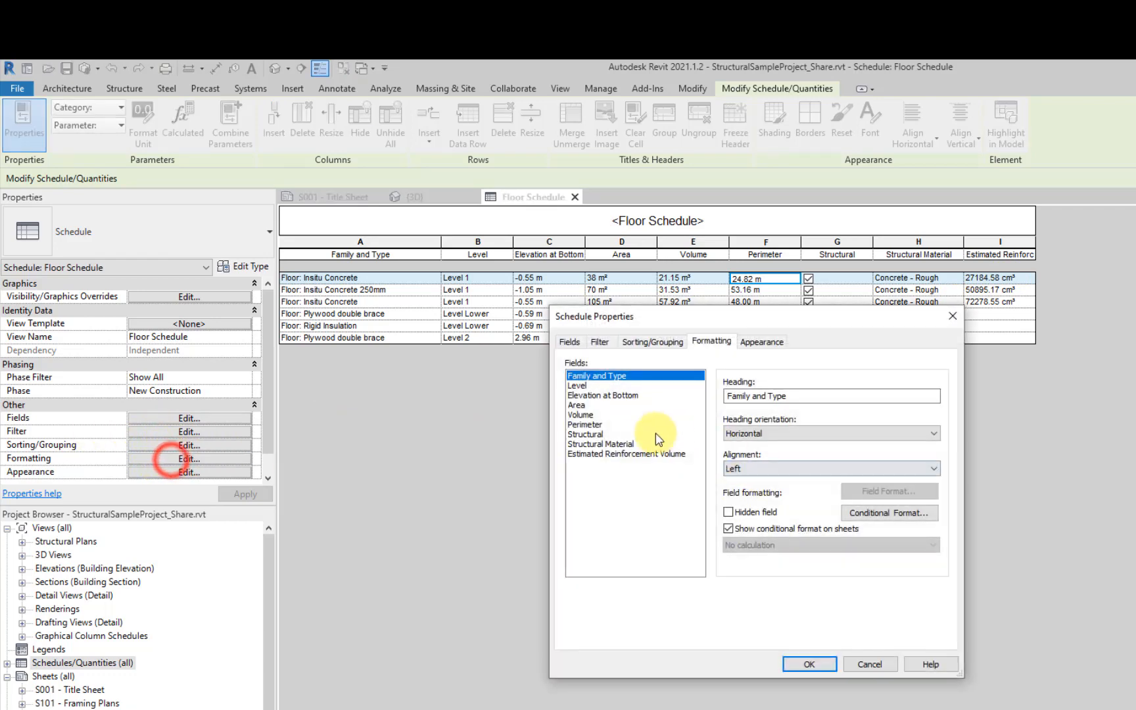
click(608, 453)
click(864, 494)
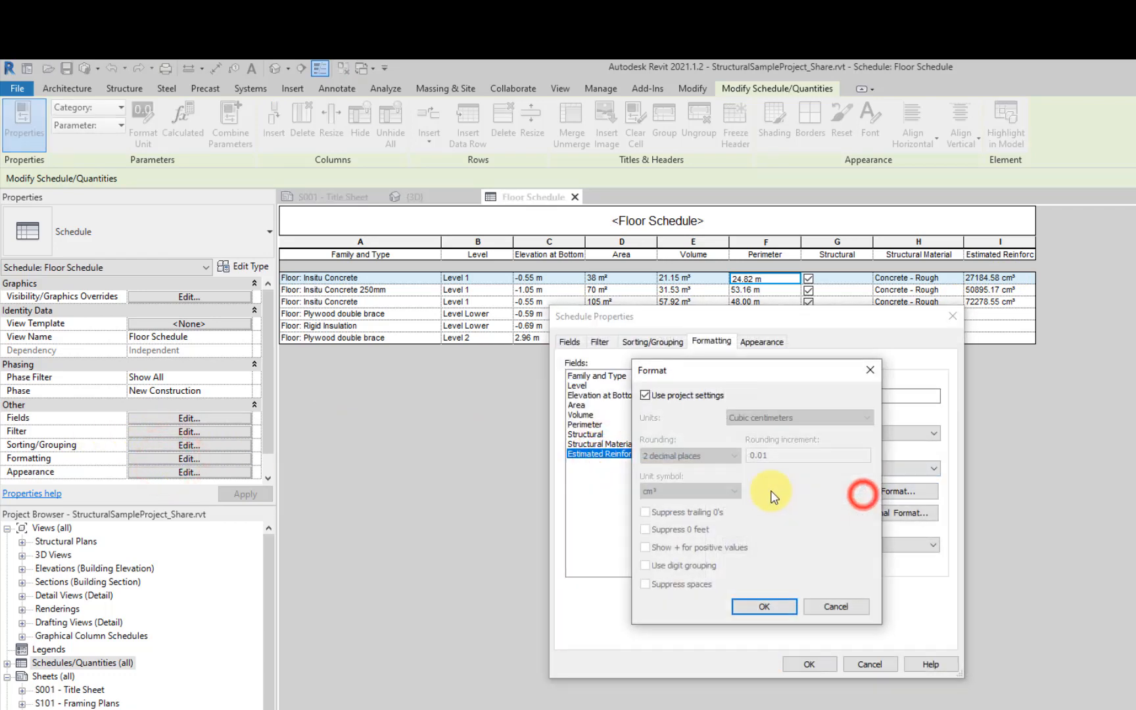
click(675, 396)
click(797, 421)
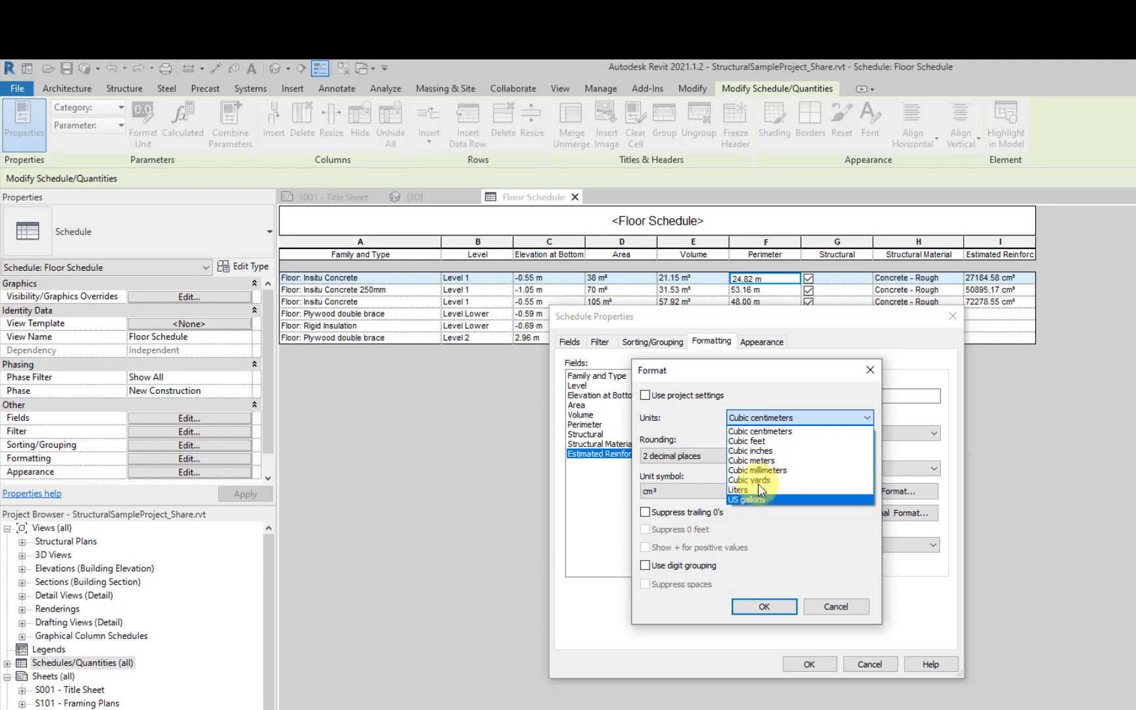
click(770, 461)
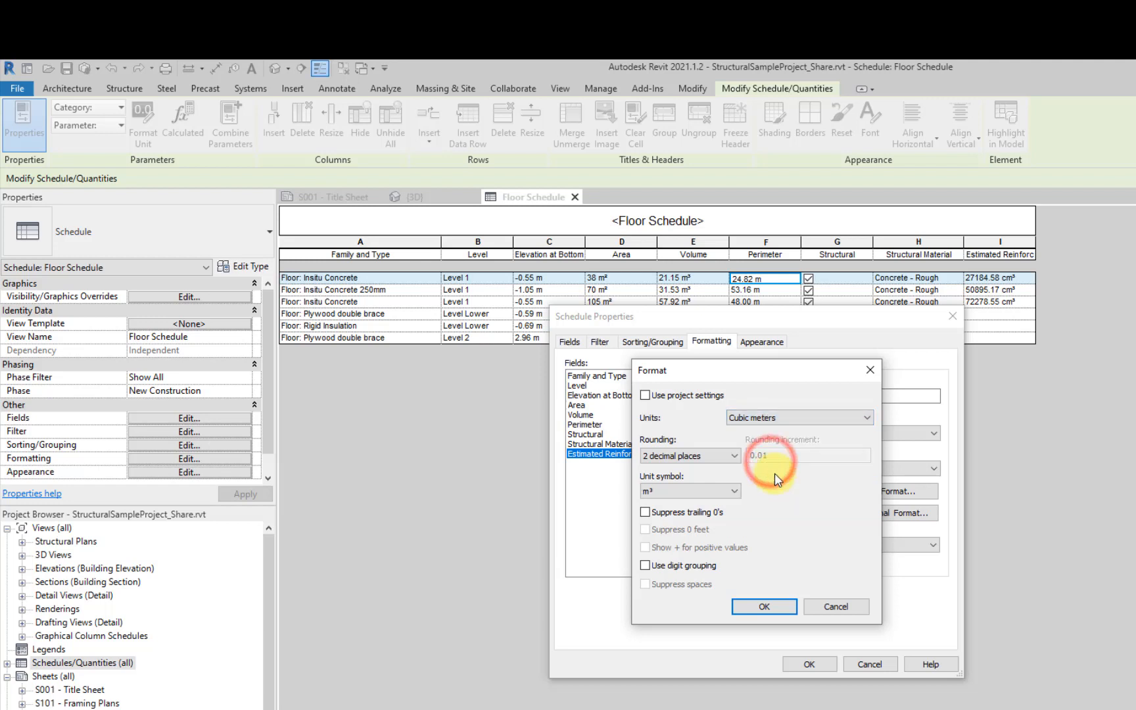
Step: Round Estimated Reinforcement Volume to 3 decimal places and apply the format to the schedule
click(683, 456)
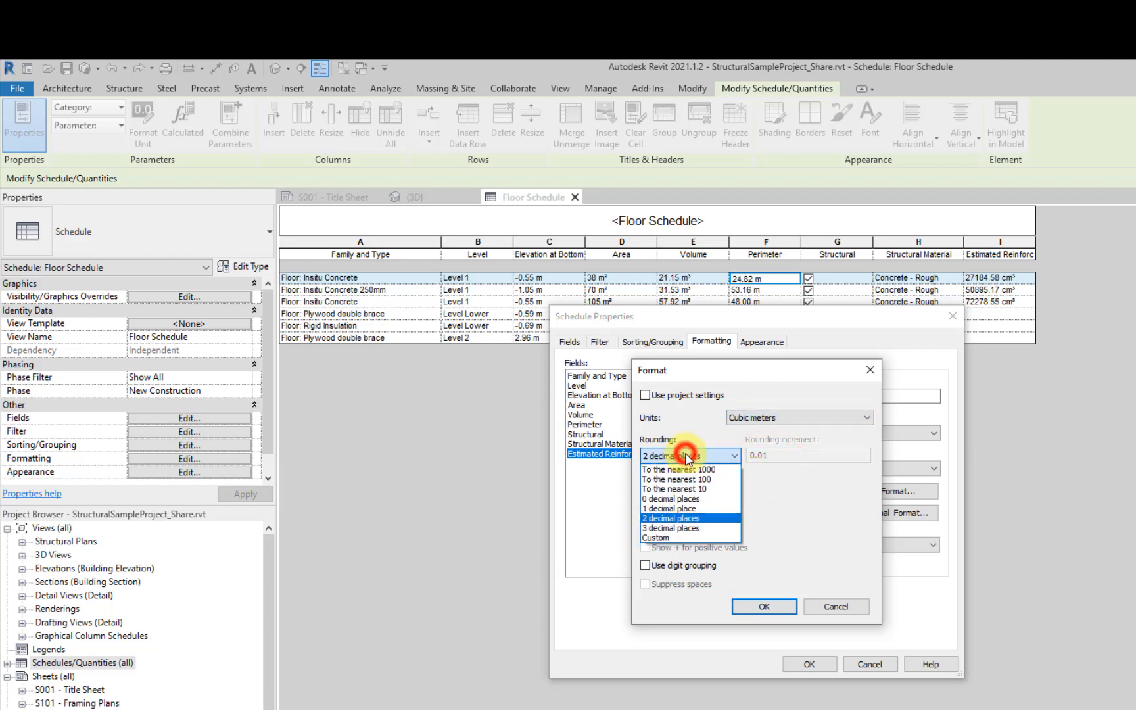
click(693, 528)
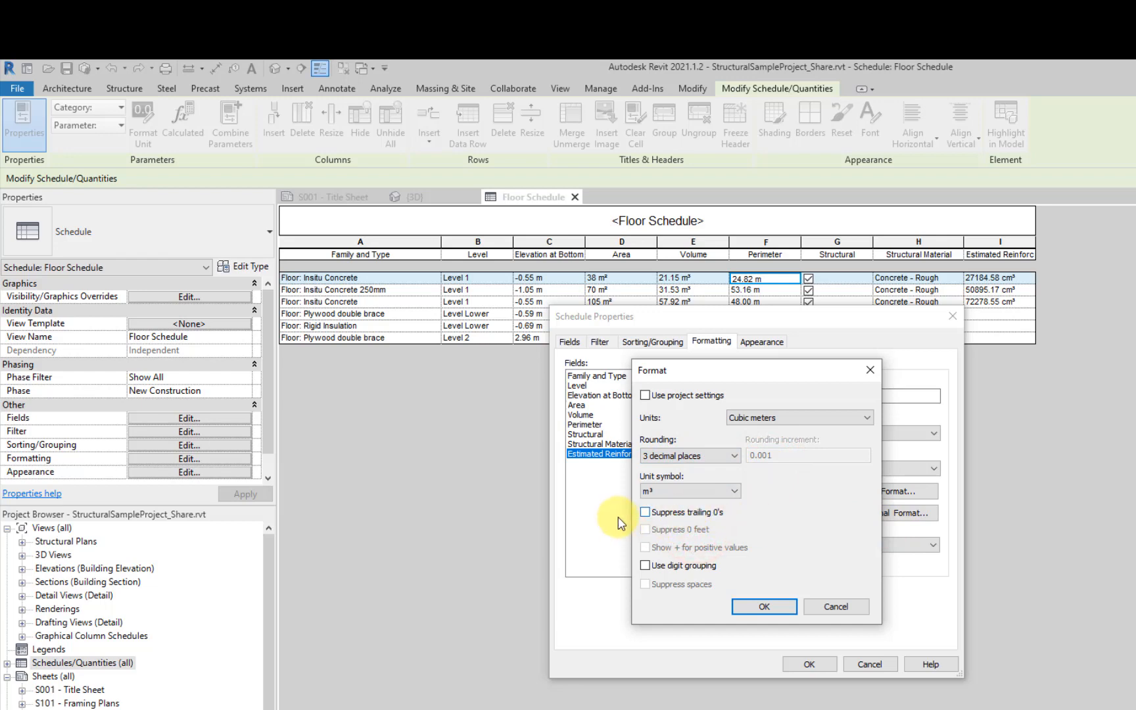
click(764, 607)
click(812, 665)
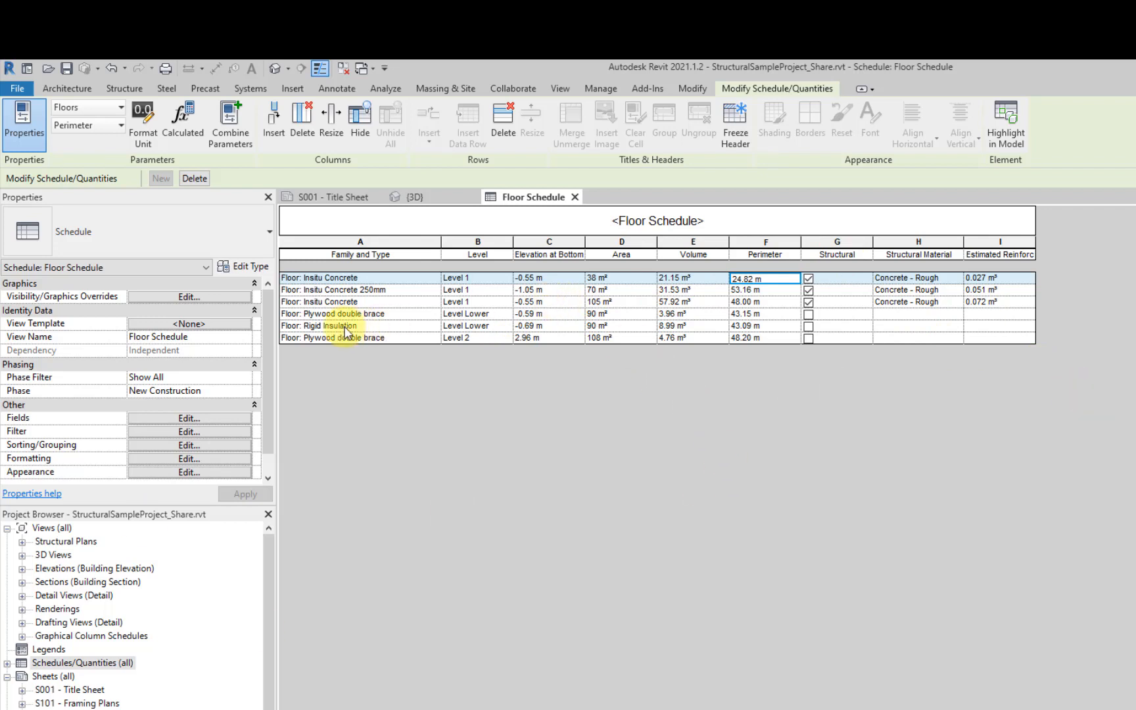
Step: Select the first Insitu Concrete floor in the schedule and locate it in the 3D view
click(365, 300)
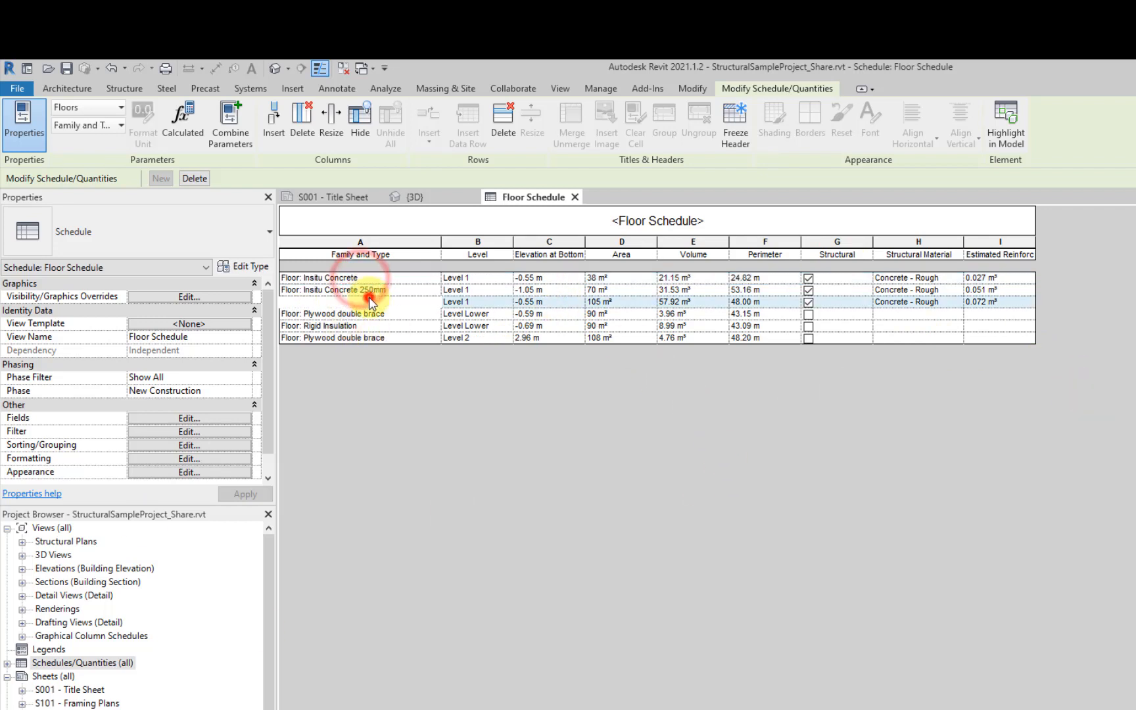
click(420, 427)
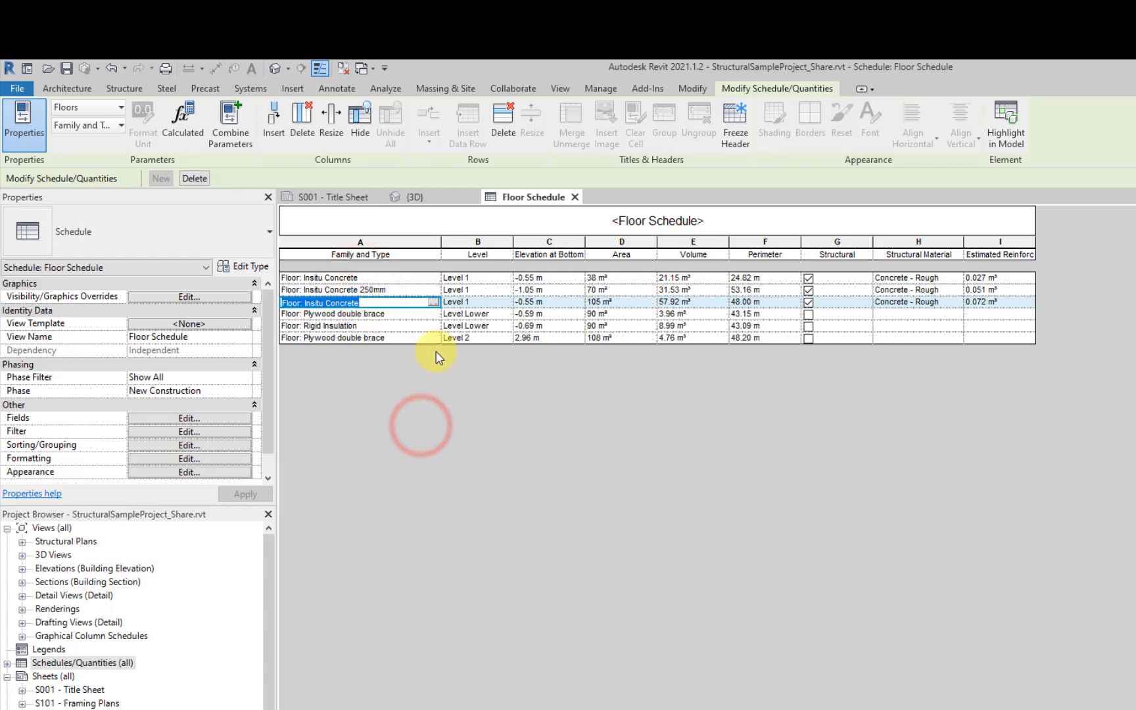
click(400, 289)
click(395, 277)
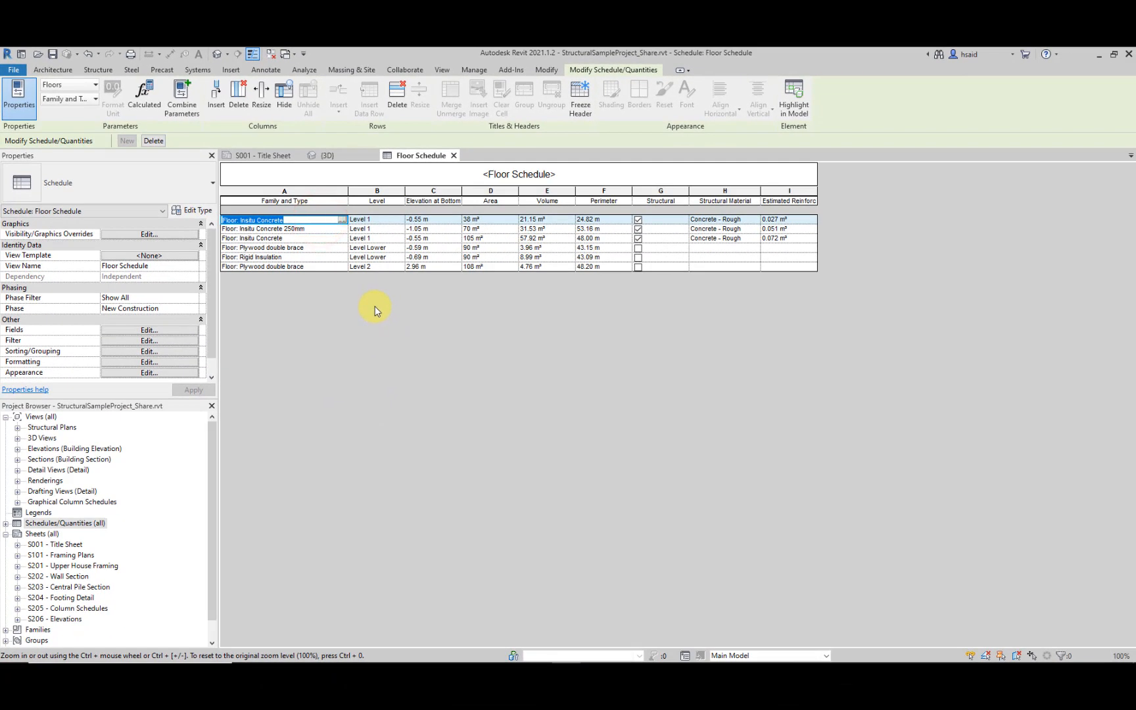
click(327, 155)
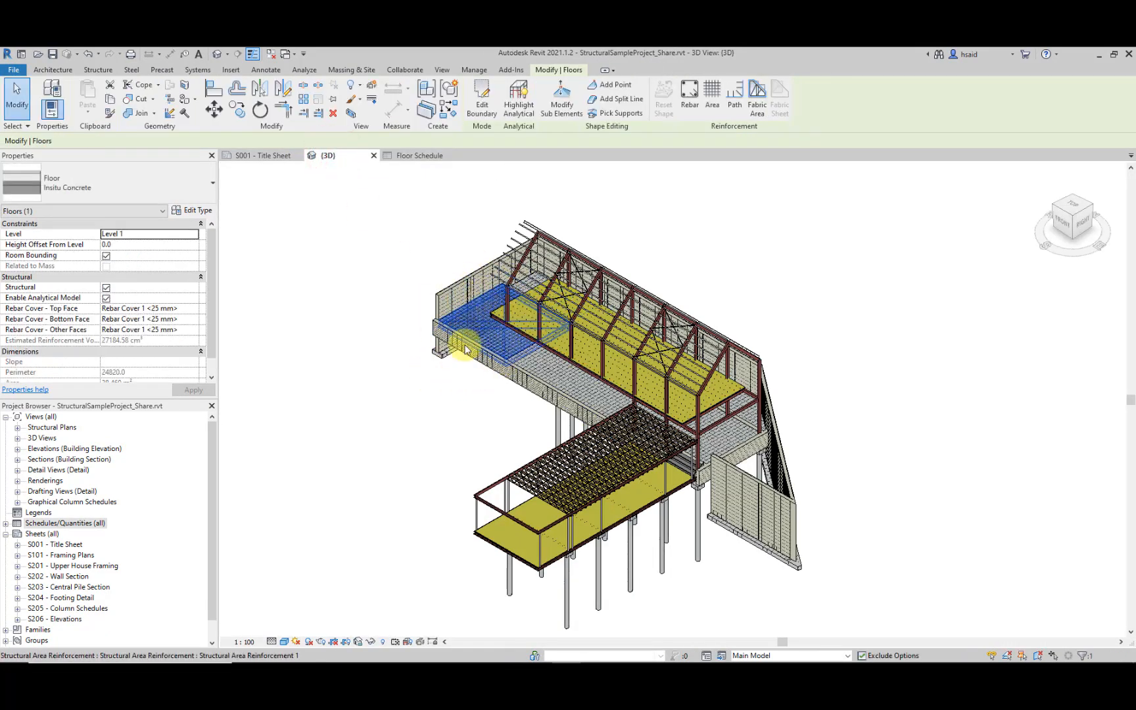
Step: Select the Level Lower Plywood double brace floor in the schedule and inspect its location in the 3D view
click(412, 156)
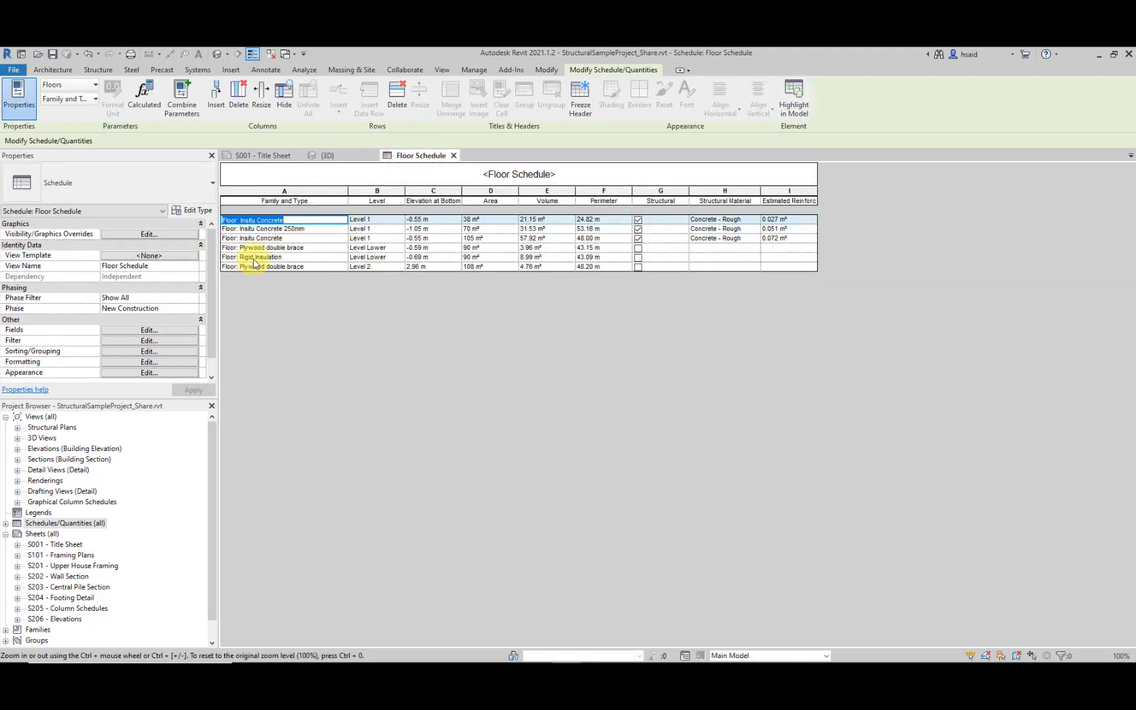
click(270, 248)
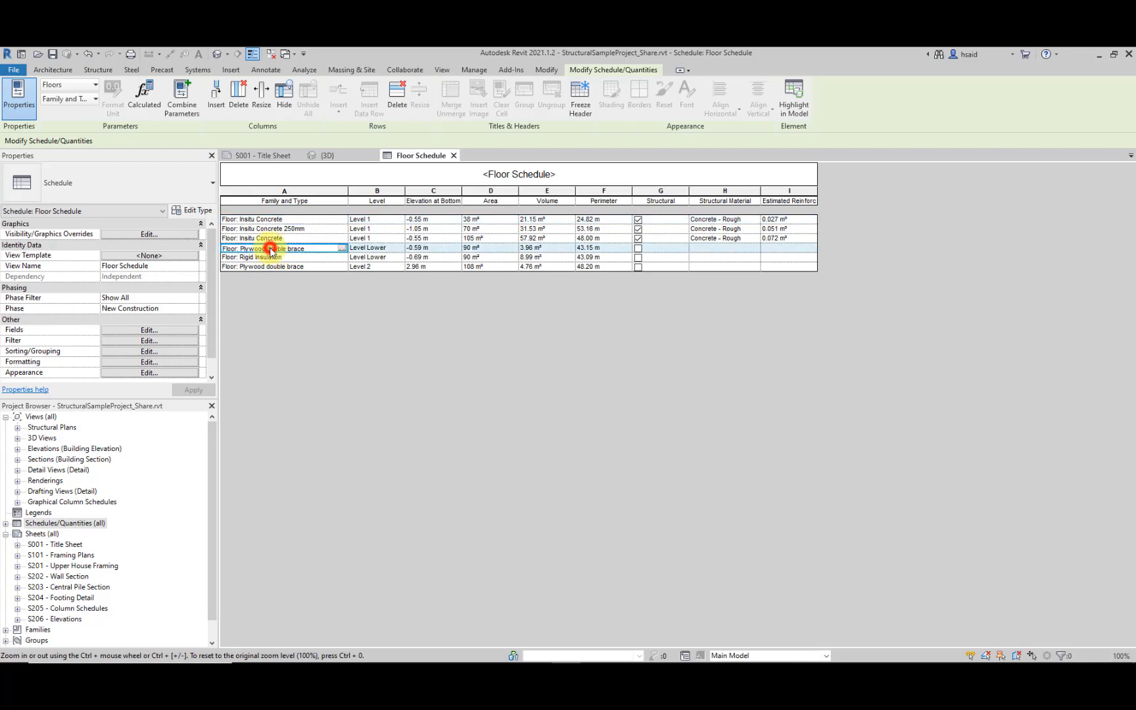
click(327, 156)
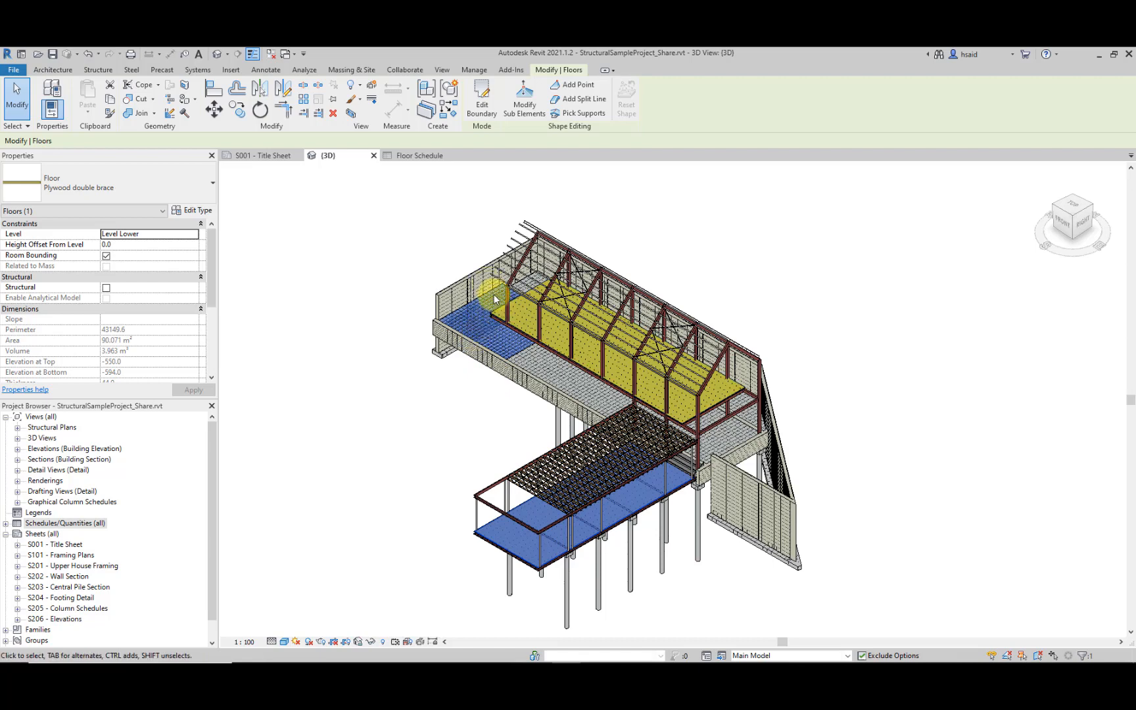
scroll(479, 438, up, 1)
scroll(479, 438, up, 2)
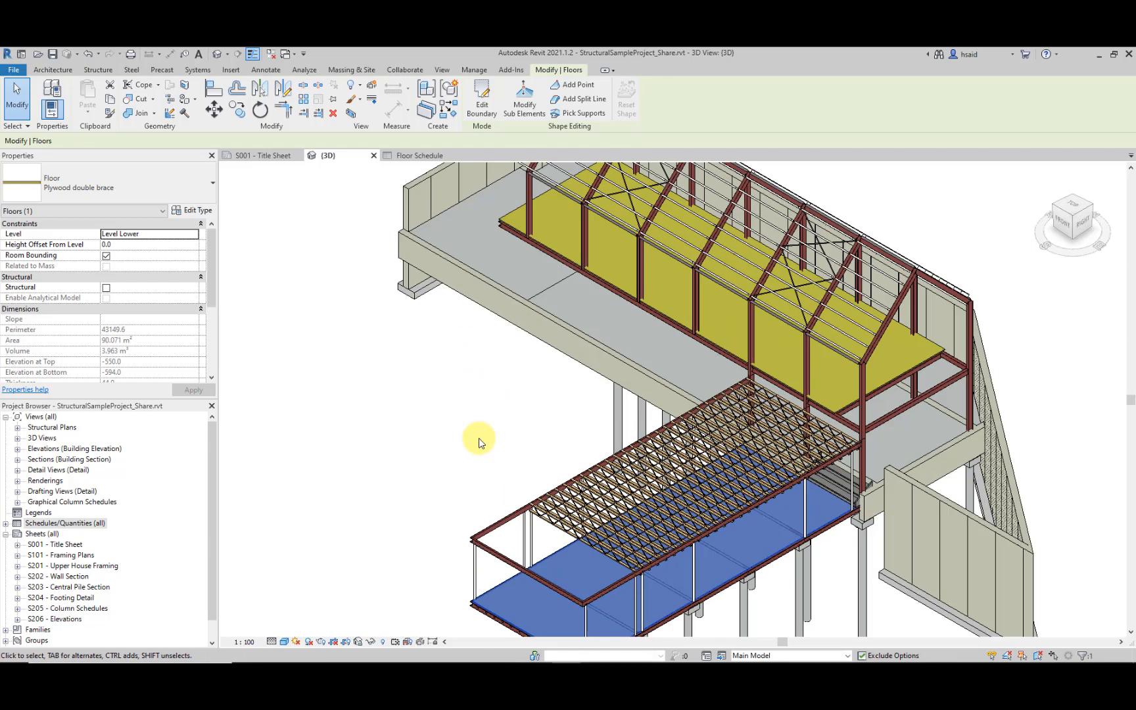
scroll(479, 438, down, 3)
scroll(478, 438, up, 2)
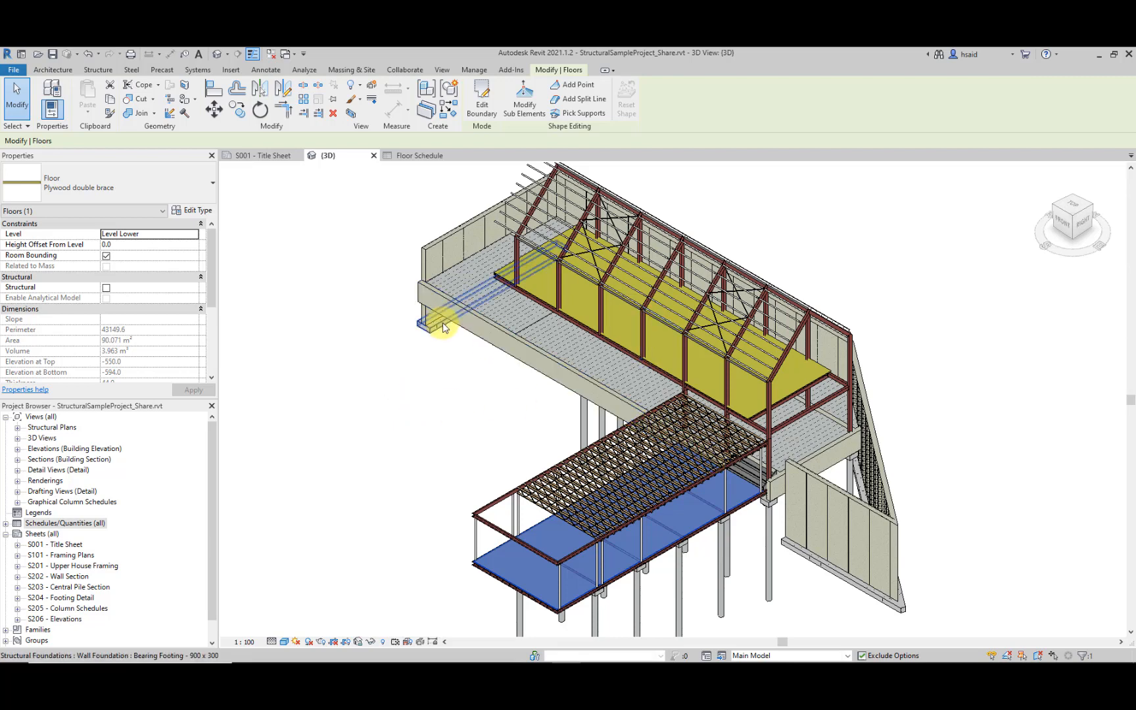
scroll(418, 305, down, 1)
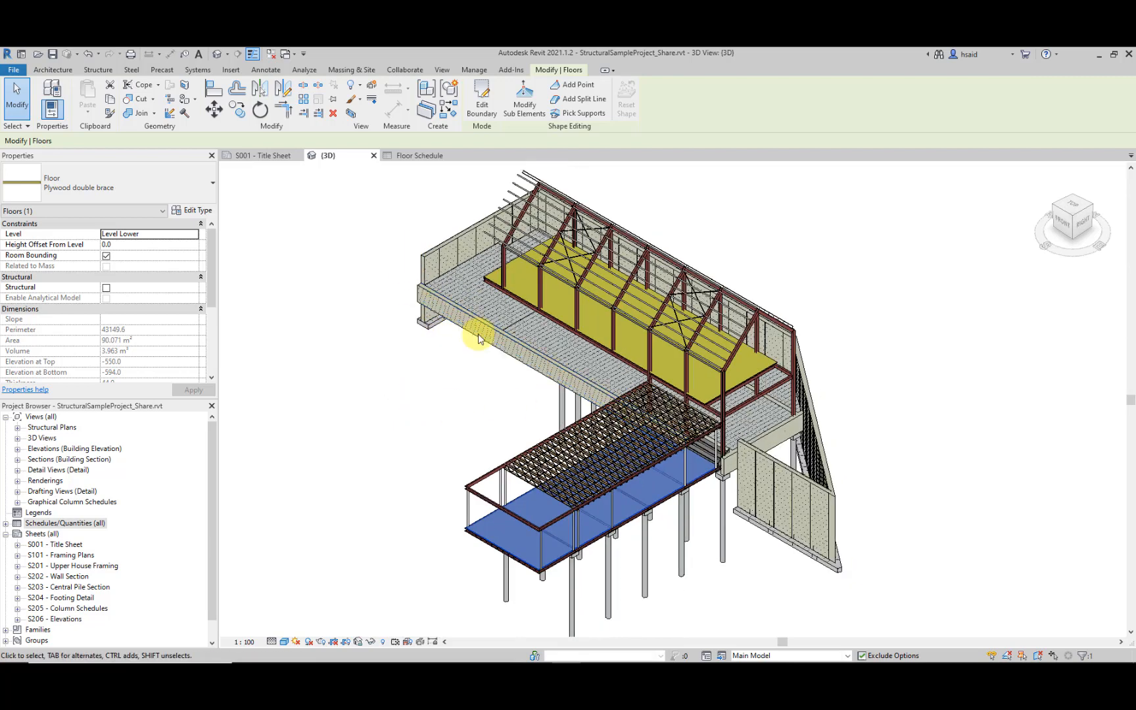
Step: Return to the schedule, reselect the first Insitu Concrete floor and examine it closely in the 3D model
click(413, 151)
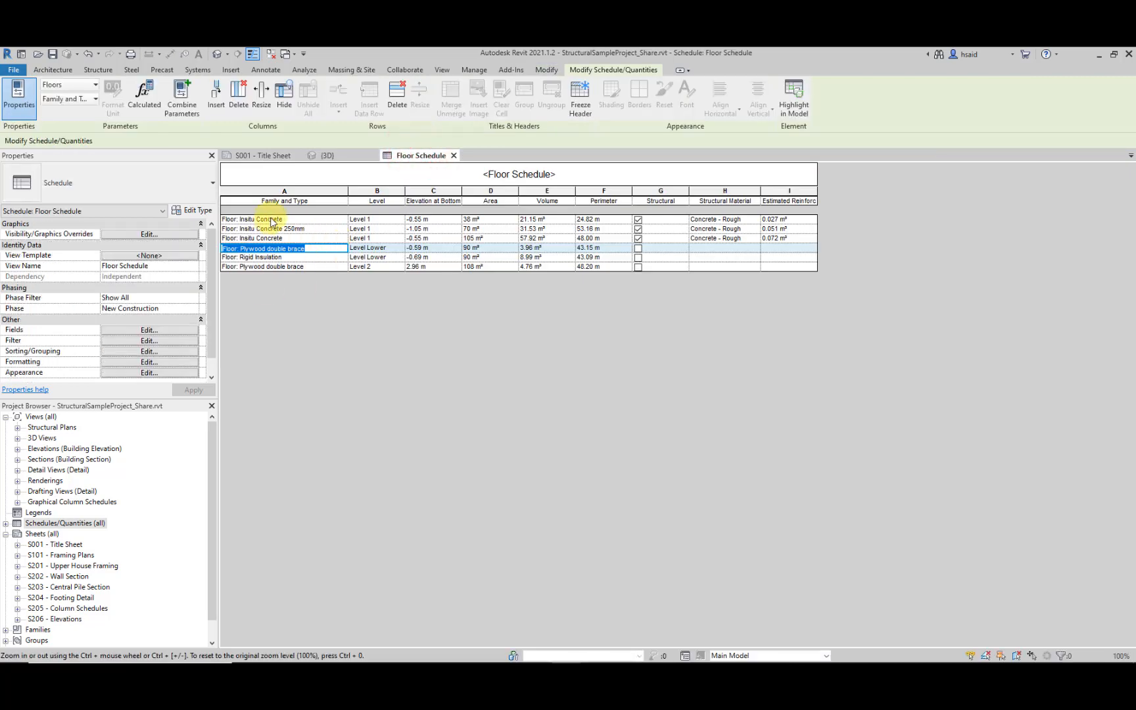
click(273, 219)
click(347, 157)
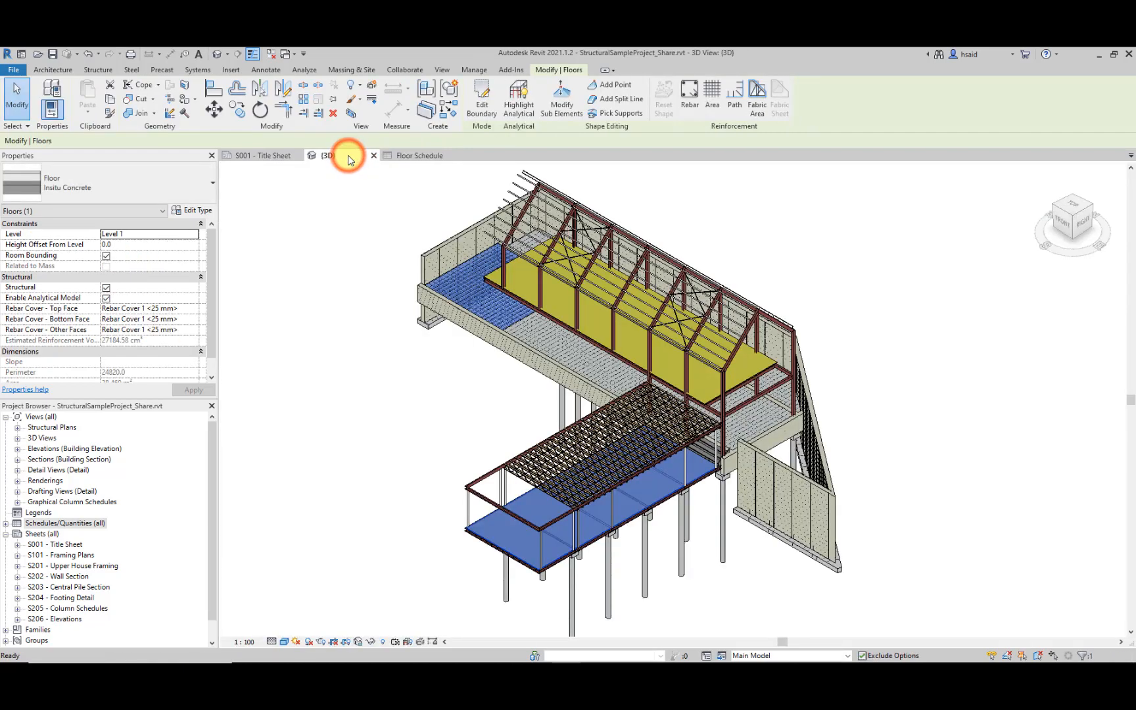
scroll(376, 383, up, 2)
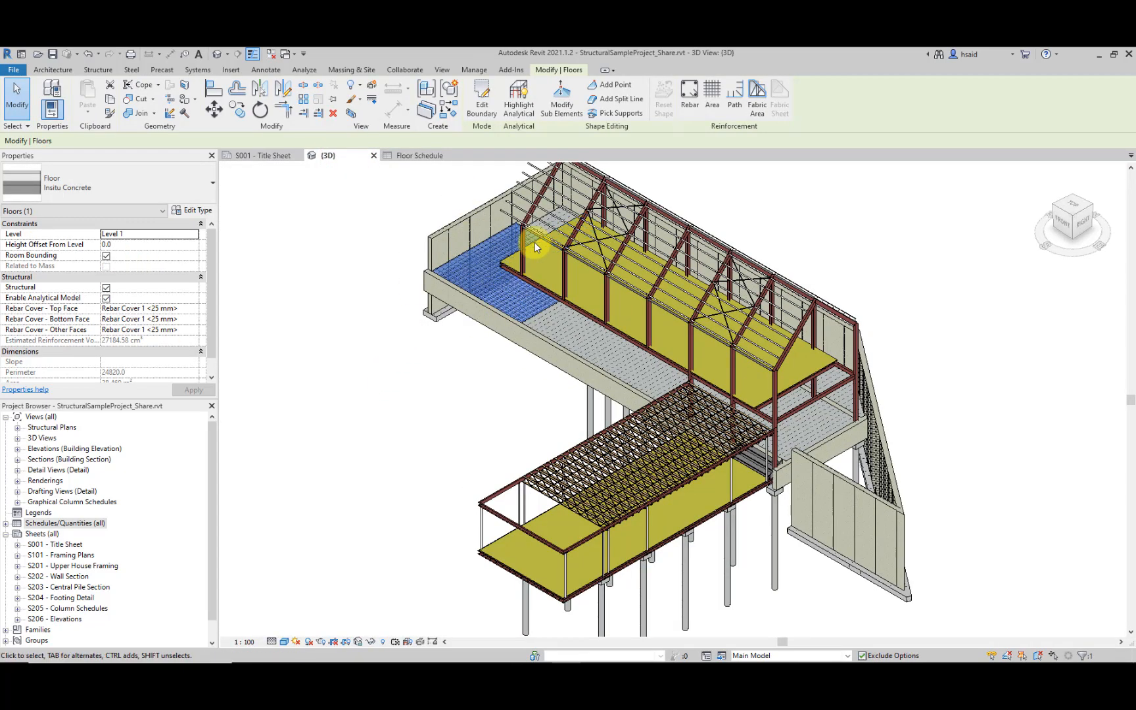
Step: Select the Insitu Concrete 250mm floor in the schedule and examine it in the 3D view from different angles
click(403, 156)
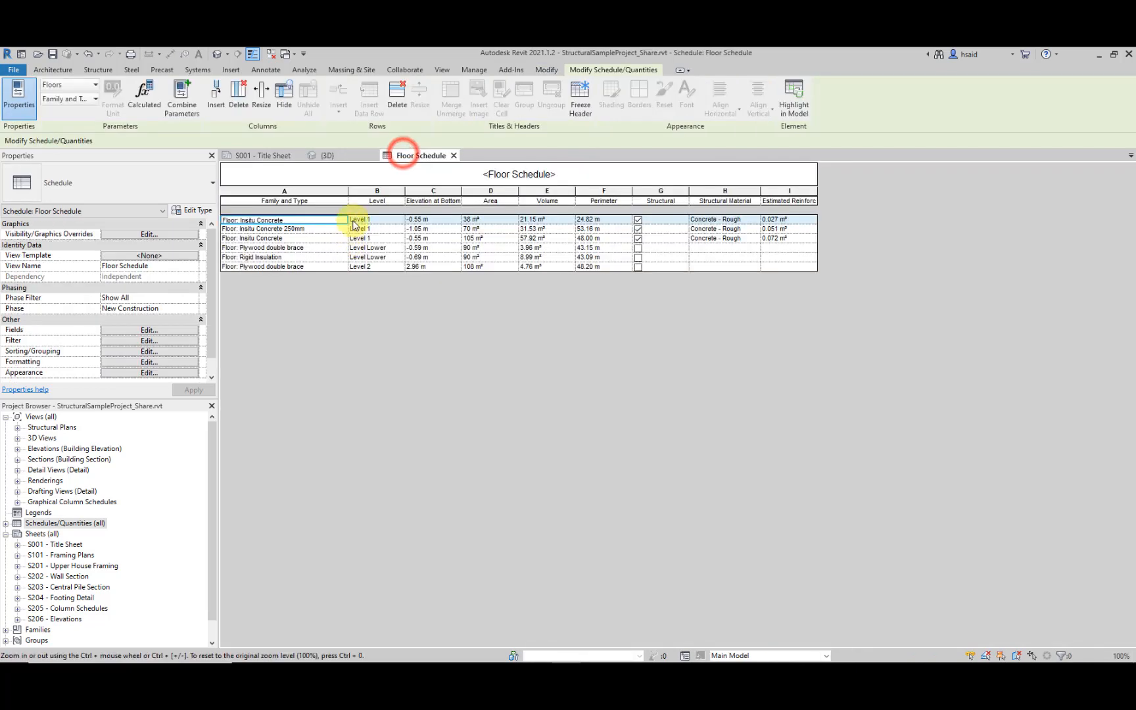
click(279, 229)
click(347, 156)
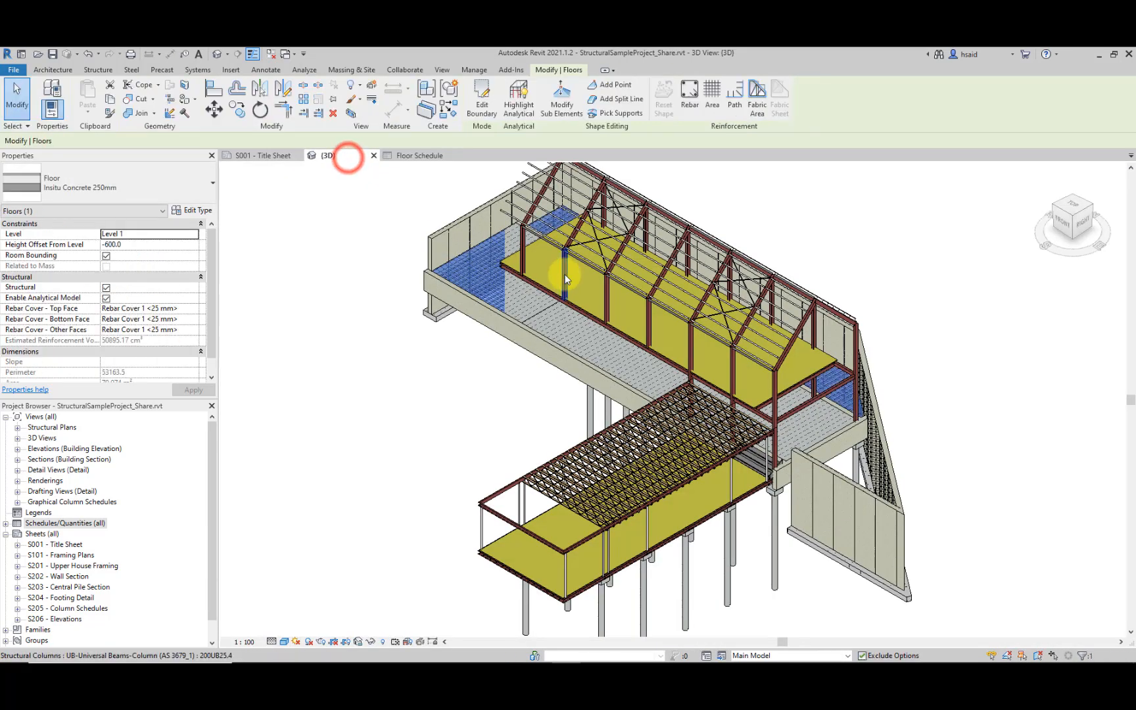
scroll(625, 278, up, 2)
scroll(734, 285, down, 2)
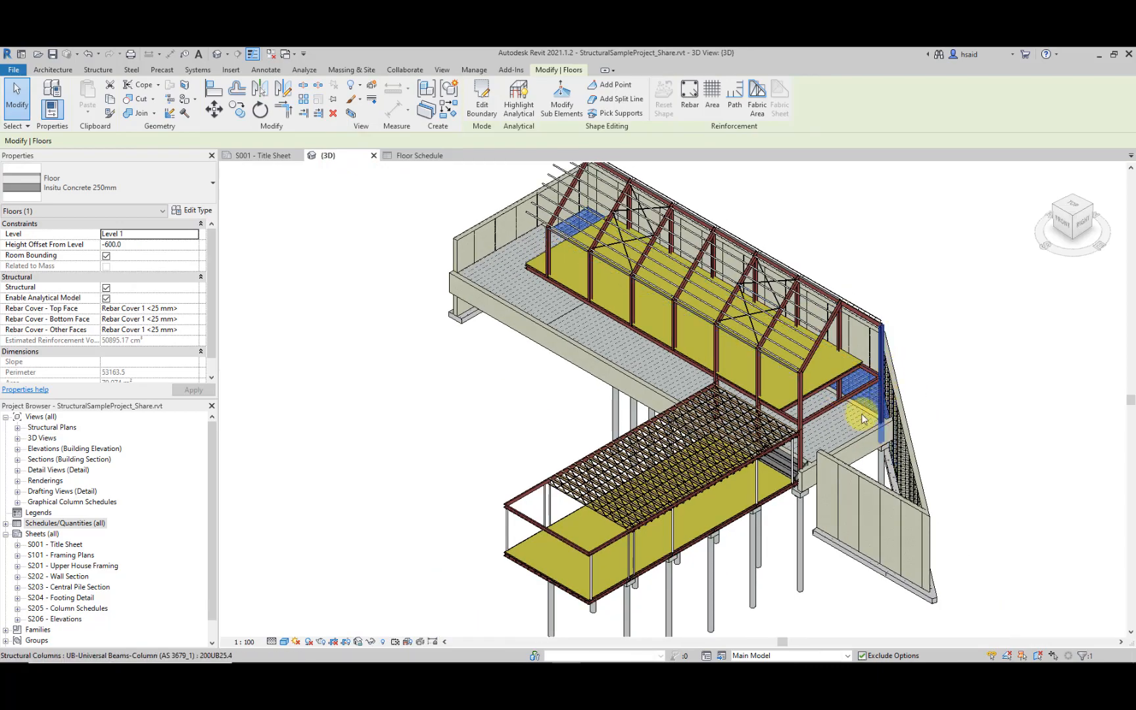
shift+middle_drag(863, 419, 733, 395)
shift+middle_drag(708, 311, 797, 291)
Step: Select the 105 m² Insitu Concrete floor in the schedule and locate it in the 3D view
click(419, 152)
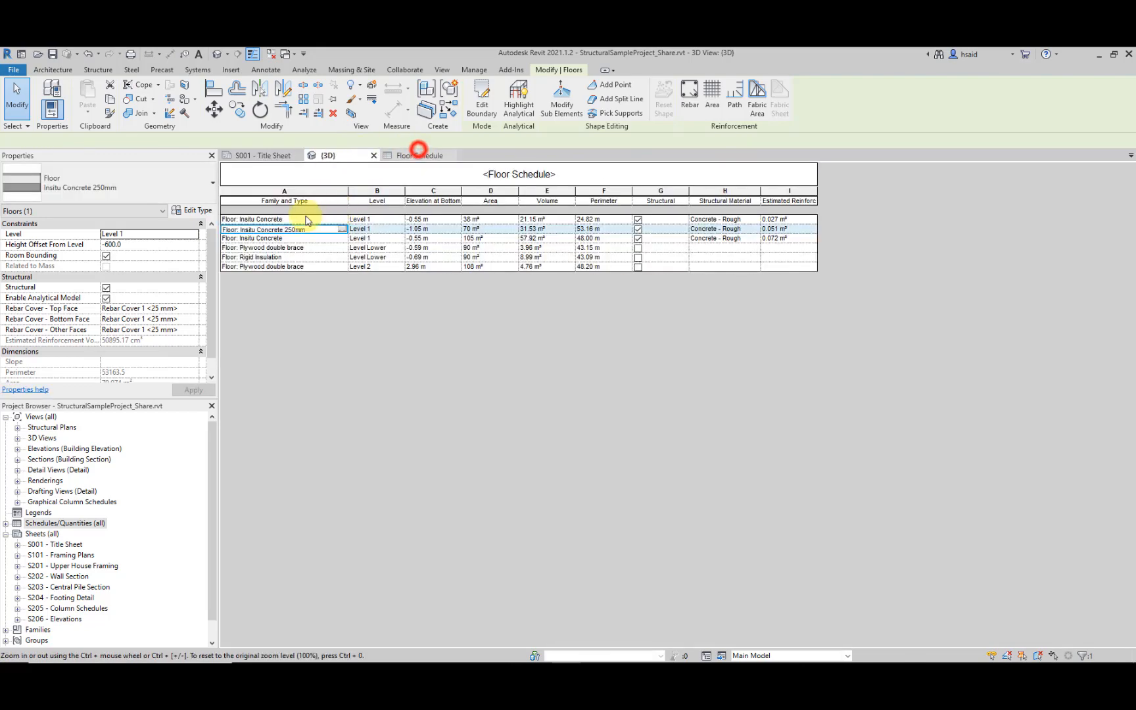
click(333, 156)
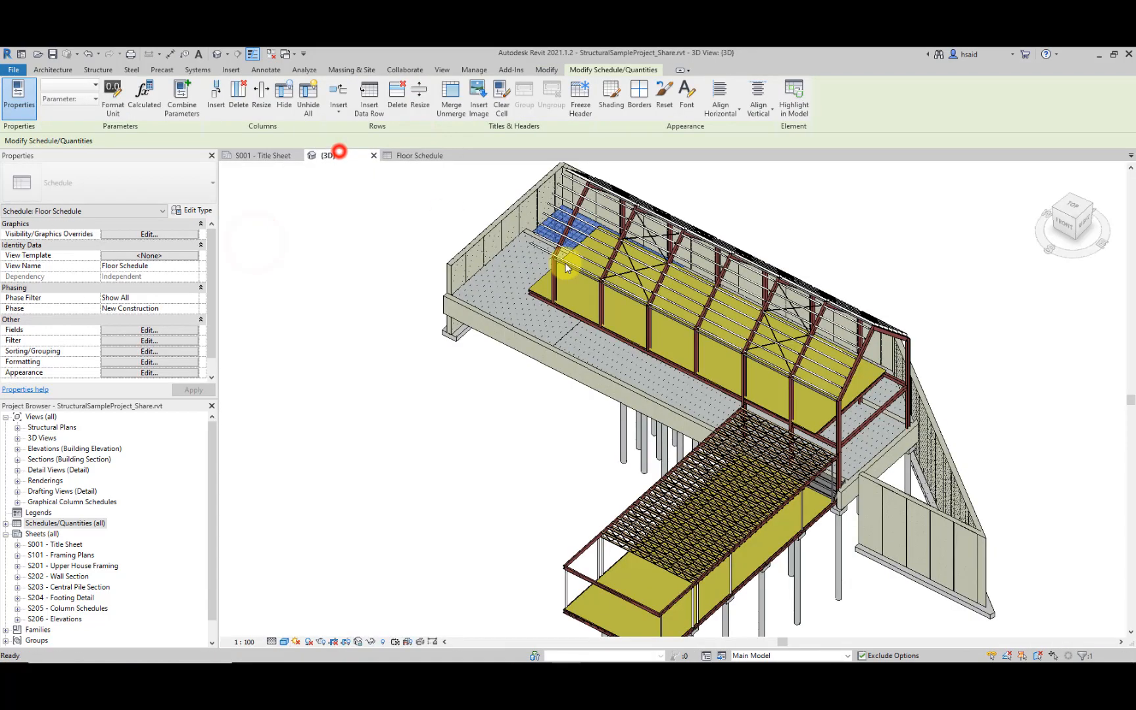
scroll(639, 385, up, 3)
scroll(662, 365, down, 4)
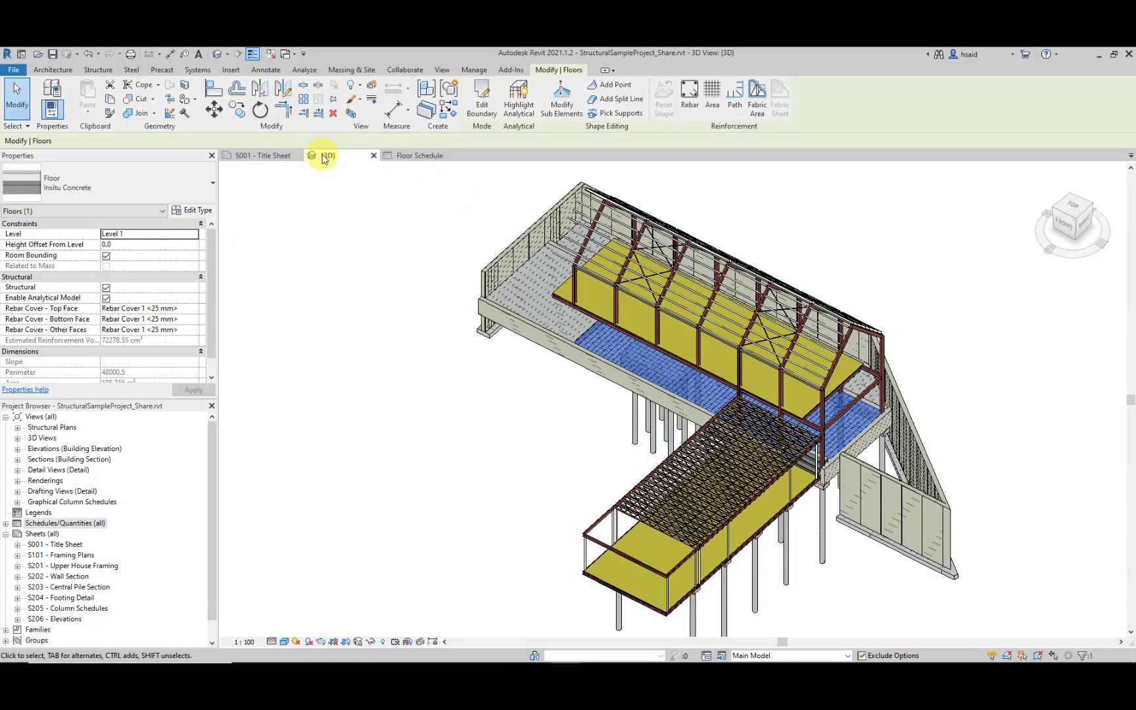
Step: Reselect the Plywood double brace floor on Level Lower from the schedule and view it in the 3D model
click(403, 155)
click(264, 248)
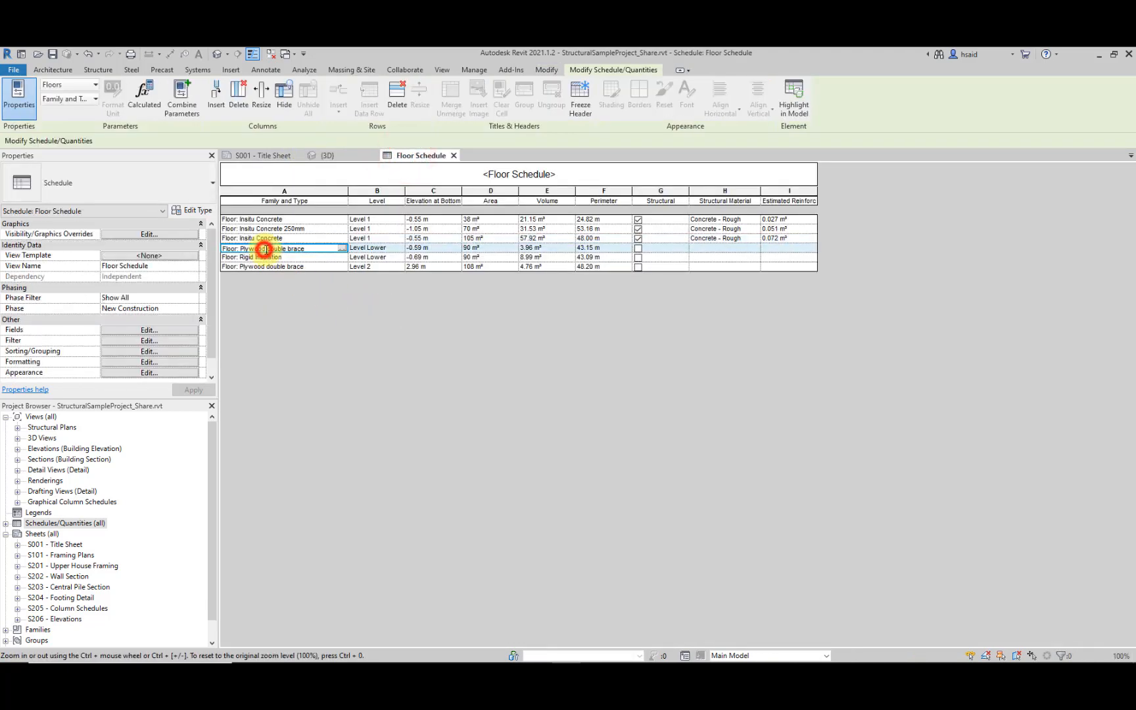
click(334, 157)
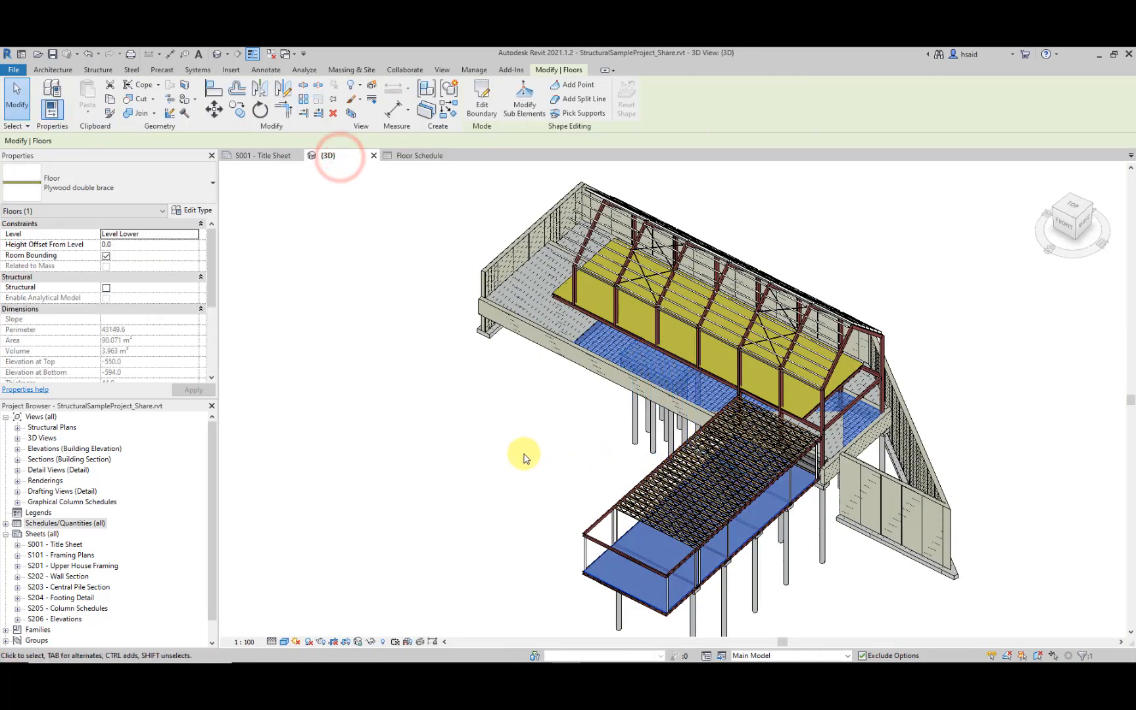
scroll(524, 458, up, 3)
scroll(524, 459, down, 2)
Step: Select the Level 2 Plywood double brace floor in the schedule and examine it in the 3D view from several angles
click(406, 154)
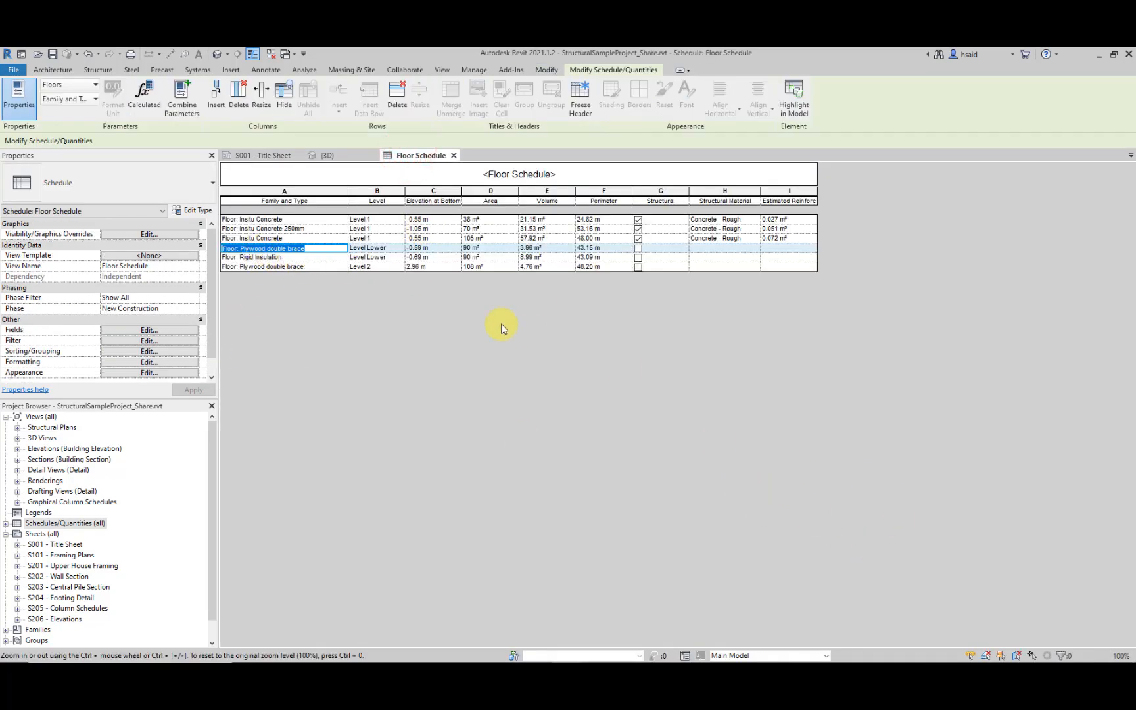
click(288, 258)
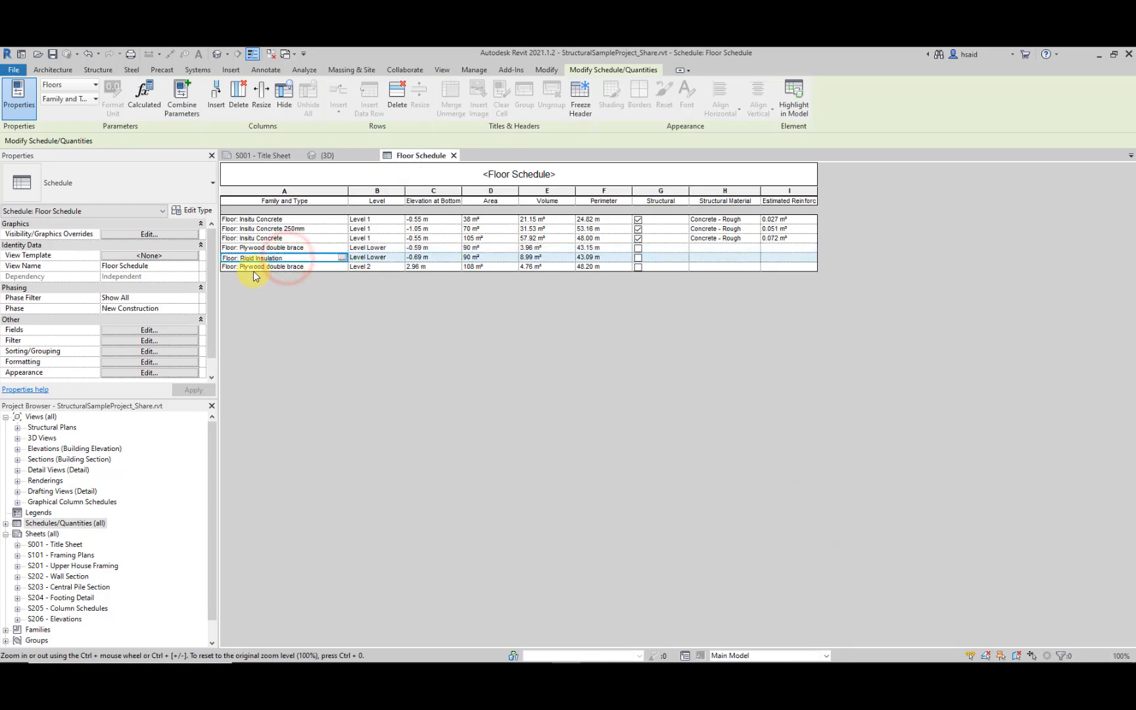
click(263, 267)
click(341, 155)
click(753, 320)
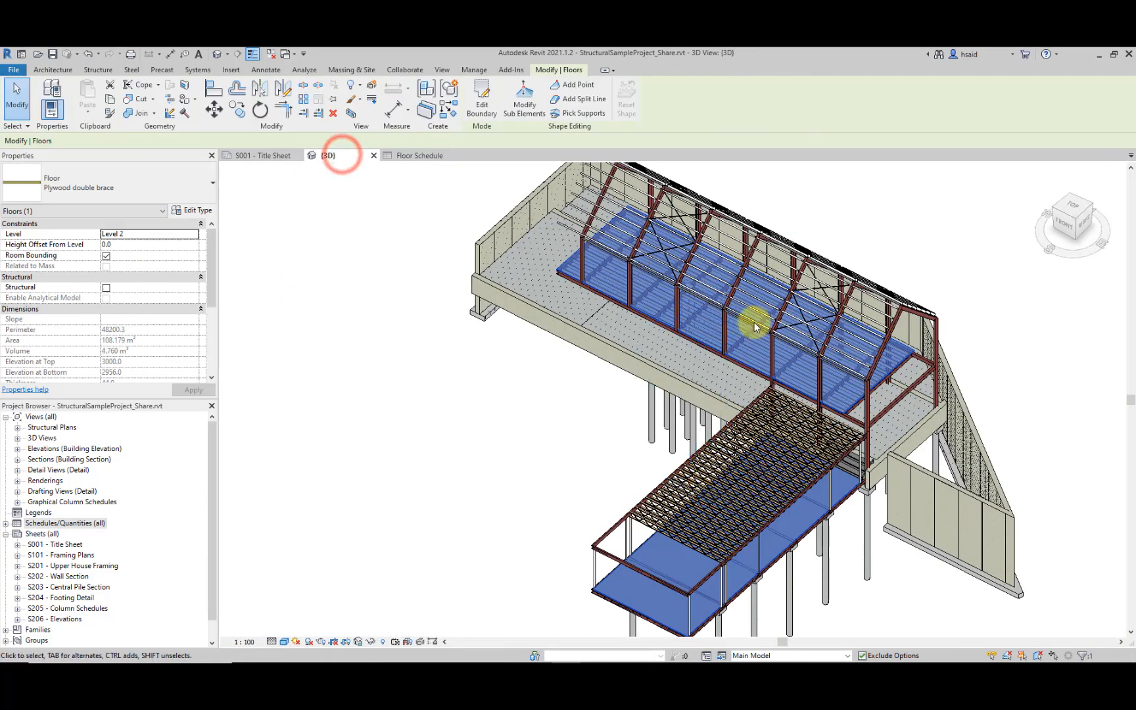
scroll(783, 314, up, 3)
scroll(784, 314, down, 2)
shift+middle_drag(782, 315, 817, 297)
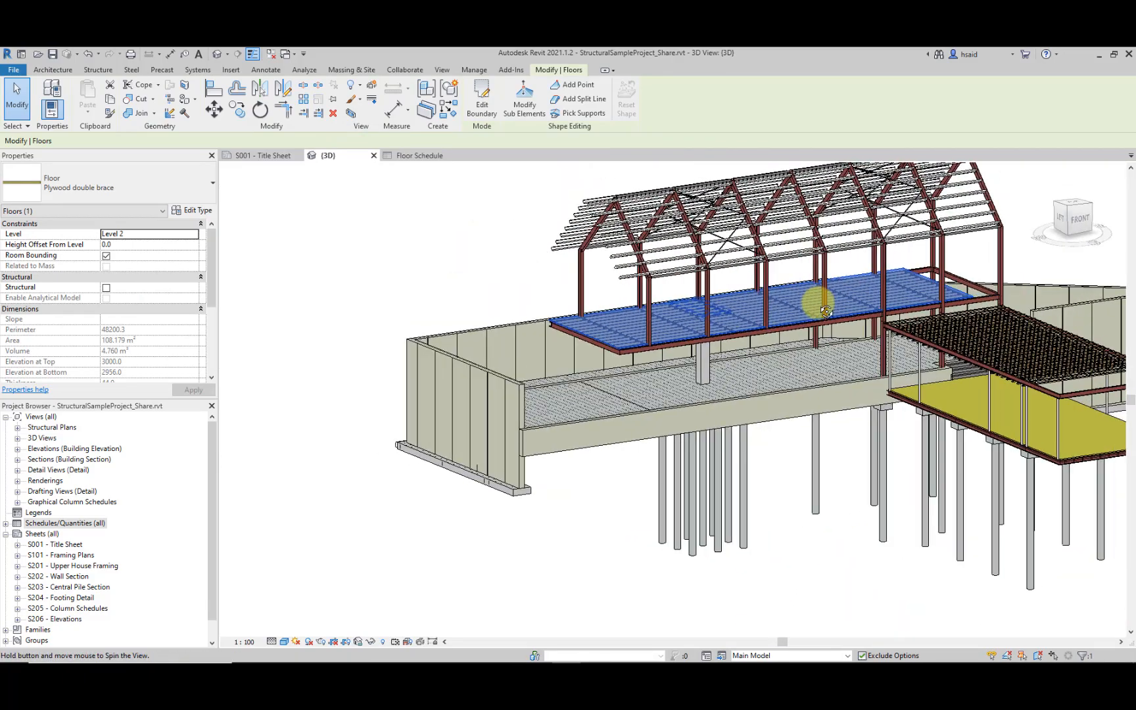
shift+middle_drag(853, 248, 574, 340)
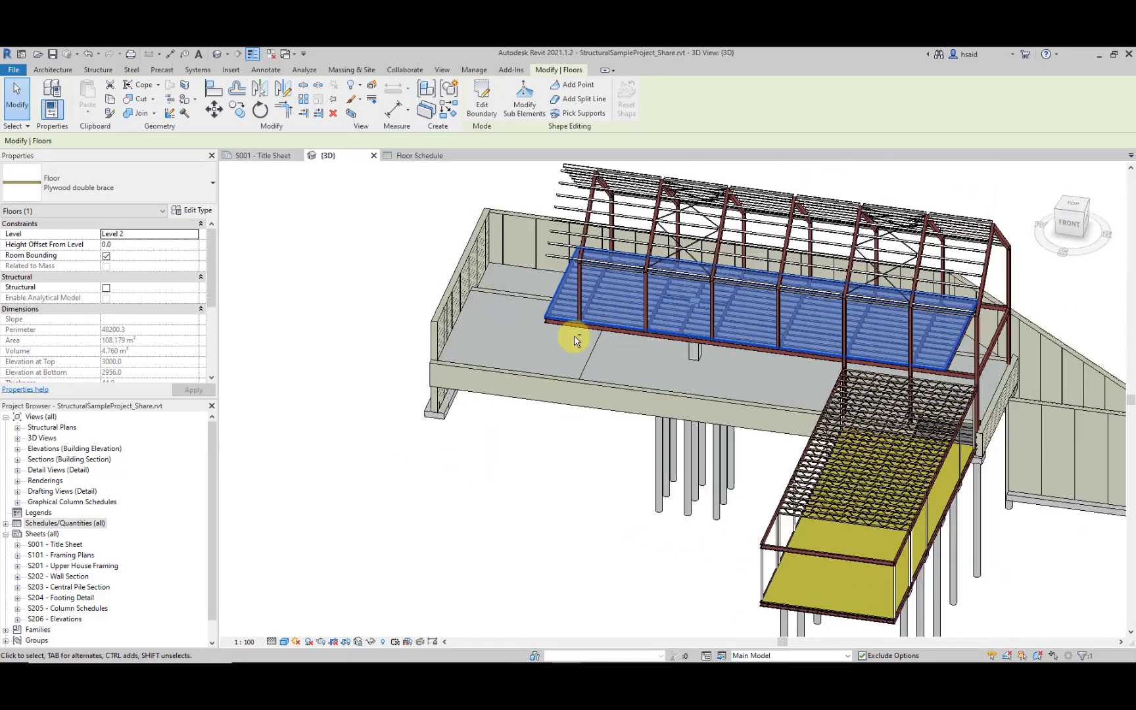
Step: Select the Rigid Insulation floor in the schedule and examine it between the timber beams from below in the 3D view
click(419, 155)
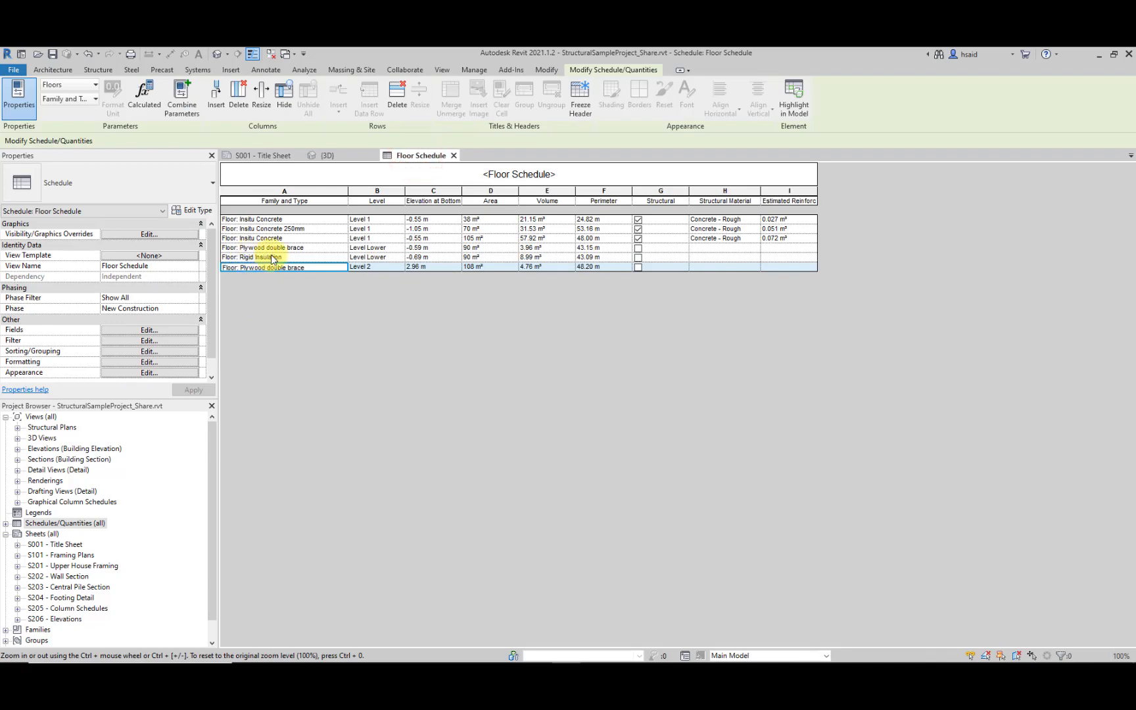
click(272, 258)
click(327, 155)
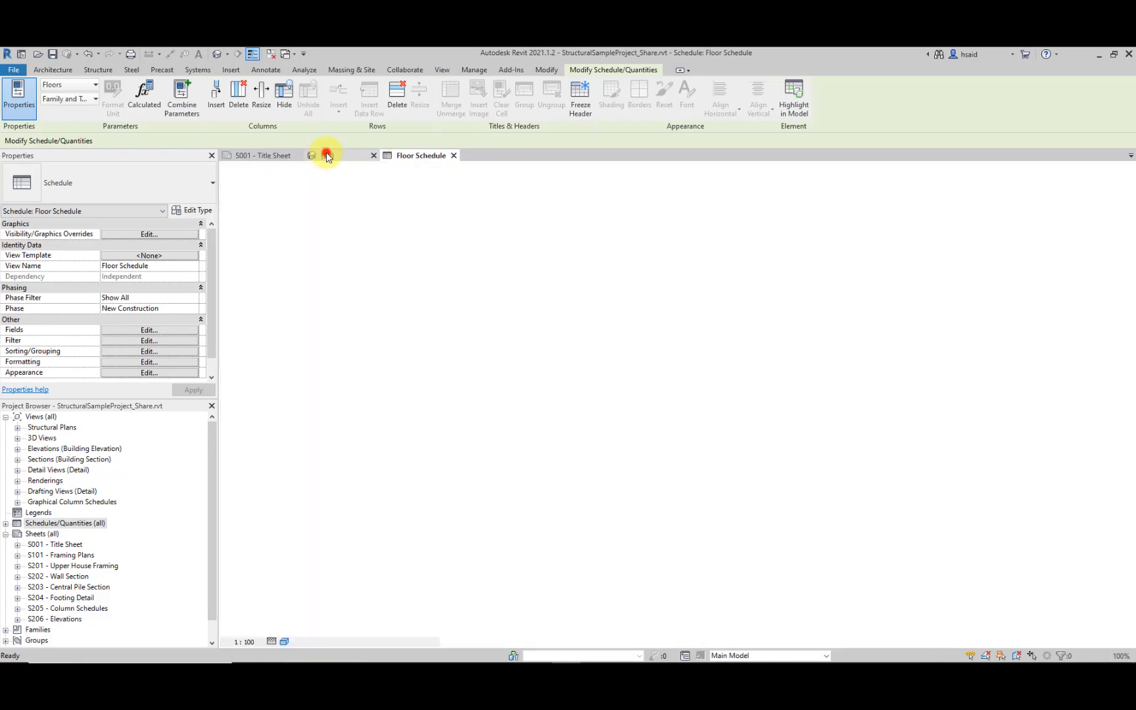
scroll(744, 450, up, 3)
scroll(767, 443, down, 2)
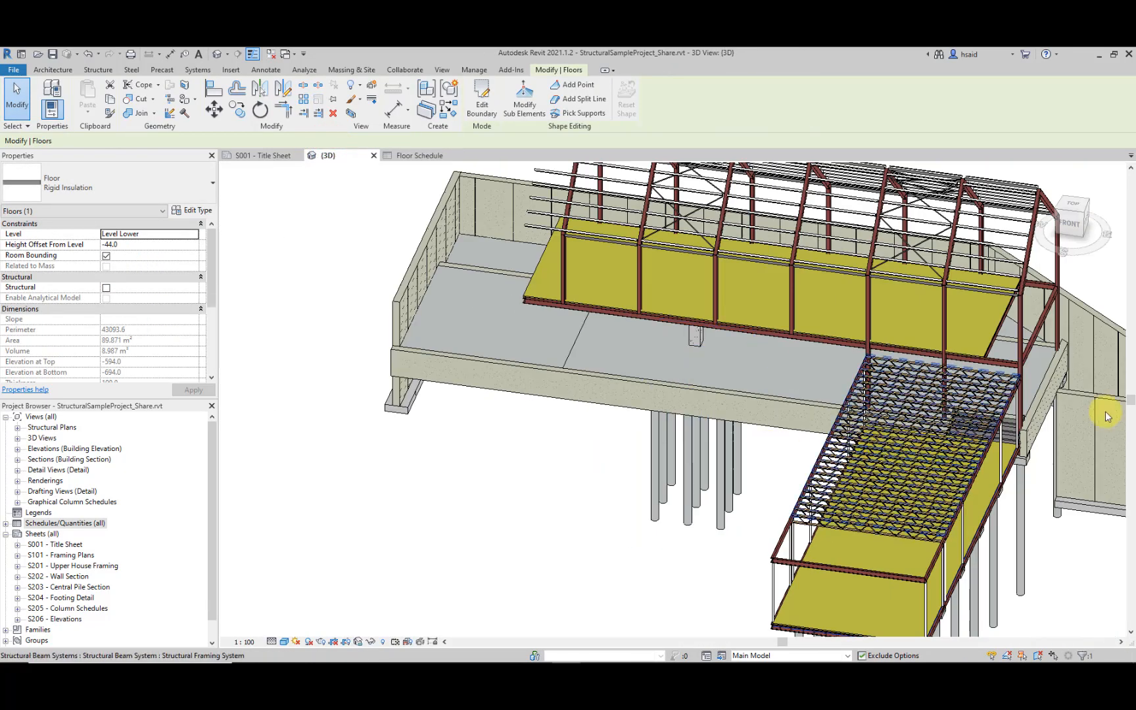
scroll(933, 395, down, 3)
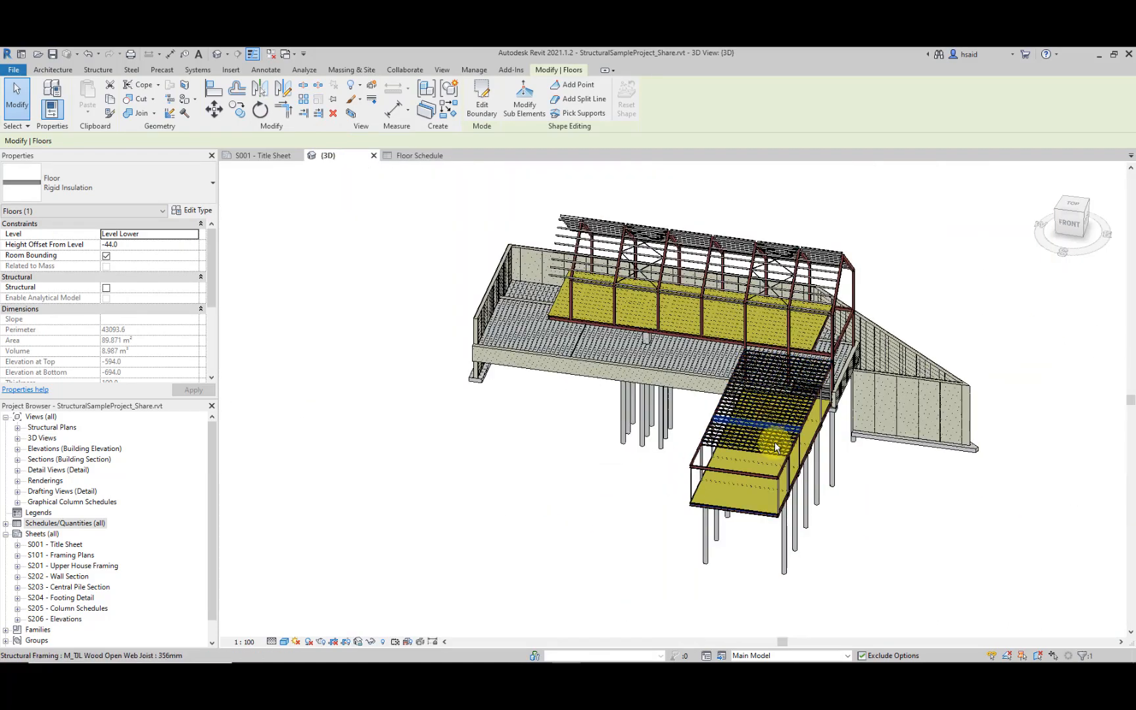
shift+middle_drag(776, 447, 810, 406)
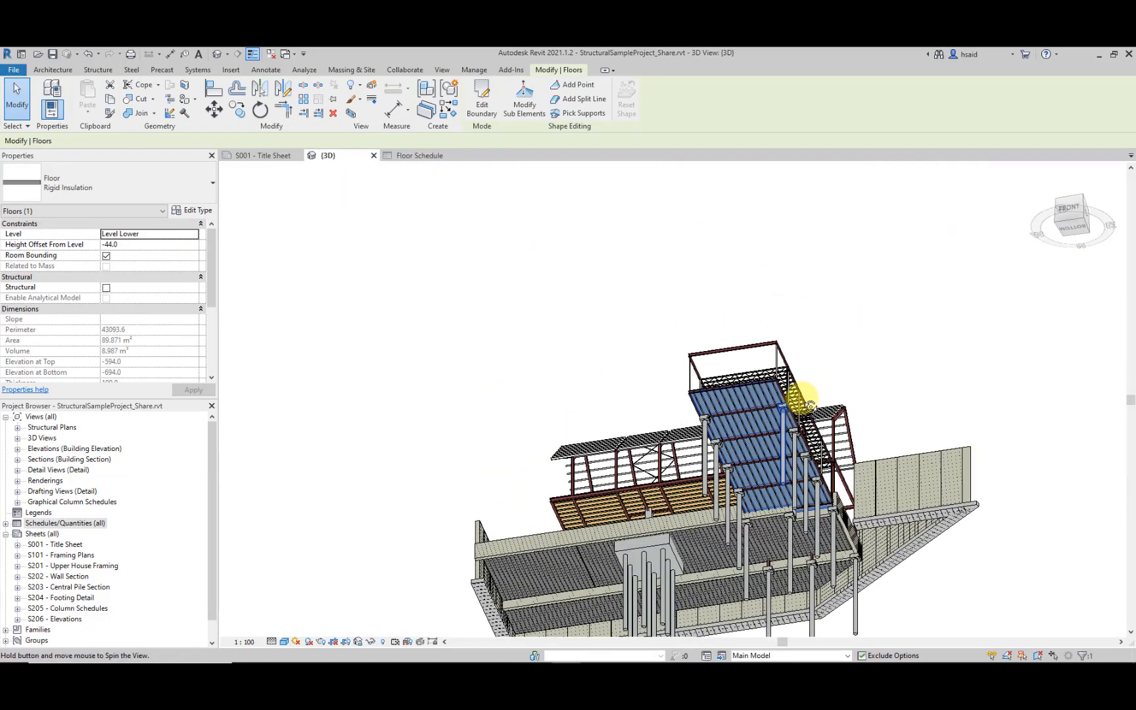
scroll(779, 388, up, 5)
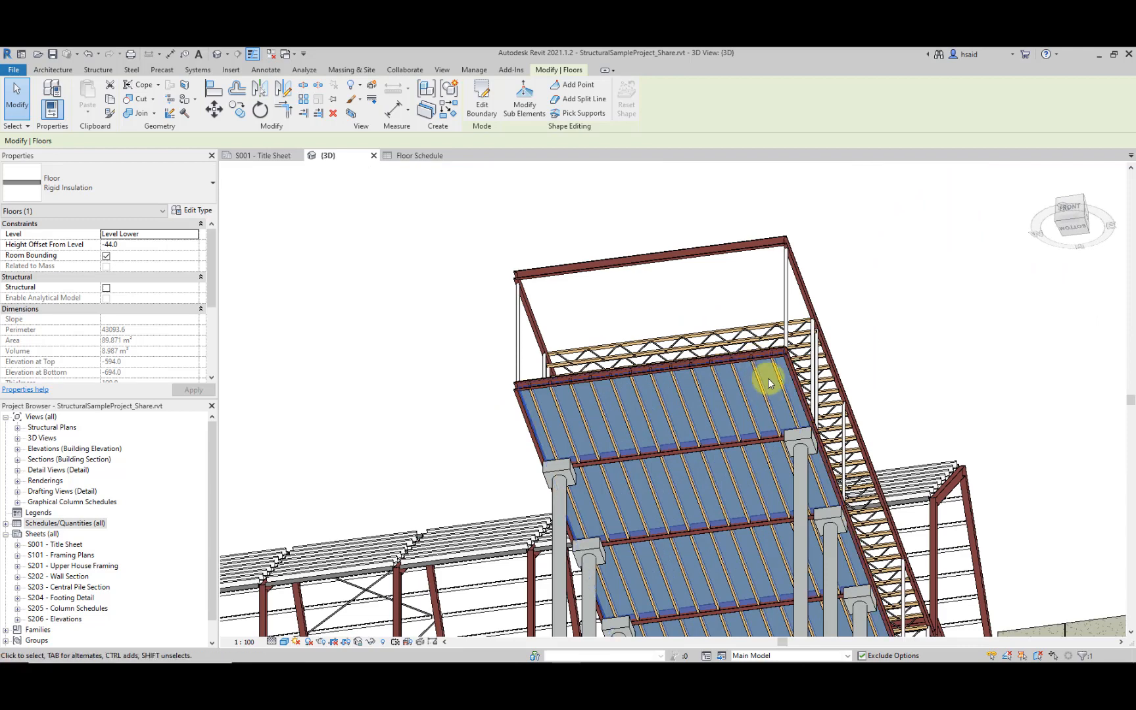
scroll(776, 375, up, 5)
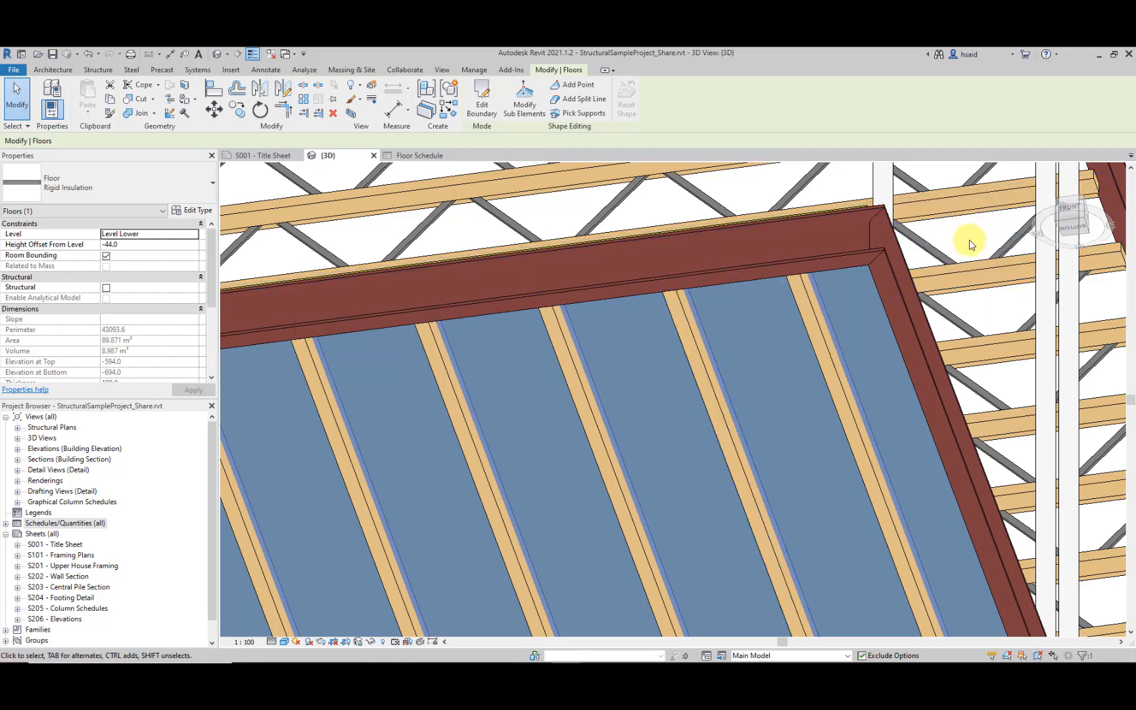
key(Escape)
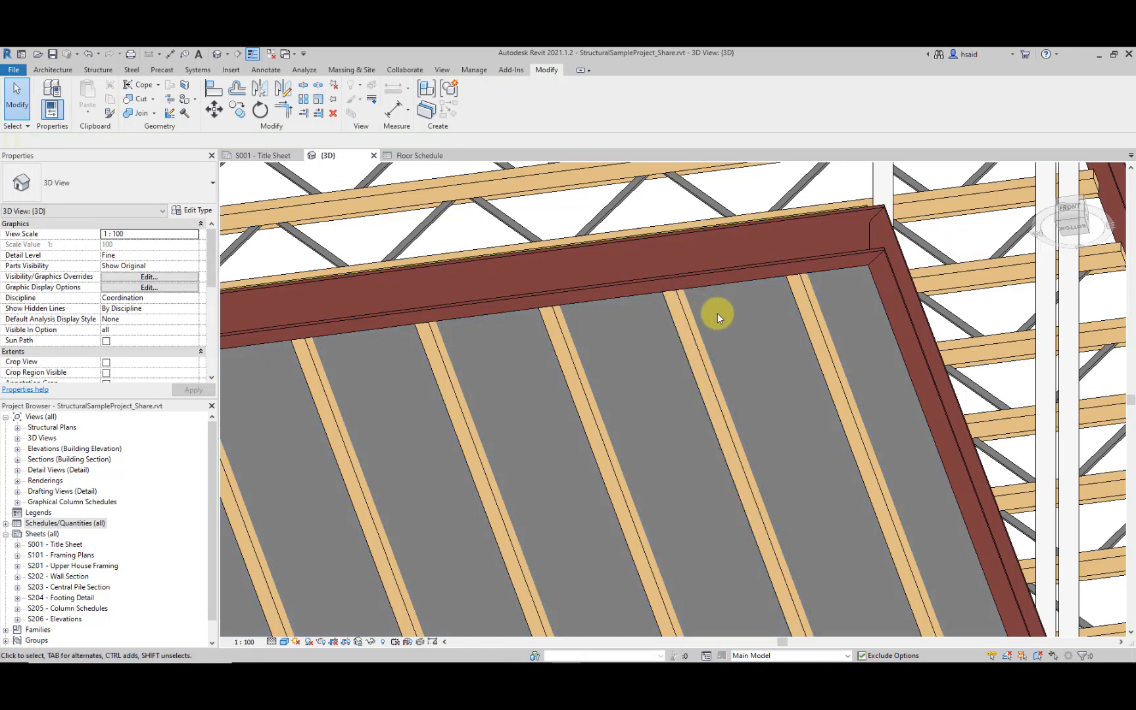
shift+middle_drag(692, 317, 734, 377)
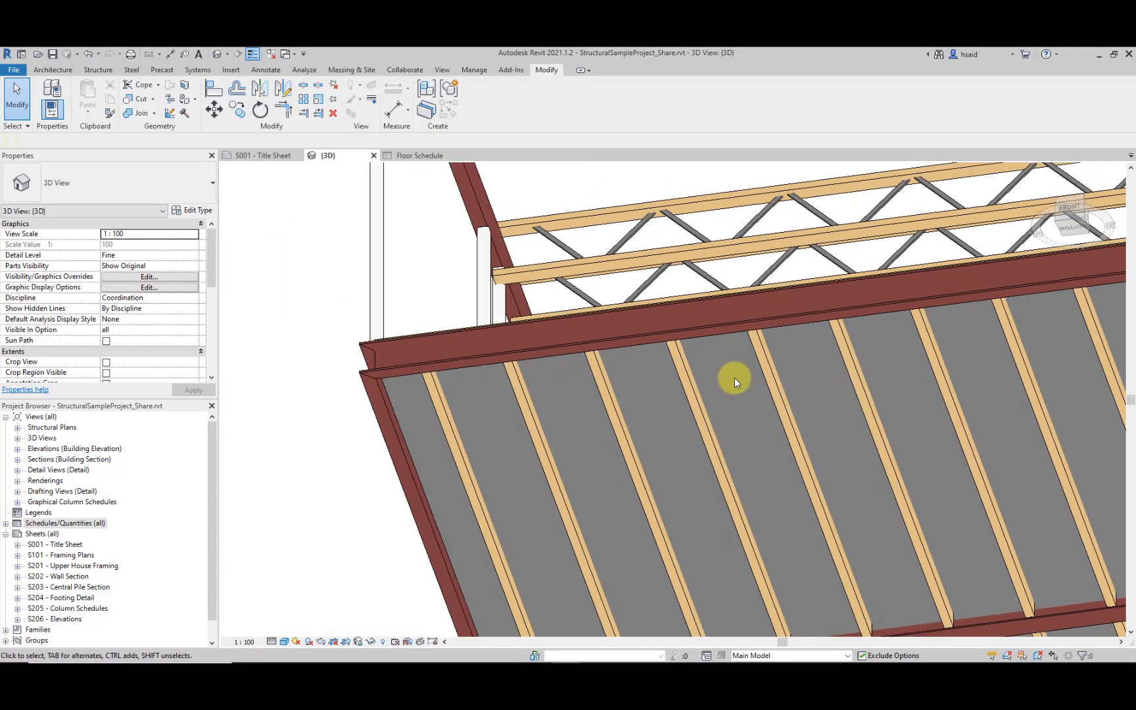
double_click(390, 400)
scroll(697, 449, down, 5)
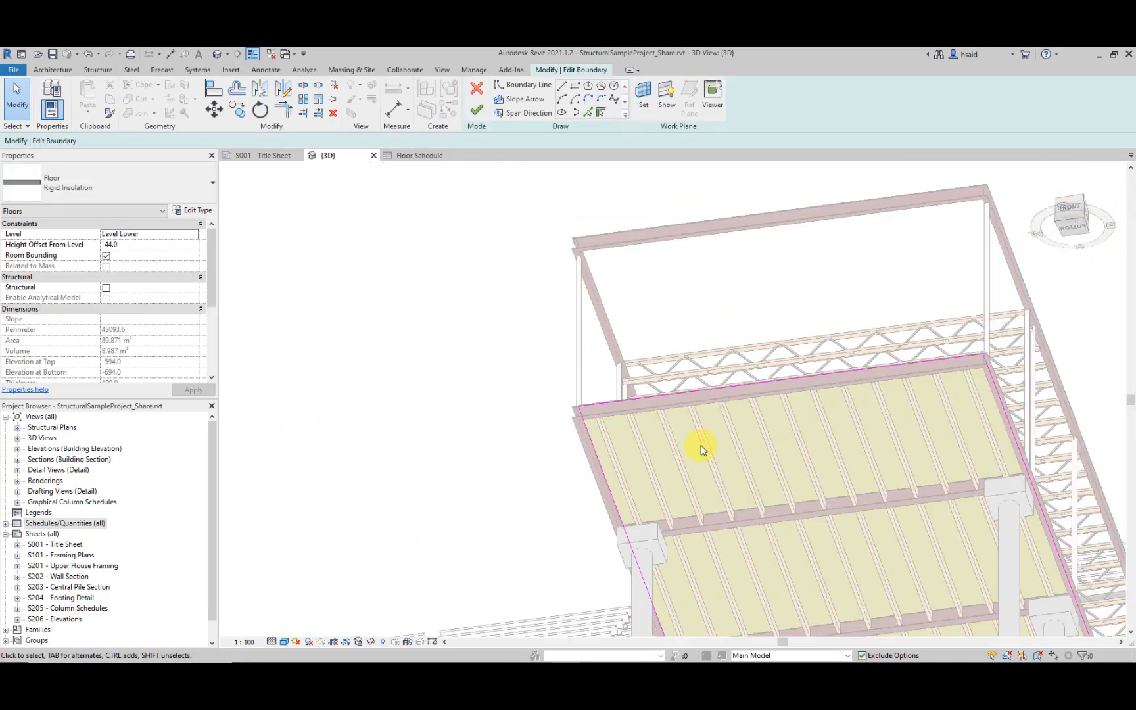
mouse_move(698, 449)
shift+middle_down()
mouse_move(769, 472)
mouse_move(782, 570)
mouse_move(756, 630)
shift+middle_up()
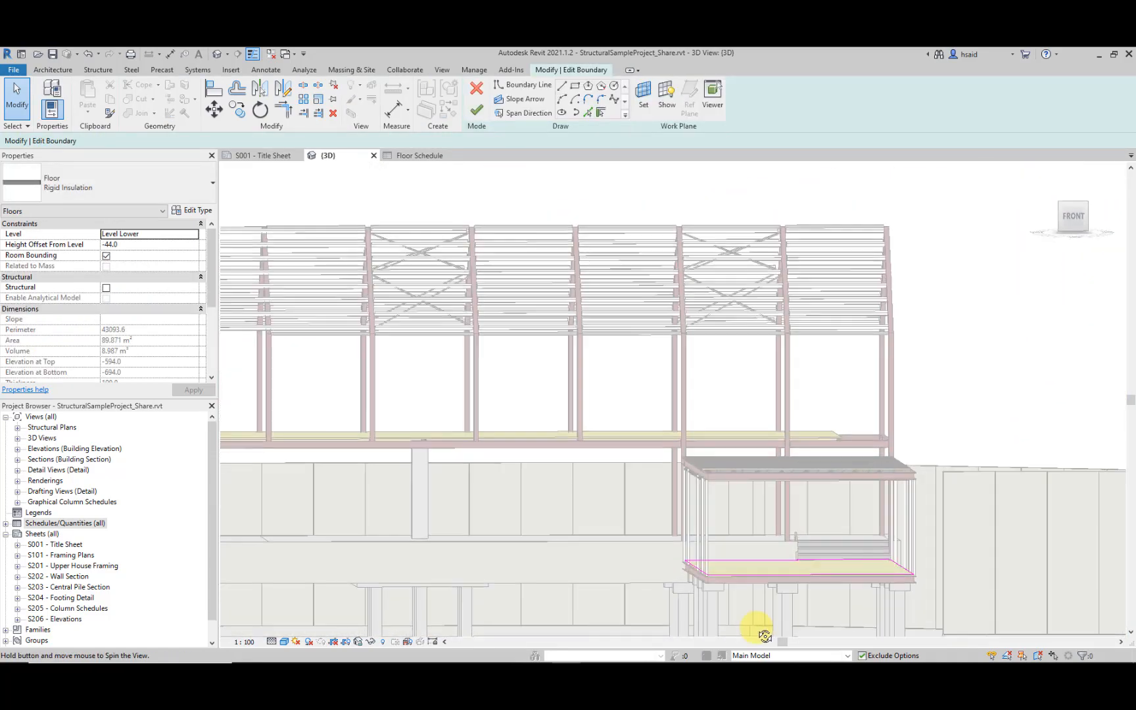
shift+middle_drag(751, 581, 667, 605)
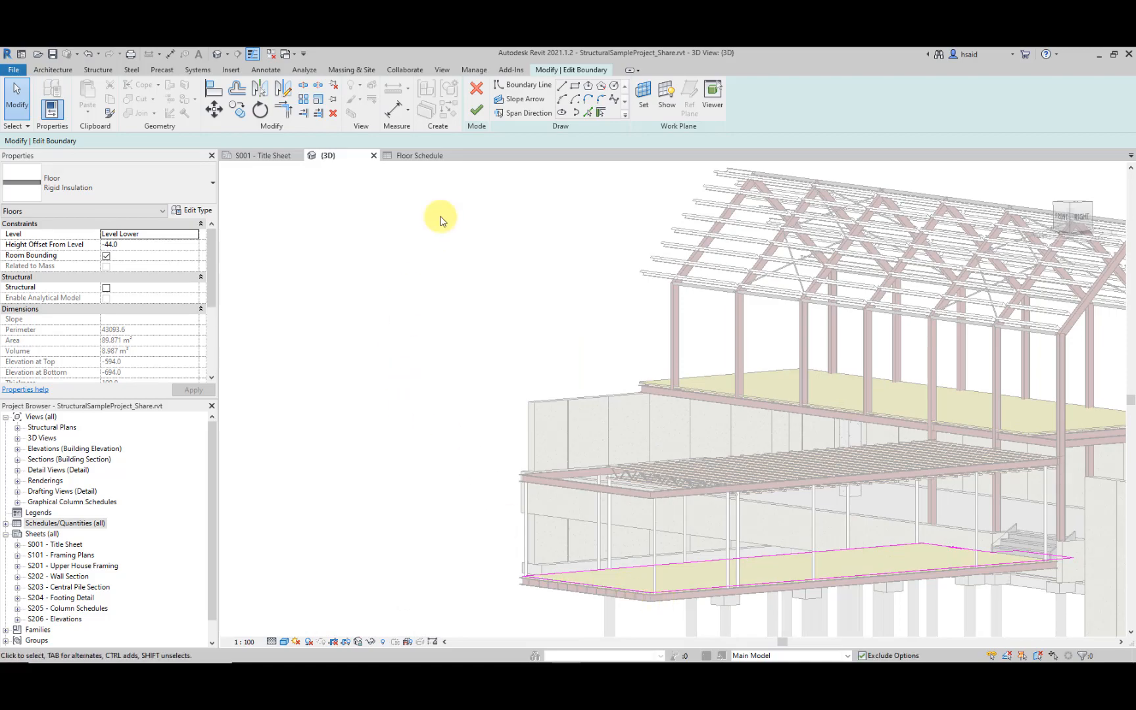
click(477, 92)
Step: Inspect the Rigid Insulation floor on Level Lower in the 3D model from the side, from underneath and from above
scroll(680, 583, up, 3)
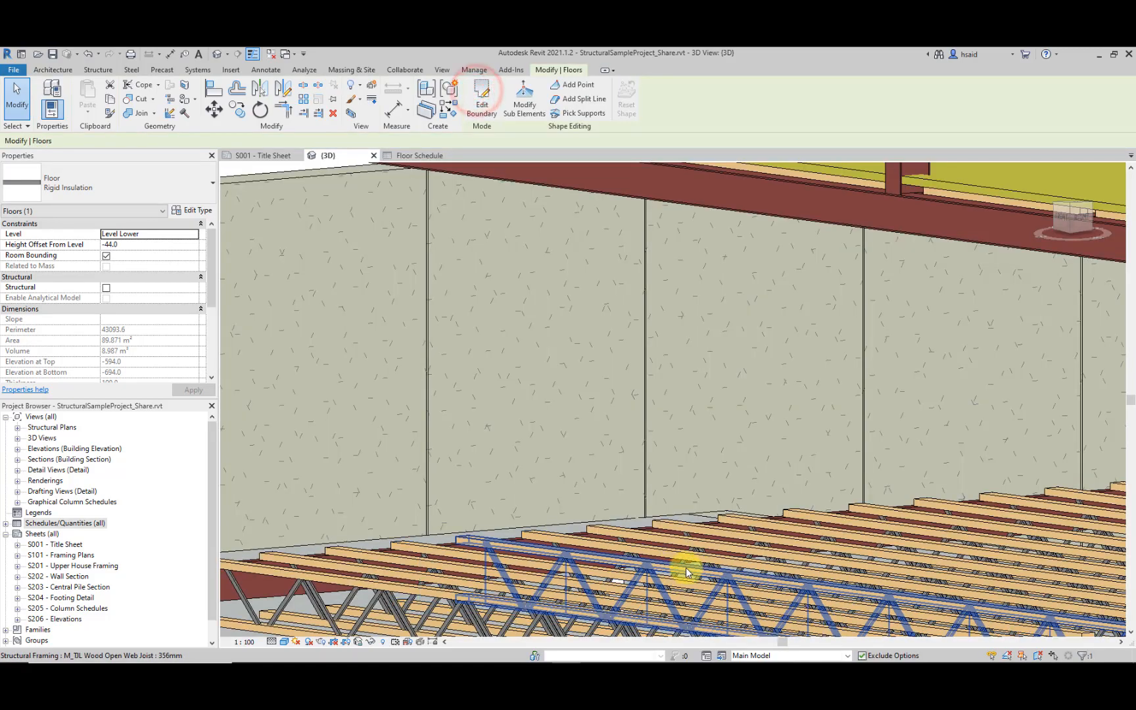
scroll(686, 568, down, 3)
middle_drag(799, 553, 664, 363)
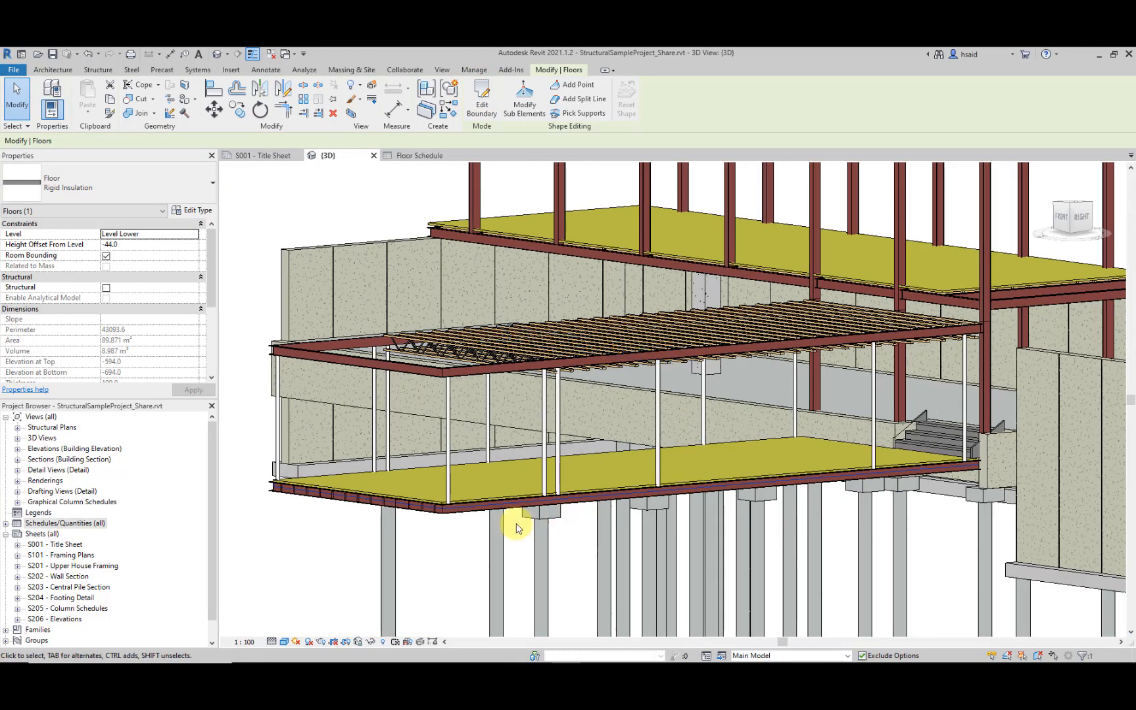
shift+middle_drag(451, 489, 562, 388)
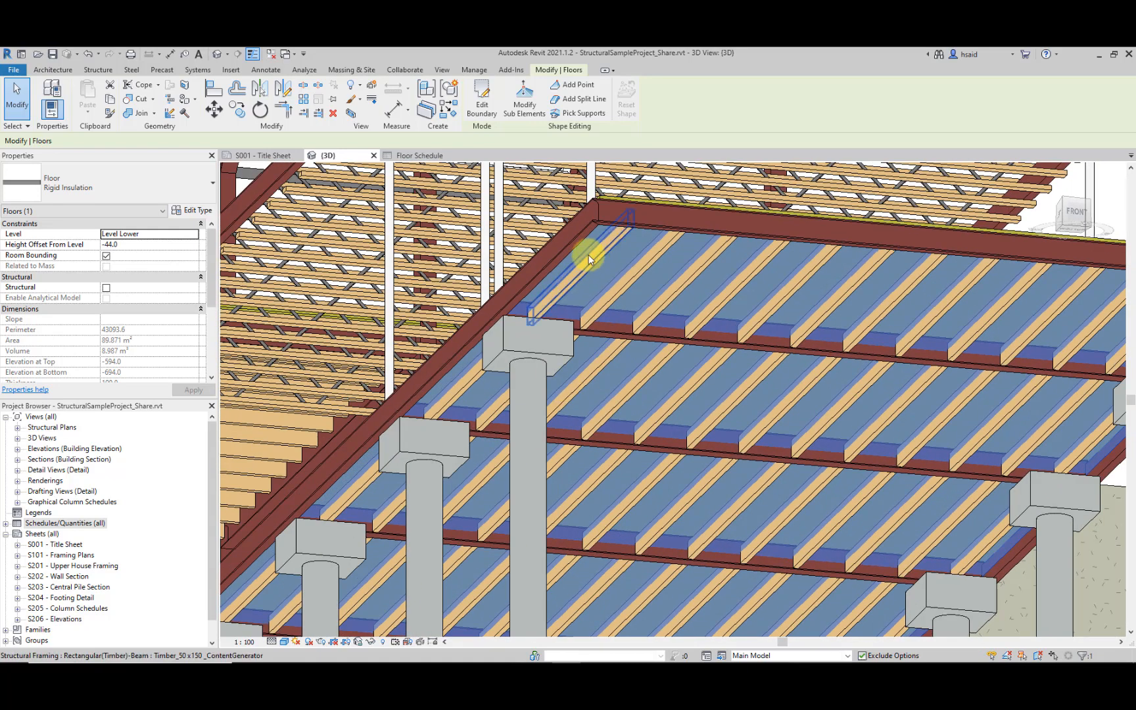
scroll(708, 393, down, 4)
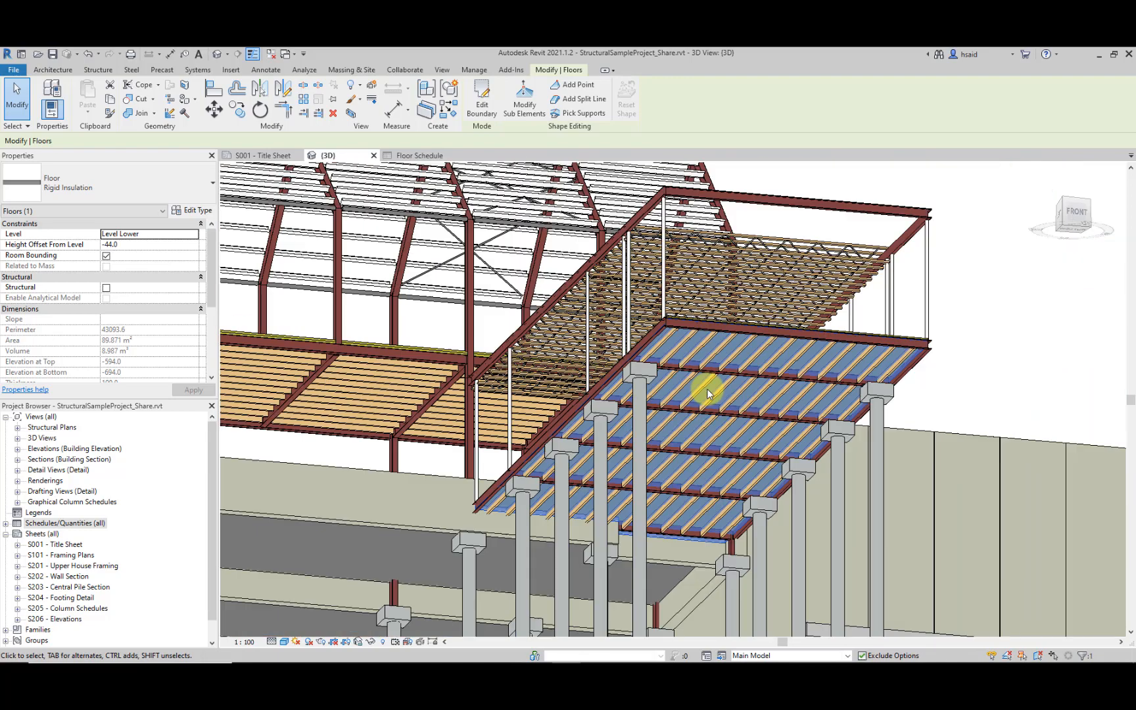
shift+middle_drag(641, 418, 556, 534)
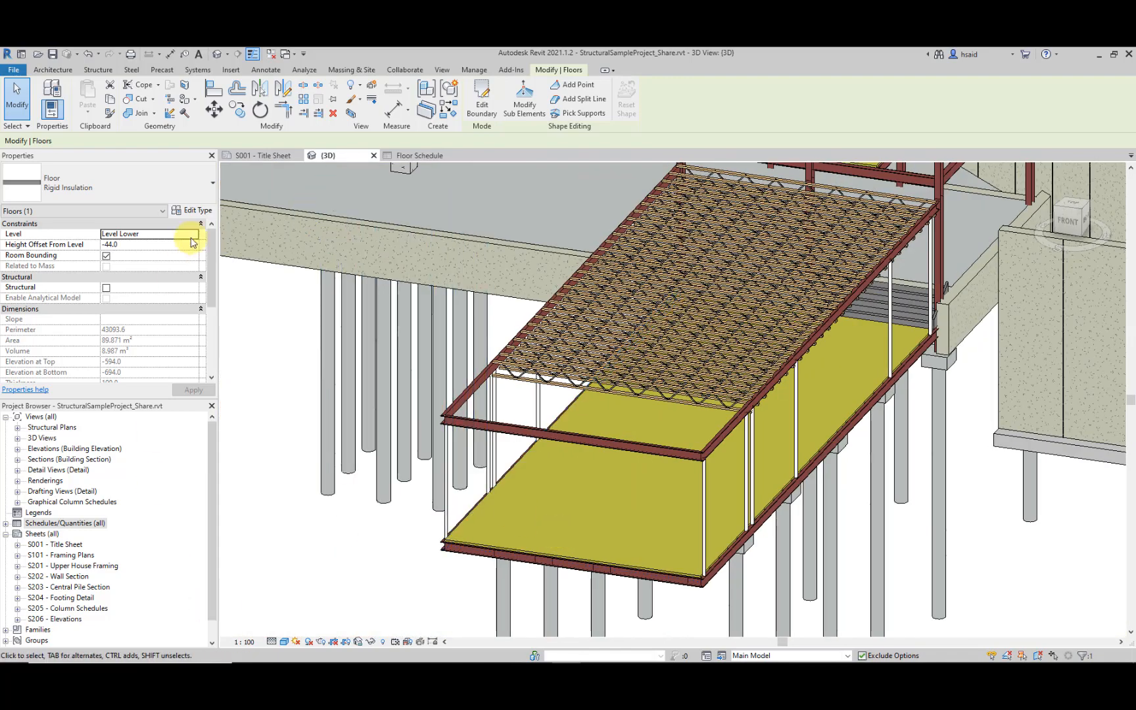
Step: Sort the floor schedule by Family and Type in ascending order, with a footer and grand totals showing title, count and totals
click(429, 156)
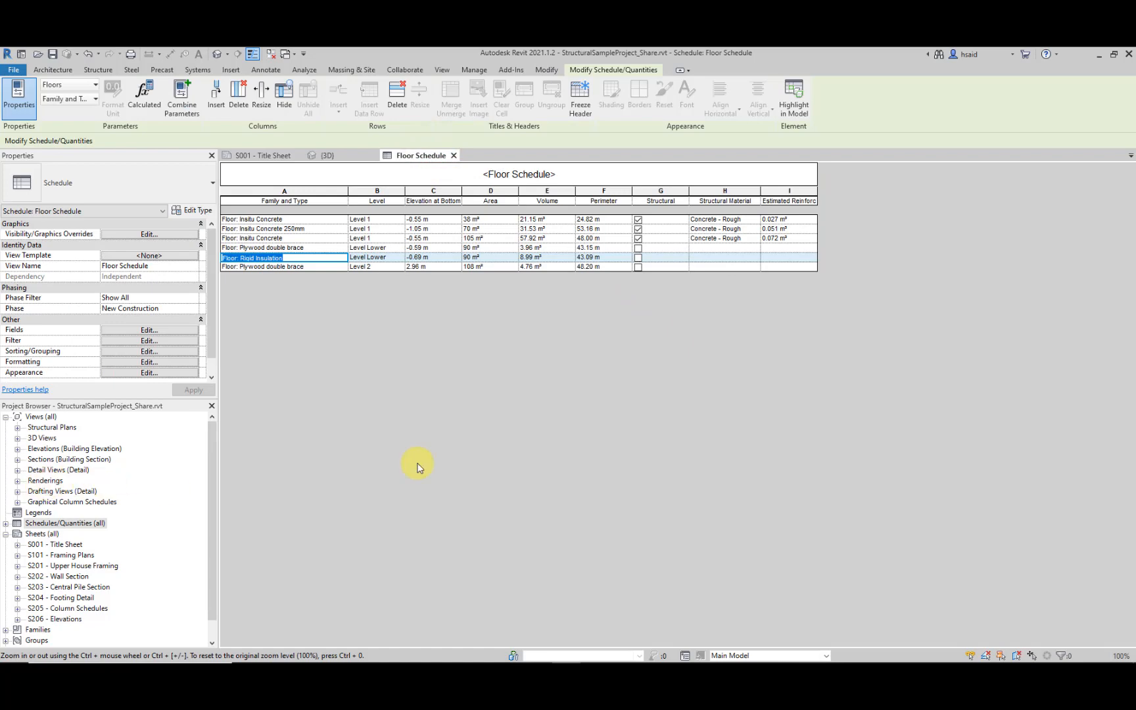
click(268, 223)
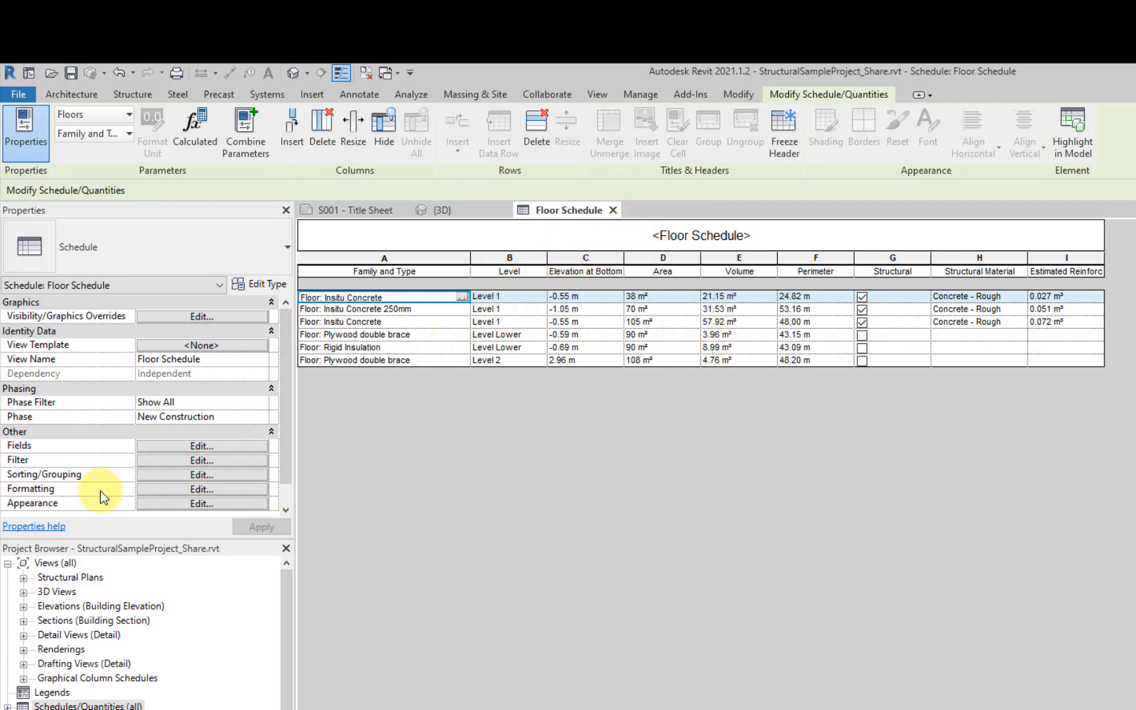
click(202, 473)
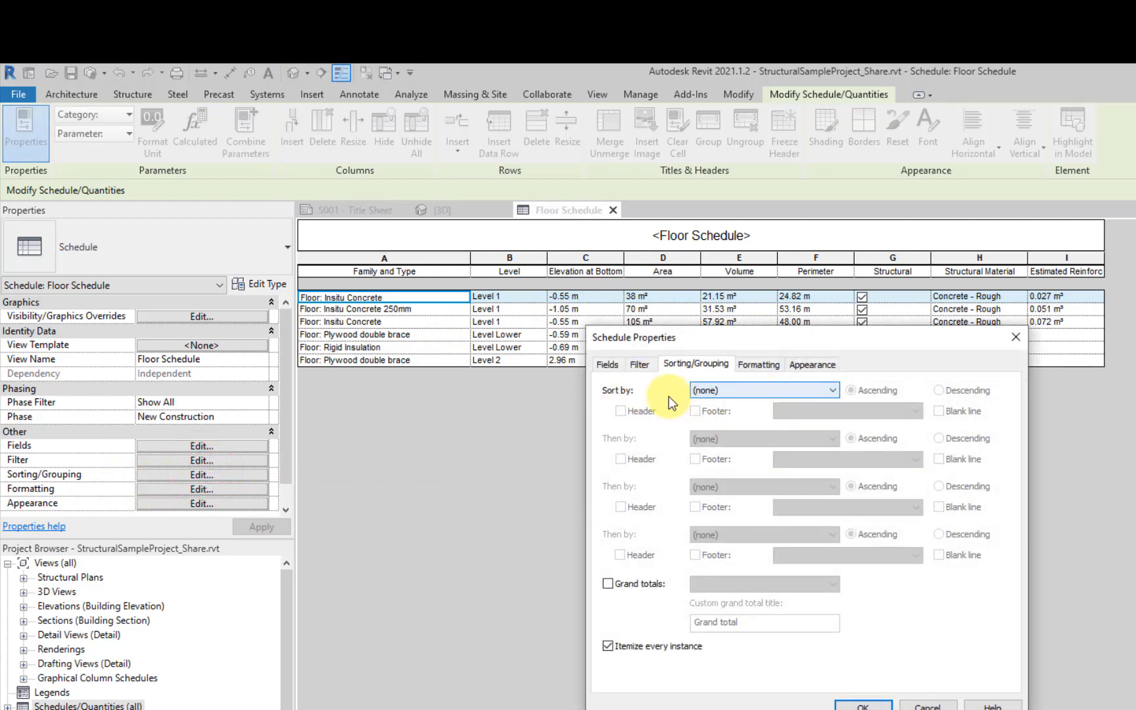
click(764, 388)
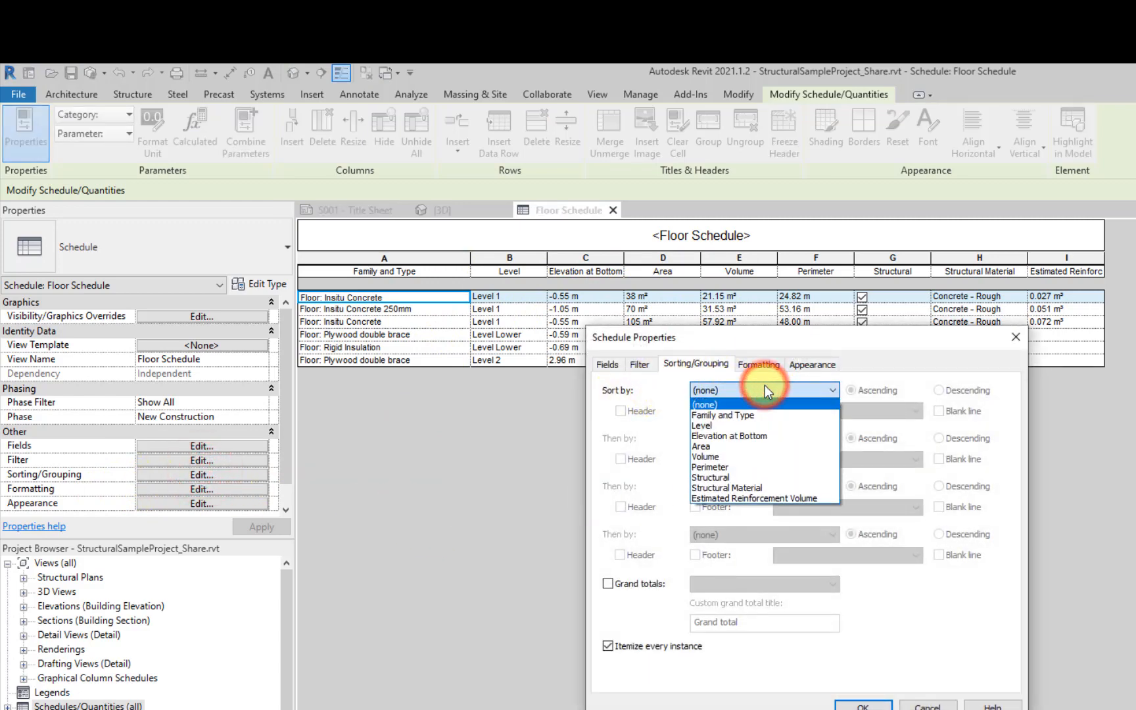
click(752, 415)
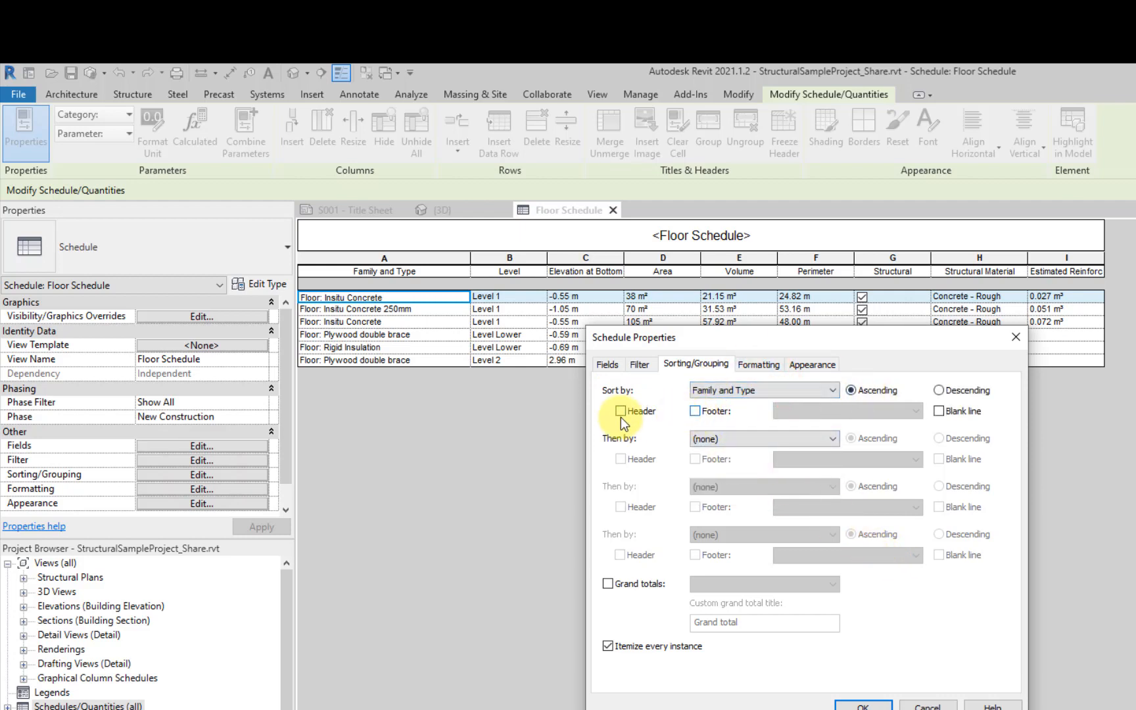
click(696, 411)
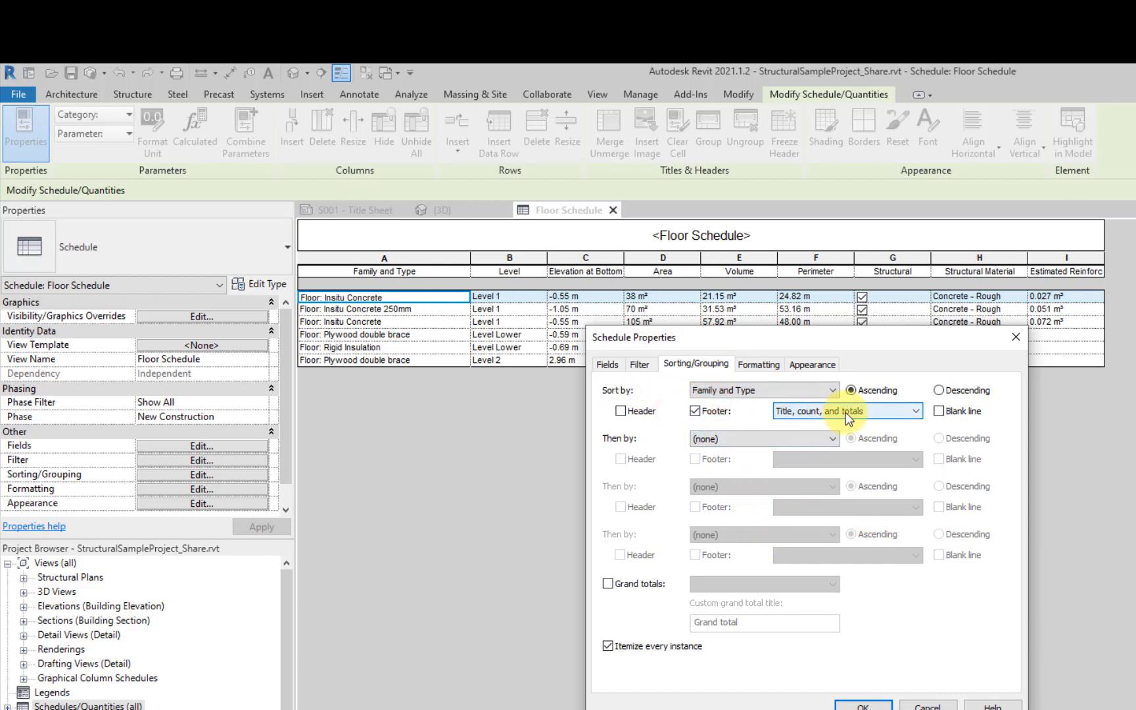
click(609, 584)
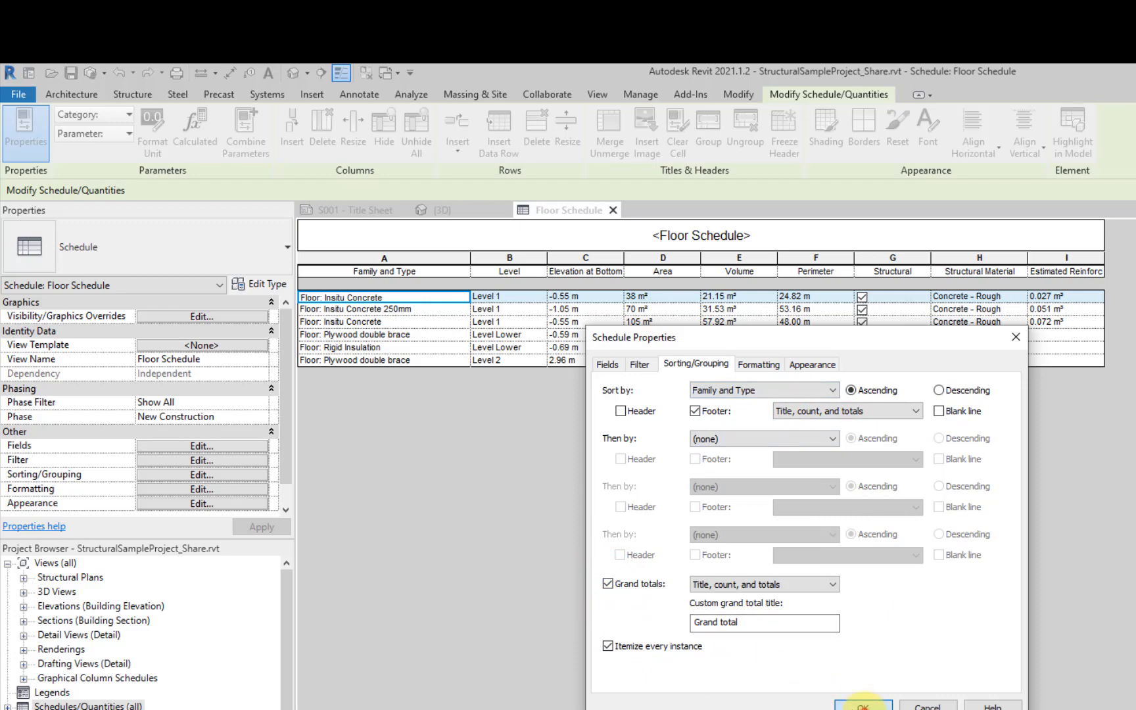
click(864, 704)
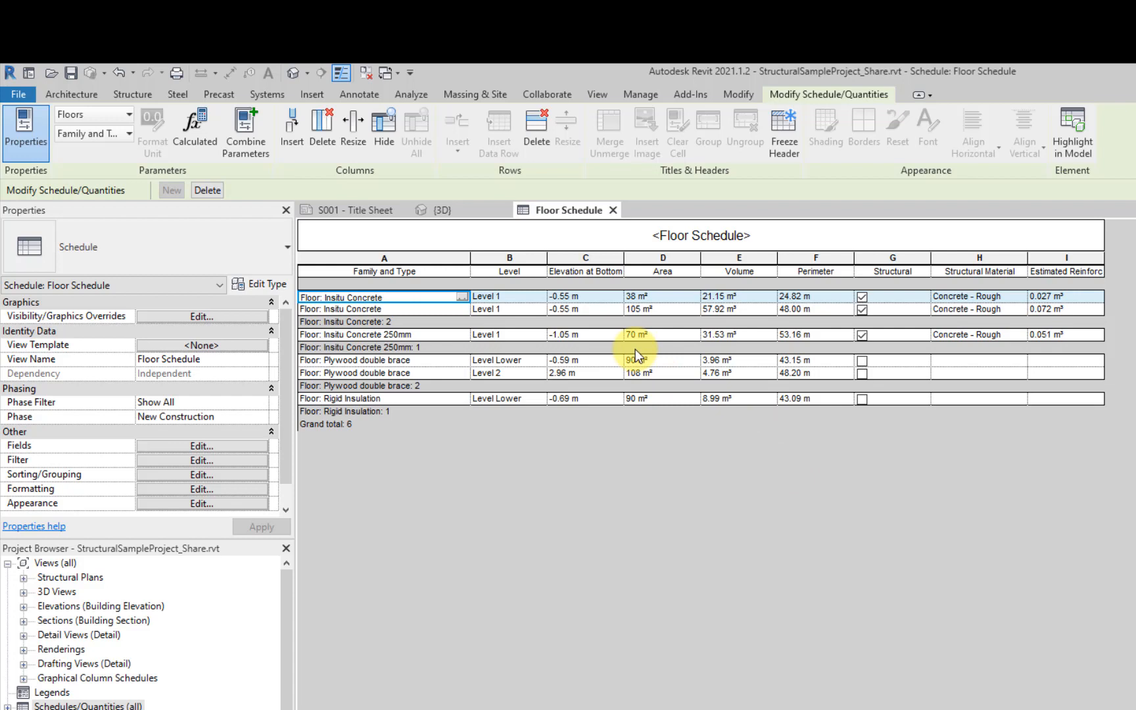
Step: Select the area value of the 38 m² Insitu Concrete floor in the schedule and locate that floor in the 3D view
click(660, 296)
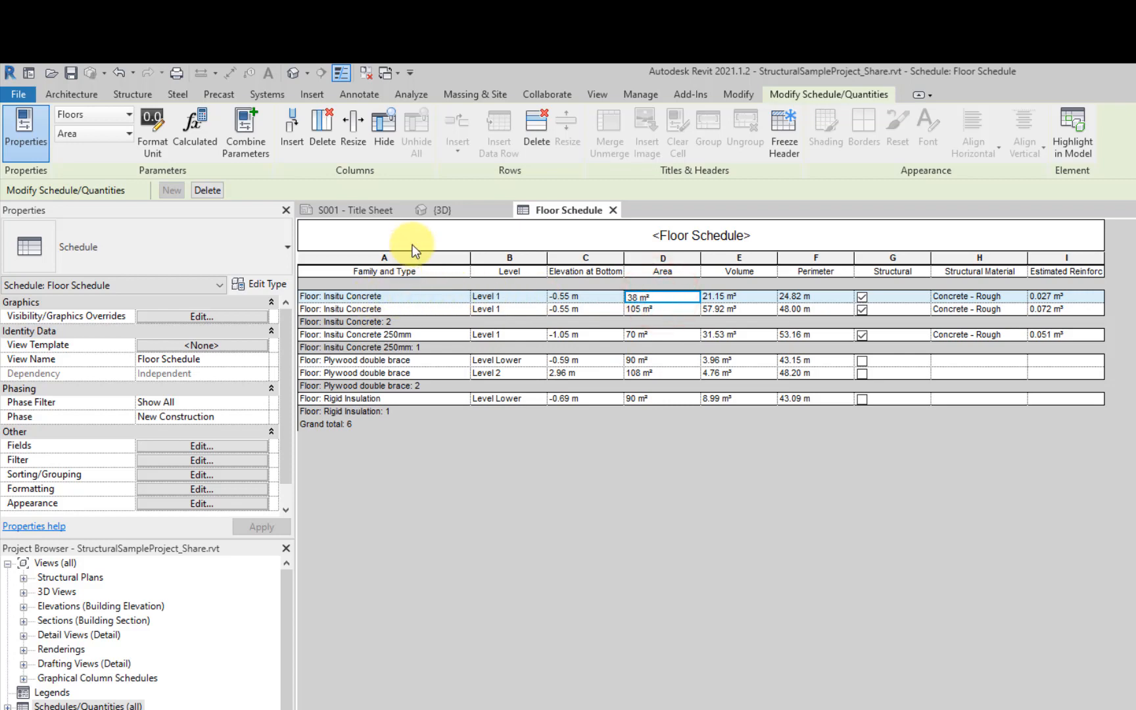
click(455, 208)
scroll(625, 400, down, 3)
middle_drag(550, 341, 760, 518)
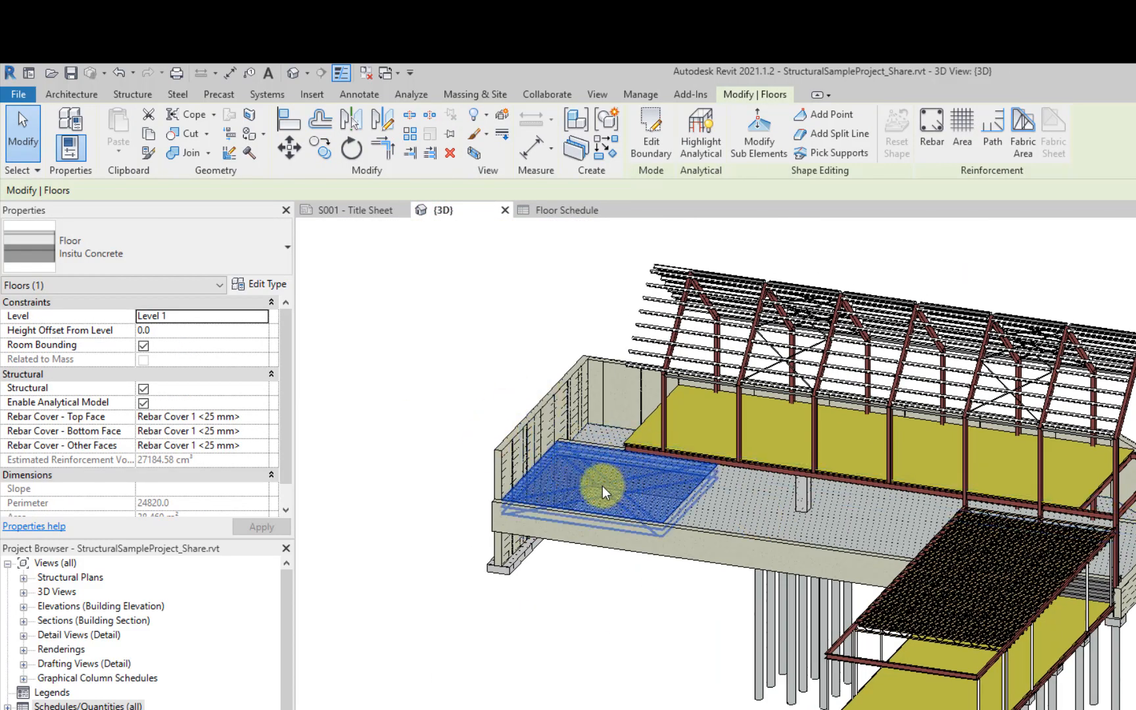
Step: Select the 38 m² Insitu Concrete floor directly in the 3D model and check its area and volume among its dimension properties
click(555, 211)
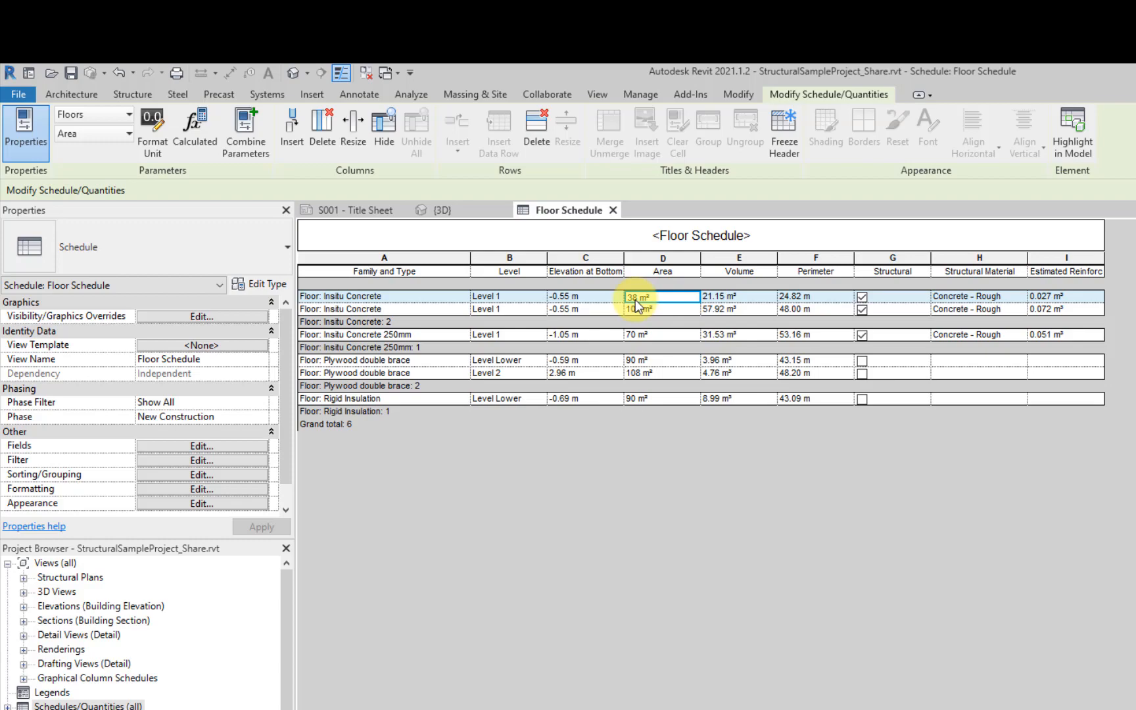
click(461, 215)
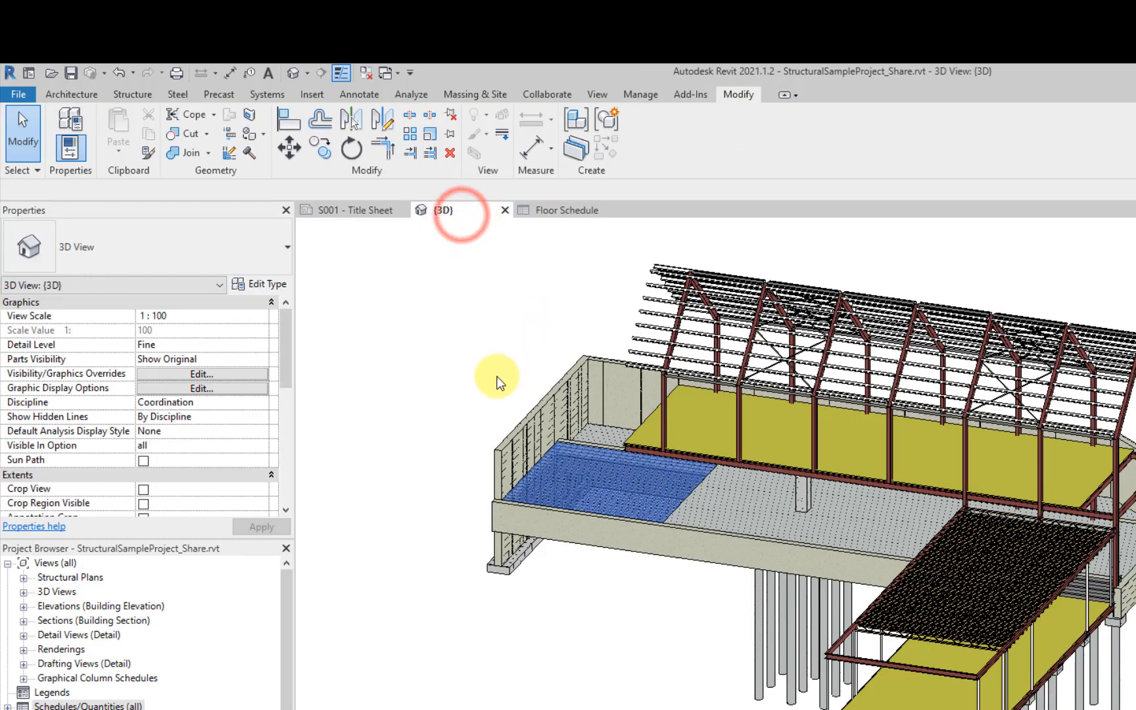
shift+middle_drag(490, 381, 482, 532)
scroll(451, 458, up, 2)
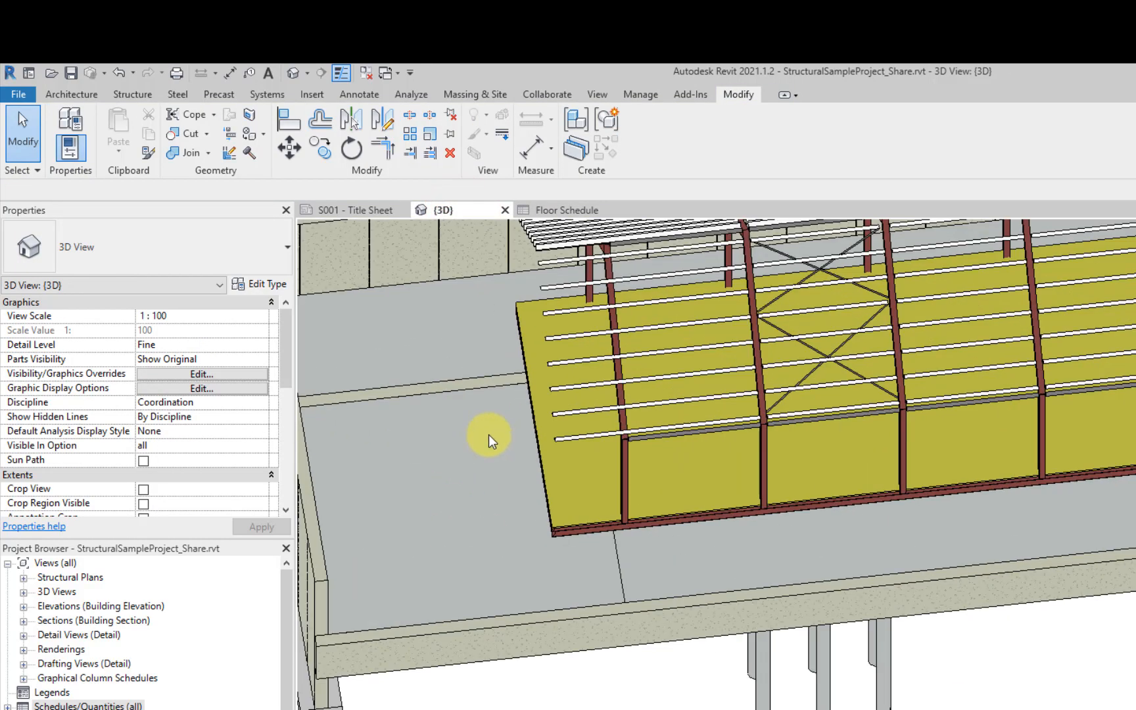
click(483, 391)
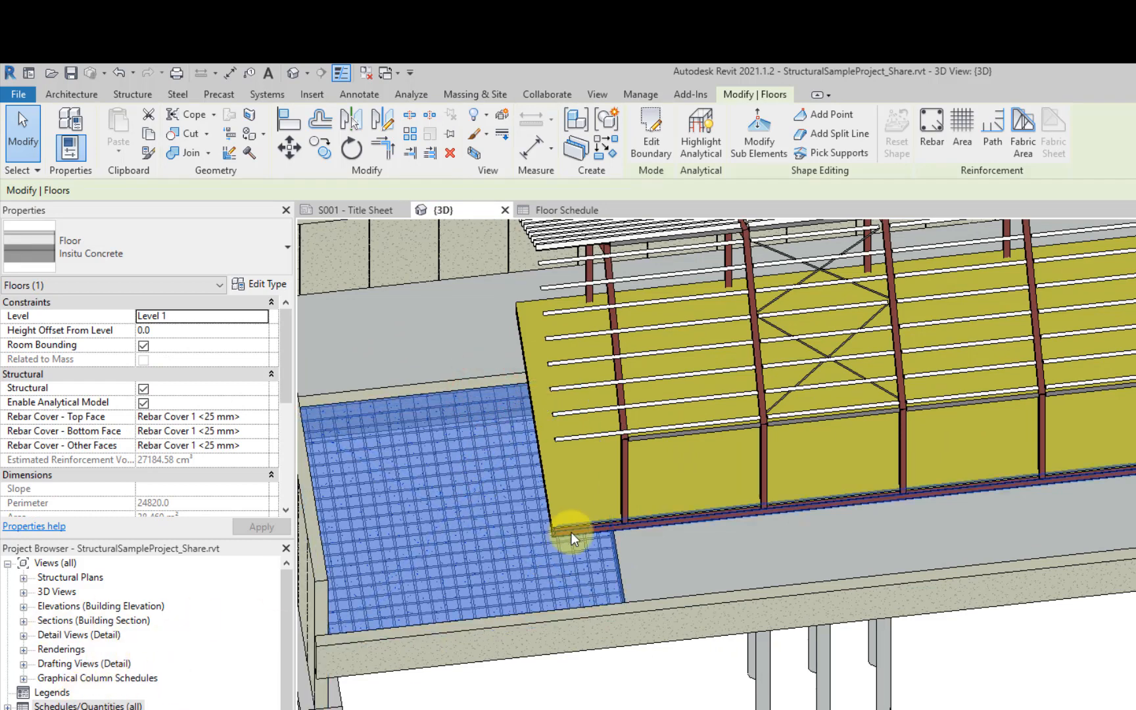
middle_drag(533, 515, 737, 490)
scroll(233, 406, down, 5)
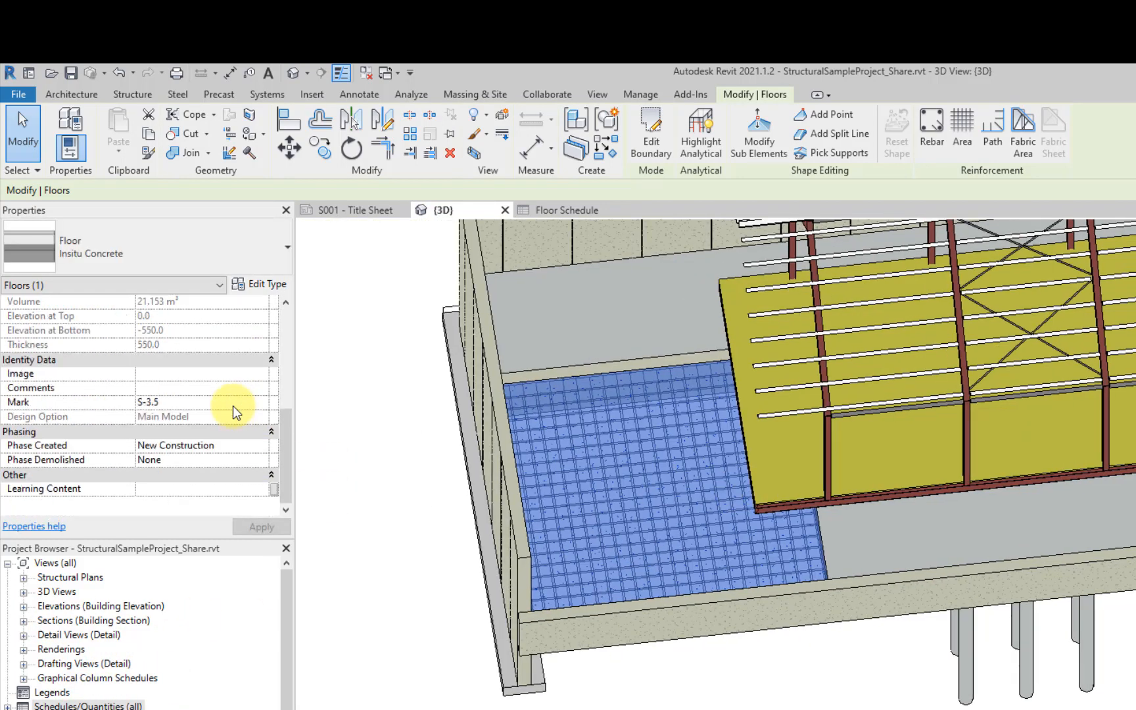
scroll(204, 418, up, 1)
scroll(105, 365, up, 1)
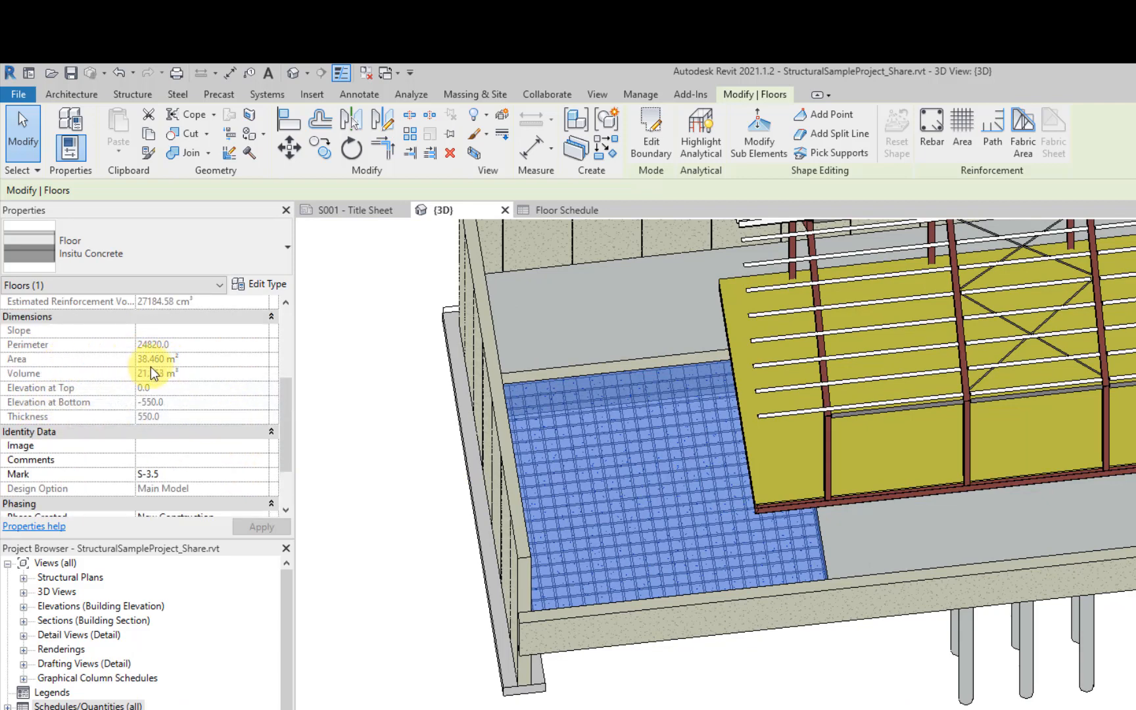
Step: Format the floor schedule's Area field independently of the project settings, in square meters rounded to 2 decimal places
click(568, 212)
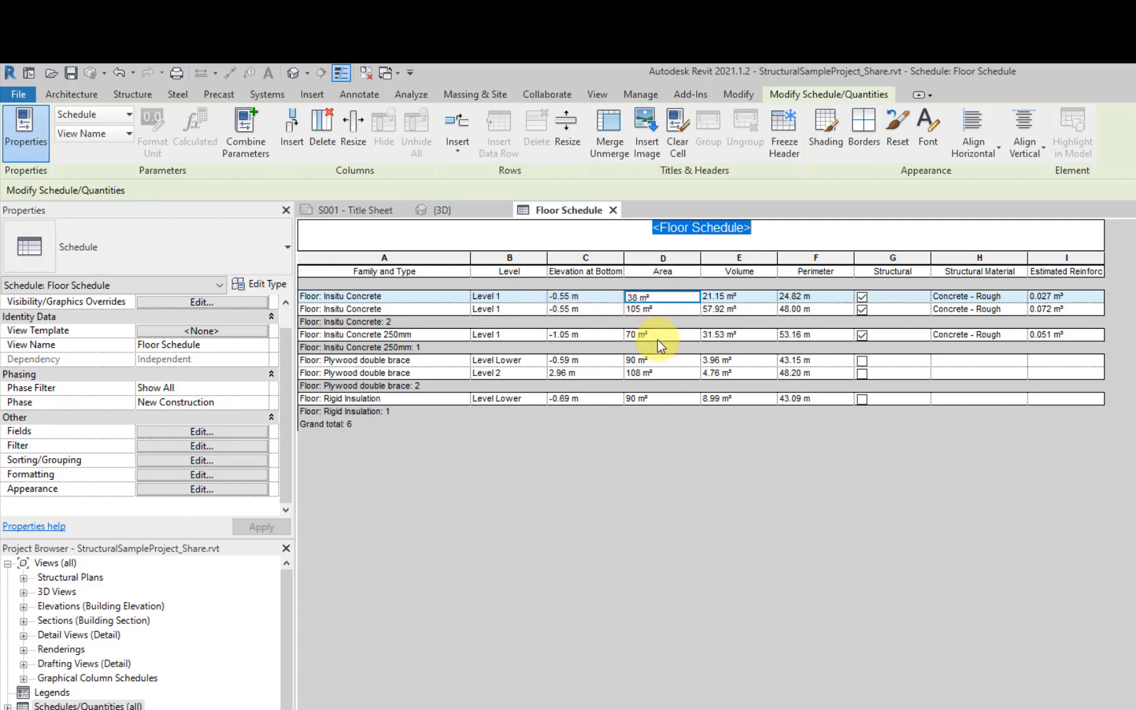
click(198, 475)
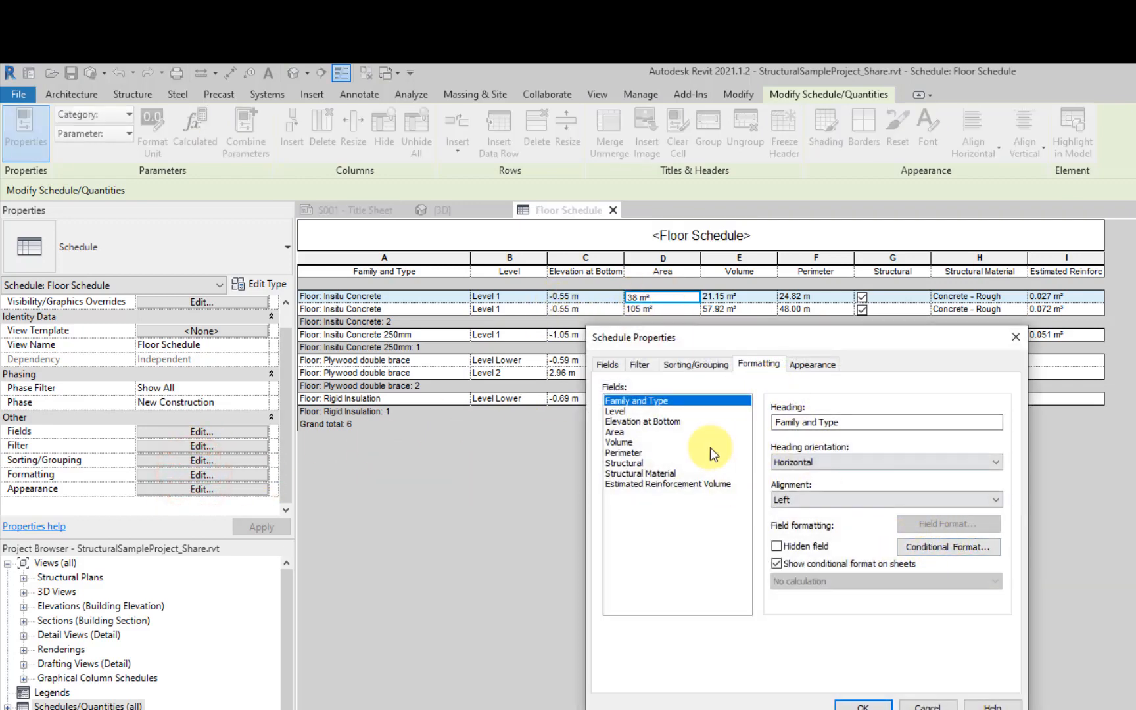
click(615, 432)
click(949, 523)
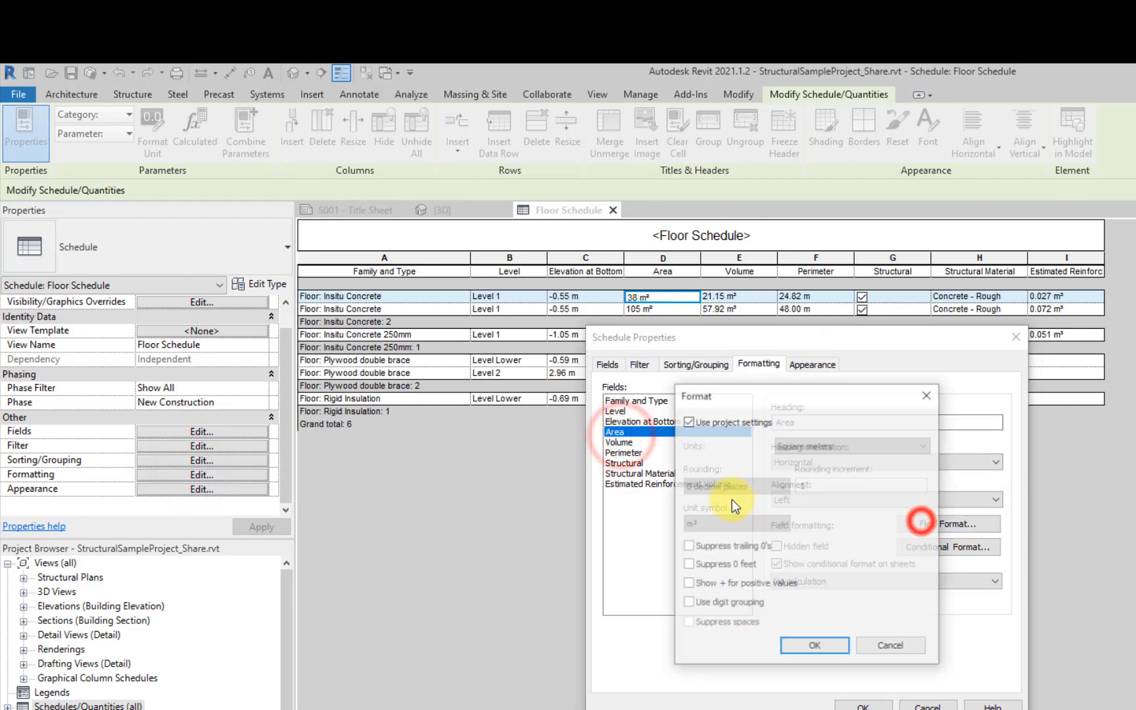
click(747, 424)
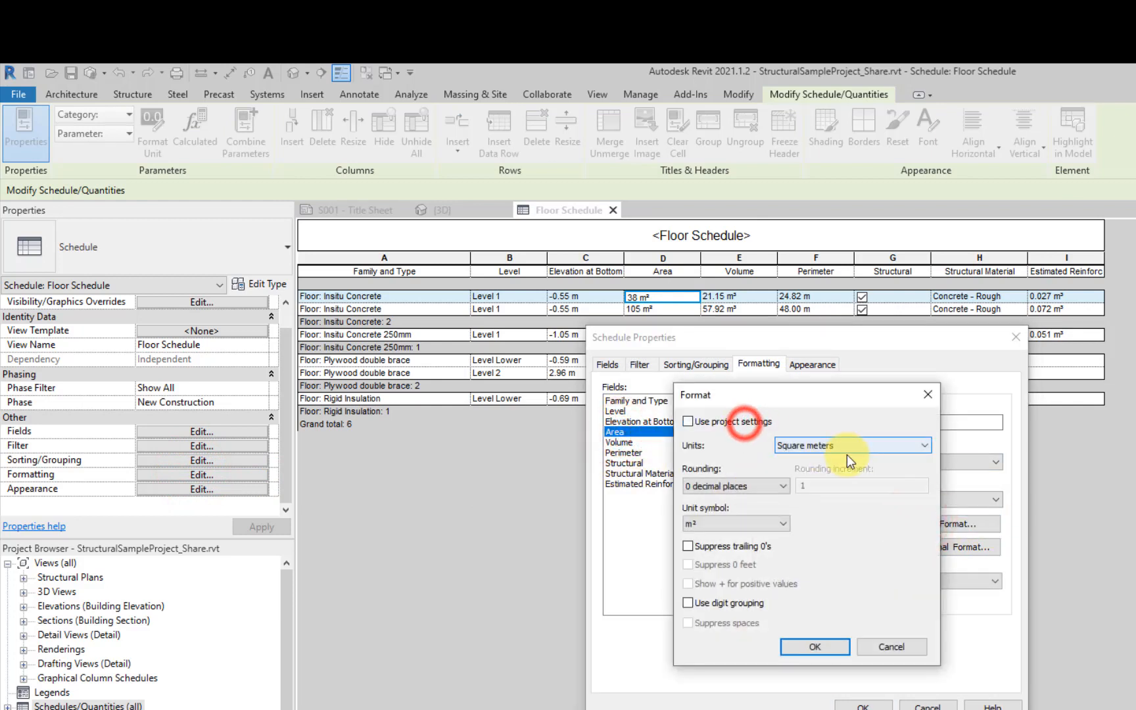
click(780, 487)
click(717, 542)
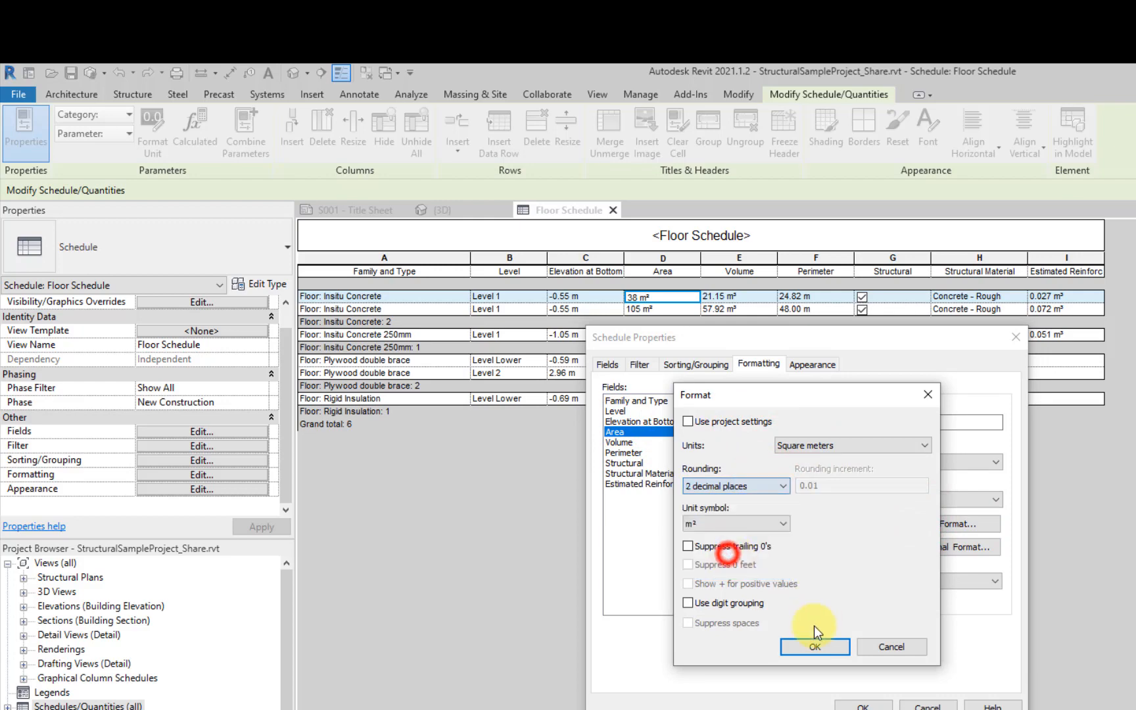
click(815, 646)
click(860, 706)
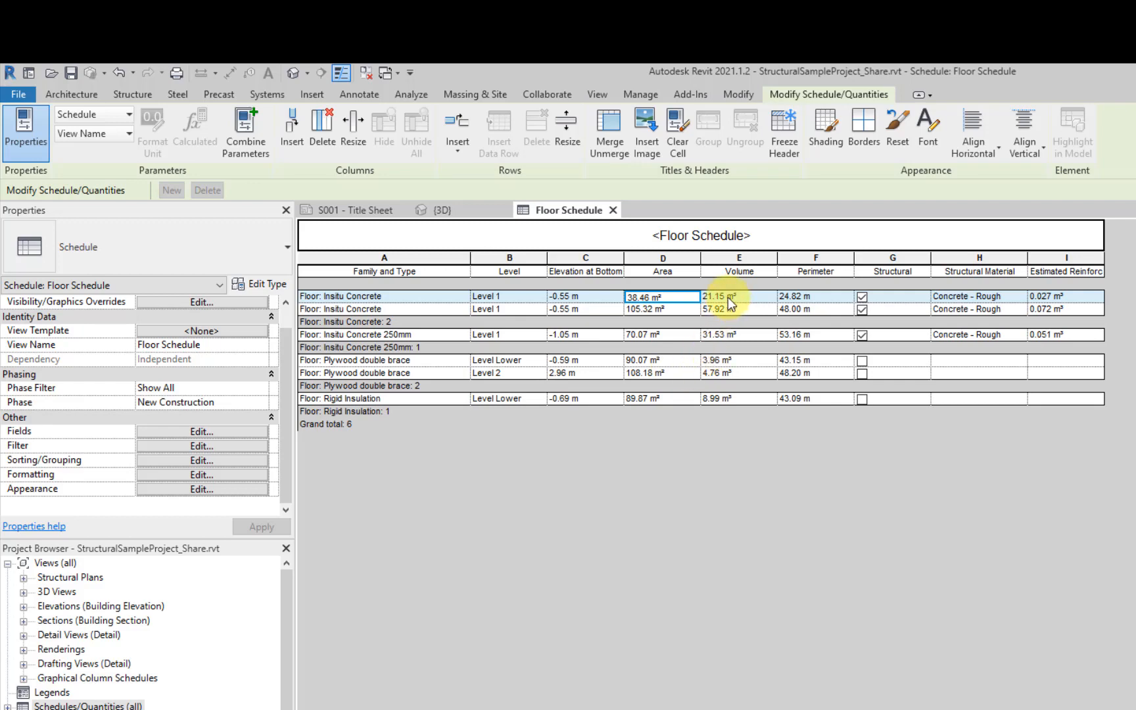
Step: Reselect the smaller Insitu Concrete floor in the 3D view and compare its area and volume properties with the schedule
click(461, 211)
scroll(157, 388, down, 5)
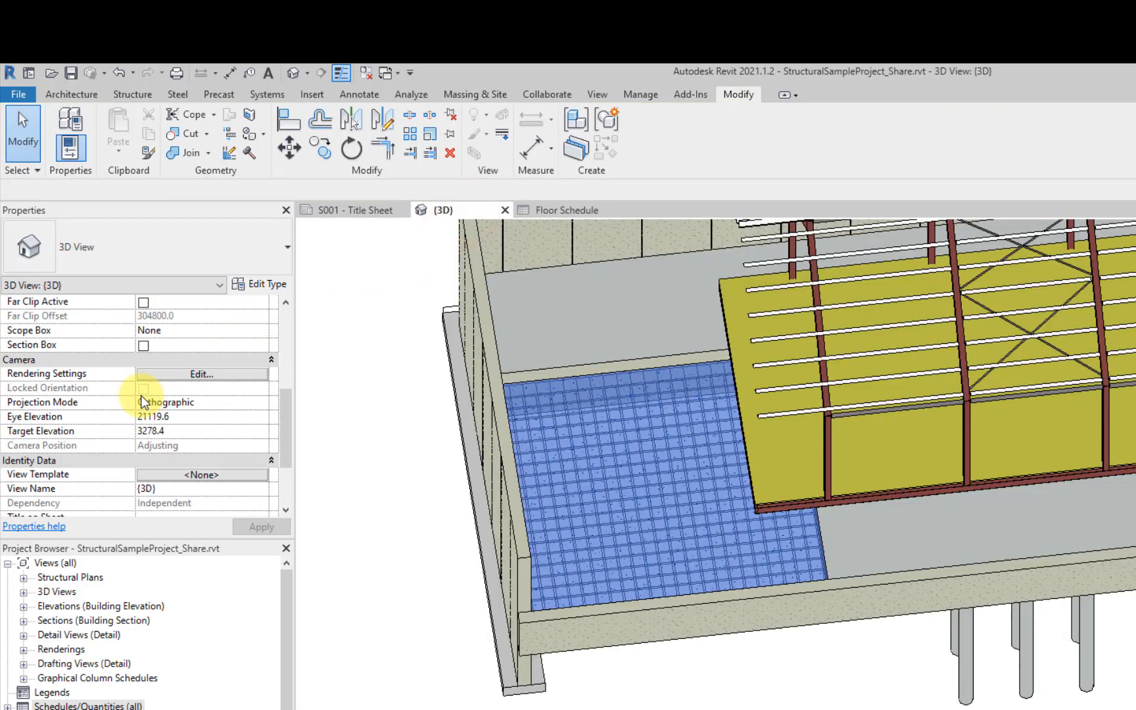
scroll(173, 417, up, 2)
scroll(173, 417, up, 4)
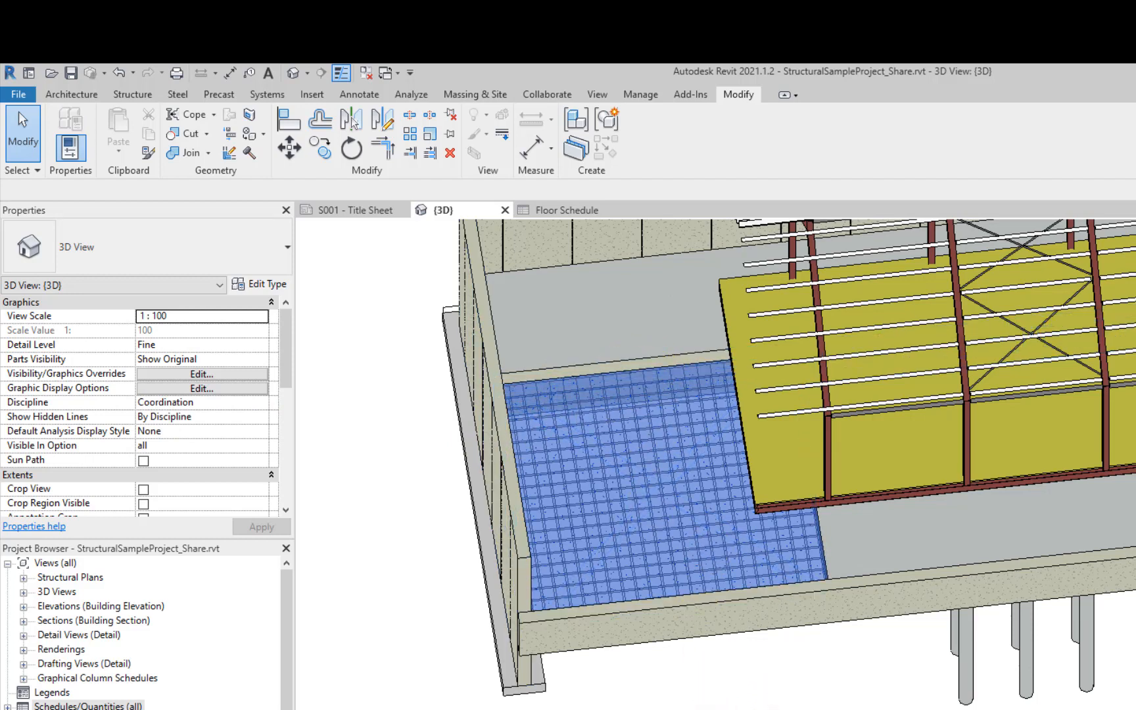
click(820, 538)
click(693, 363)
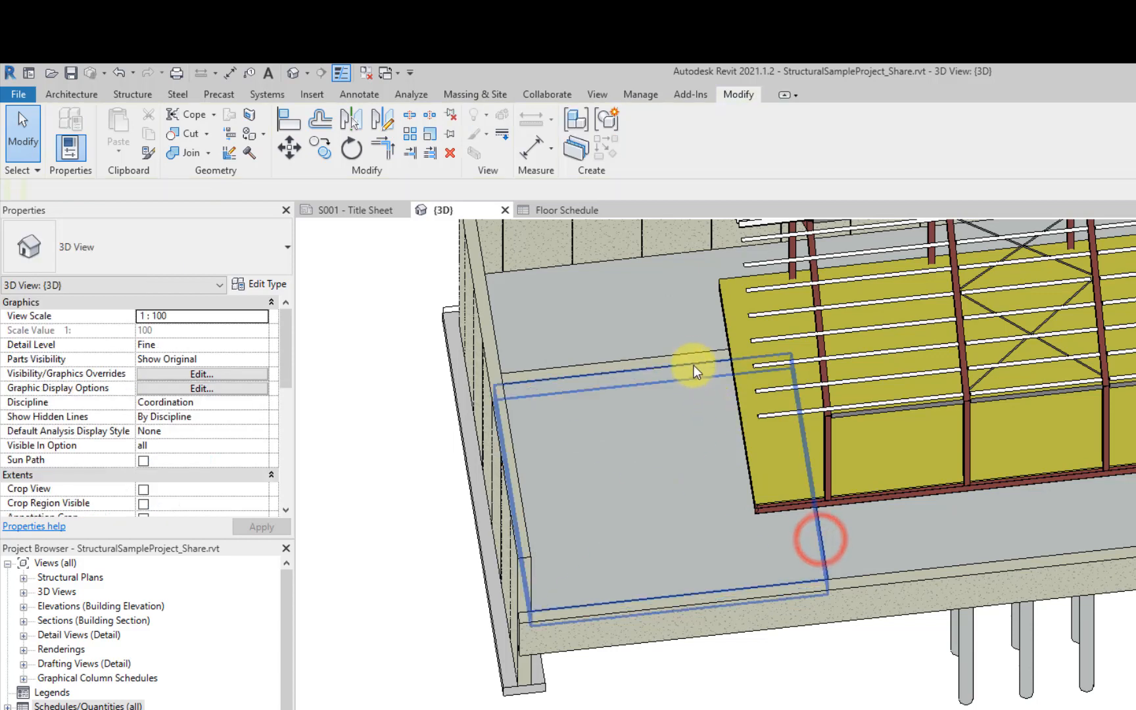
click(693, 361)
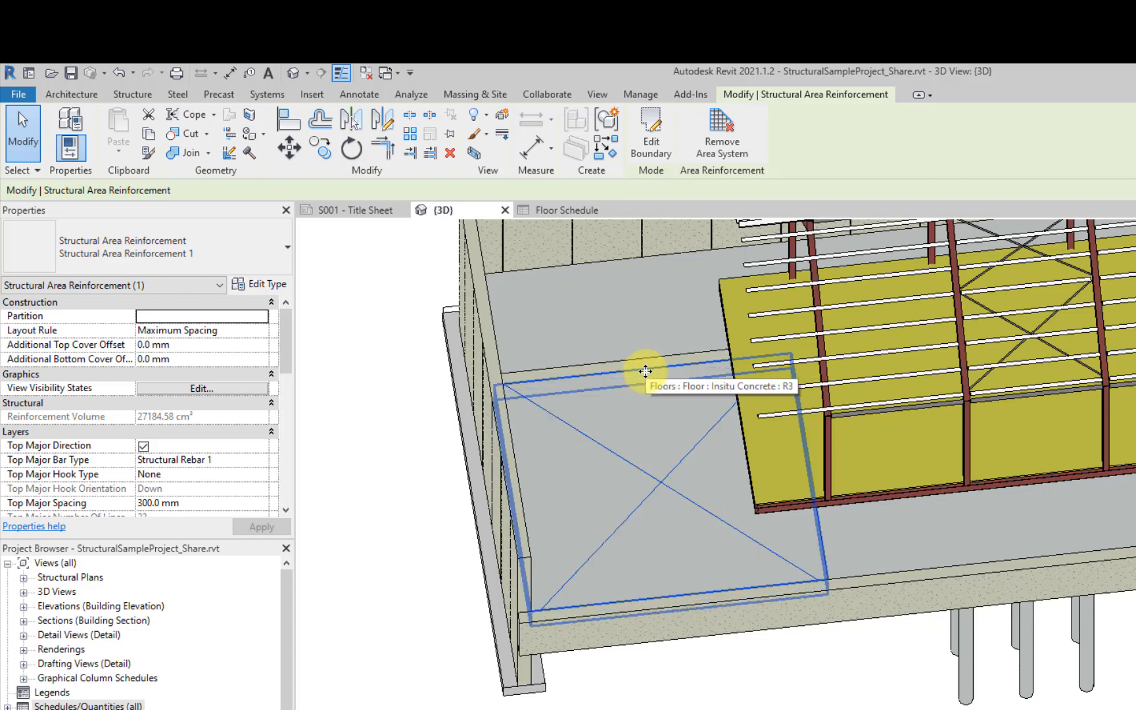
click(645, 372)
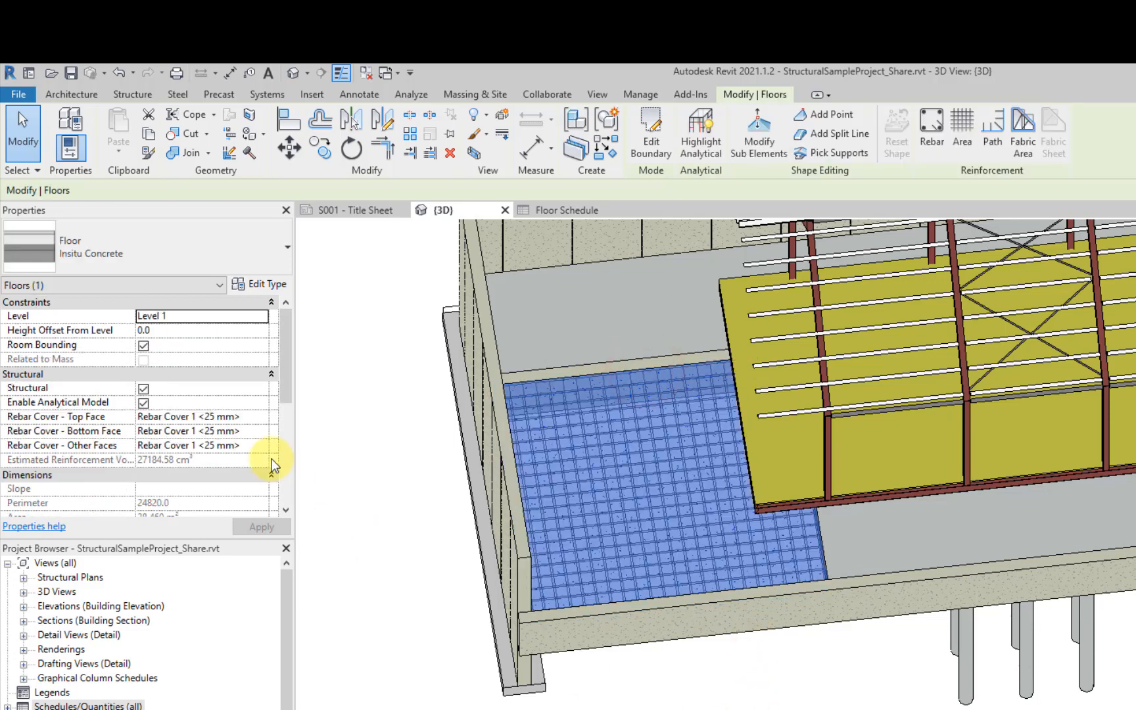
scroll(216, 401, down, 4)
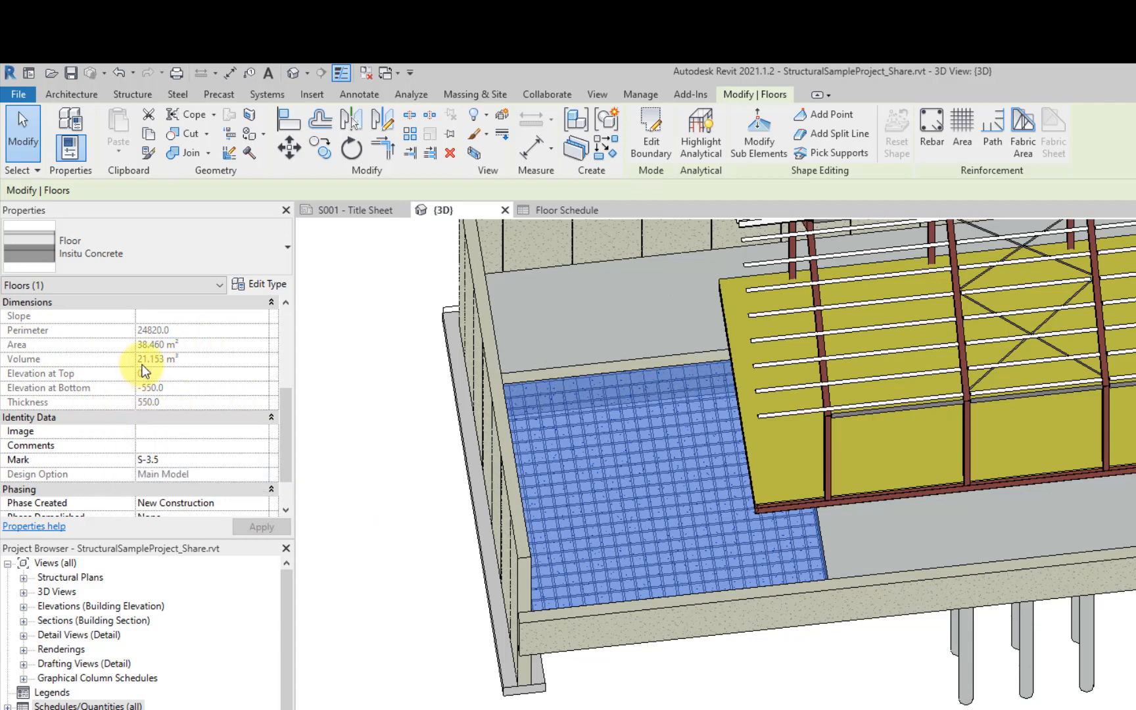
click(587, 207)
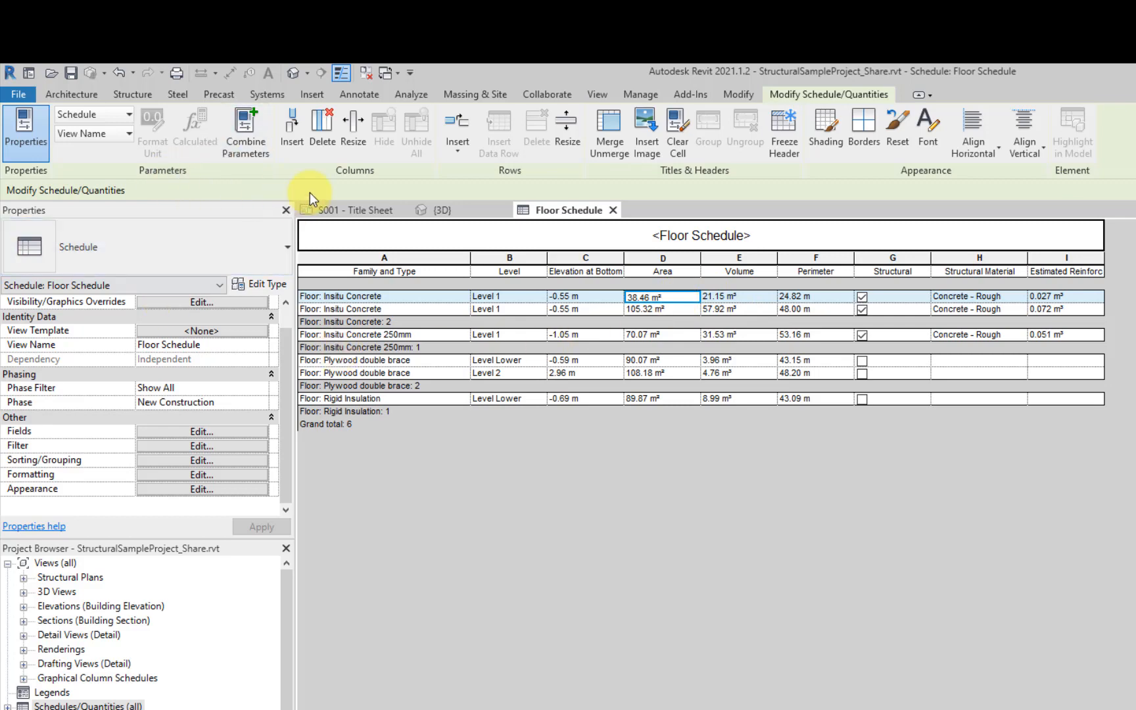
Step: Select the same Insitu Concrete floor in the 3D view again and check its thickness alongside its area and volume
click(445, 210)
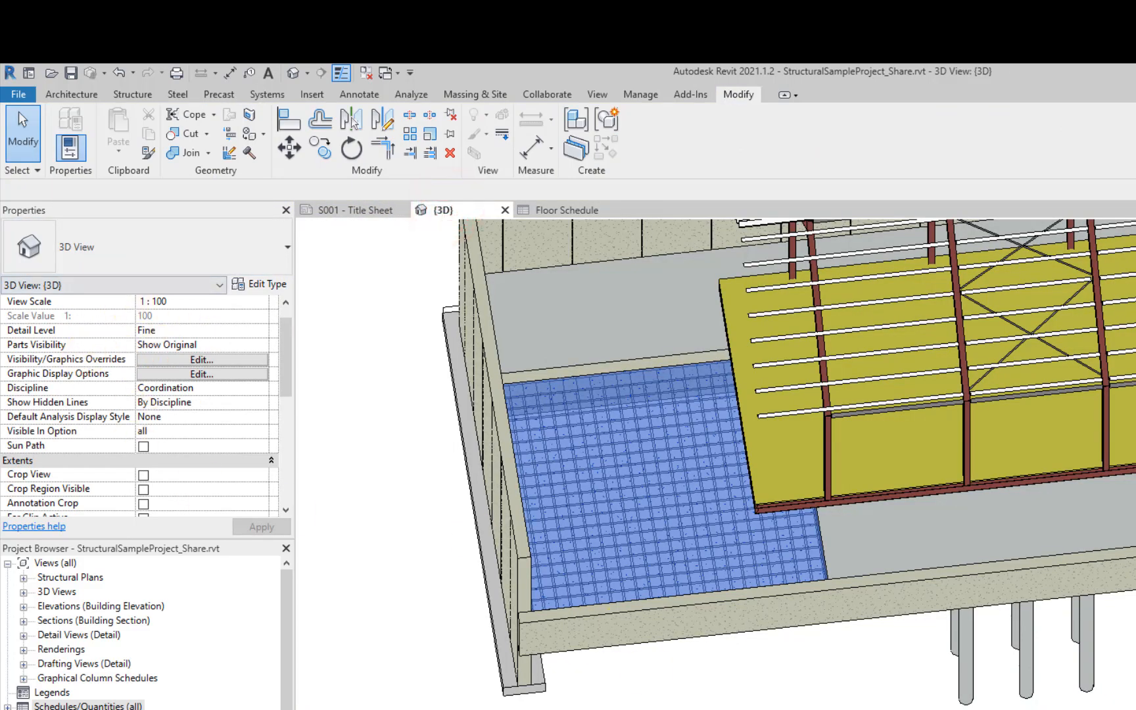
scroll(651, 523, up, 4)
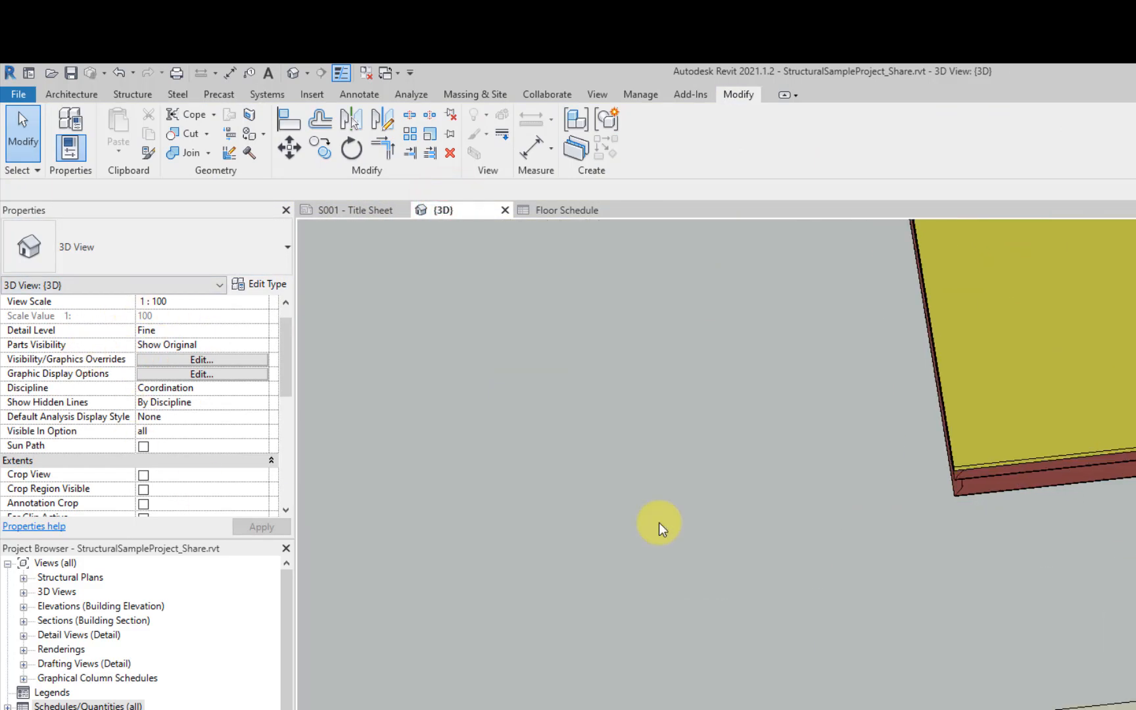
scroll(656, 524, down, 2)
click(597, 260)
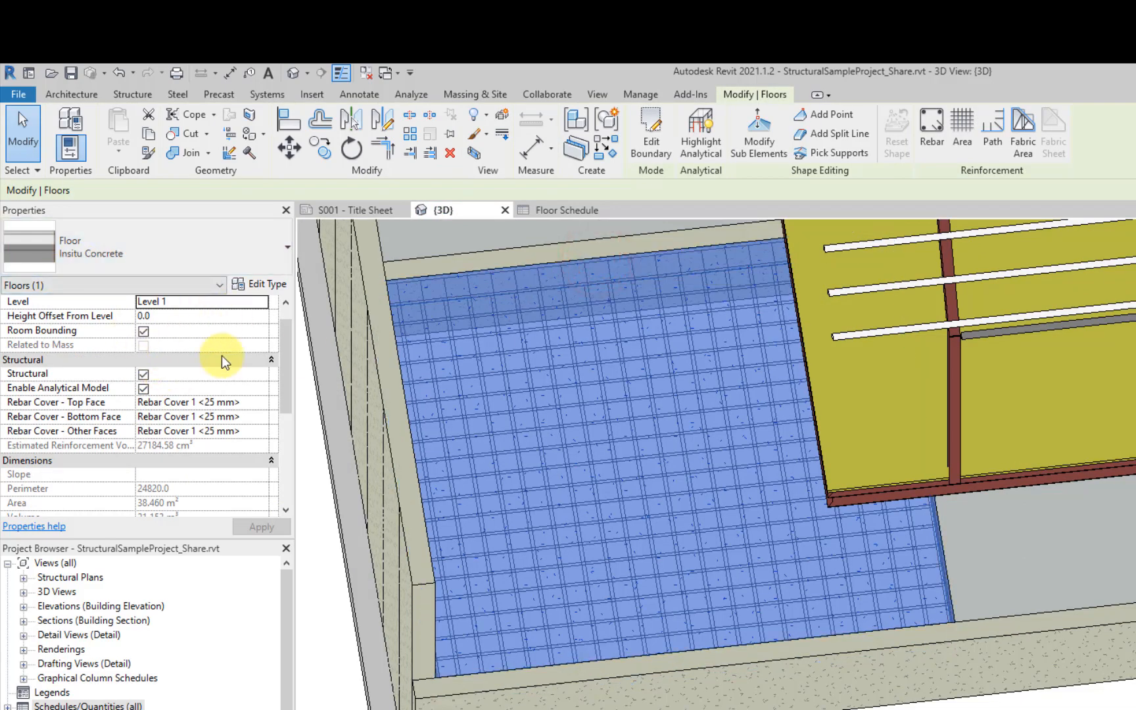
scroll(195, 444, down, 3)
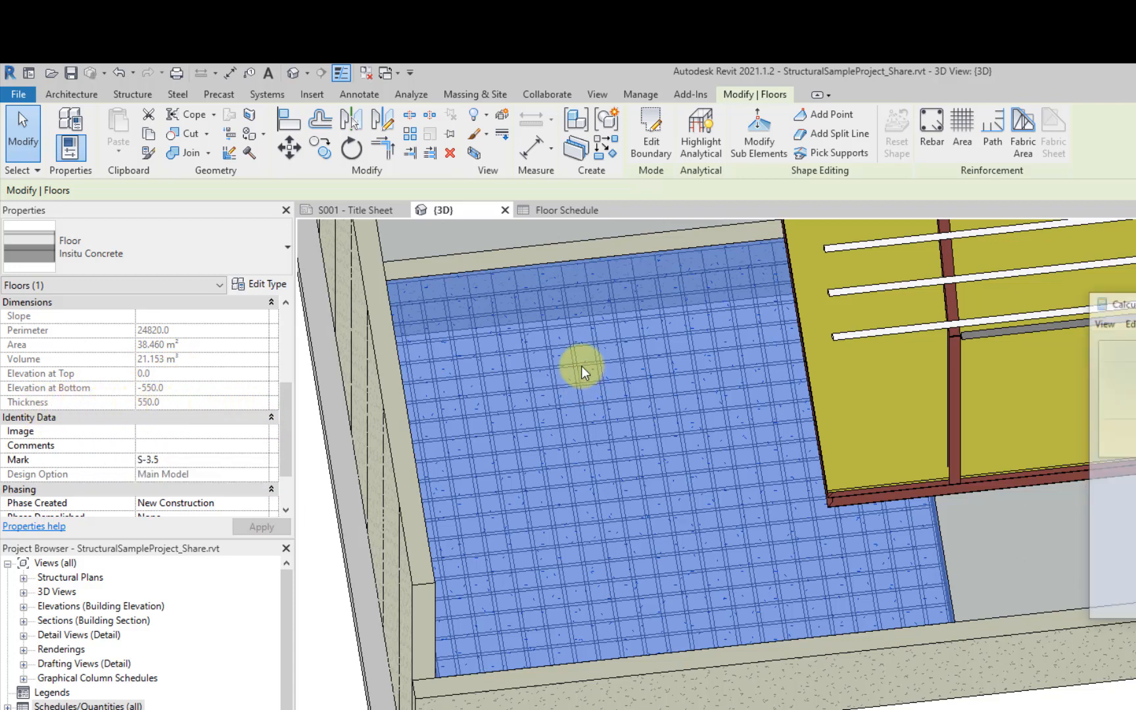
Step: Verify the floor's volume in Calculator by multiplying 0.55 by 38.46, and close the calculator
drag(1135, 304, 432, 291)
text(.55)
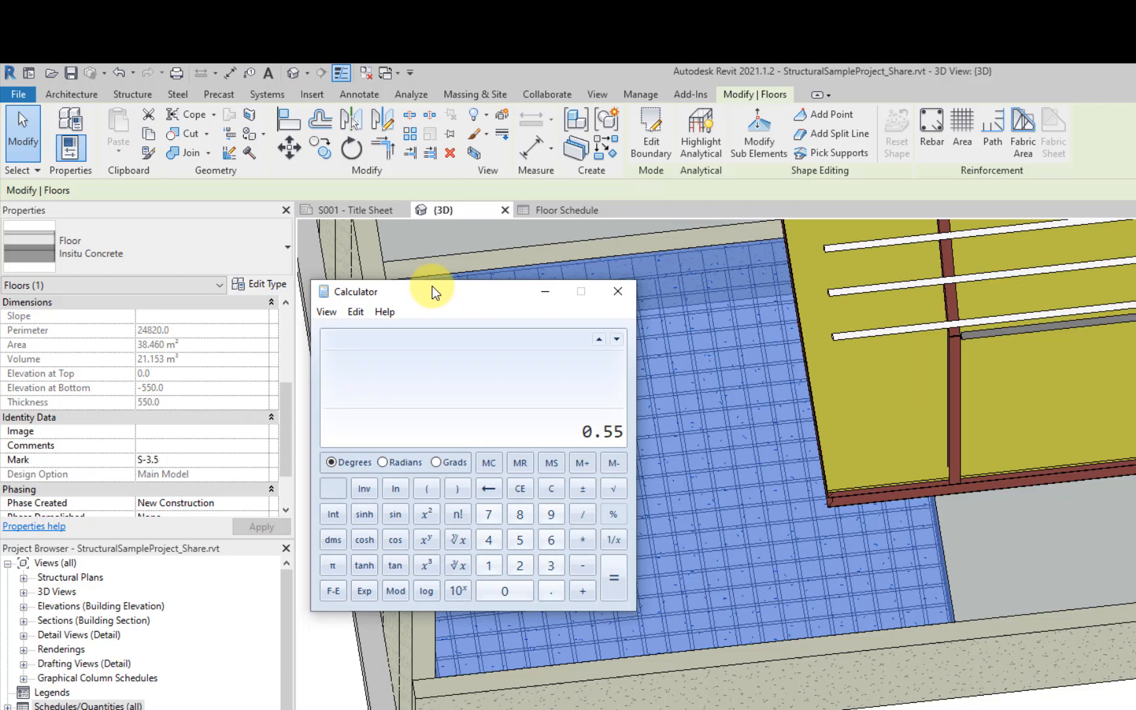
key(asterisk)
text(38.46)
key(Return)
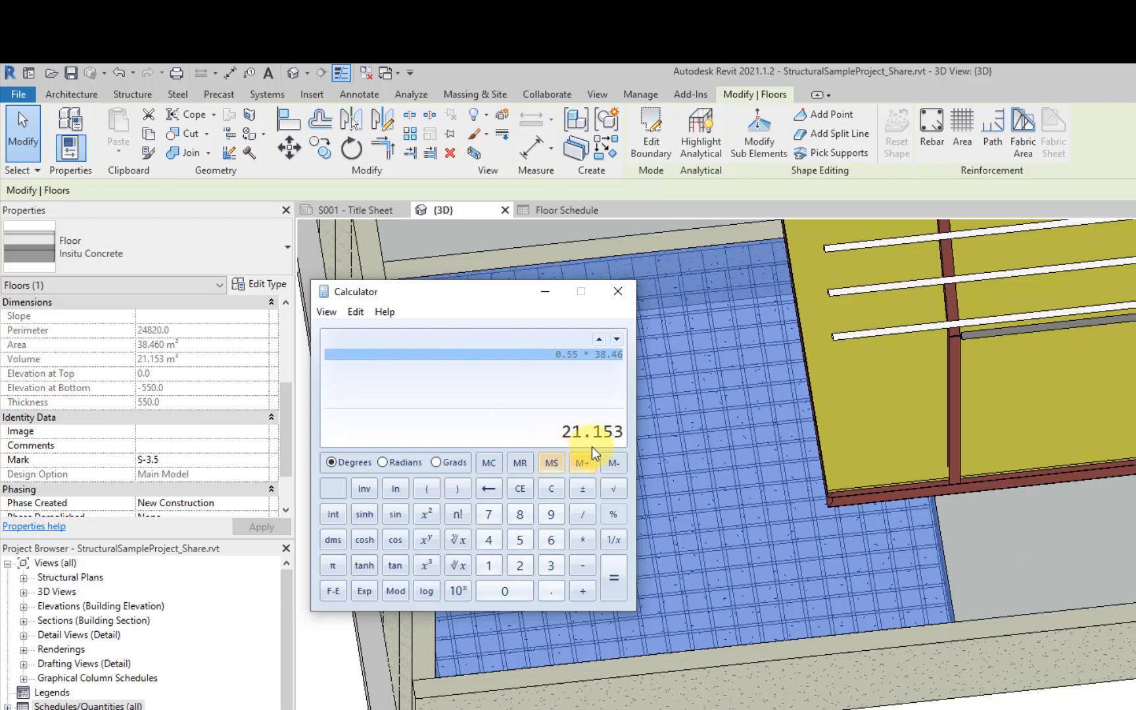
click(607, 292)
Step: Create a new material takeoff for the Floors category, keeping the name Floor Material Takeoff and the New Construction phase
scroll(733, 387, down, 5)
click(660, 607)
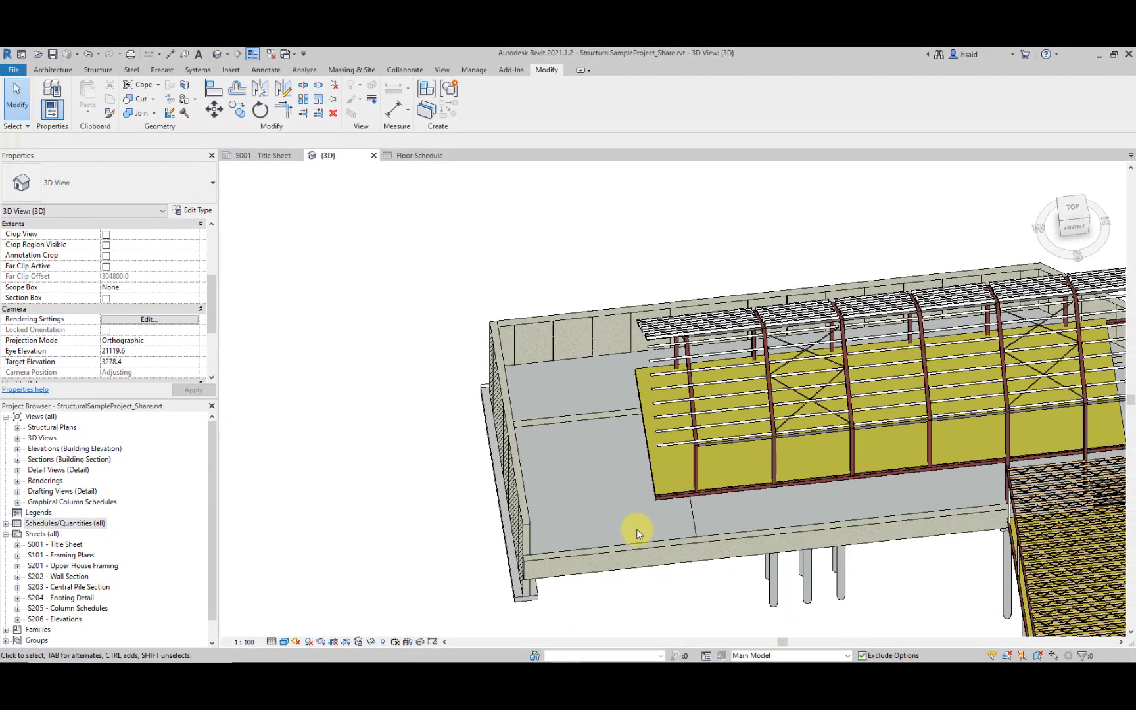
scroll(717, 476, down, 2)
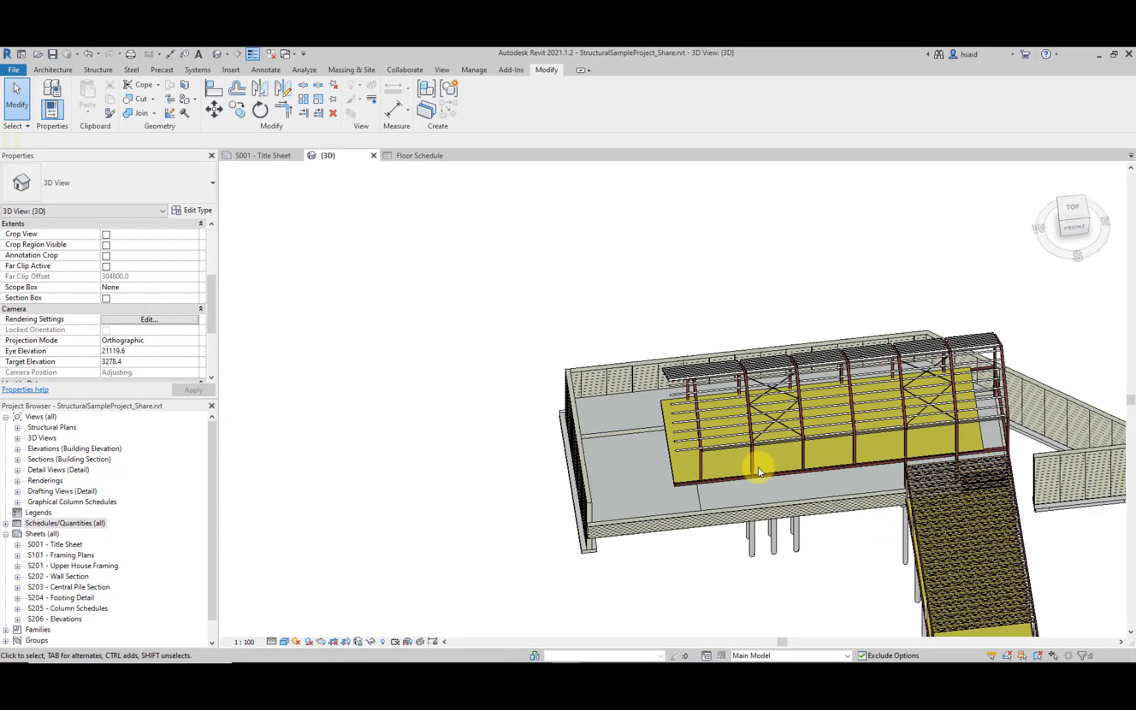
middle_drag(763, 472, 515, 307)
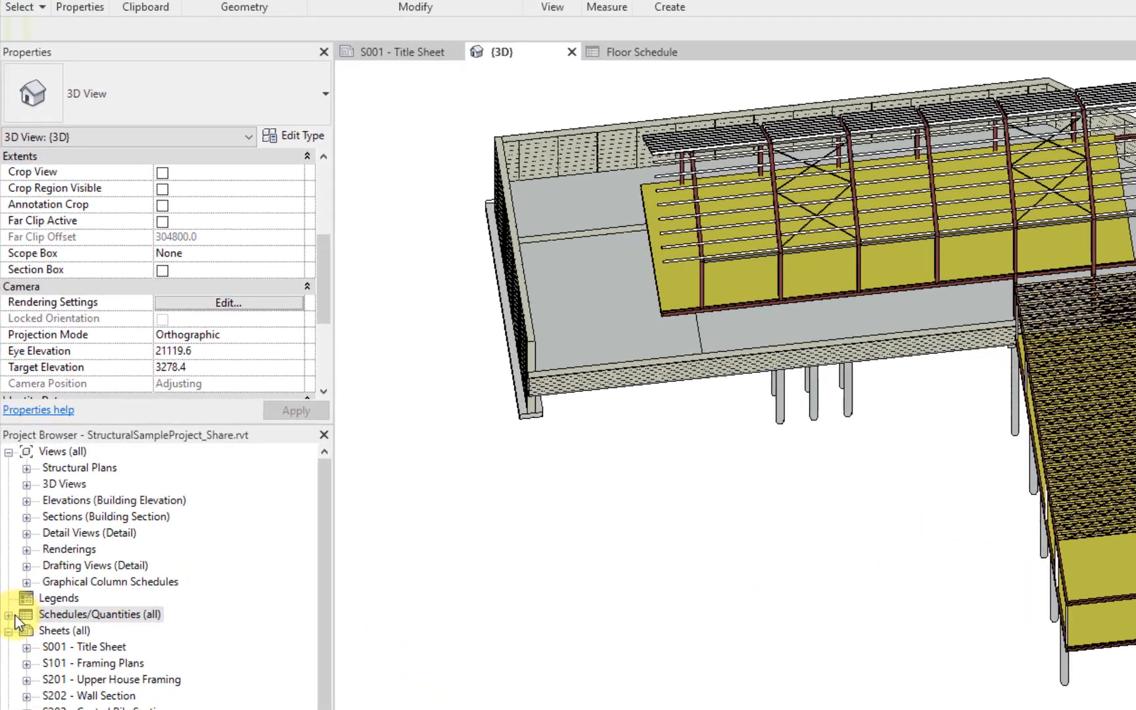
click(6, 522)
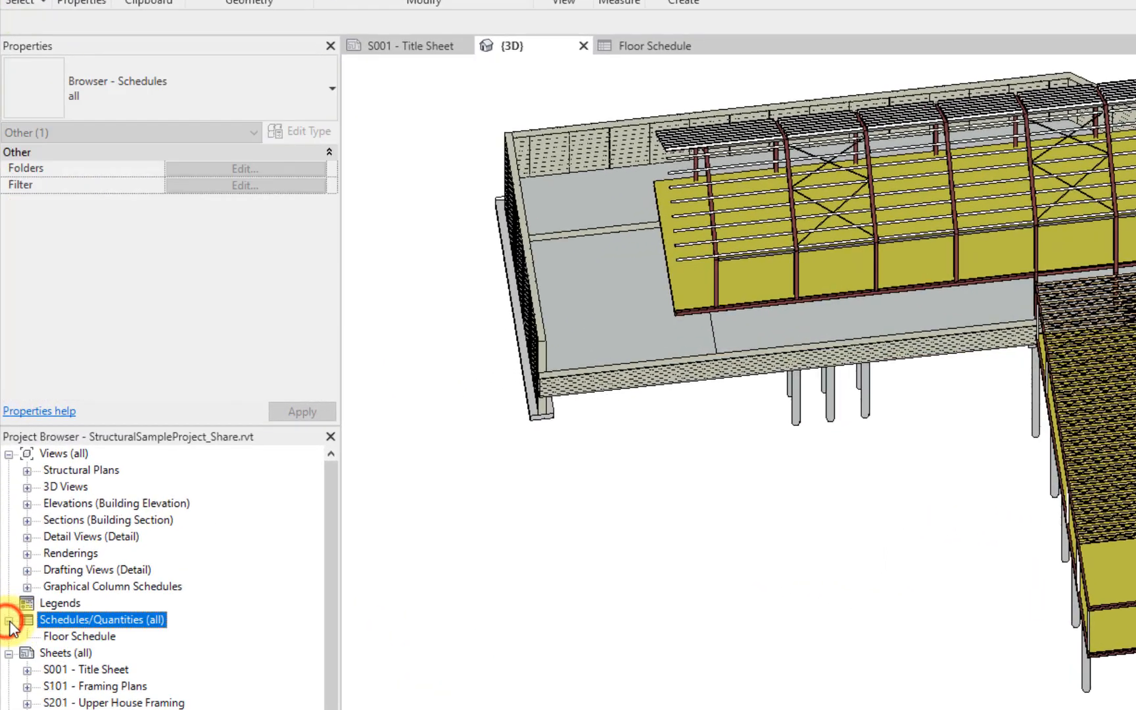
right_click(66, 522)
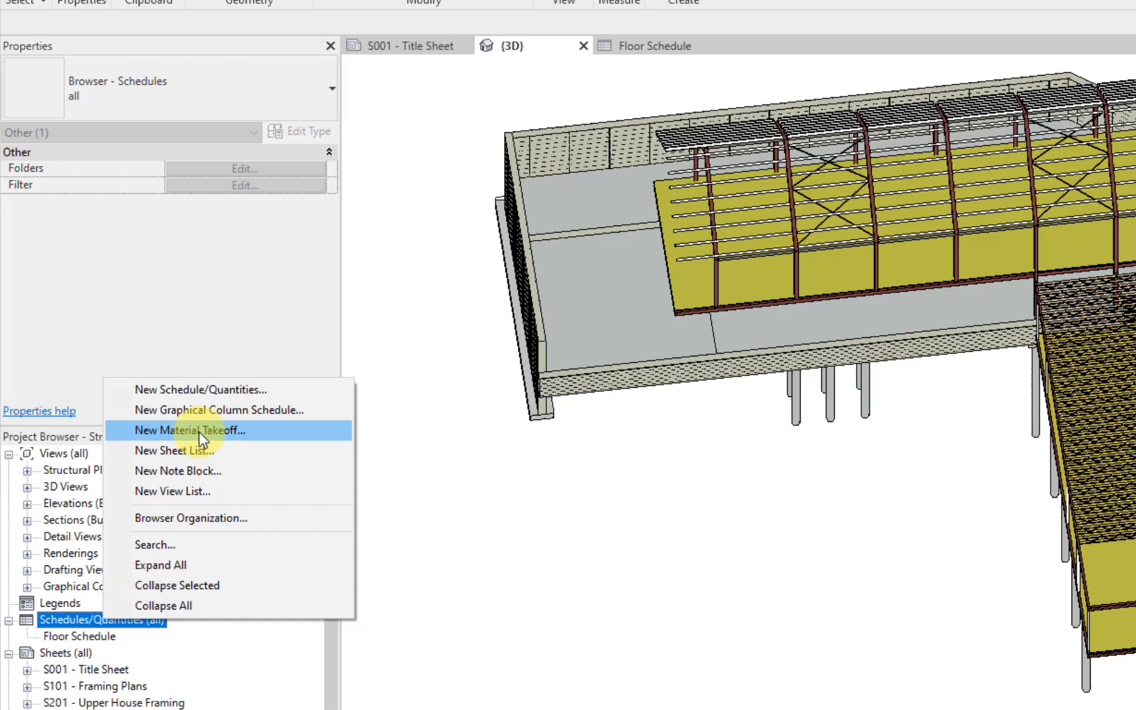
click(199, 433)
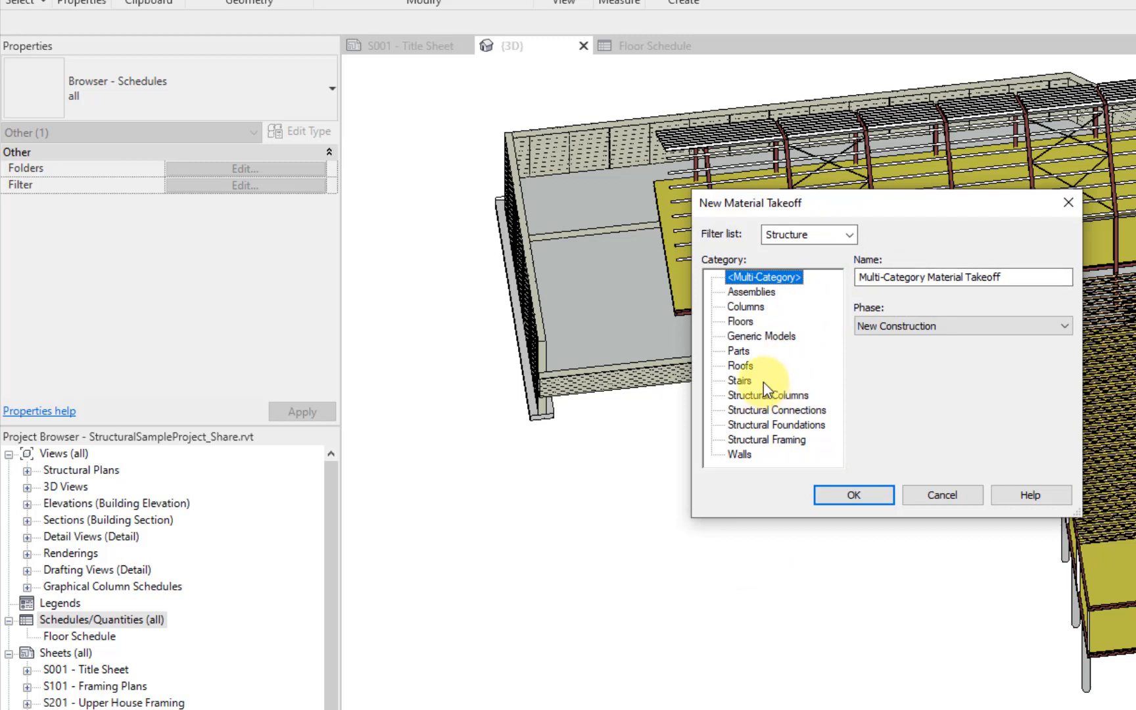
click(740, 321)
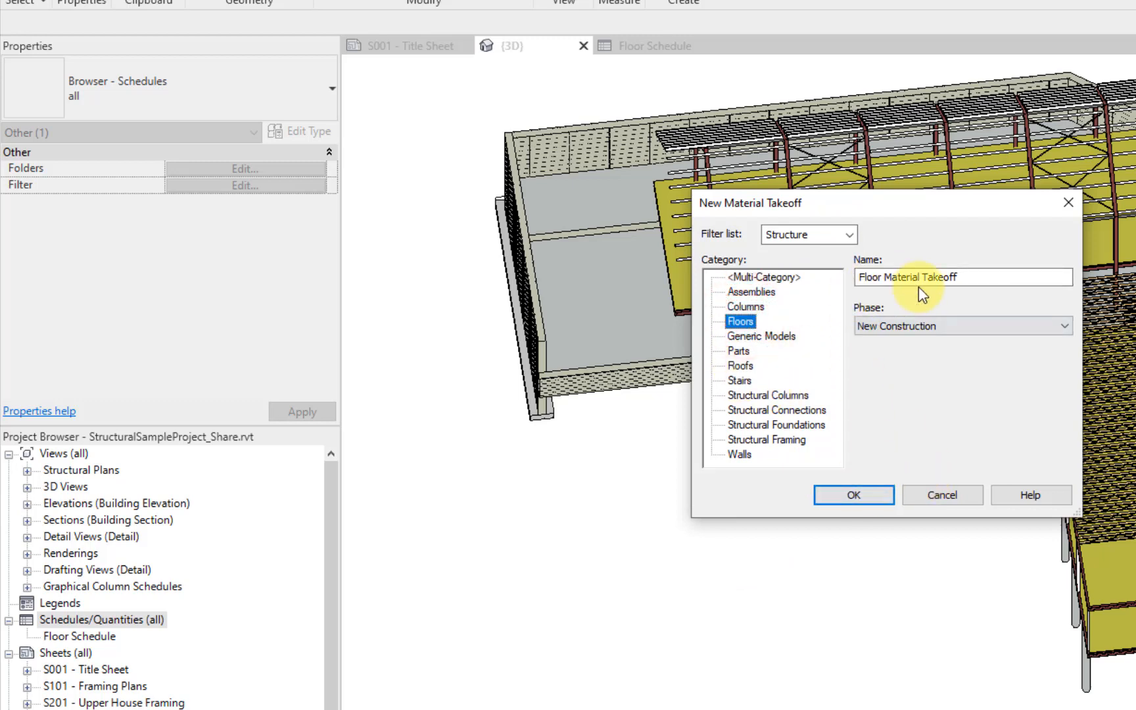
click(873, 280)
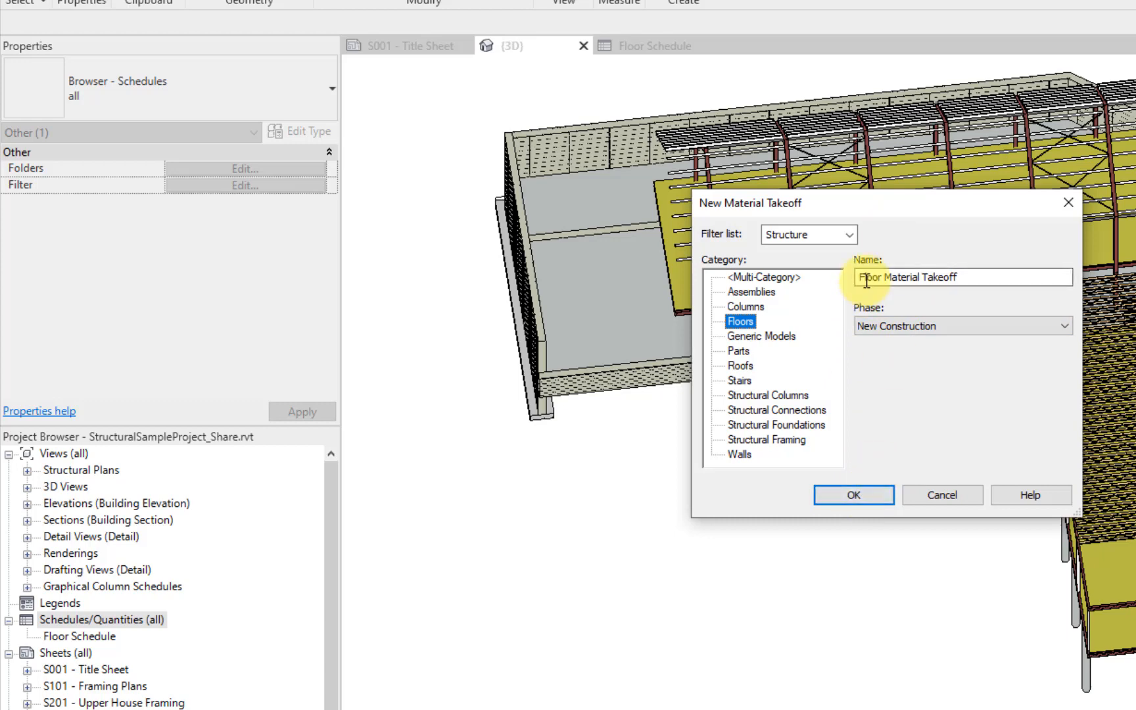
click(876, 499)
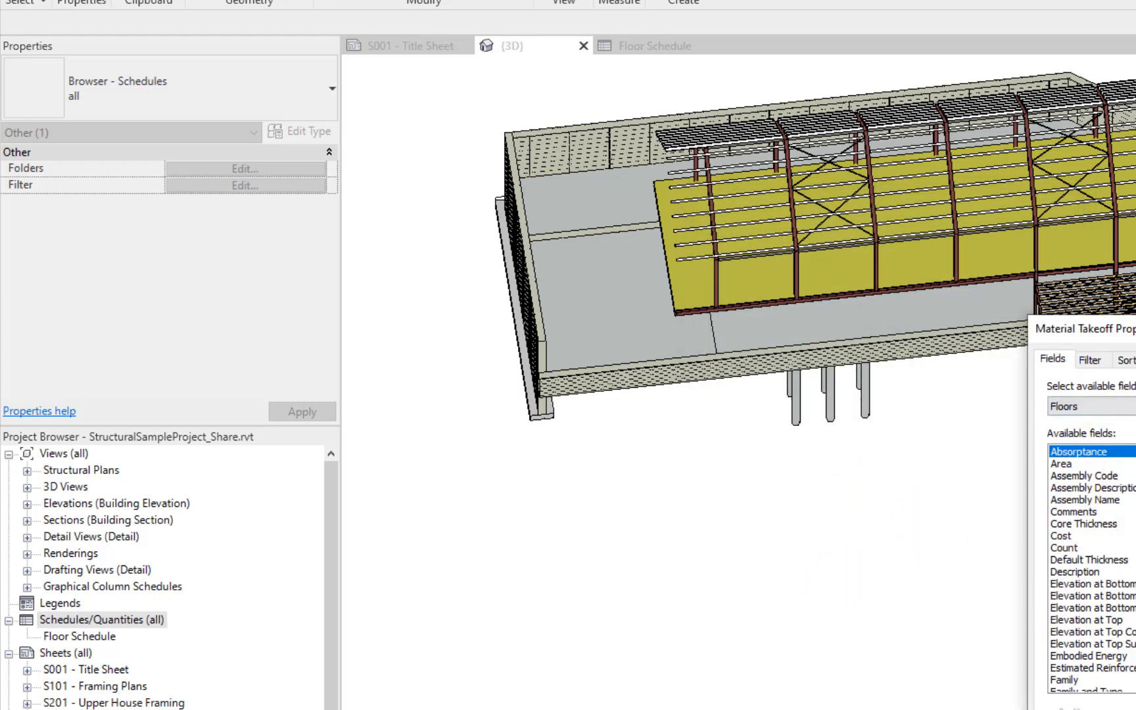
Step: Bring the whole takeoff properties dialog into view and select the Family and Type field among the available floor fields
drag(1082, 299, 729, 215)
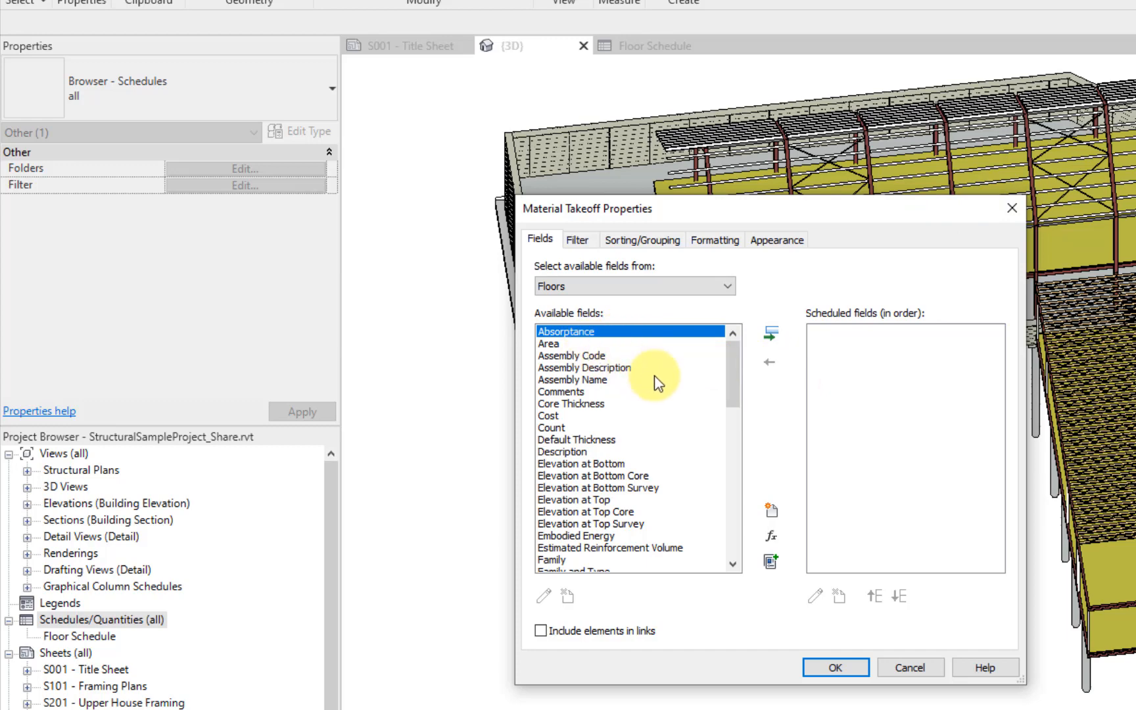
scroll(634, 452, down, 10)
scroll(636, 456, down, 4)
scroll(635, 460, up, 4)
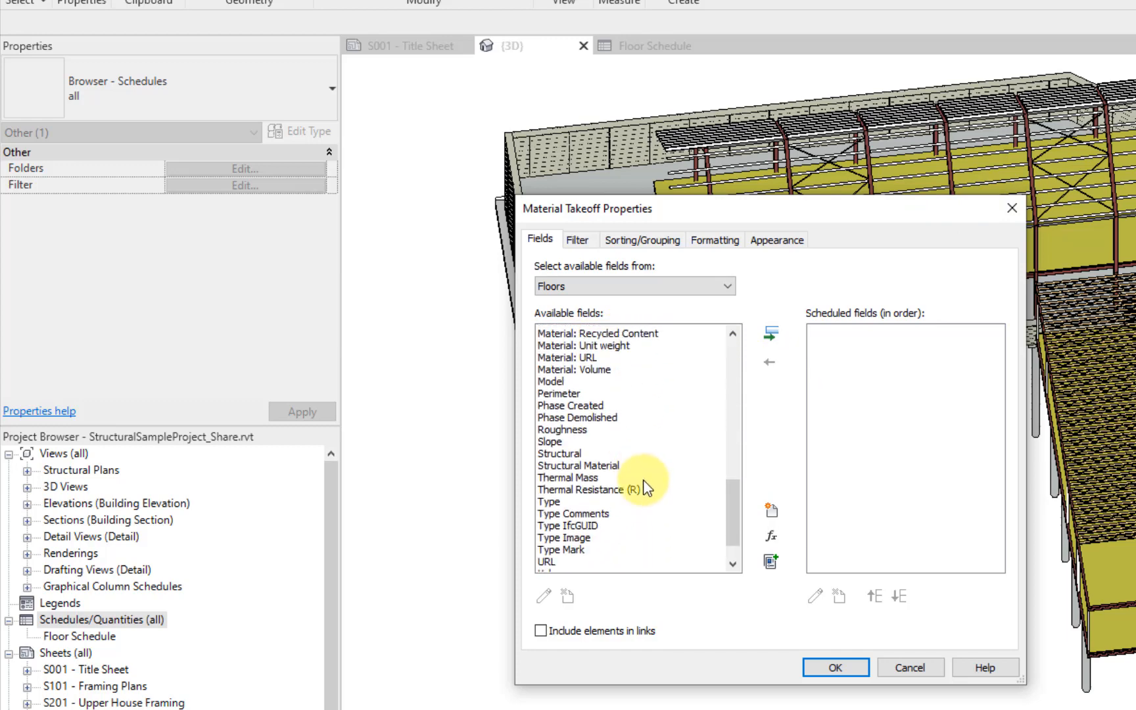
scroll(642, 544, down, 4)
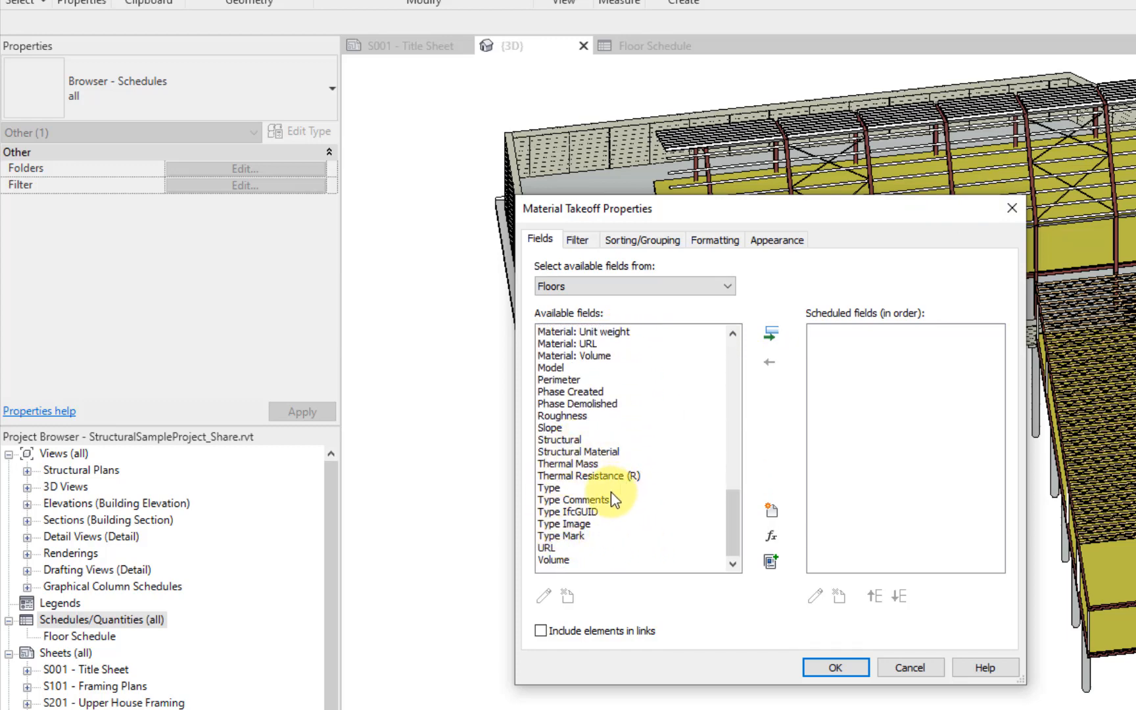
scroll(583, 424, up, 10)
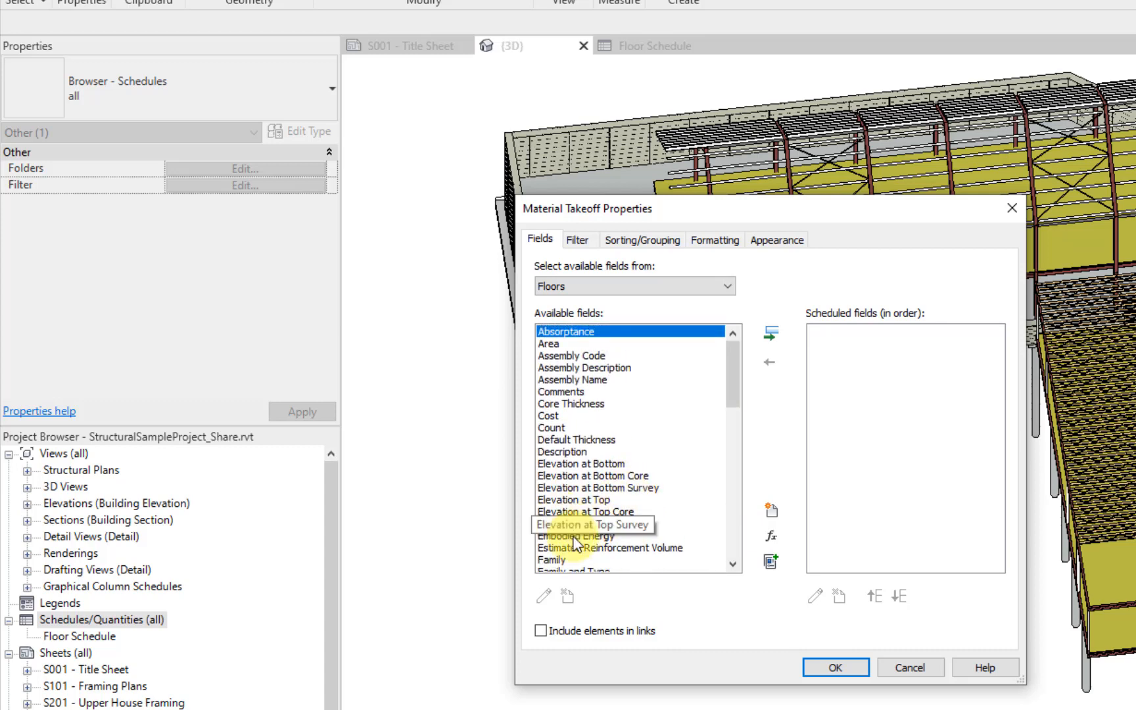
scroll(589, 552, down, 2)
click(594, 501)
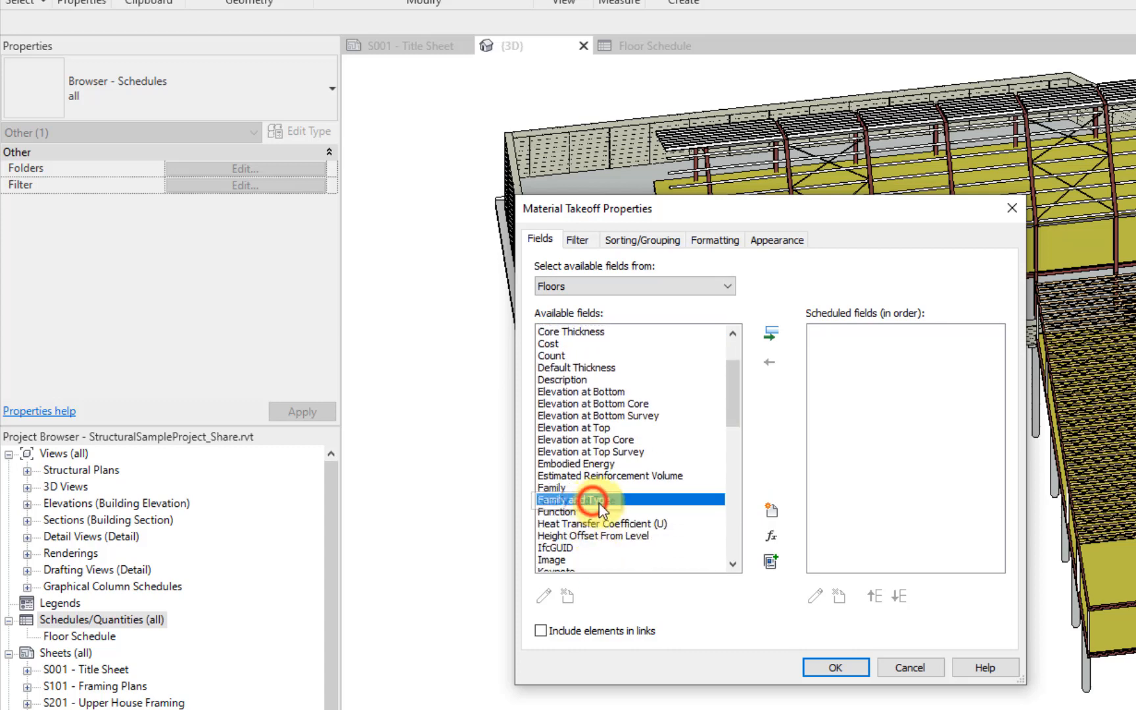
Step: Extend the available-field selection to include Level and Elevation at Bottom alongside Family and Type
scroll(615, 460, down, 8)
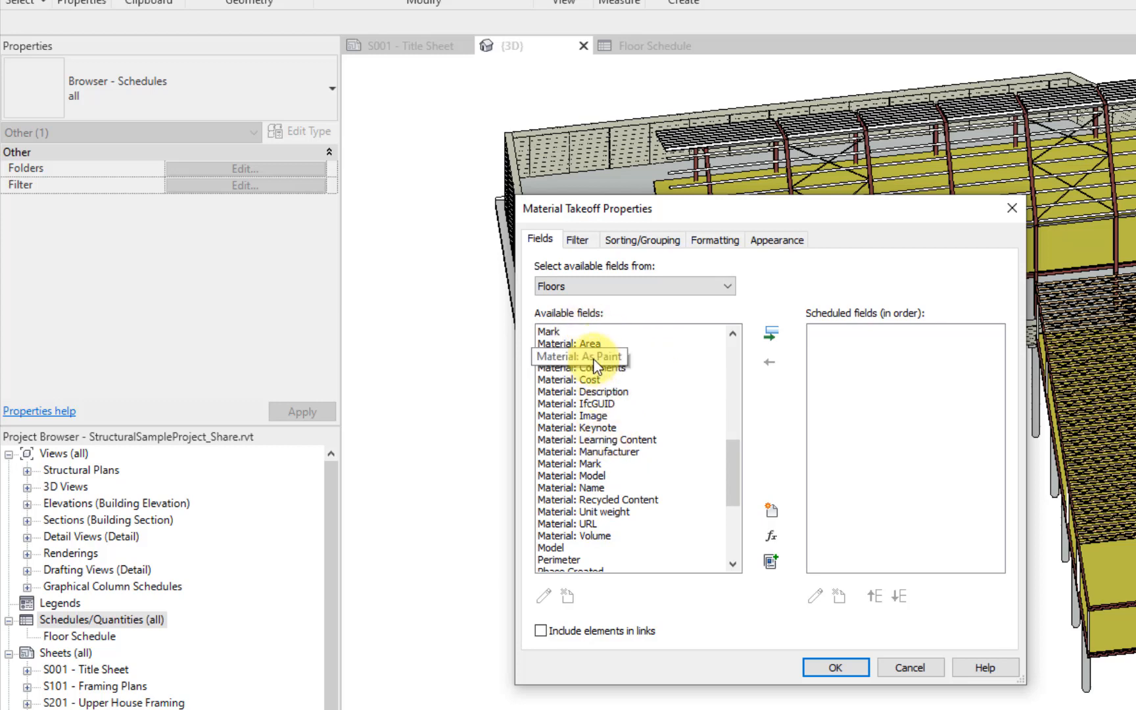
scroll(622, 395, up, 4)
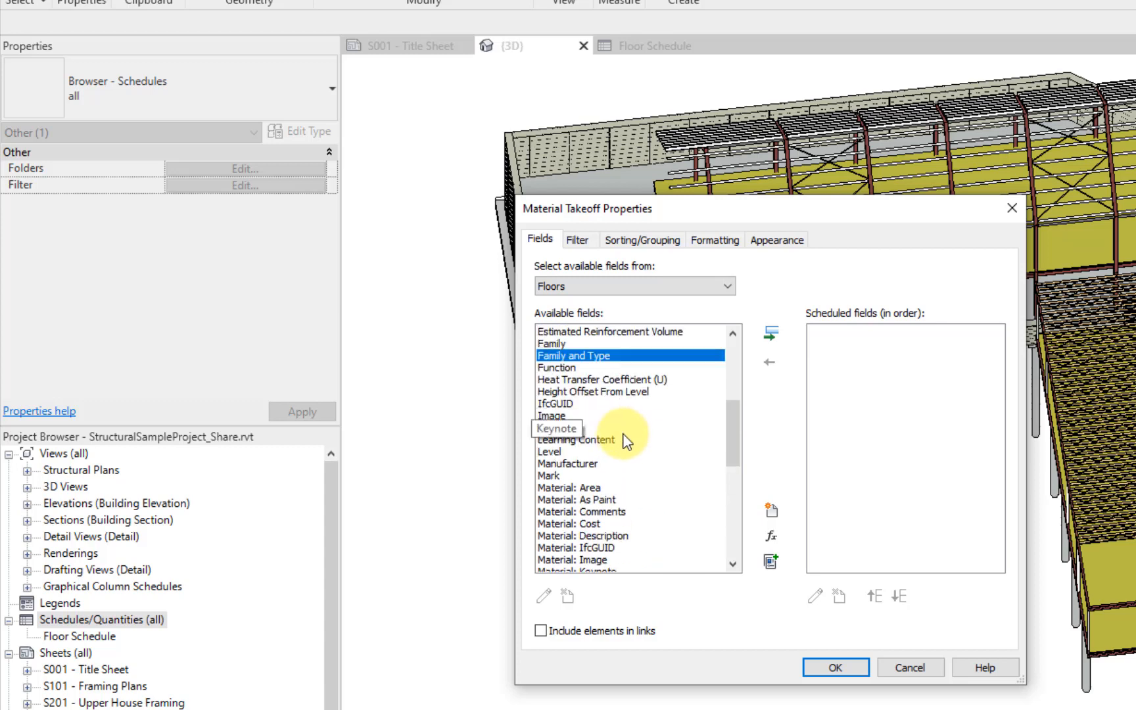
scroll(624, 441, down, 8)
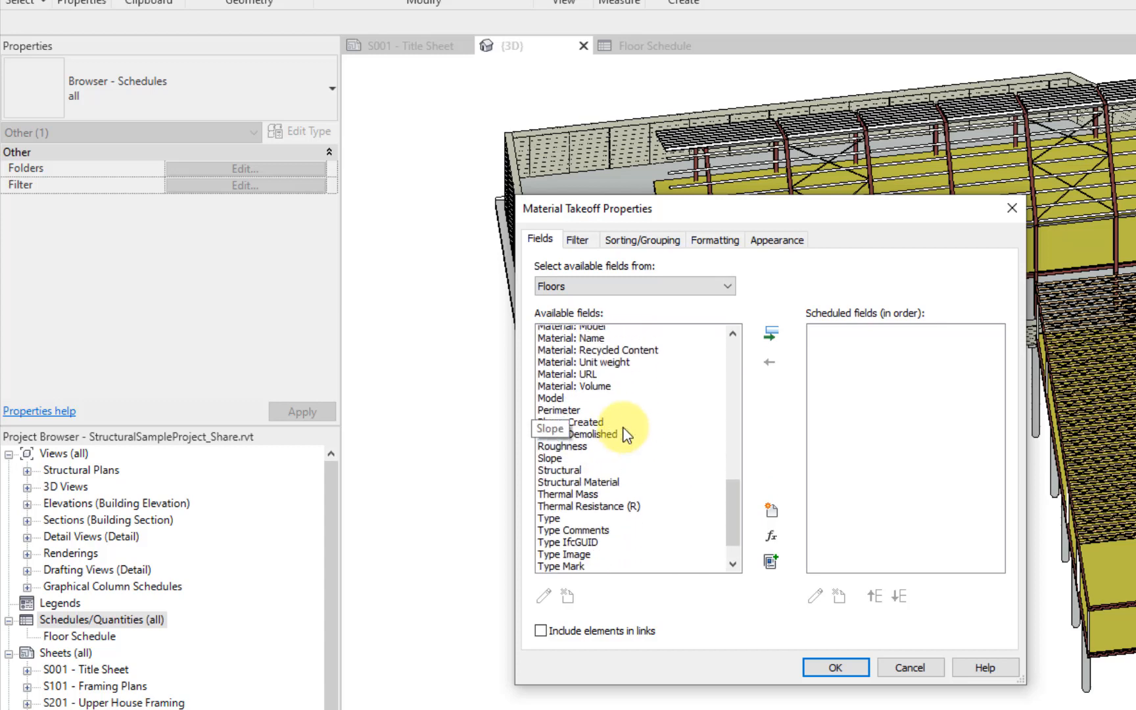
scroll(626, 434, up, 5)
click(551, 343)
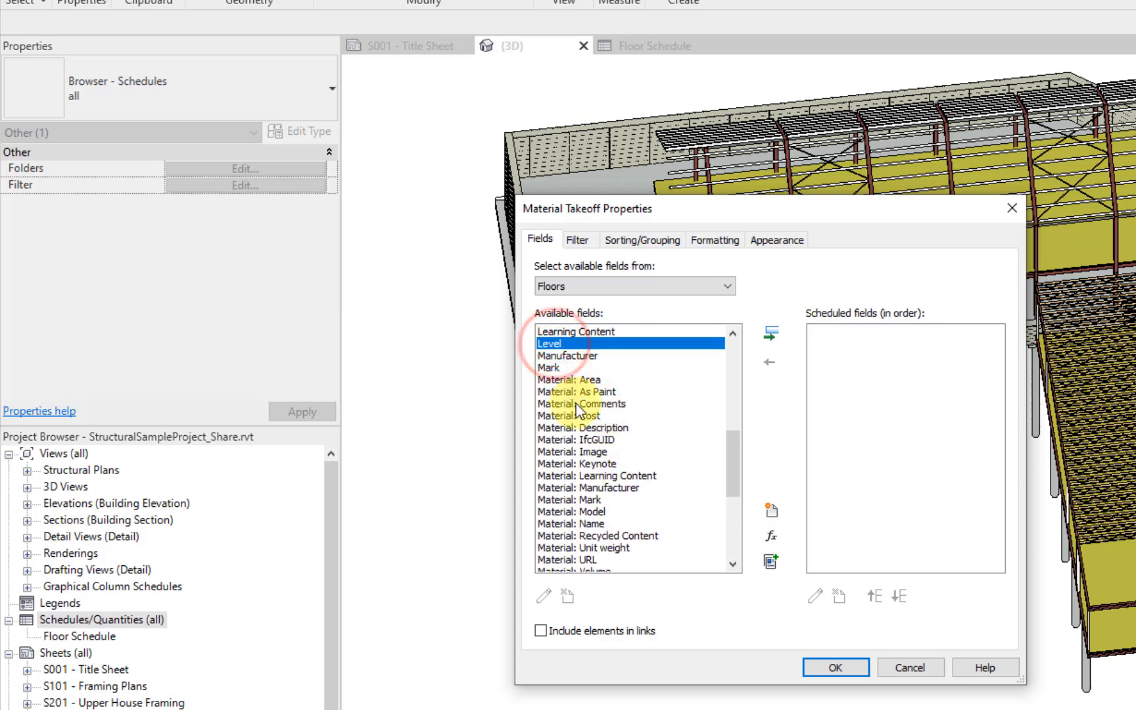
scroll(588, 416, up, 1)
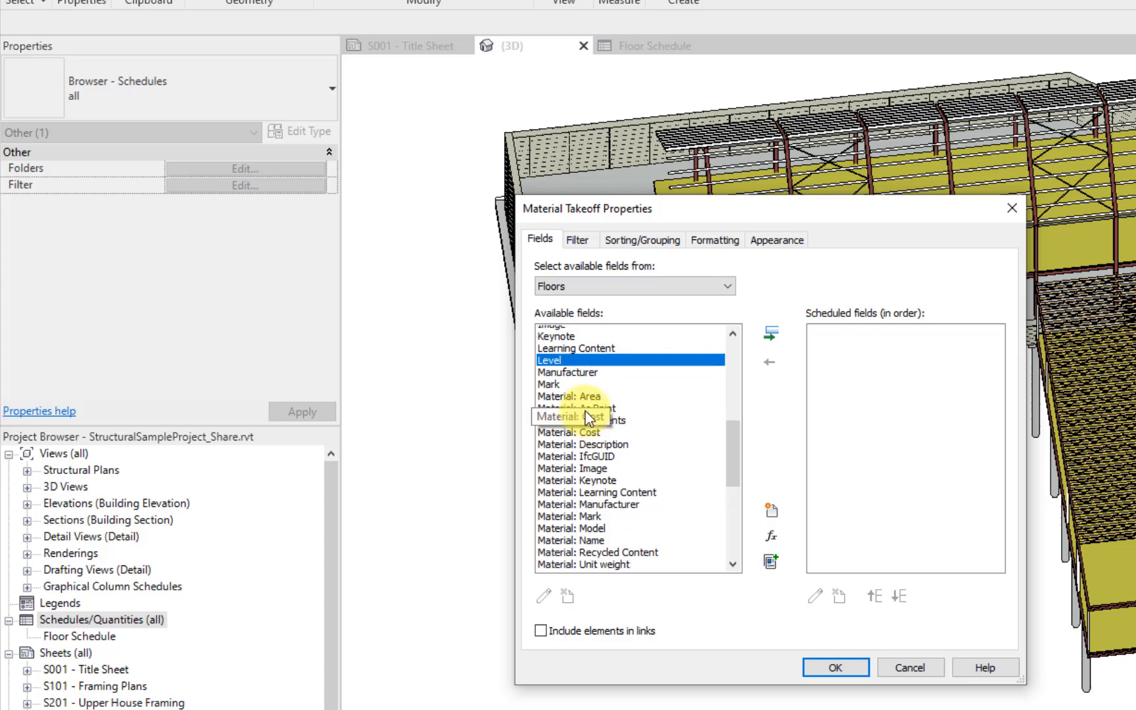
scroll(585, 411, up, 4)
ctrl+click(569, 401)
scroll(570, 401, up, 1)
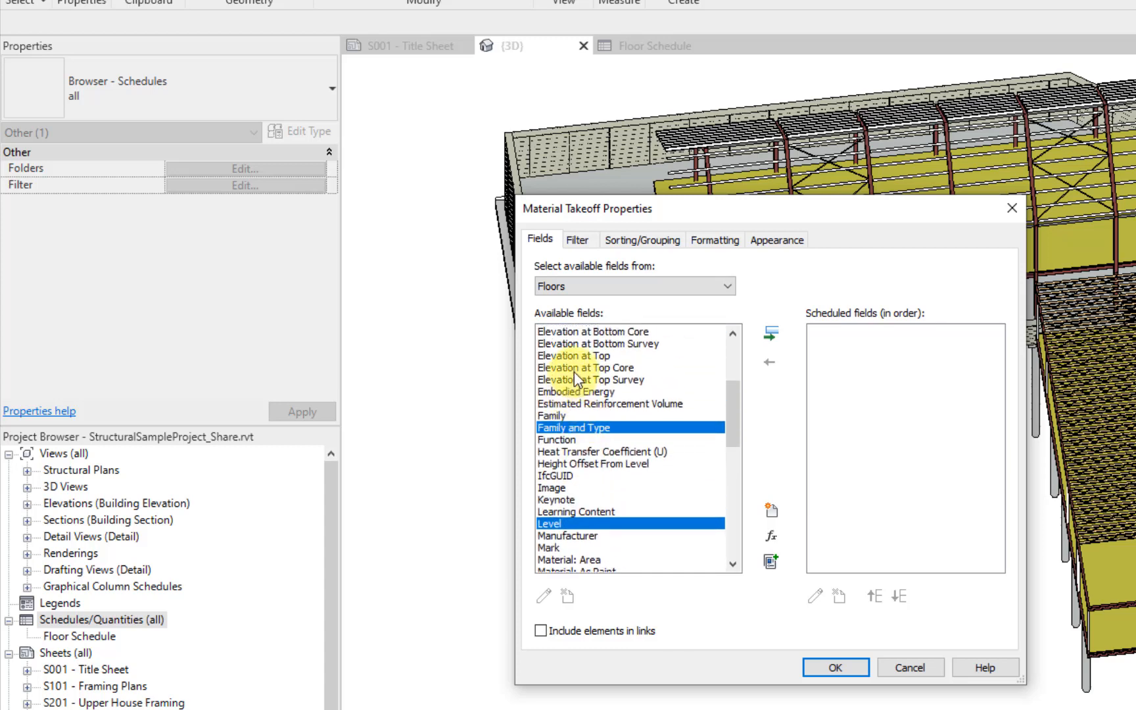
scroll(613, 366, up, 1)
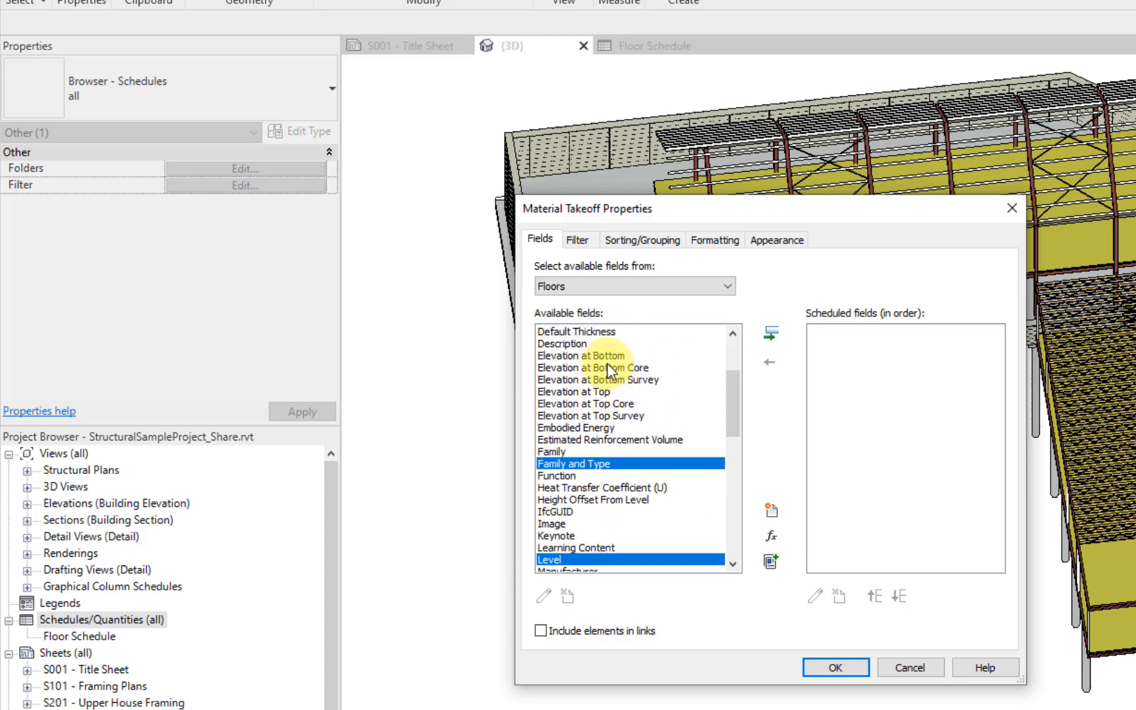
ctrl+click(592, 355)
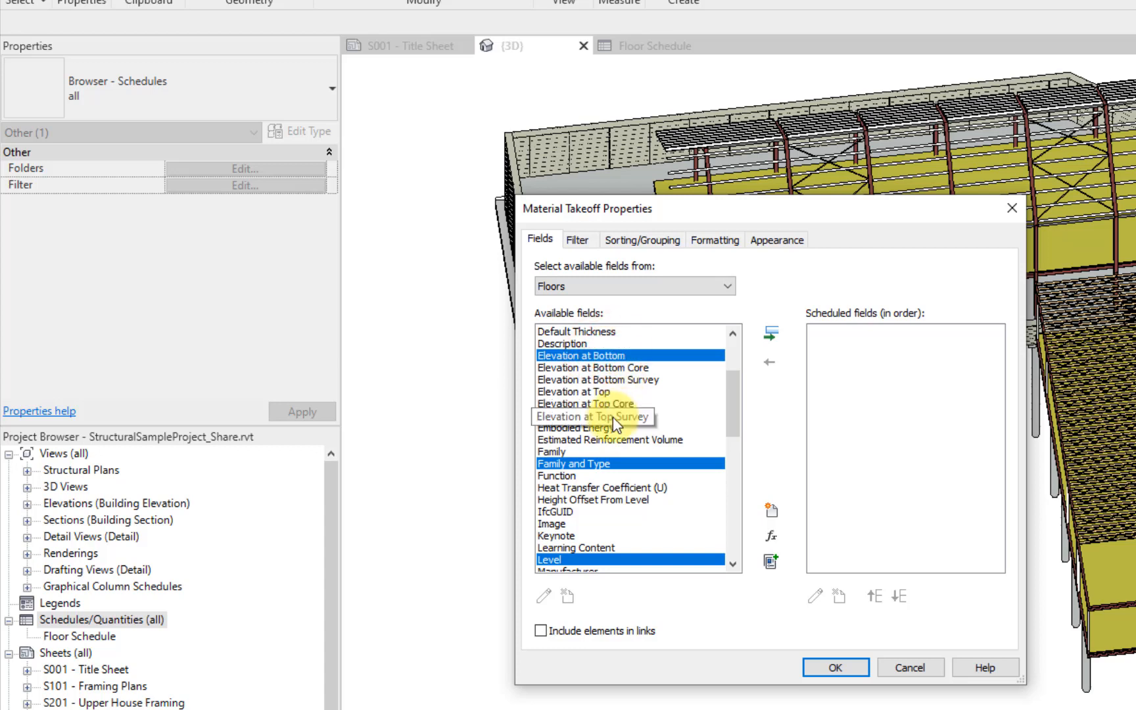
Step: Extend the field selection with Material: Area, Material: Volume and Structural Material
scroll(613, 426, down, 6)
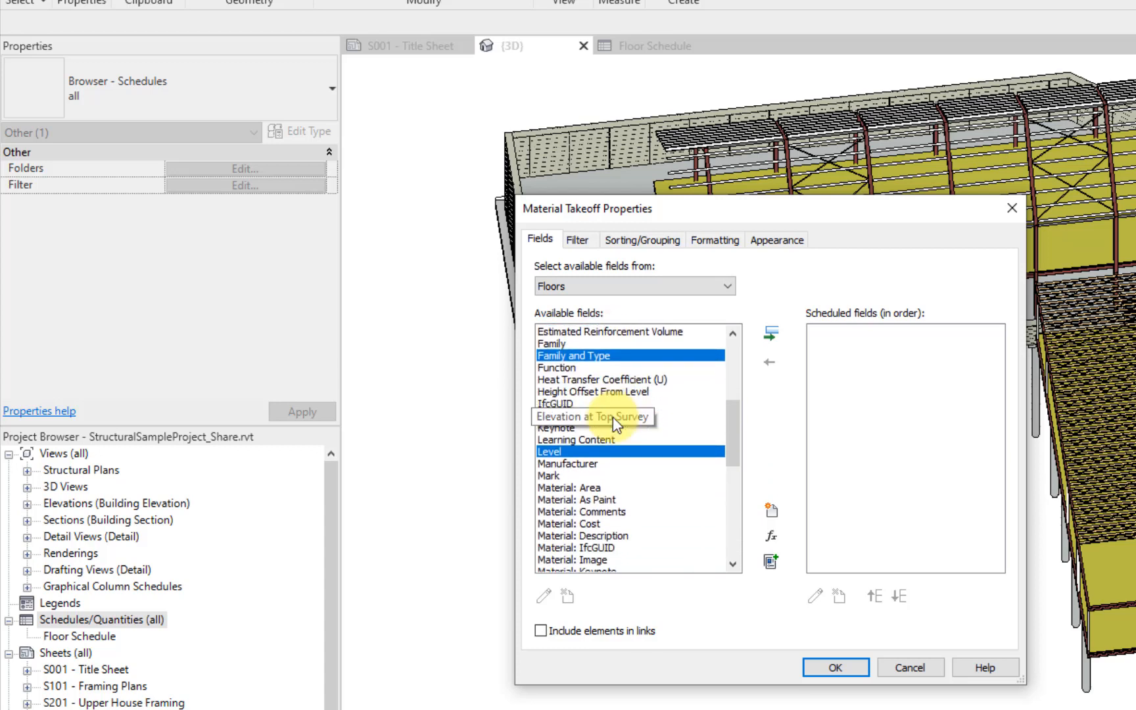
ctrl+click(588, 381)
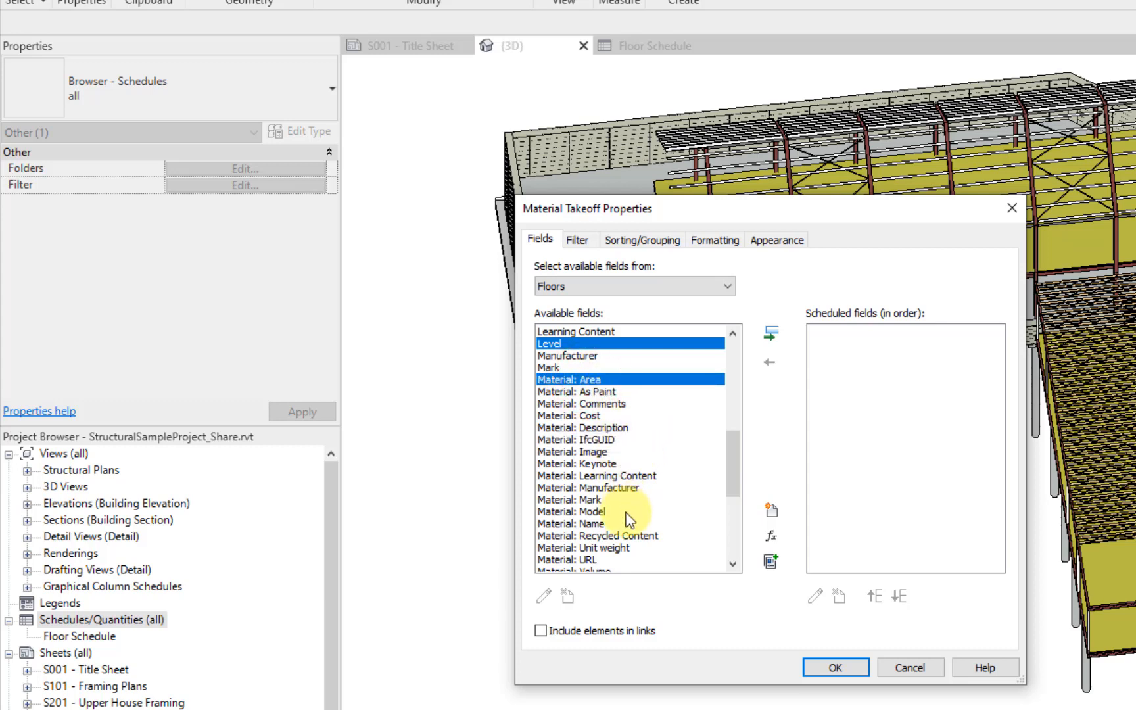
scroll(628, 516, down, 1)
ctrl+click(590, 535)
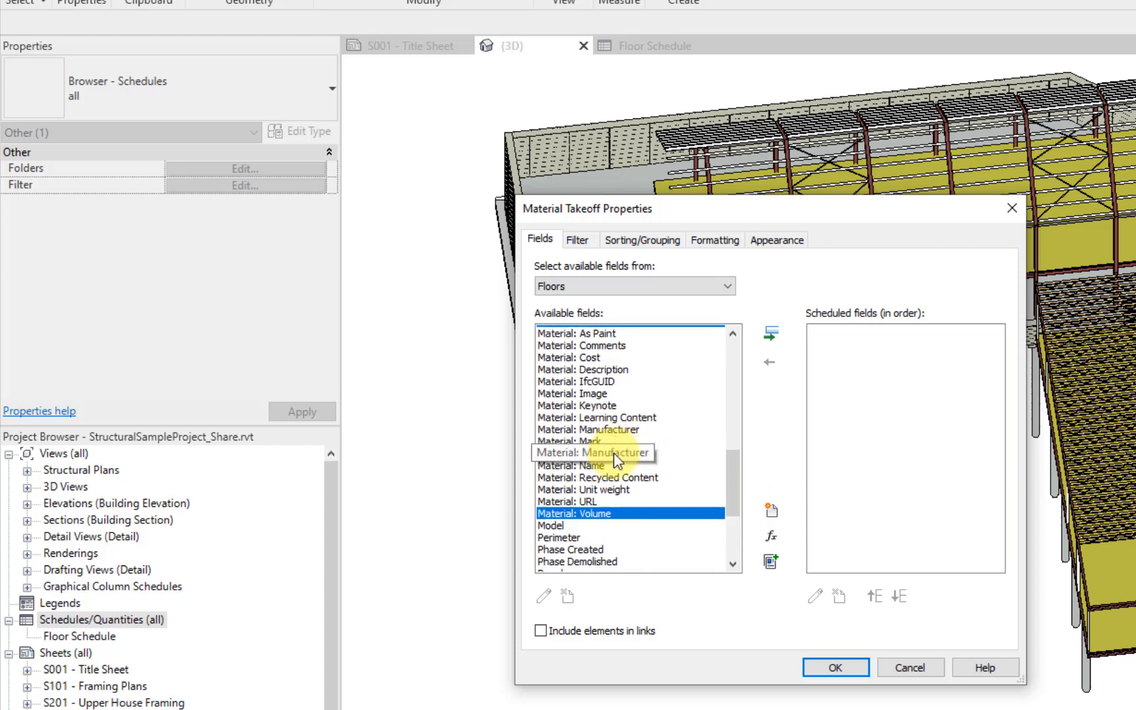
scroll(611, 440, down, 3)
ctrl+click(578, 524)
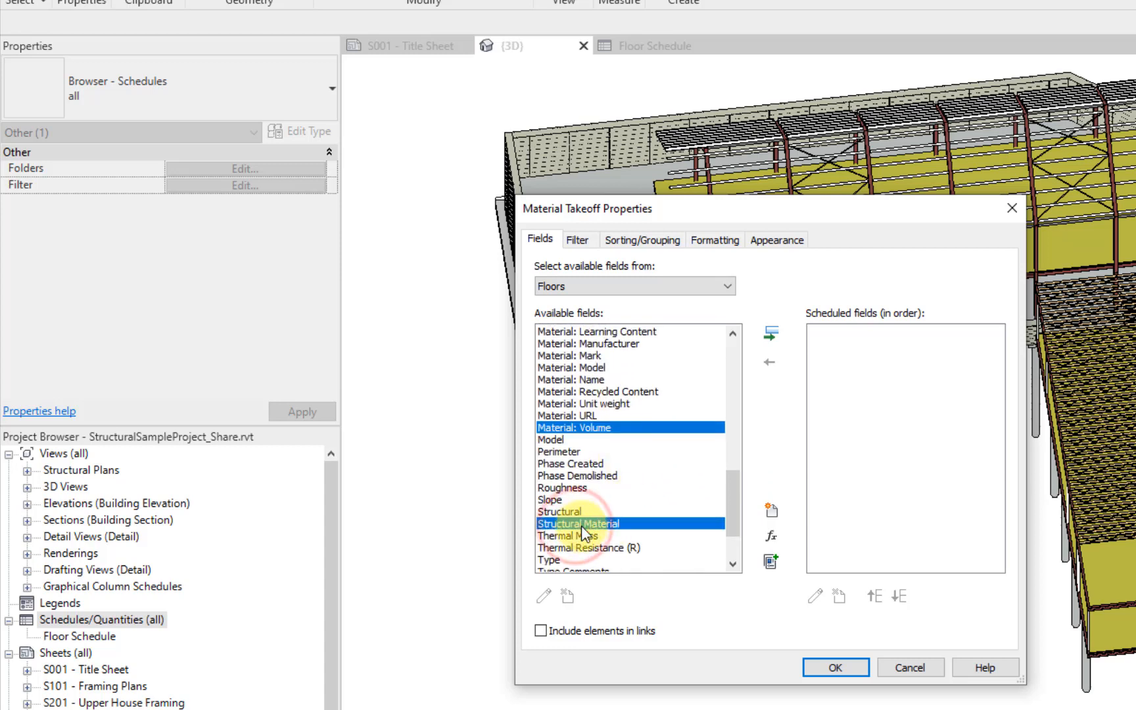
Step: Include Estimated Reinforcement Volume in the selection and add all the selected fields to the takeoff's scheduled fields
scroll(629, 450, up, 8)
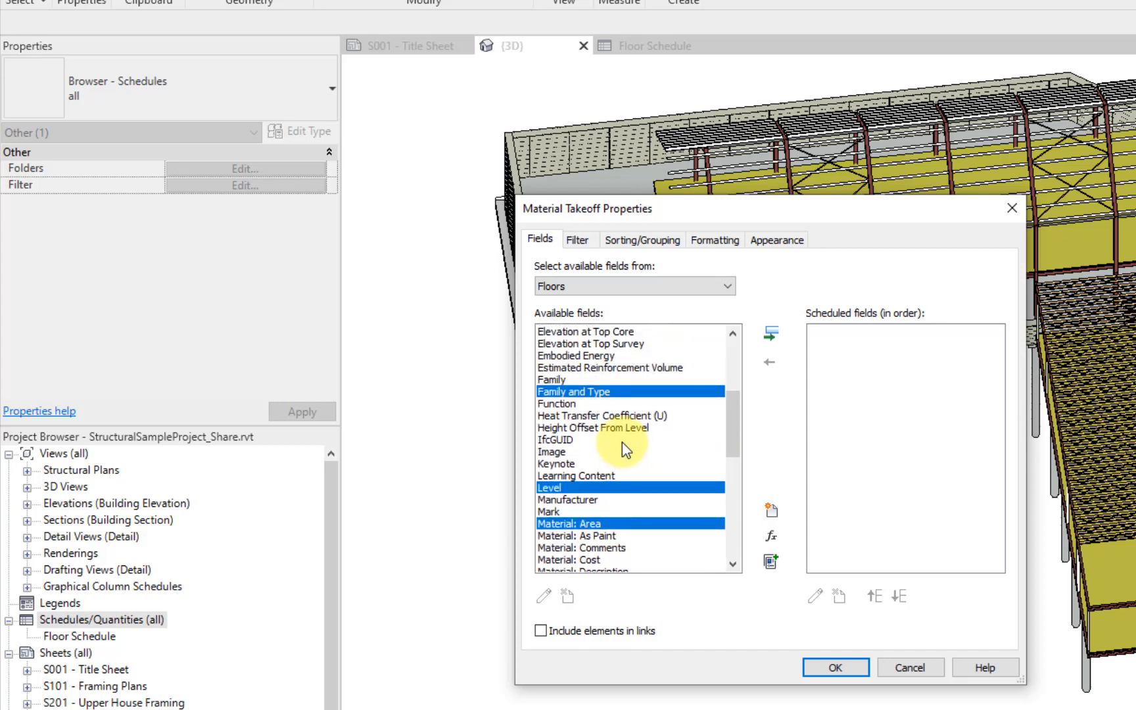
scroll(622, 442, up, 1)
ctrl+click(641, 404)
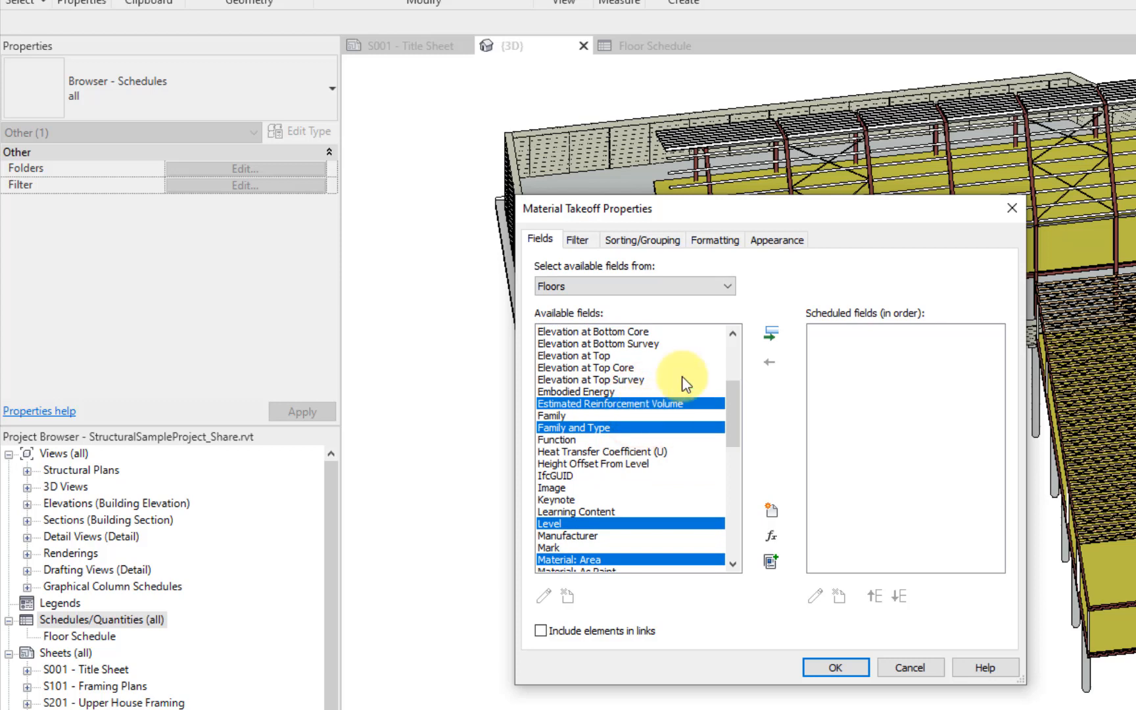
click(770, 333)
click(845, 460)
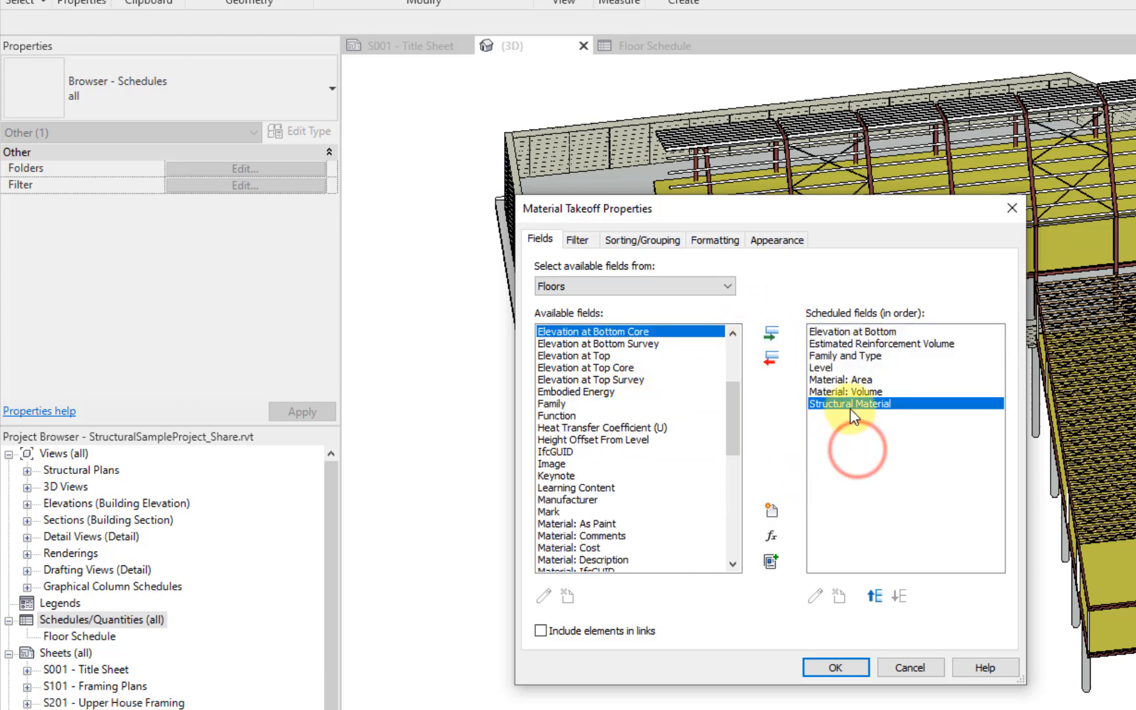
Step: Reorder the scheduled fields so Family and Type comes first and Level second
click(850, 356)
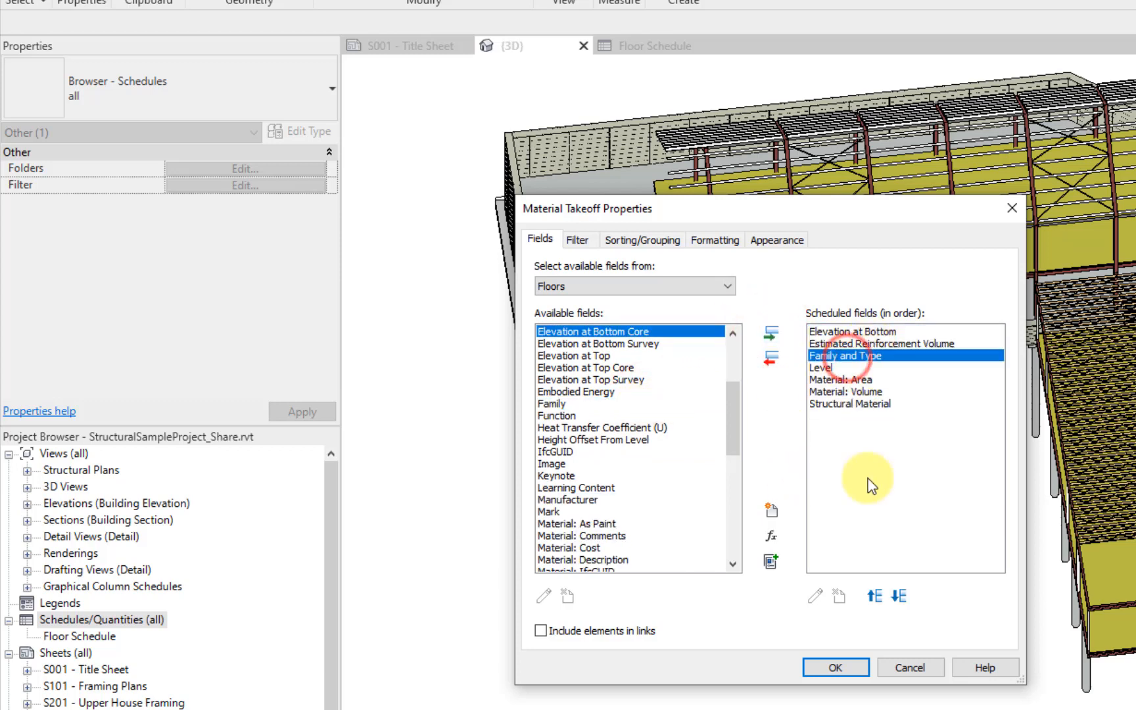
click(881, 598)
click(881, 599)
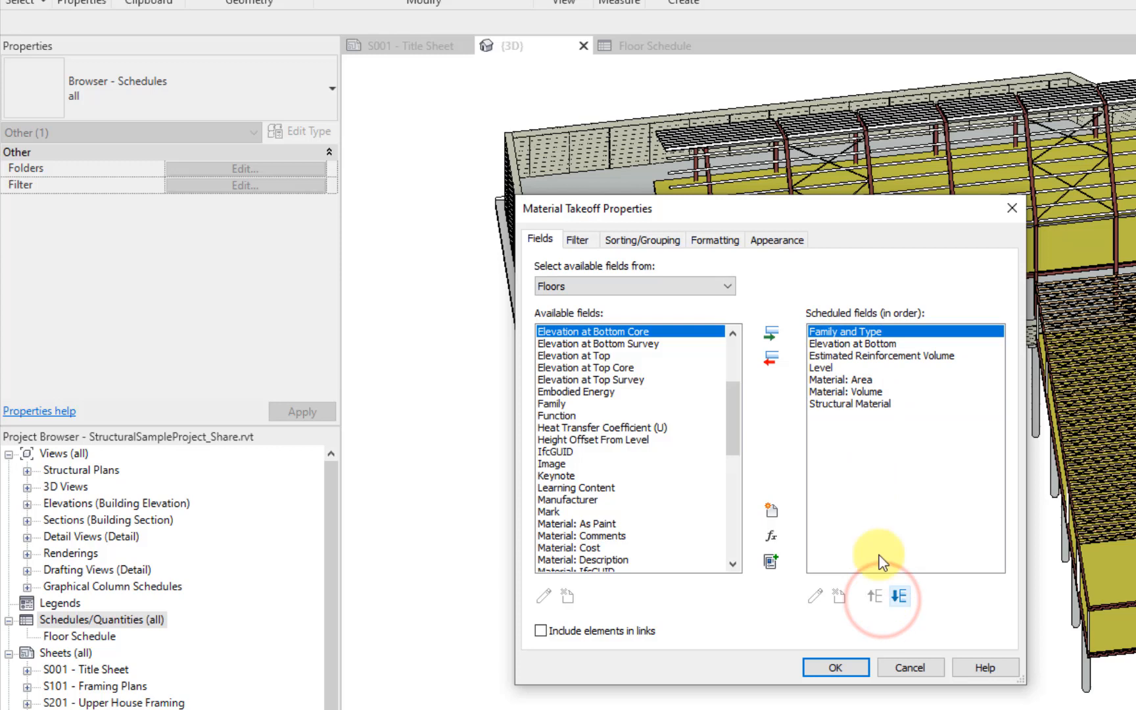
click(828, 368)
click(874, 596)
click(875, 597)
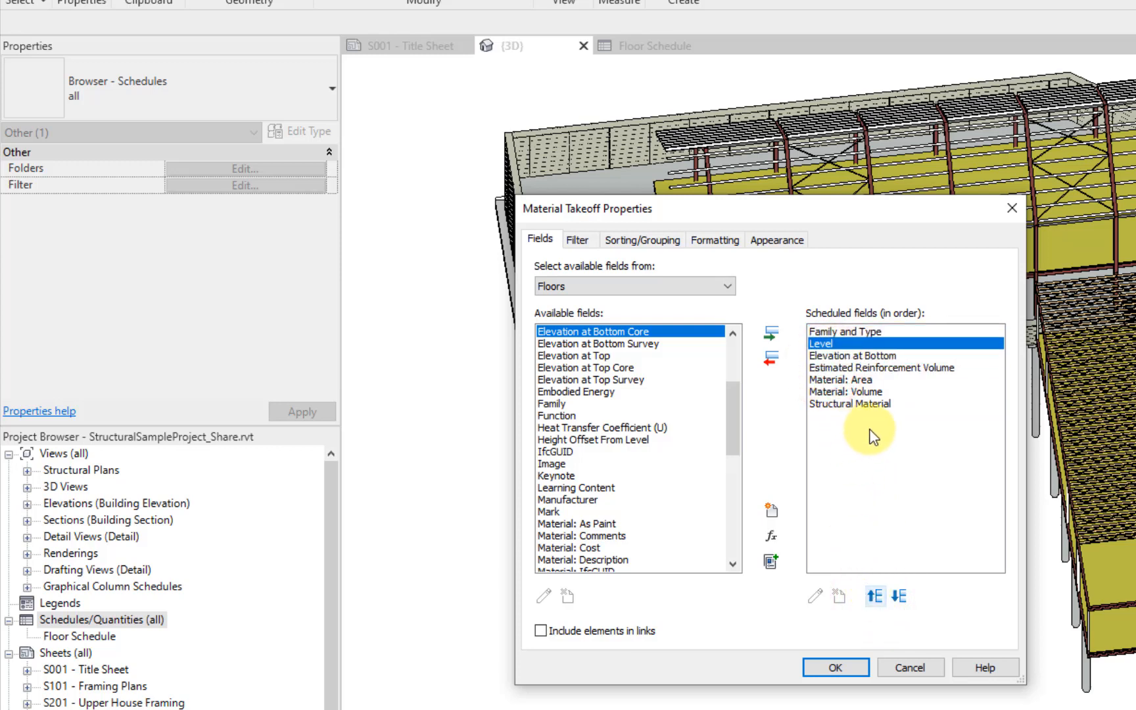
Step: Move Estimated Reinforcement Volume to the end of the scheduled fields and generate the Floor Material Takeoff
click(897, 367)
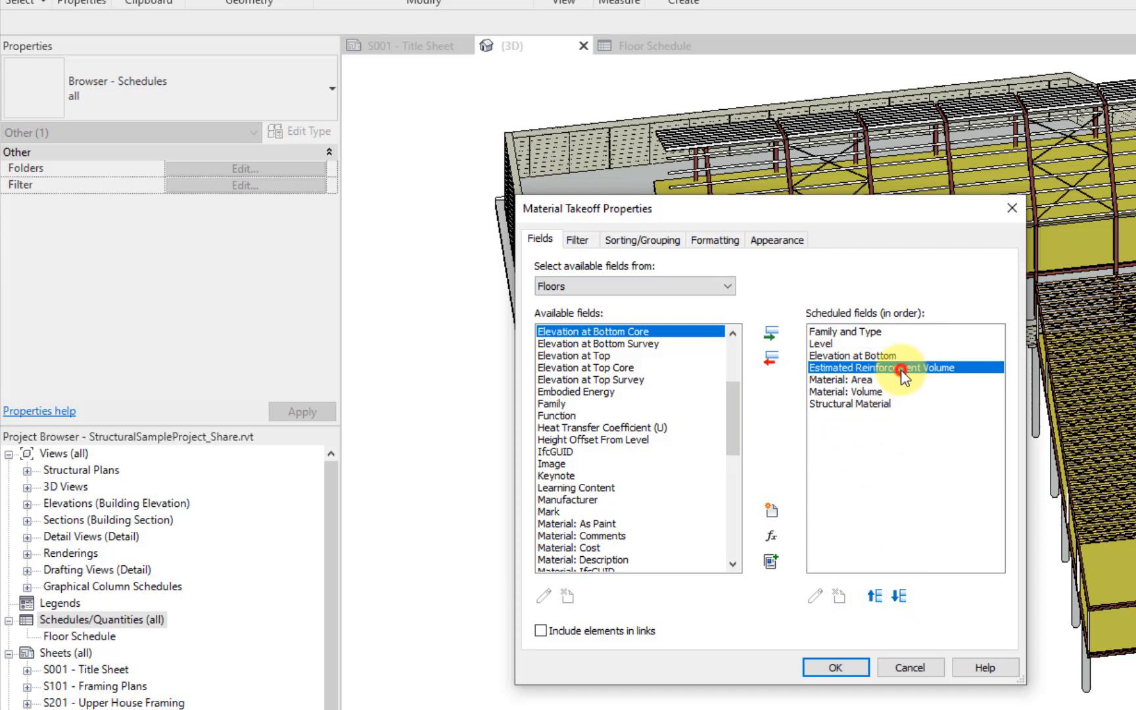
click(909, 597)
click(909, 597)
click(909, 597)
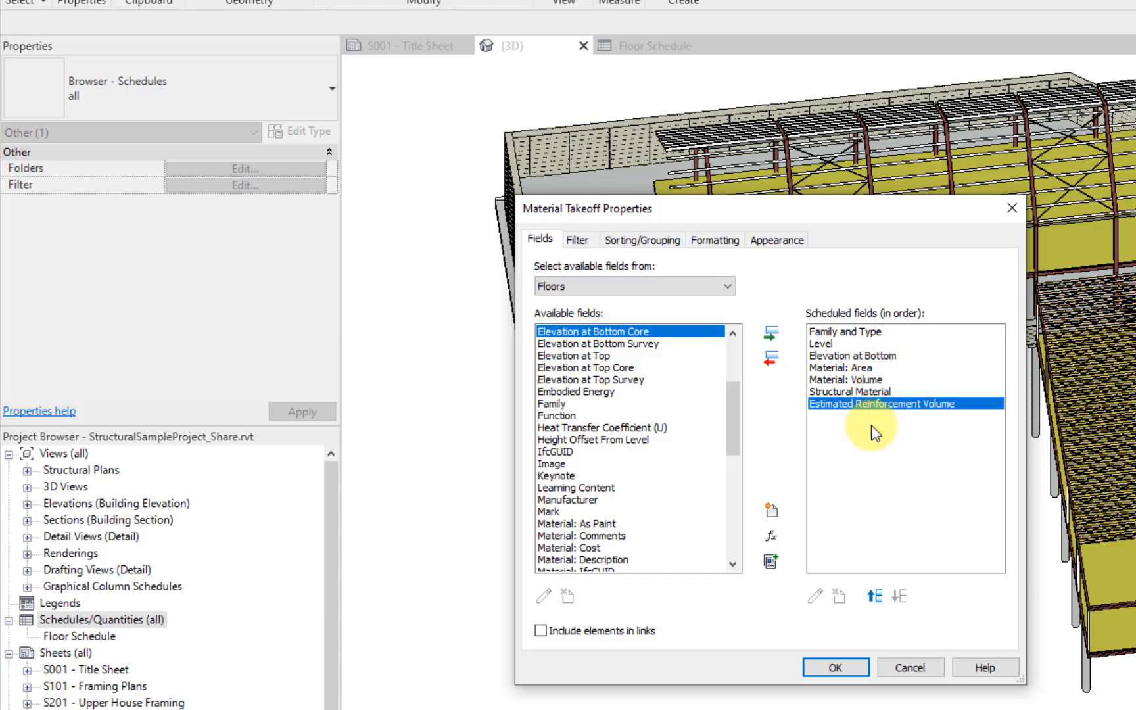
click(836, 668)
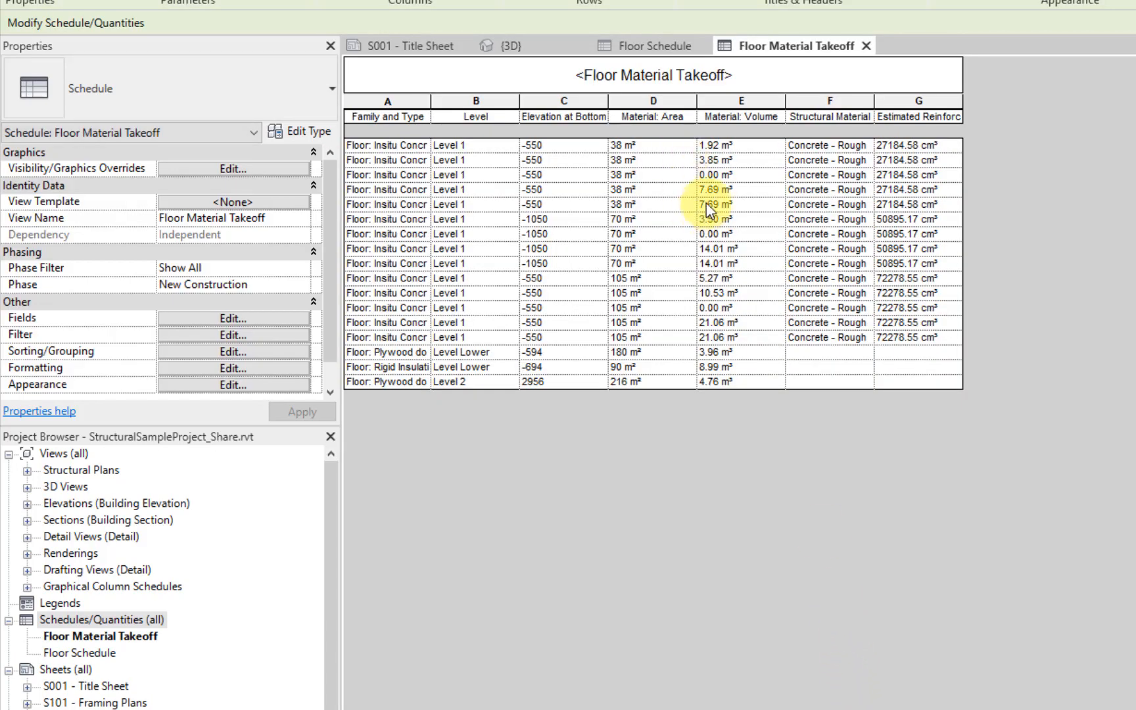
Step: Widen the takeoff's Family and Type column to show the full names, and compare its Insitu Concrete rows with the Floor Schedule
drag(431, 100, 523, 99)
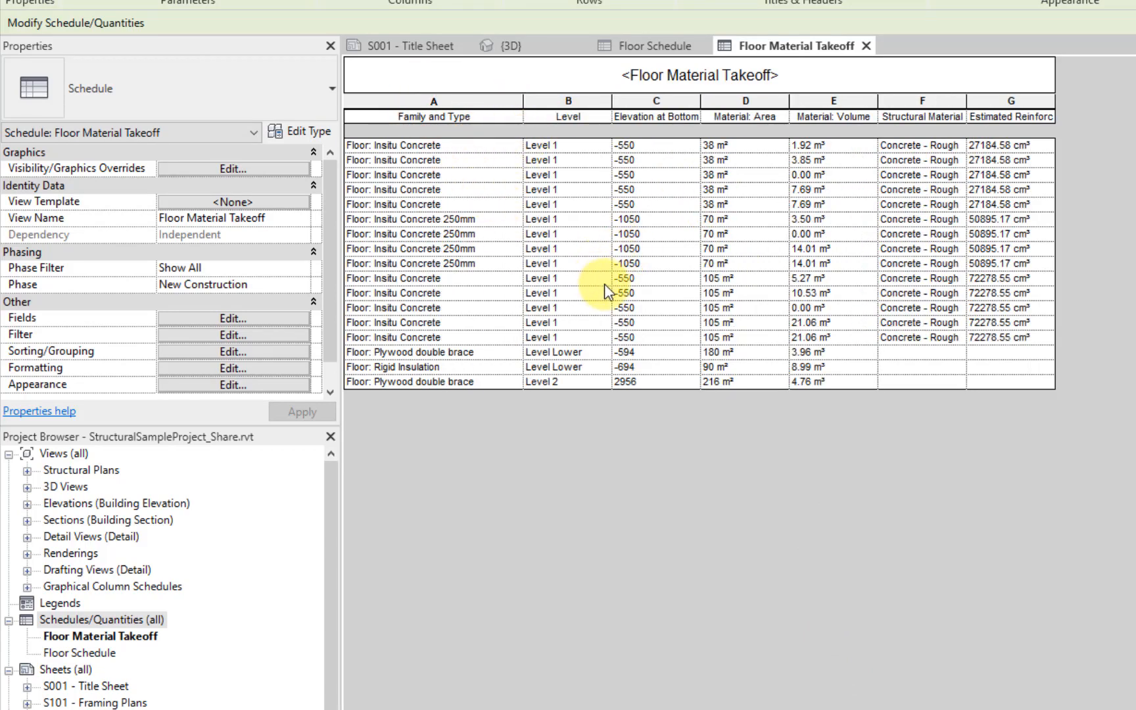
click(655, 46)
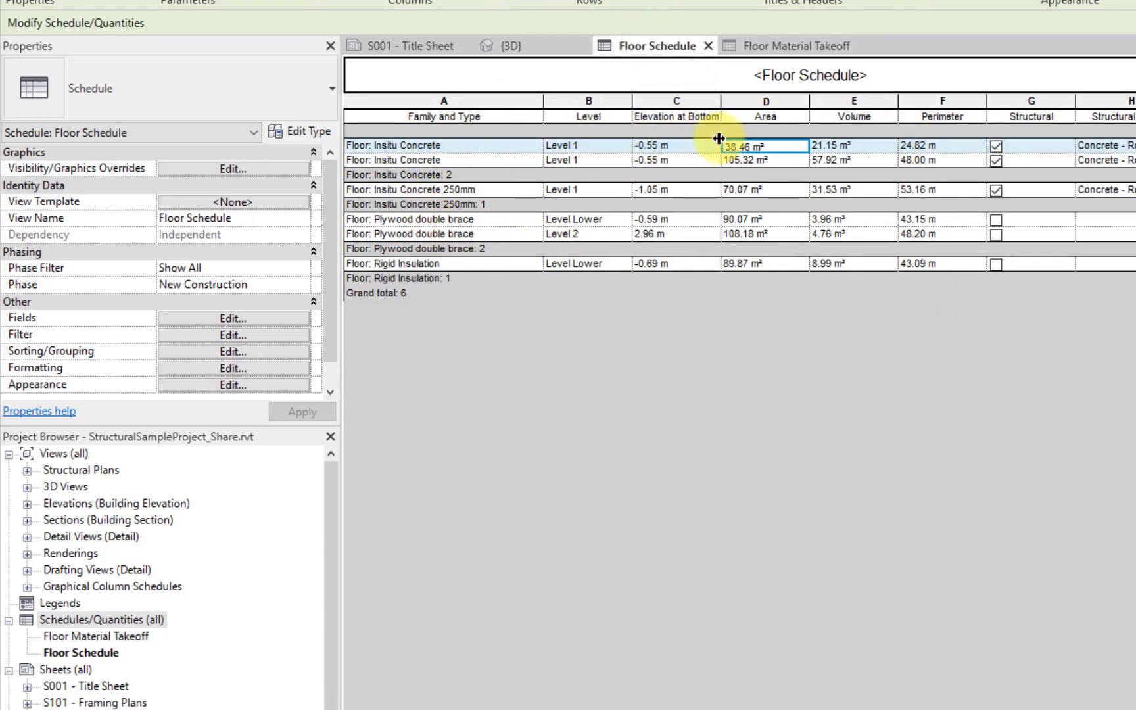
click(780, 42)
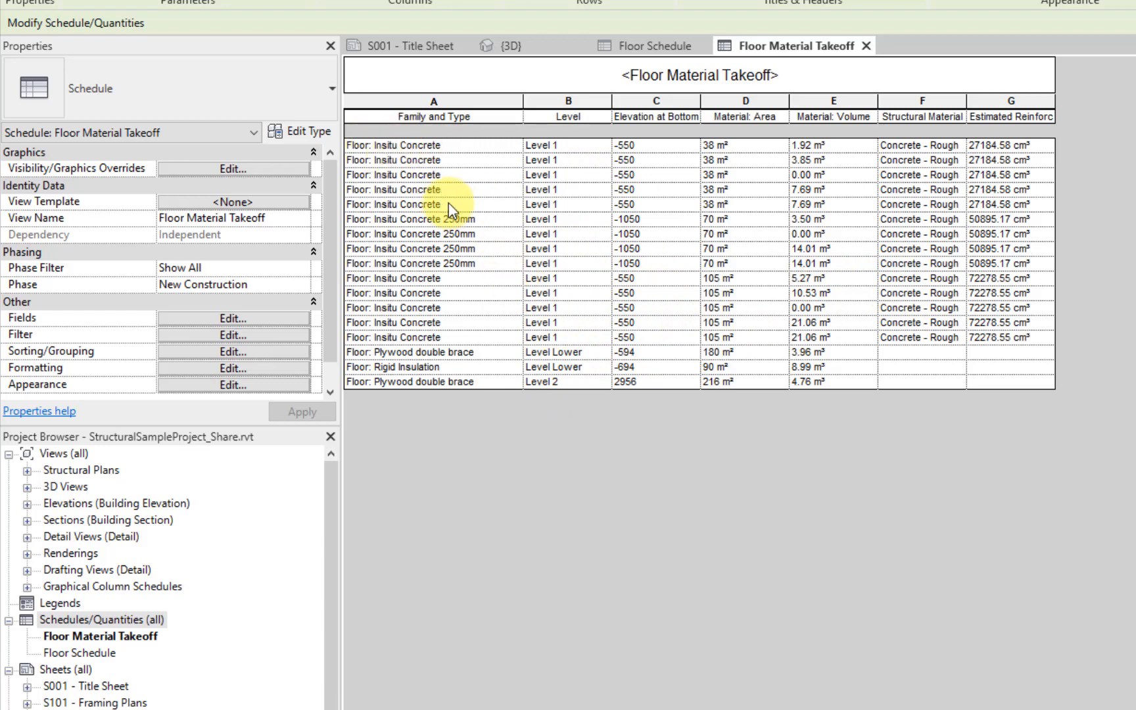
click(375, 145)
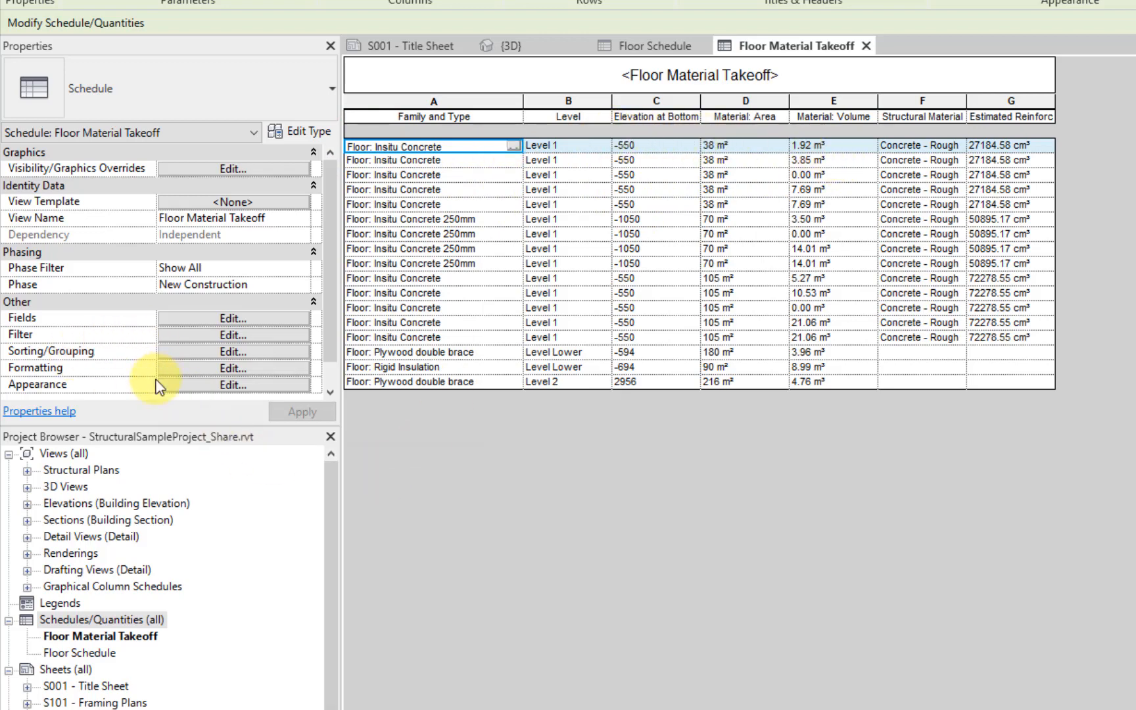
Step: Add Material: Name to the scheduled fields of the Floor Material Takeoff
click(236, 320)
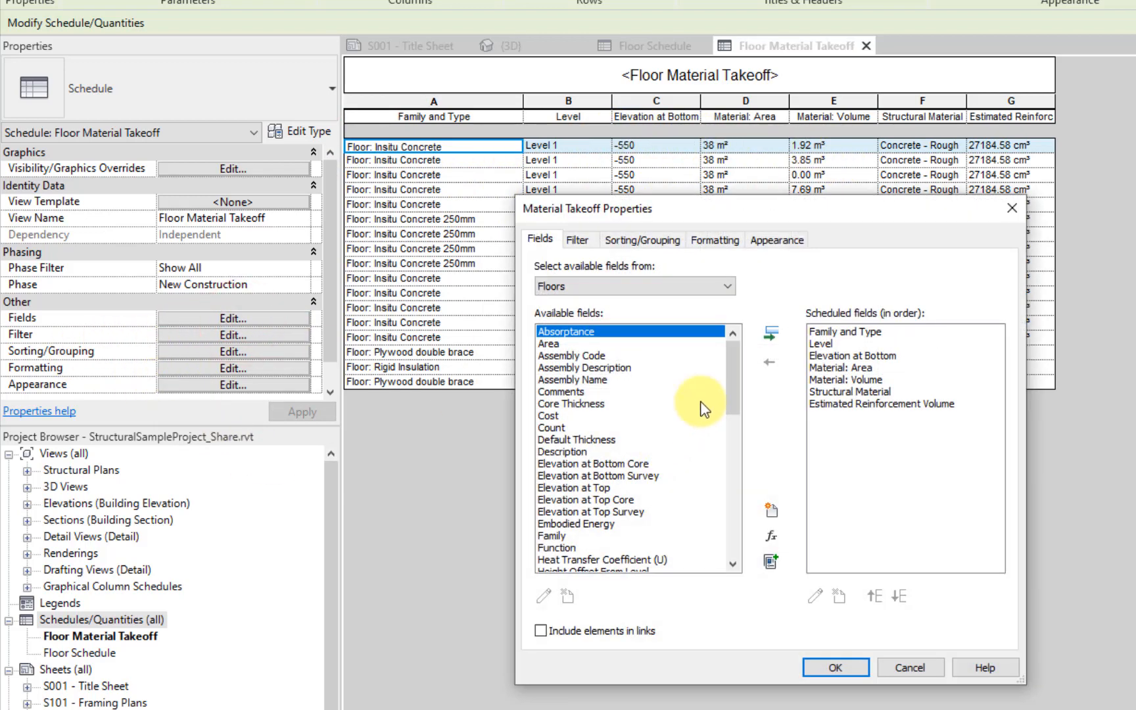
drag(733, 360, 733, 443)
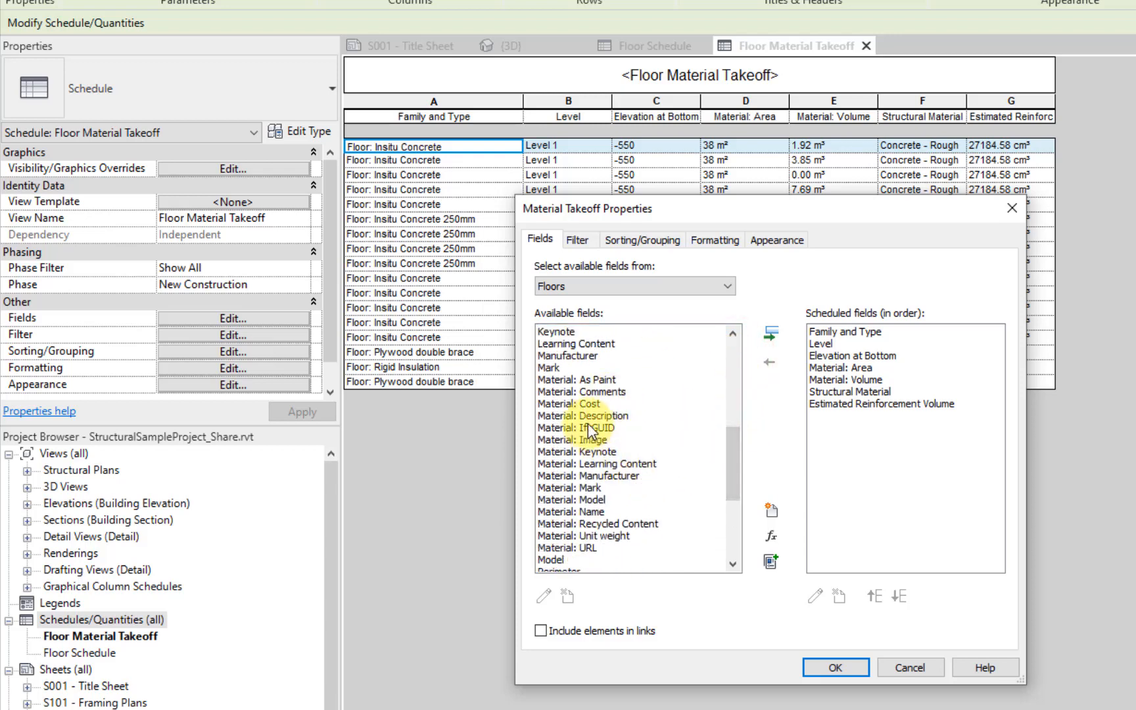
click(577, 512)
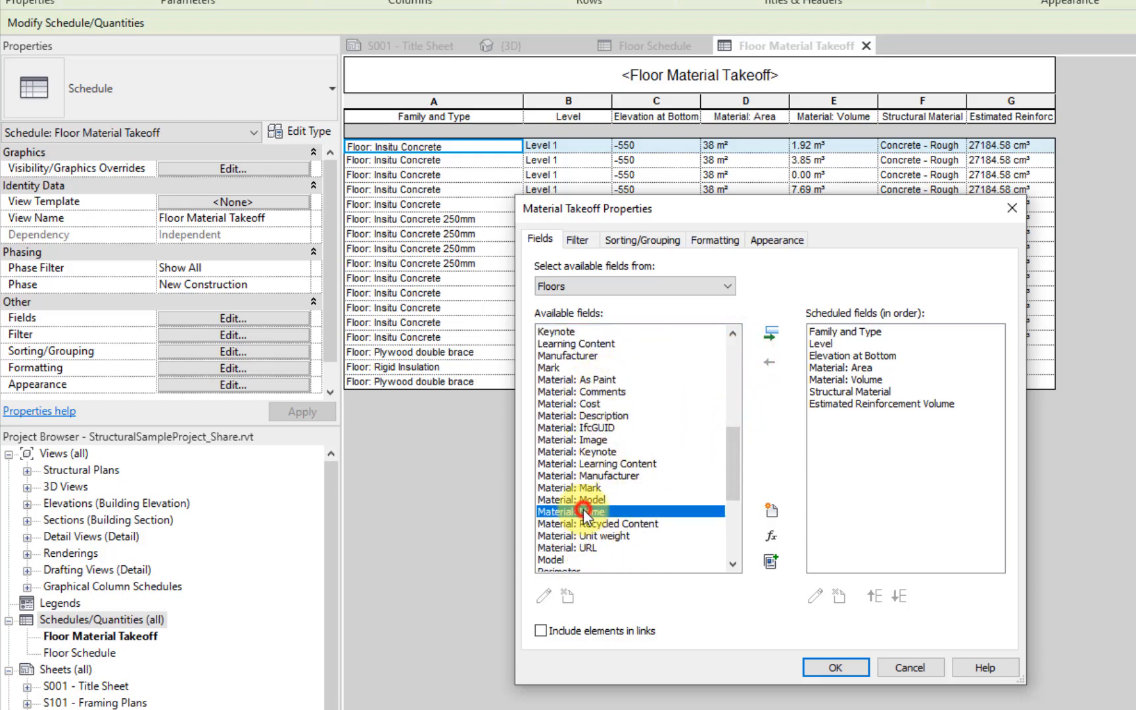
click(772, 337)
Step: Move Material: Name directly above Material: Area, apply the field order, and widen the new column to show the full material names
click(864, 418)
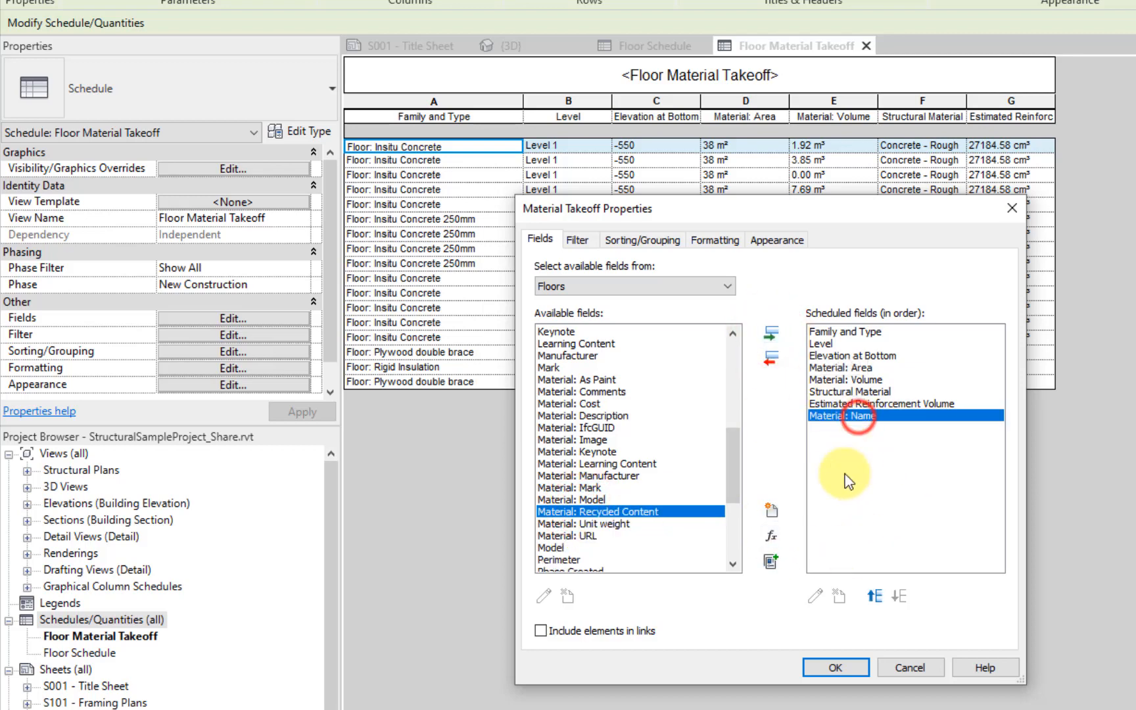
click(884, 595)
click(885, 595)
click(884, 595)
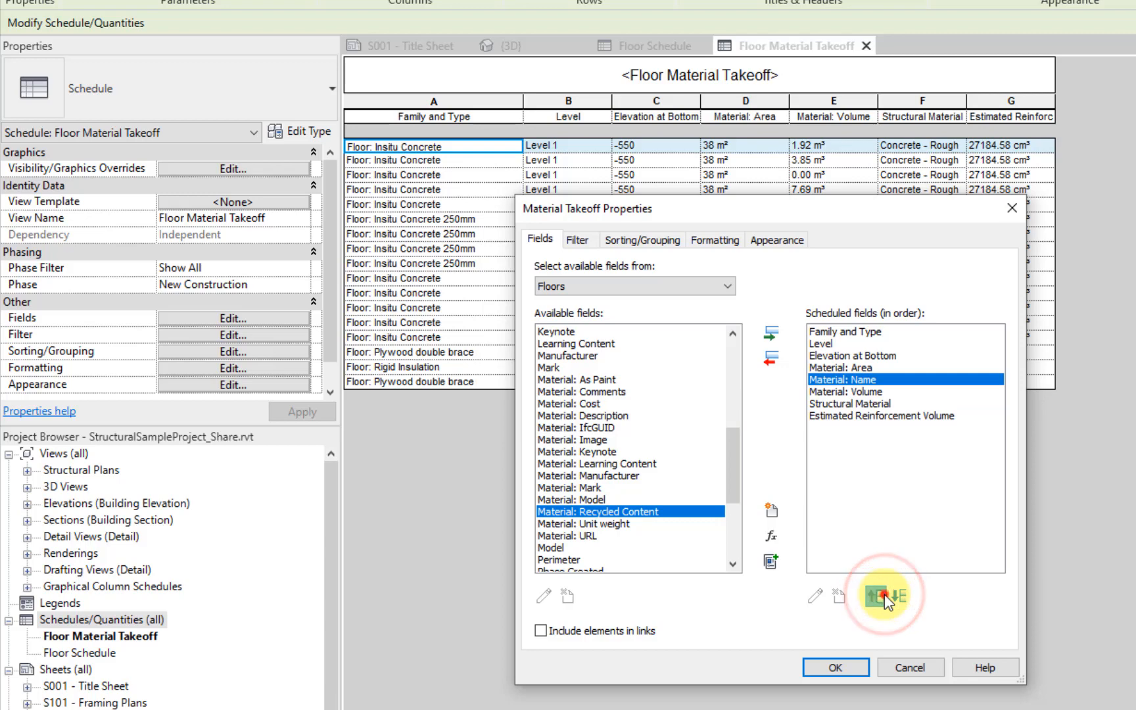
click(885, 595)
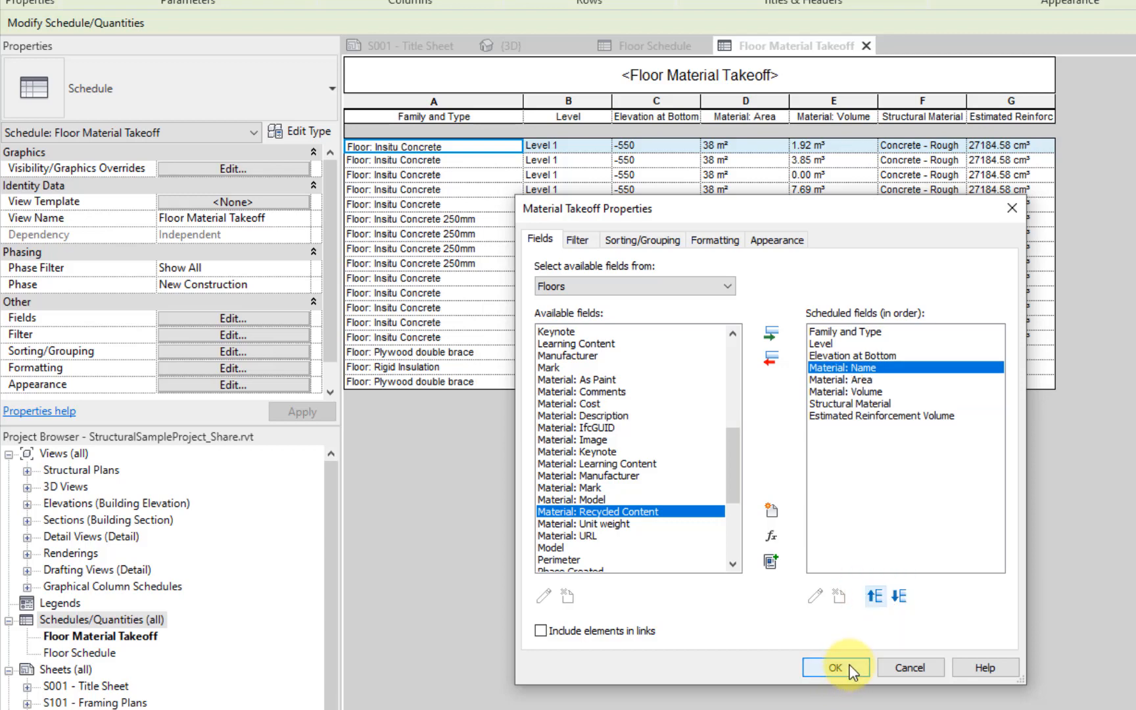
click(850, 670)
drag(789, 100, 875, 100)
Step: Select the first five Insitu Concrete rows of the takeoff and review the material listed for each
click(416, 206)
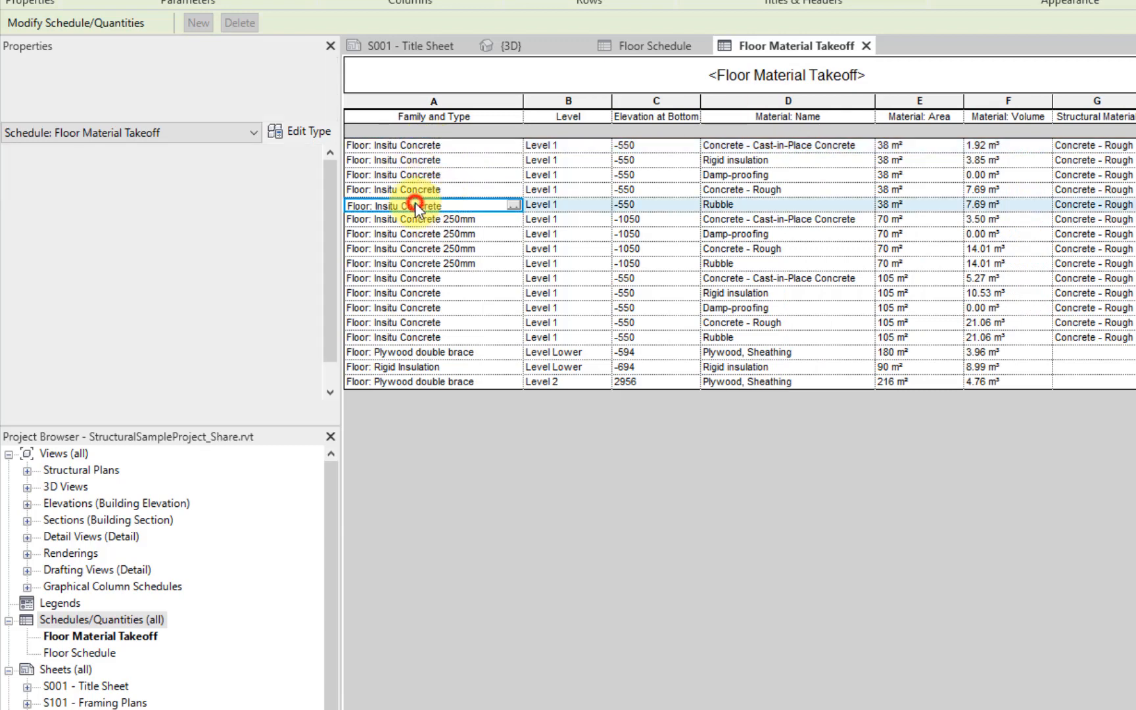
click(437, 145)
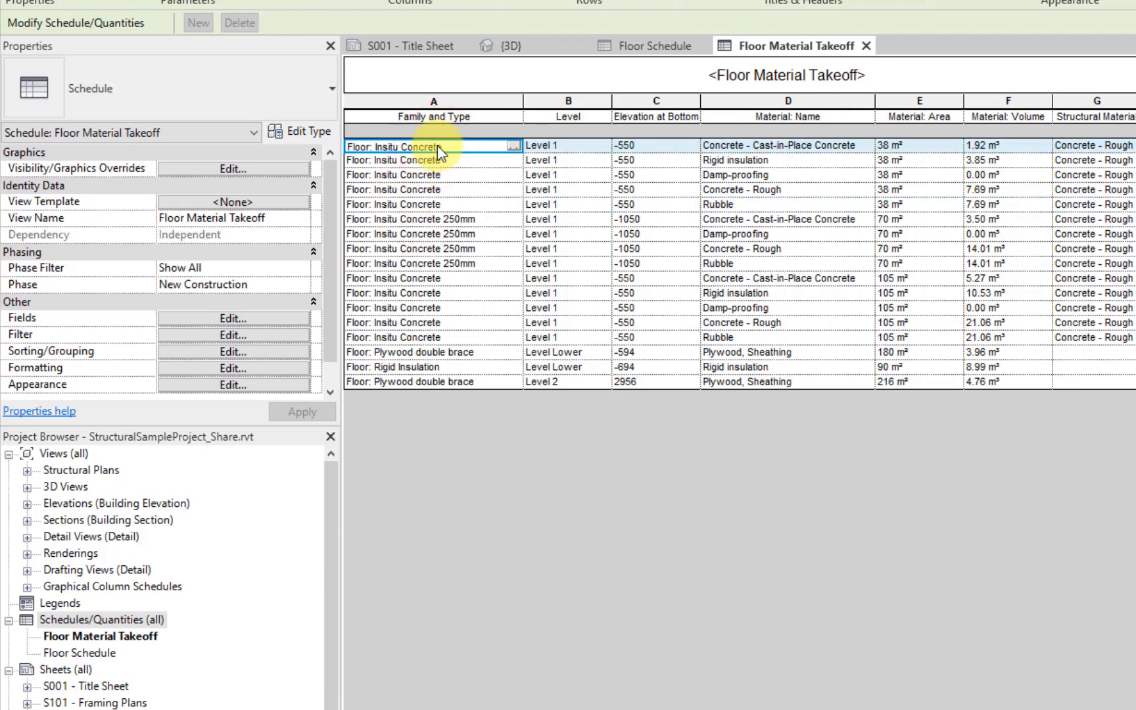
shift+click(434, 205)
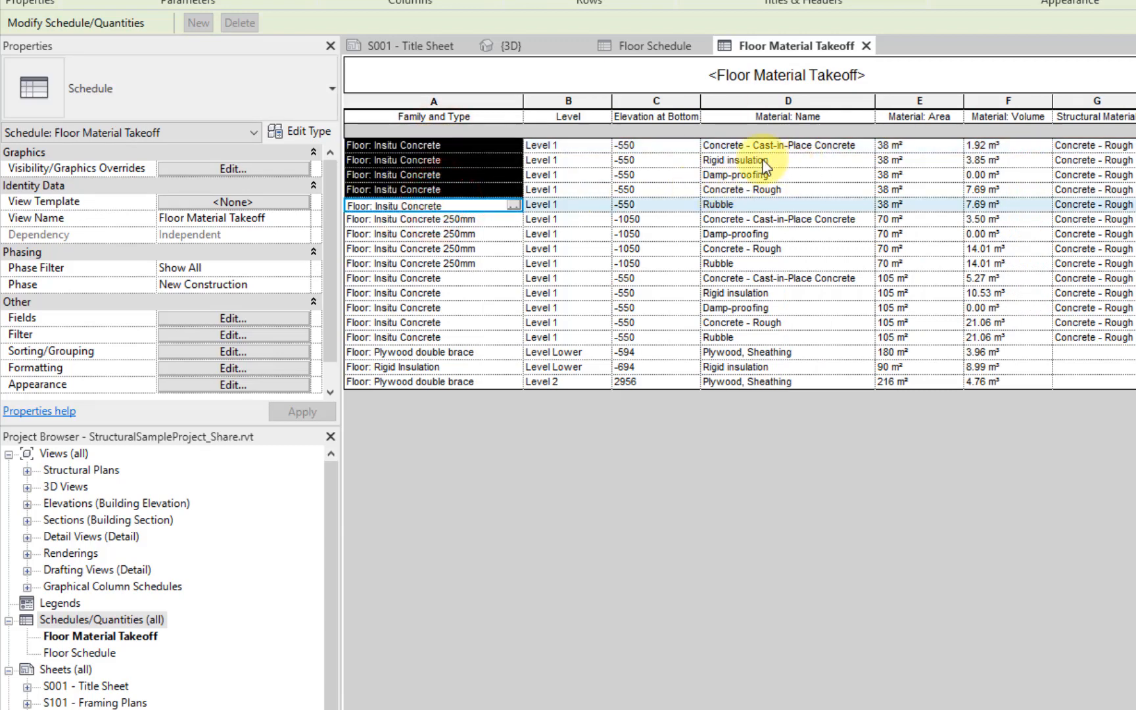
click(464, 174)
click(456, 145)
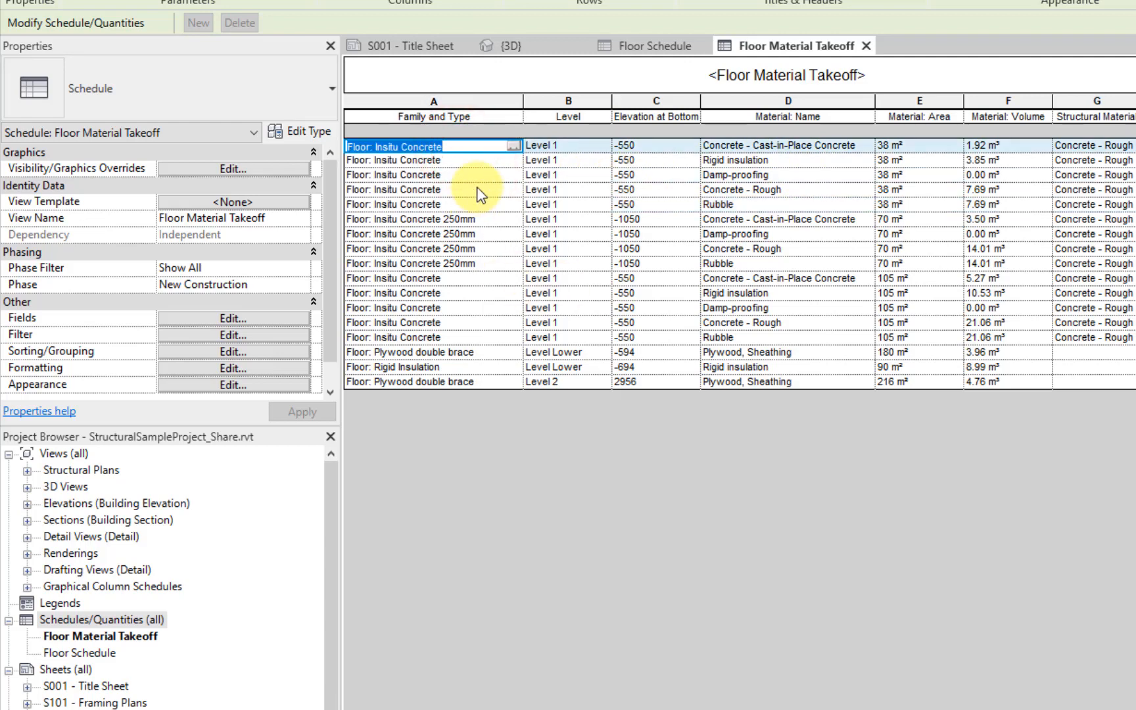
Step: Check in the 3D view which floor the takeoff's Cast-in-Place Concrete and Damp-proofing rows of the first Insitu Concrete group refer to
click(534, 48)
click(790, 339)
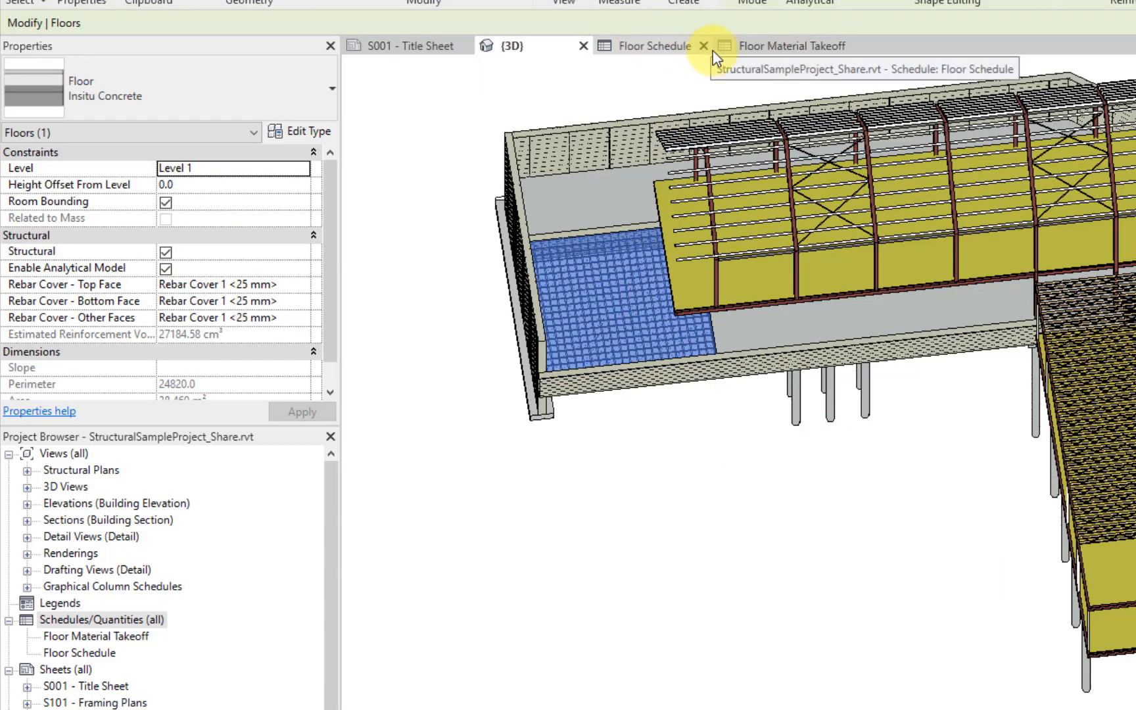
click(778, 42)
click(433, 178)
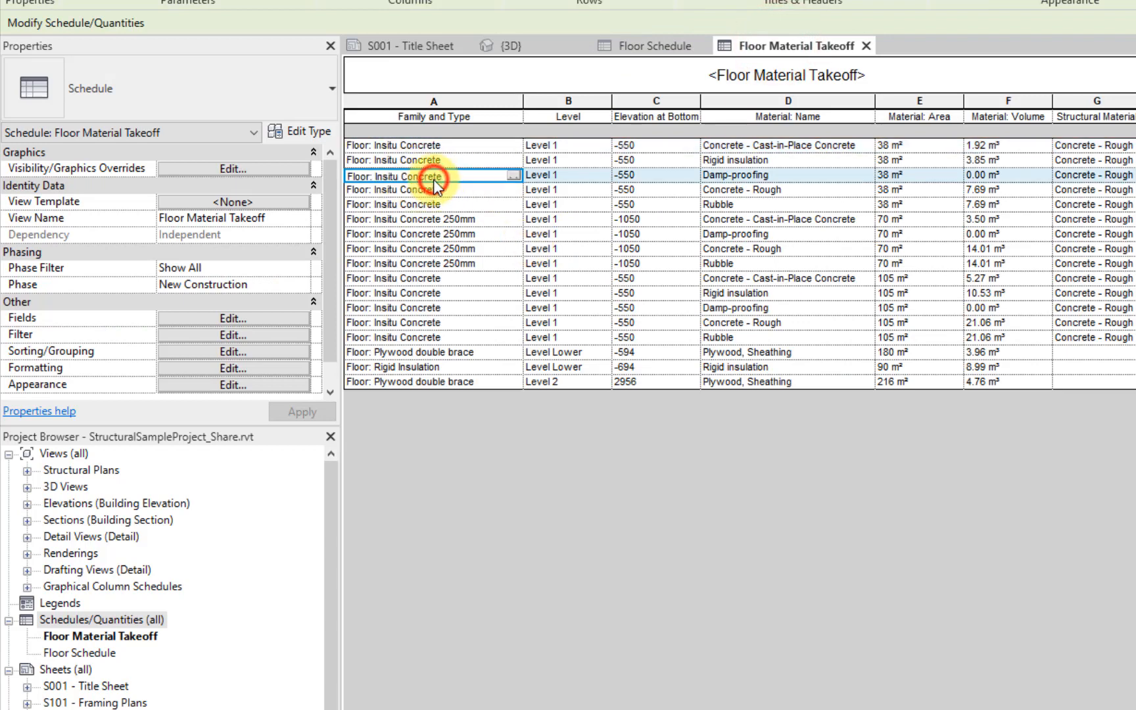
click(511, 45)
click(660, 240)
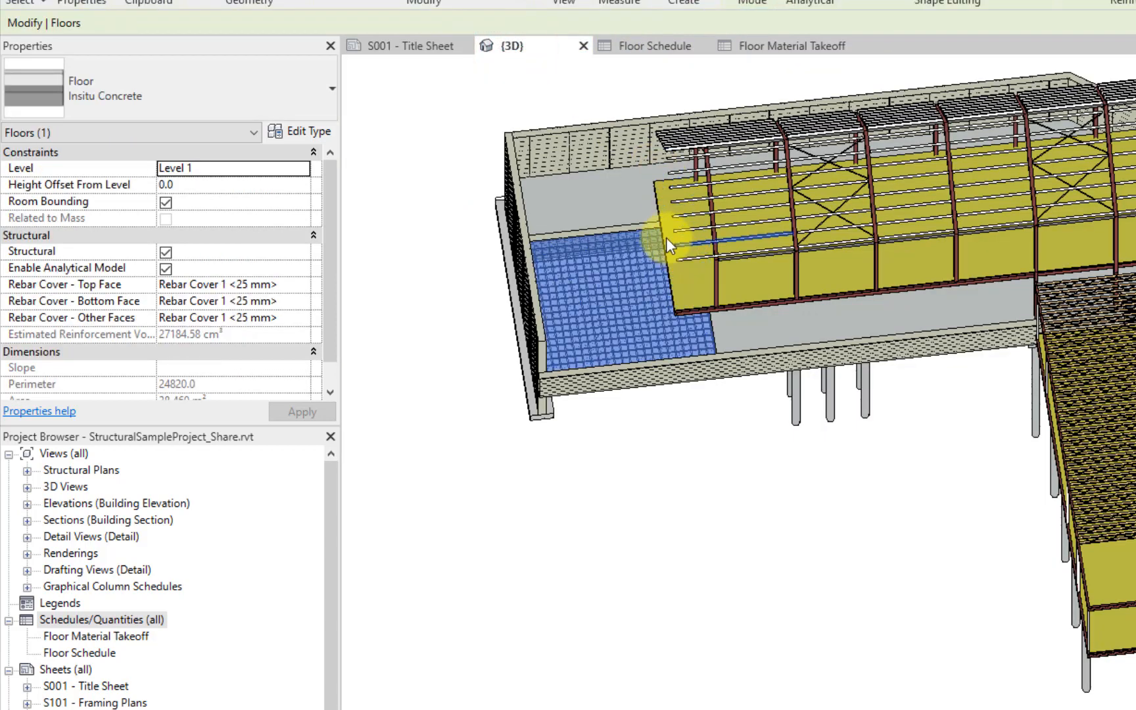
click(780, 47)
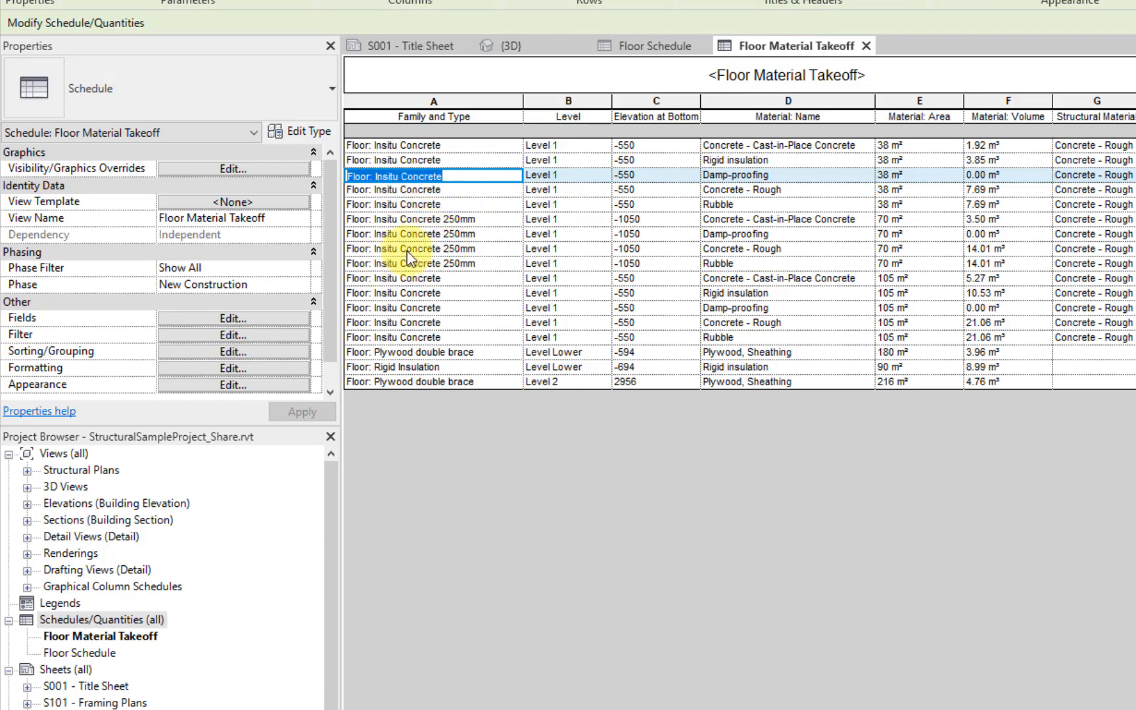
Step: Locate the floor of the takeoff's Insitu Concrete 250mm, Concrete - Rough row in the 3D view
click(431, 249)
click(527, 46)
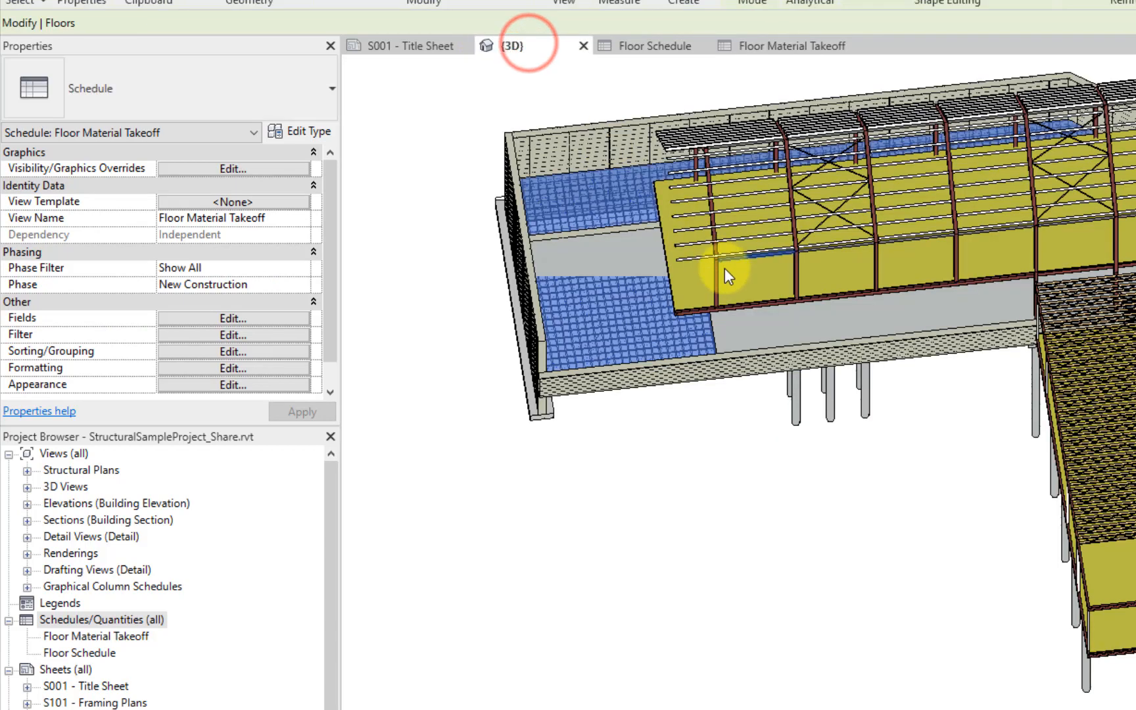
scroll(651, 210, up, 3)
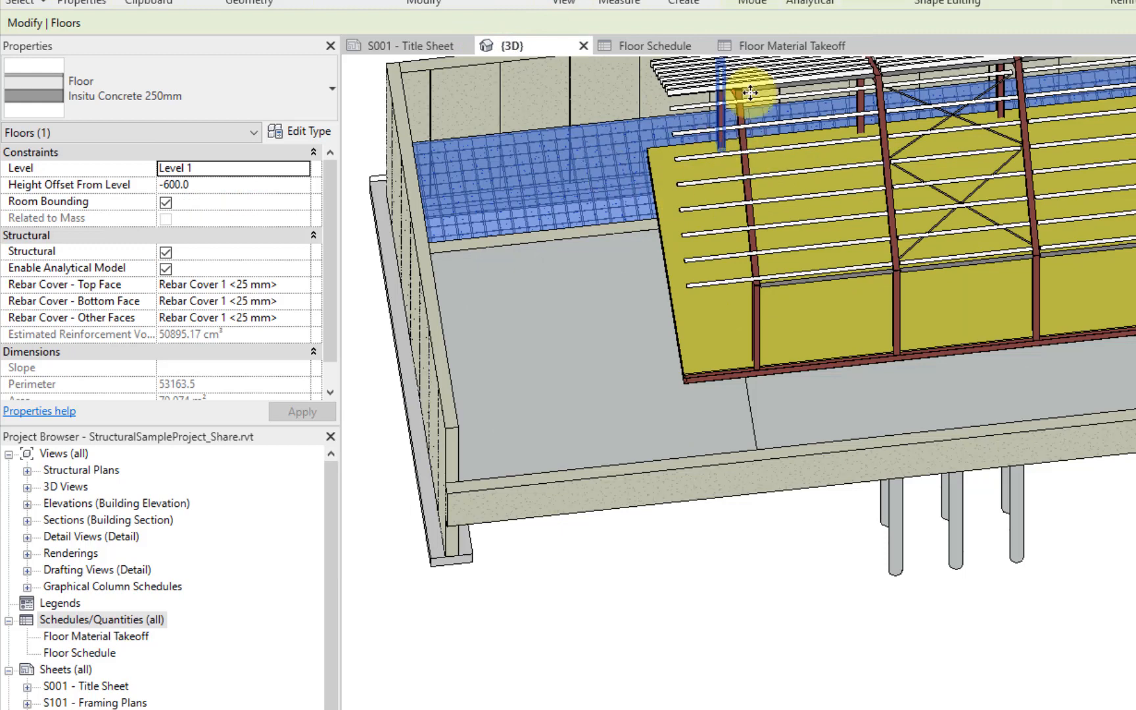
click(801, 46)
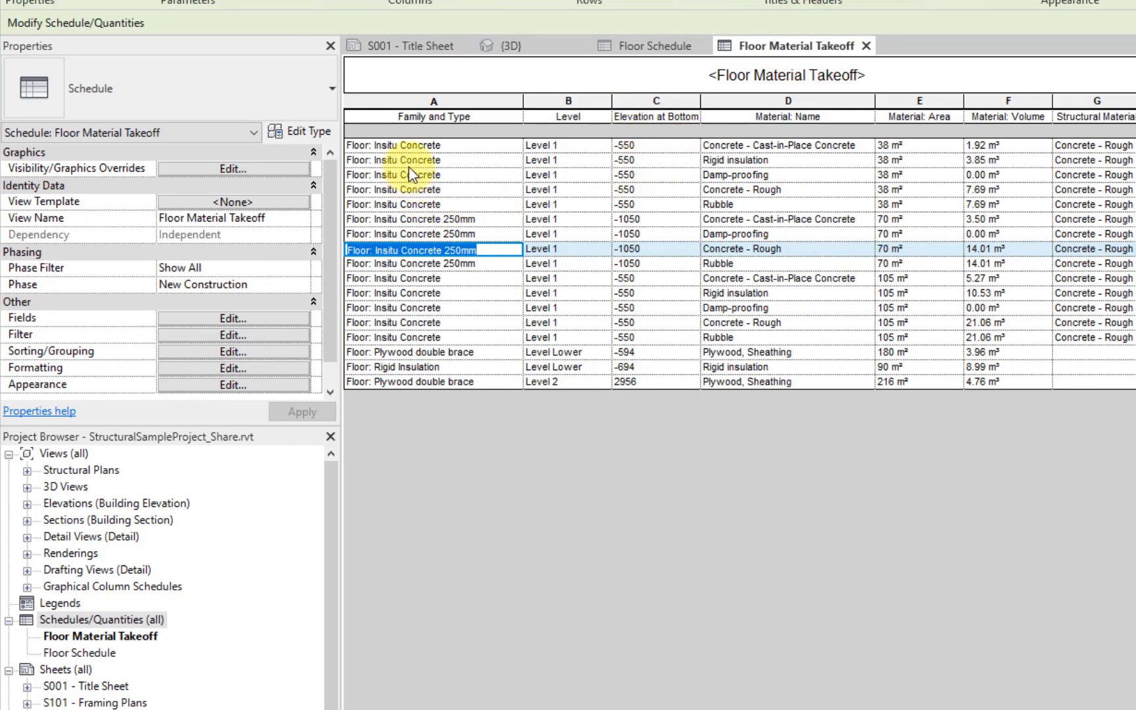
Step: Select the five 38 m² Insitu Concrete rows together, inspect the matching floor in the 3D view, and clear the selection
click(421, 146)
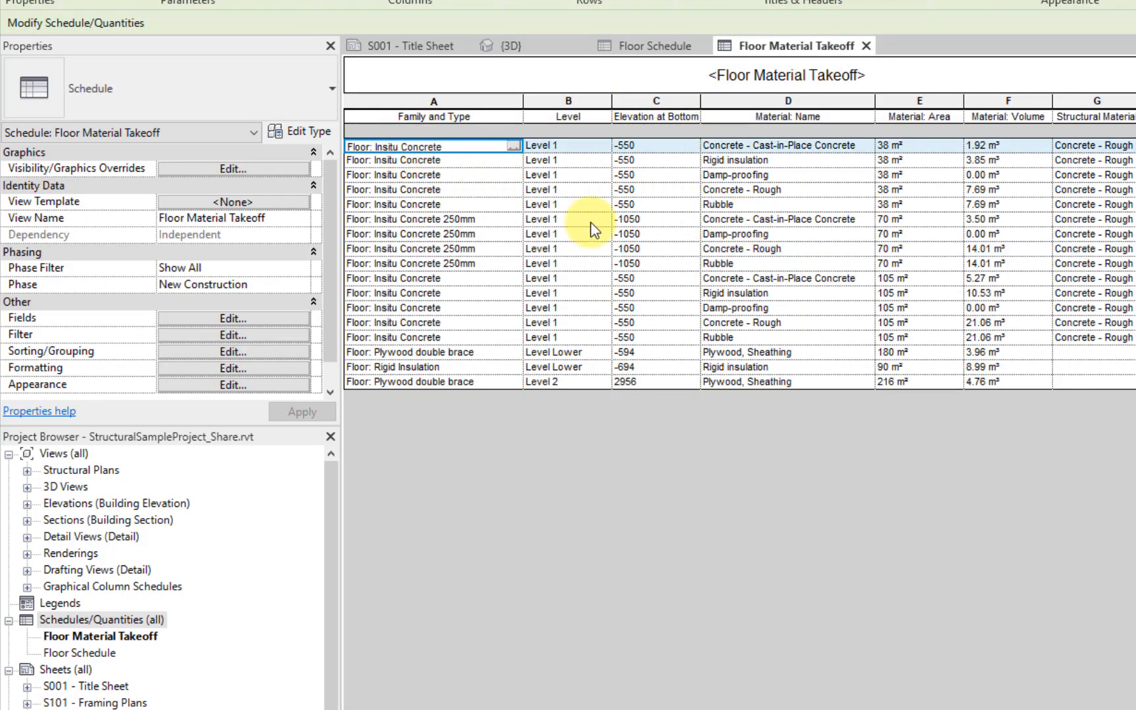
shift+click(419, 204)
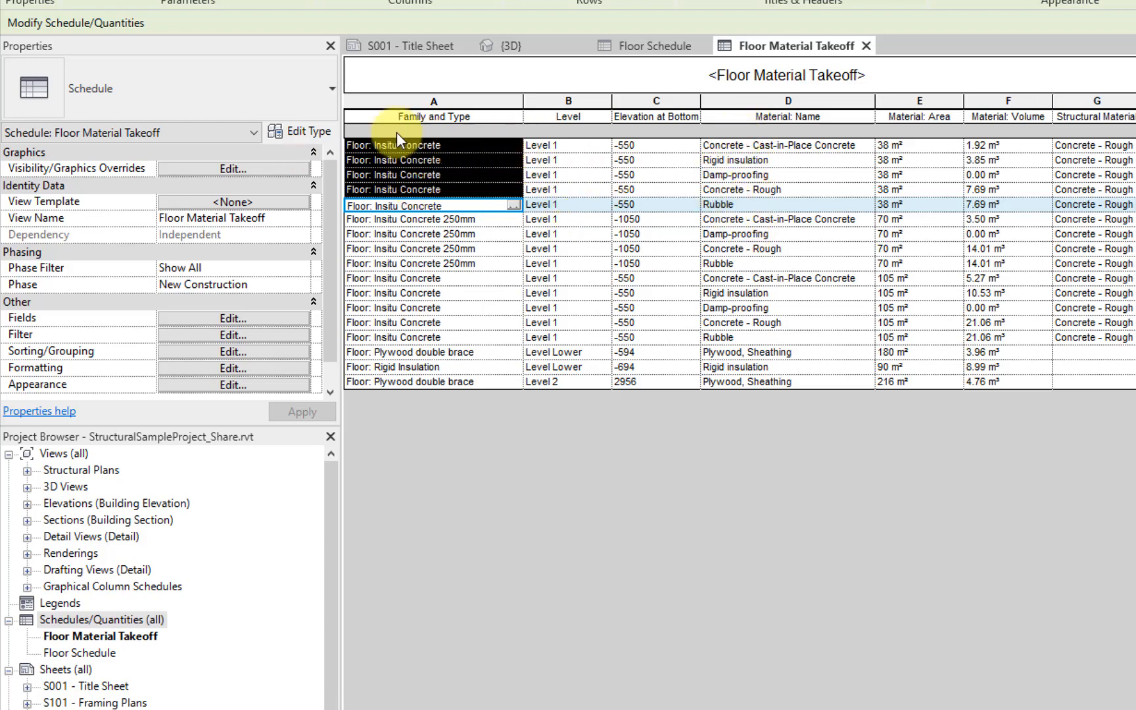
click(537, 48)
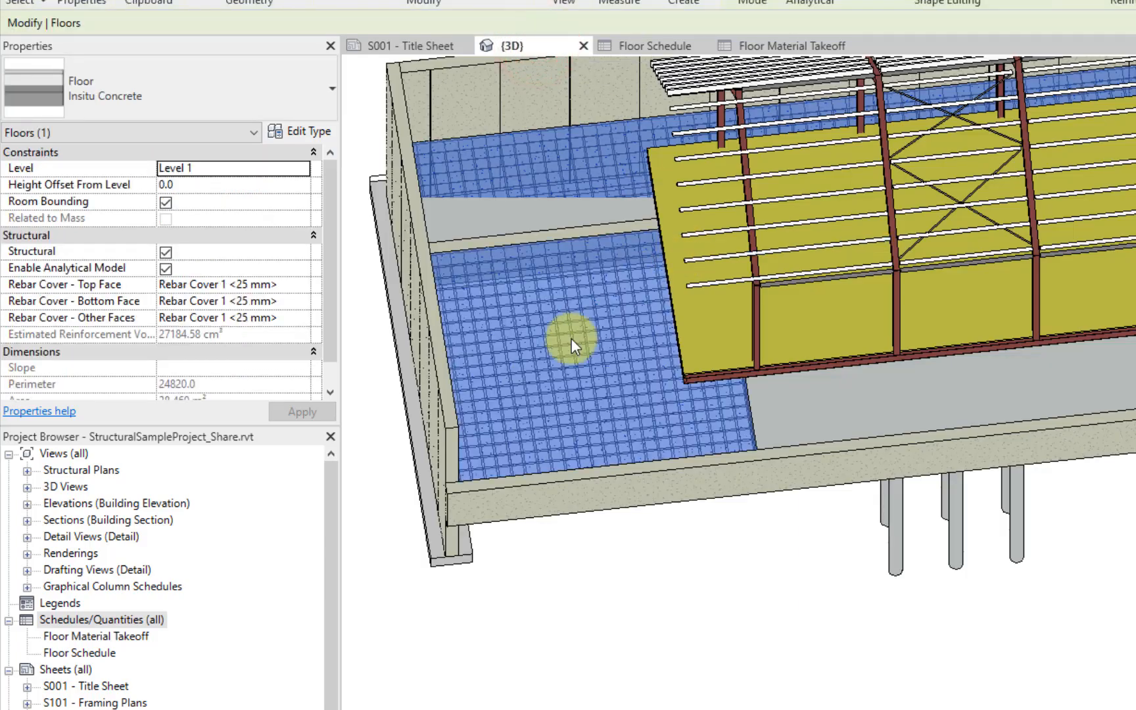
click(745, 551)
Step: Select the 38 m² Insitu Concrete floor in the 3D model and examine its type's layer materials and thicknesses without changing them
scroll(685, 372, up, 4)
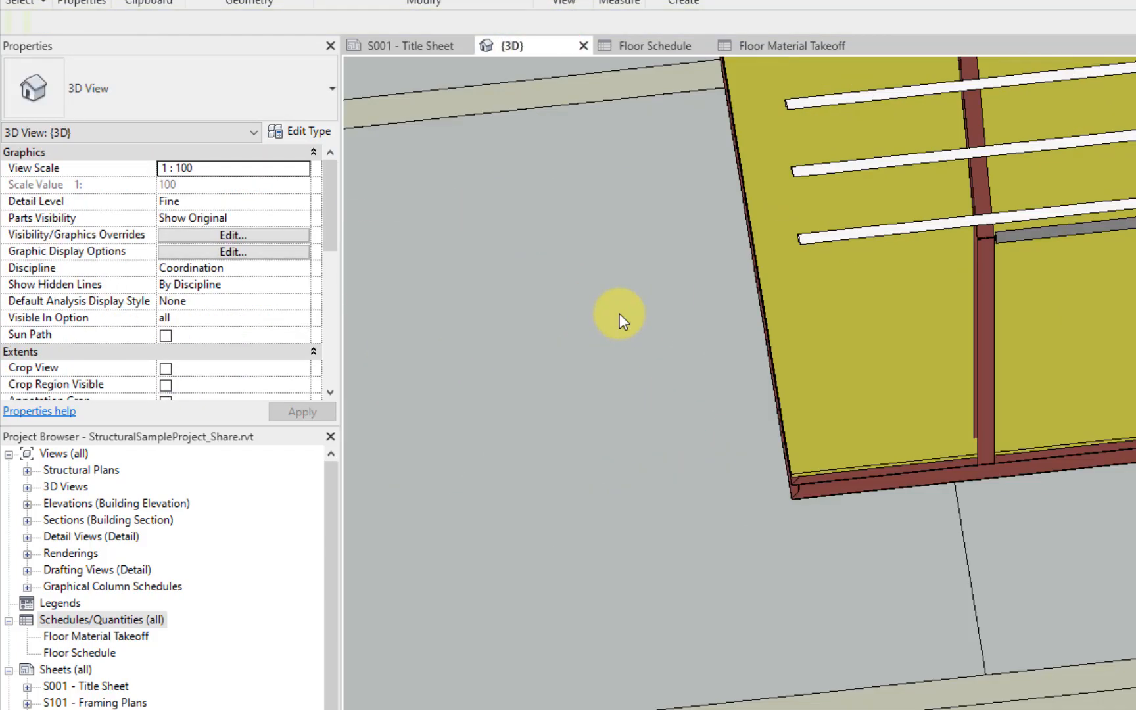
scroll(616, 317, down, 6)
click(581, 303)
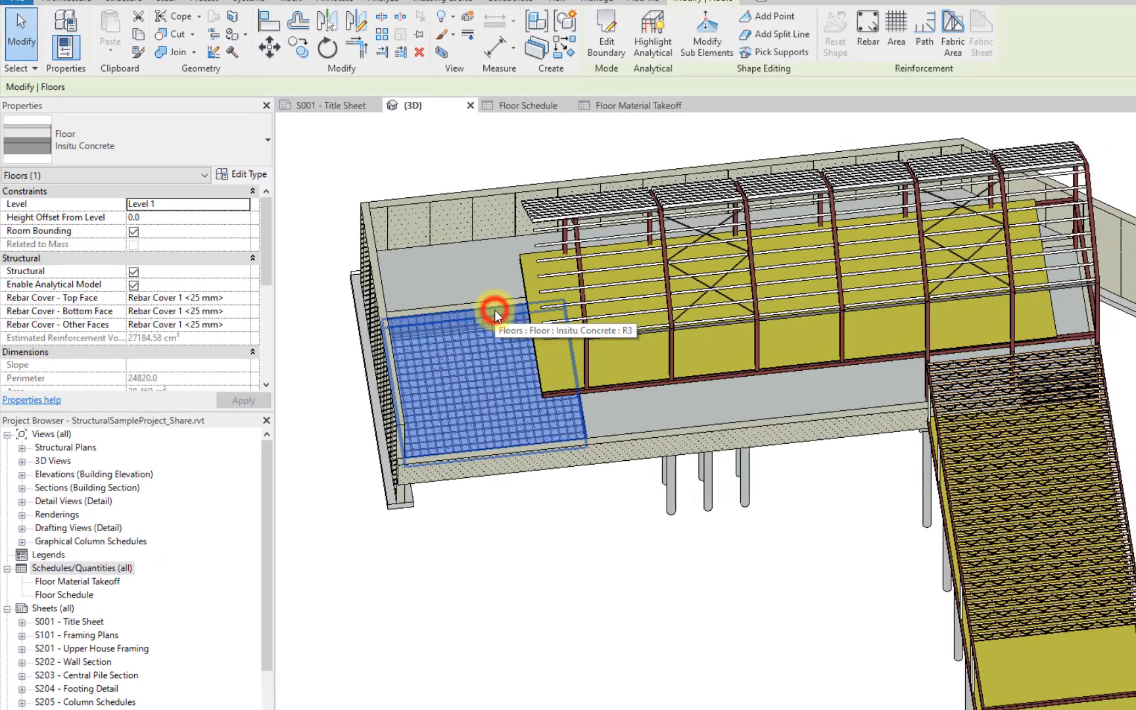
click(242, 174)
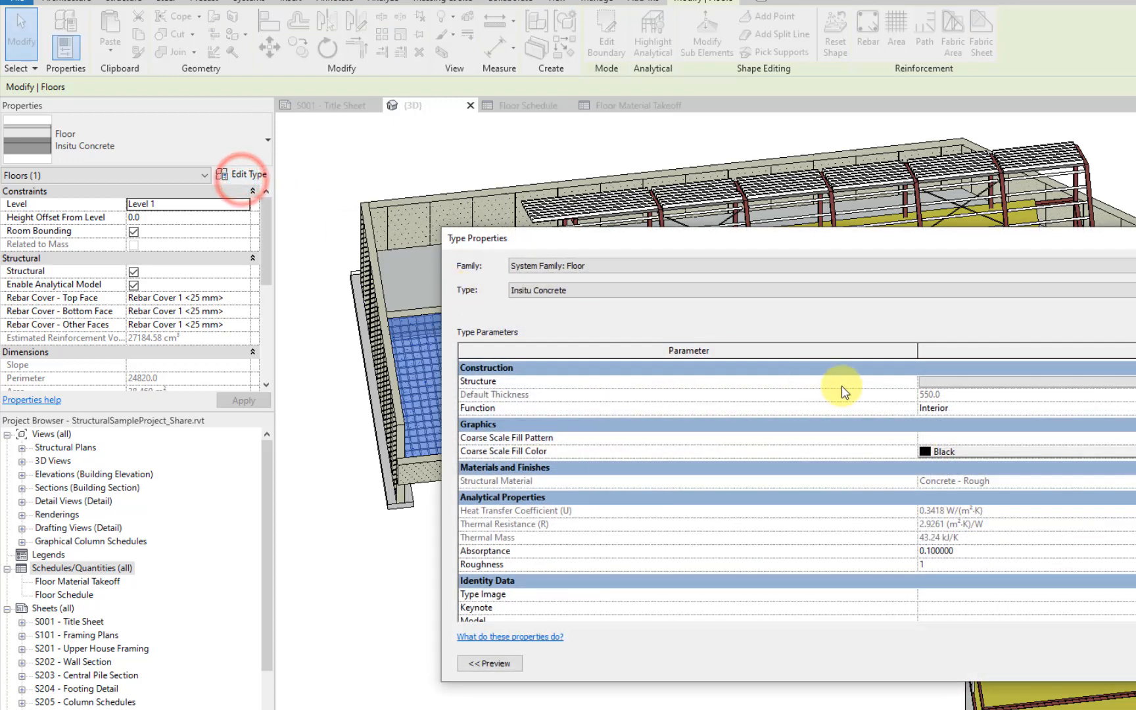
drag(990, 245, 786, 181)
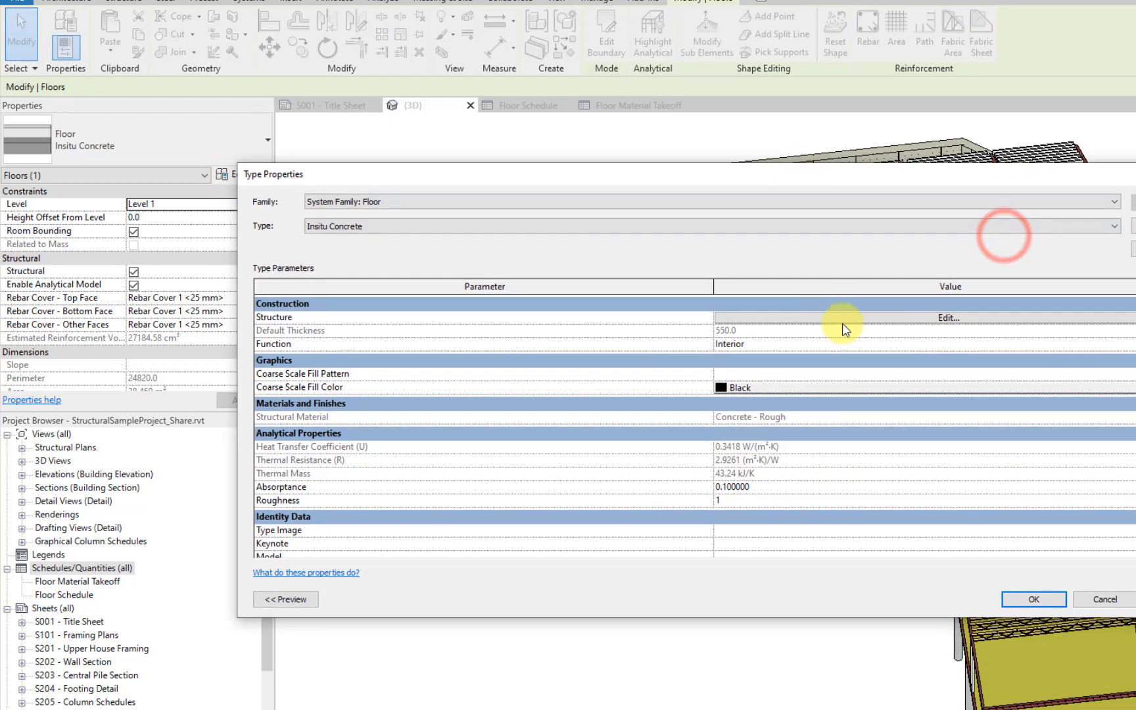
click(862, 321)
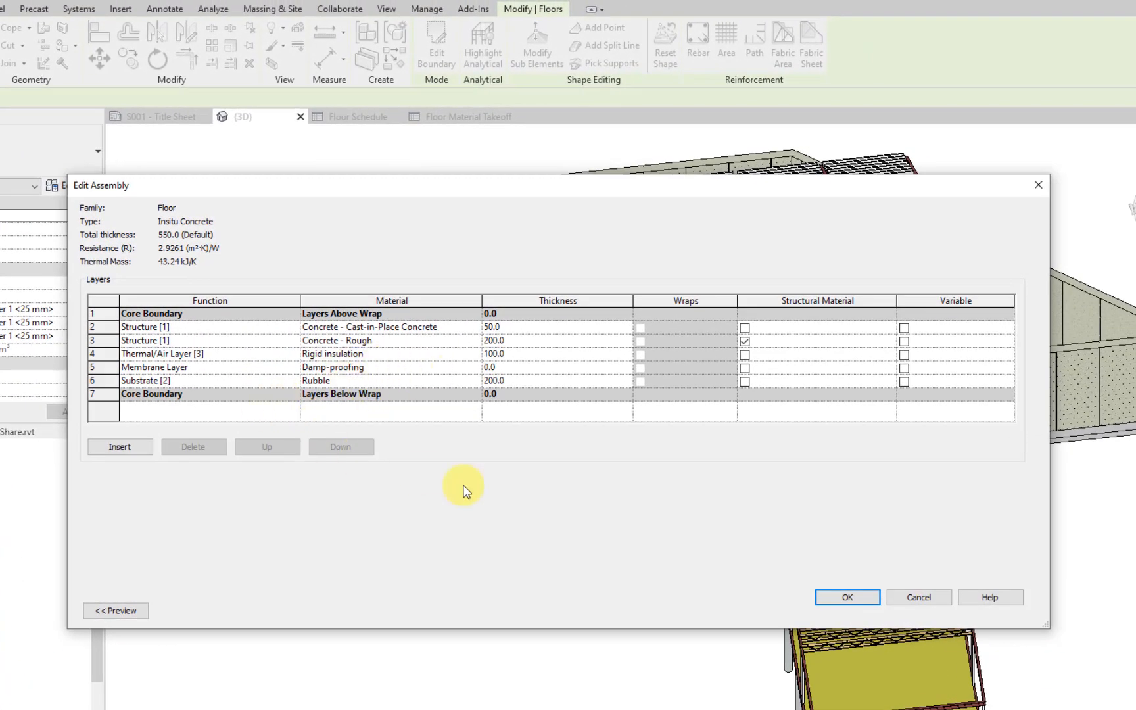
click(853, 603)
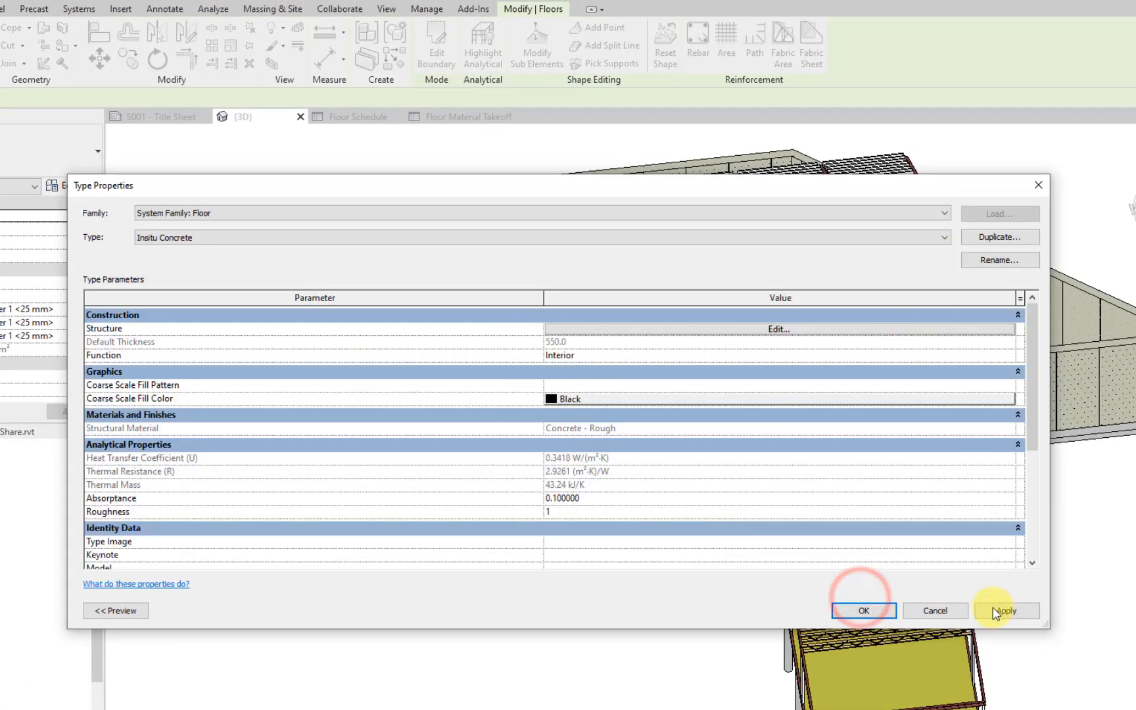
click(942, 611)
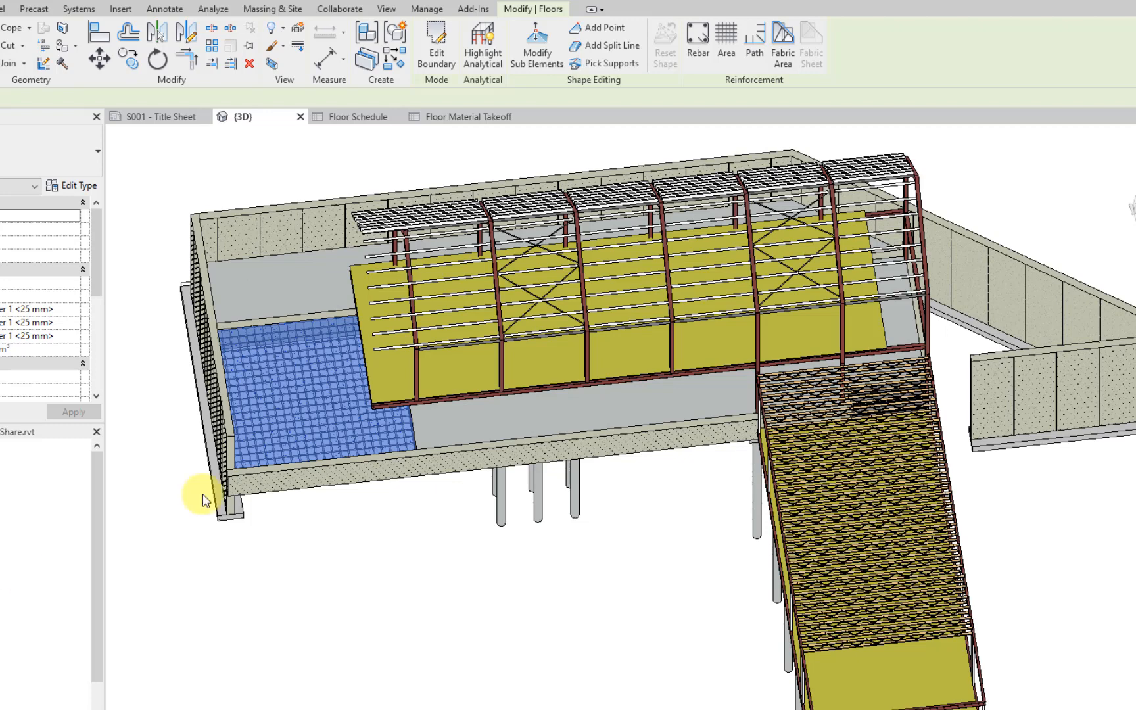
Step: Return to the Floor Material Takeoff and compare level, bottom elevation and material area across the first five Insitu Concrete rows
click(452, 117)
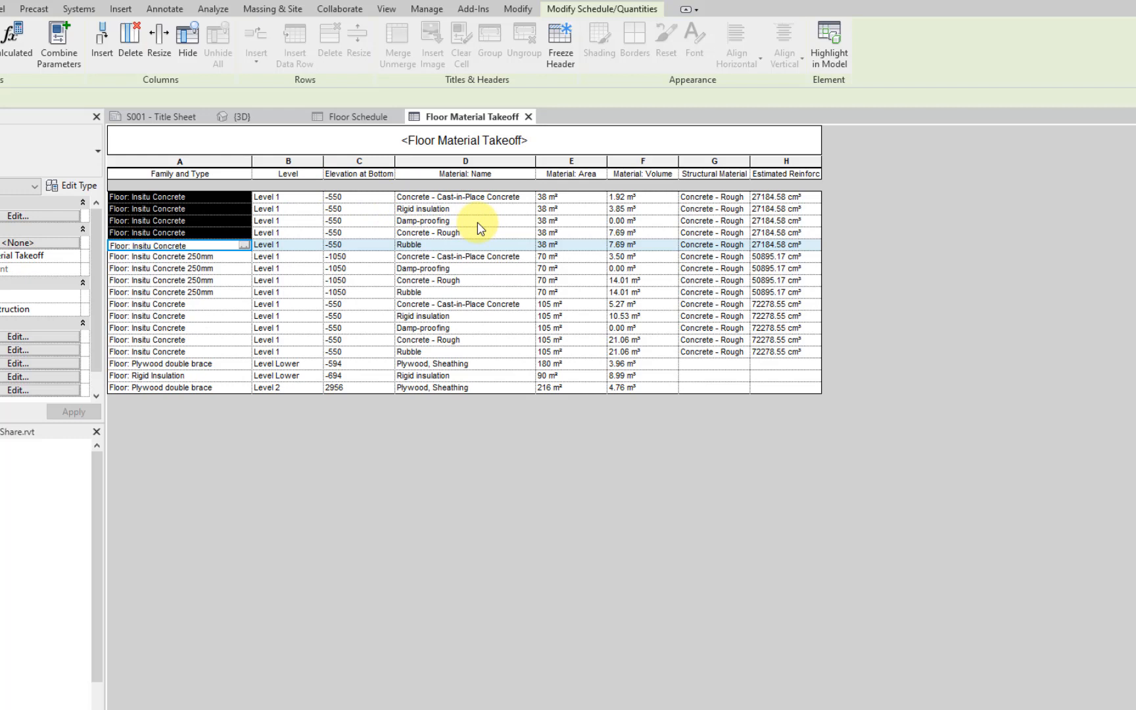
click(352, 199)
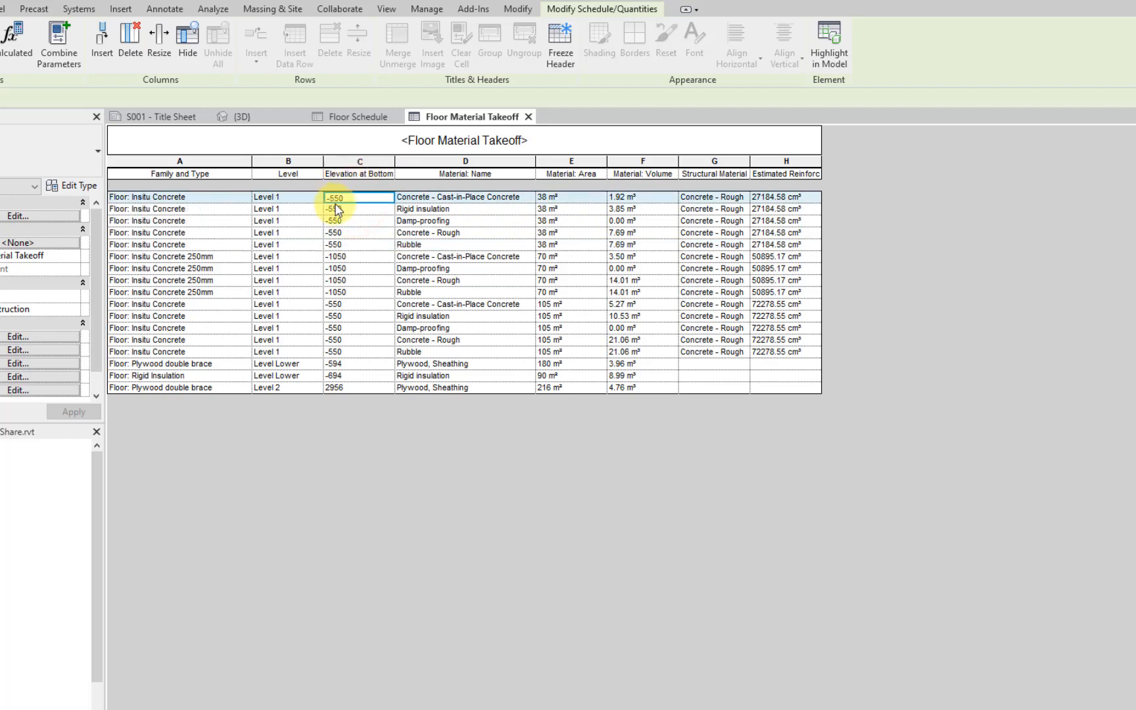
click(294, 197)
click(578, 197)
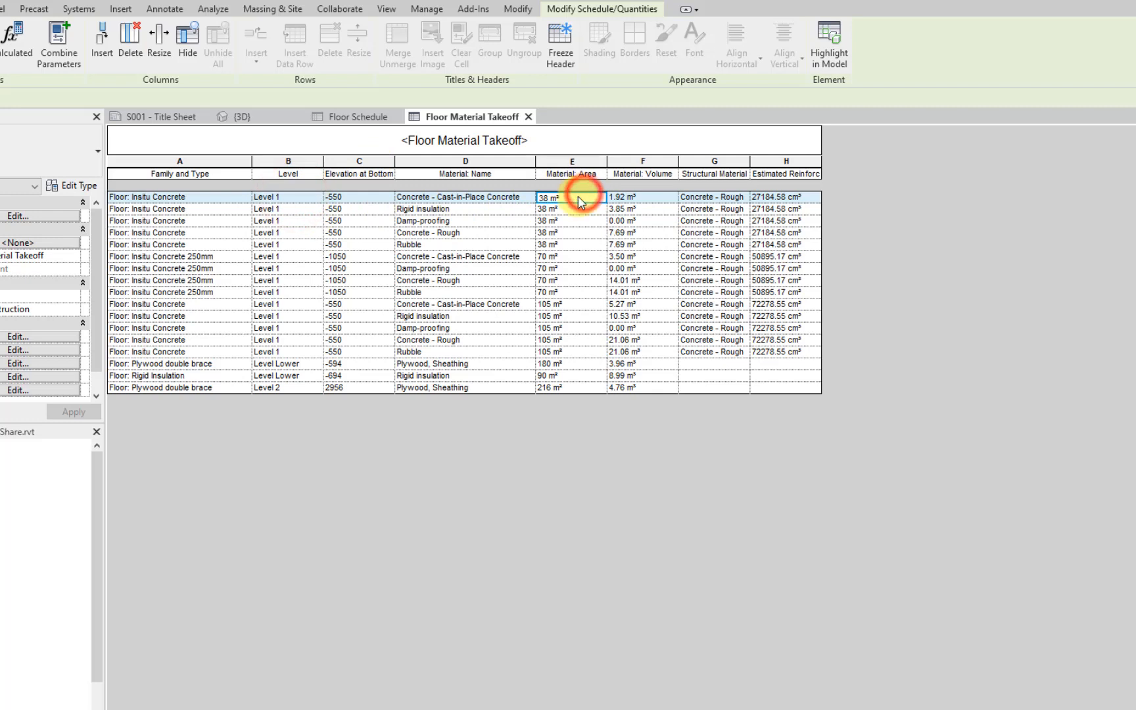
drag(580, 199, 583, 248)
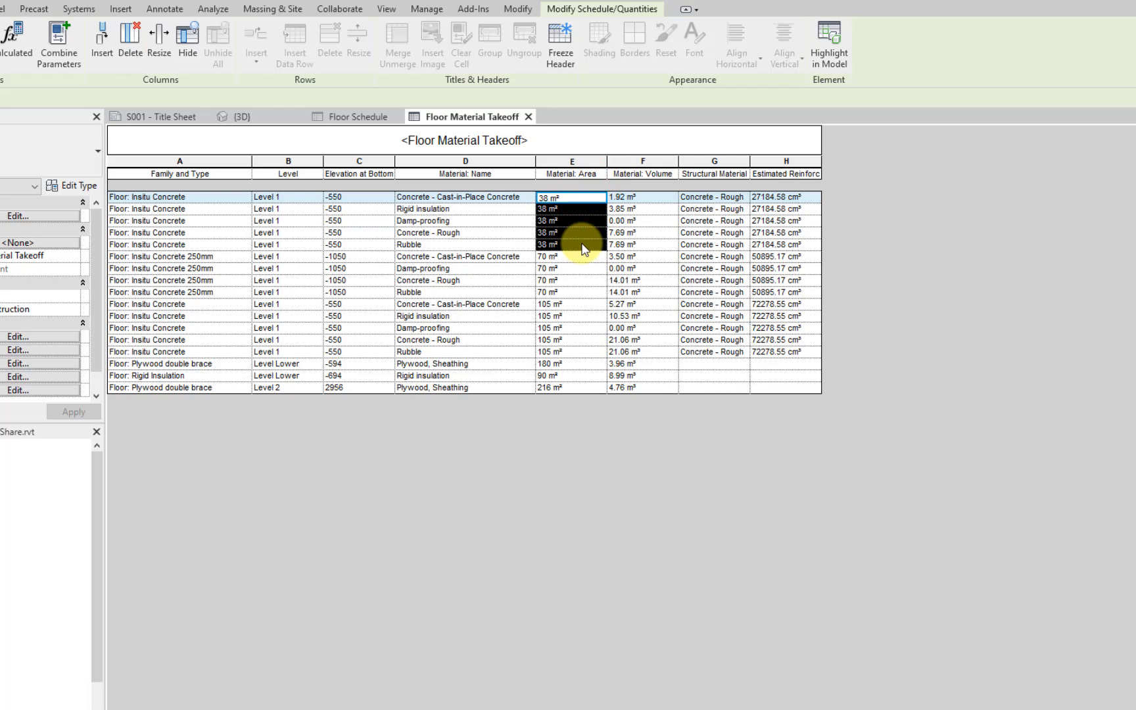
Step: Compare the material volumes and estimated reinforcement volumes of the first five Insitu Concrete rows, and highlight their Family and Type cells
click(652, 199)
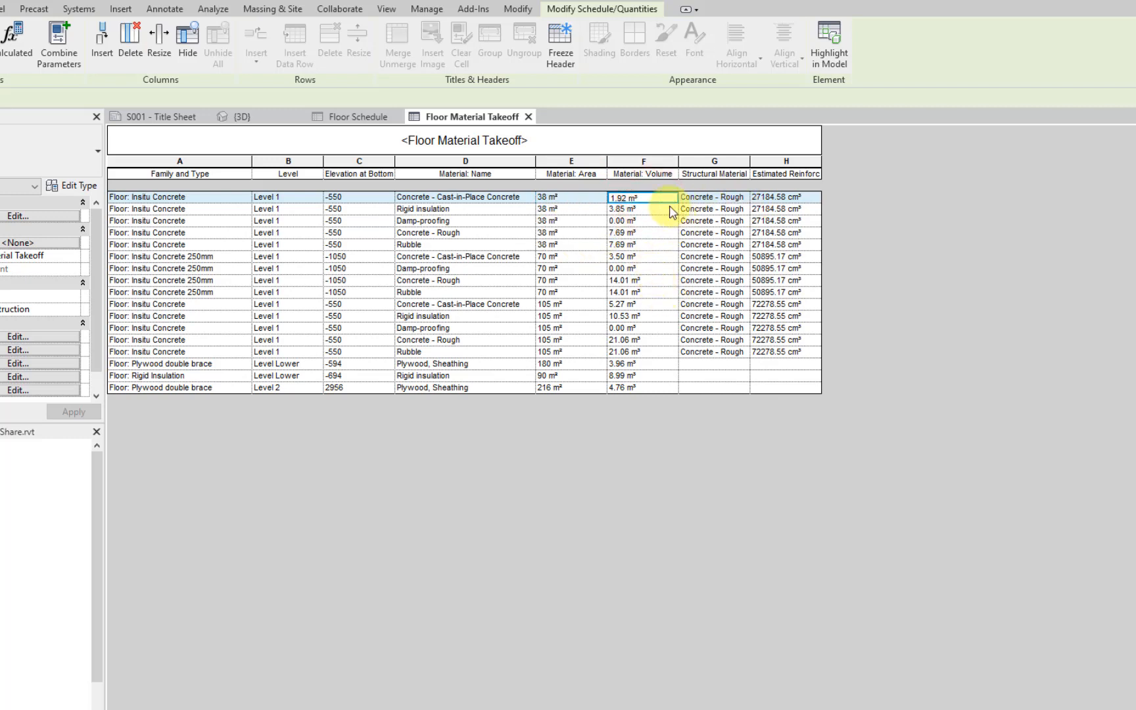
drag(654, 203, 659, 252)
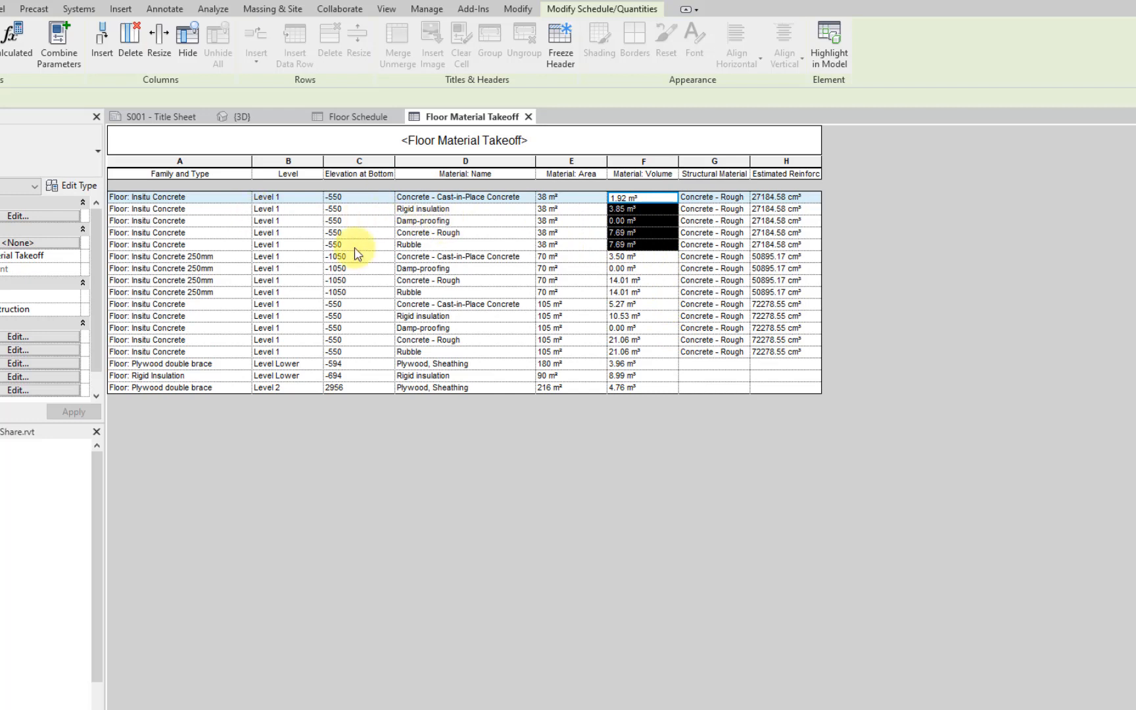
drag(807, 196, 816, 252)
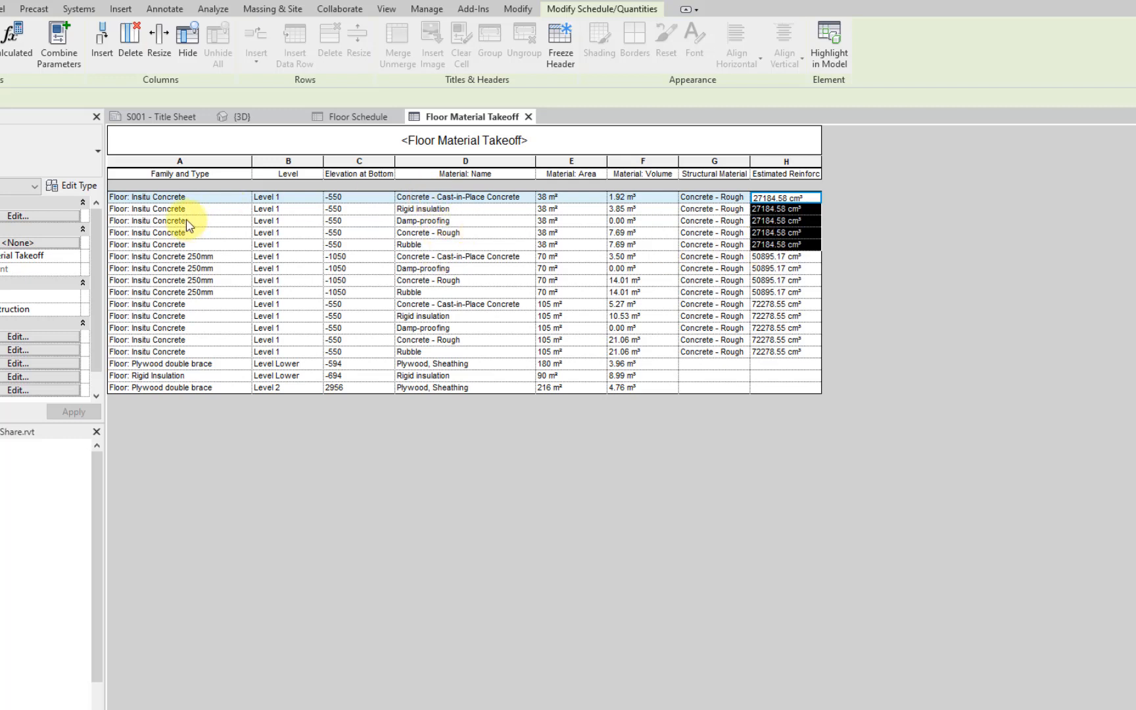
drag(198, 196, 198, 242)
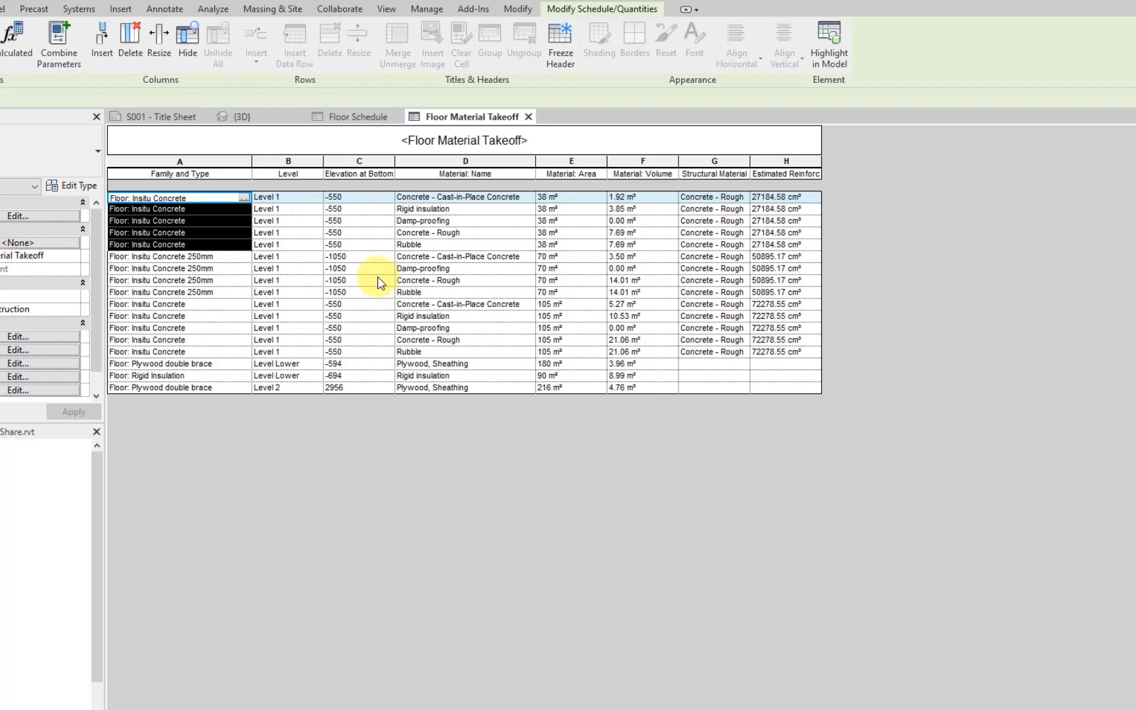
Step: Compare the material area and material volume of the first Insitu Concrete floor's Cast-in-Place Concrete and Rigid insulation rows
click(633, 197)
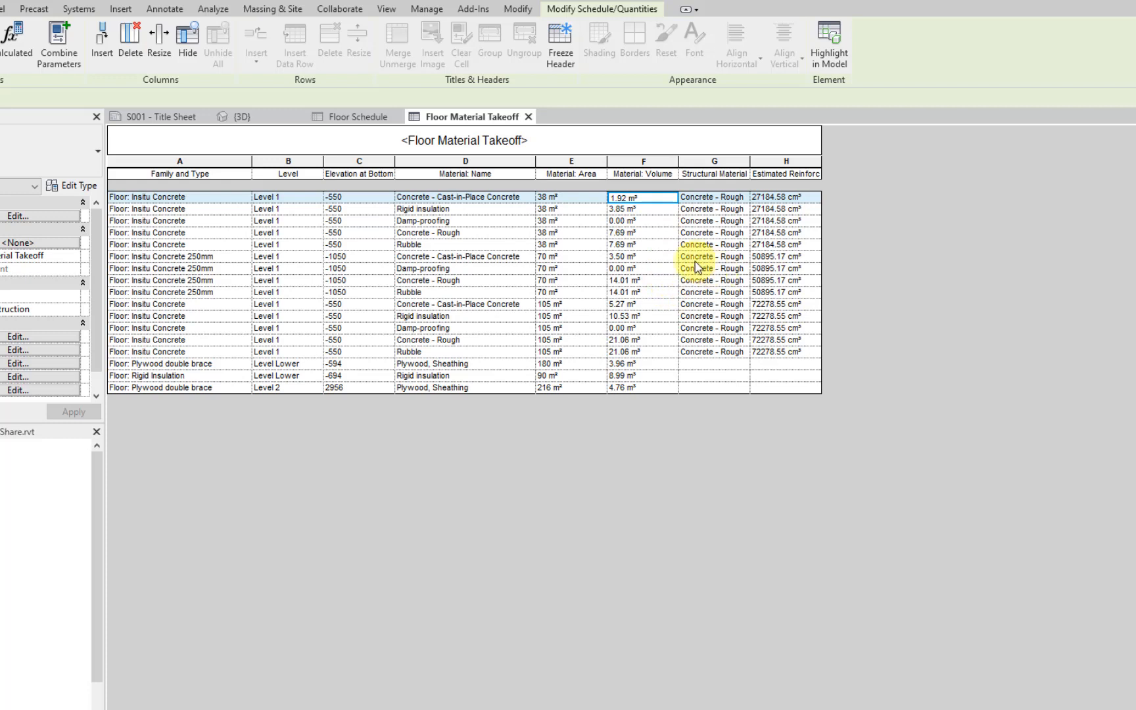
click(628, 209)
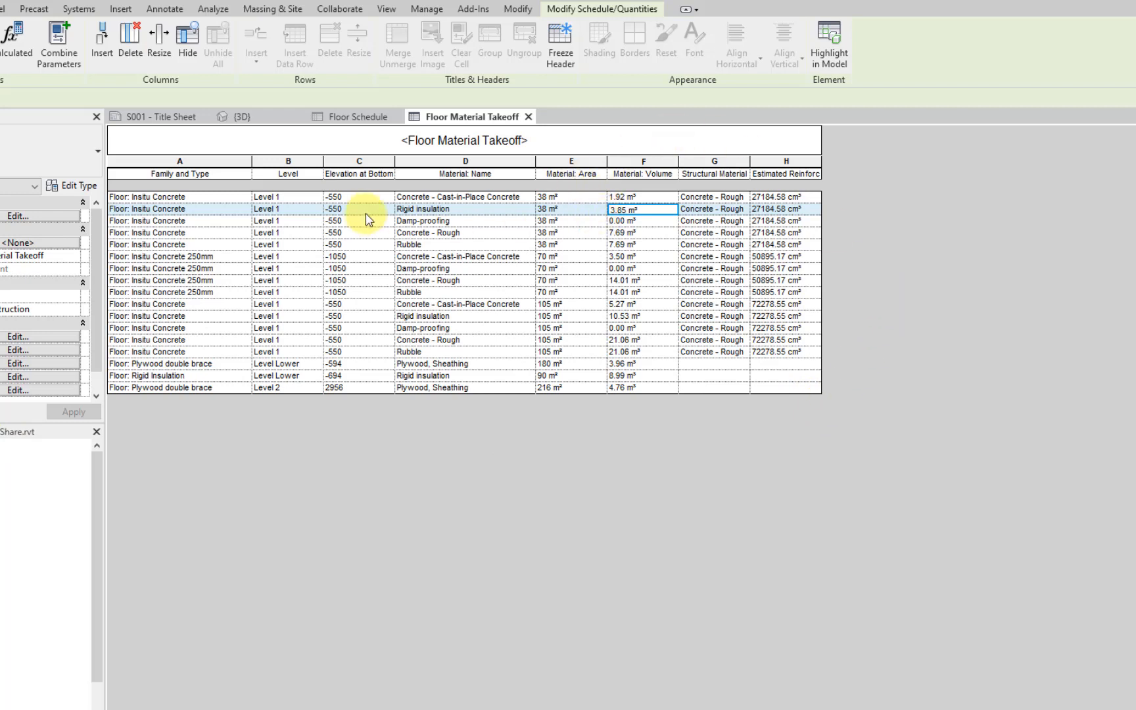
click(630, 197)
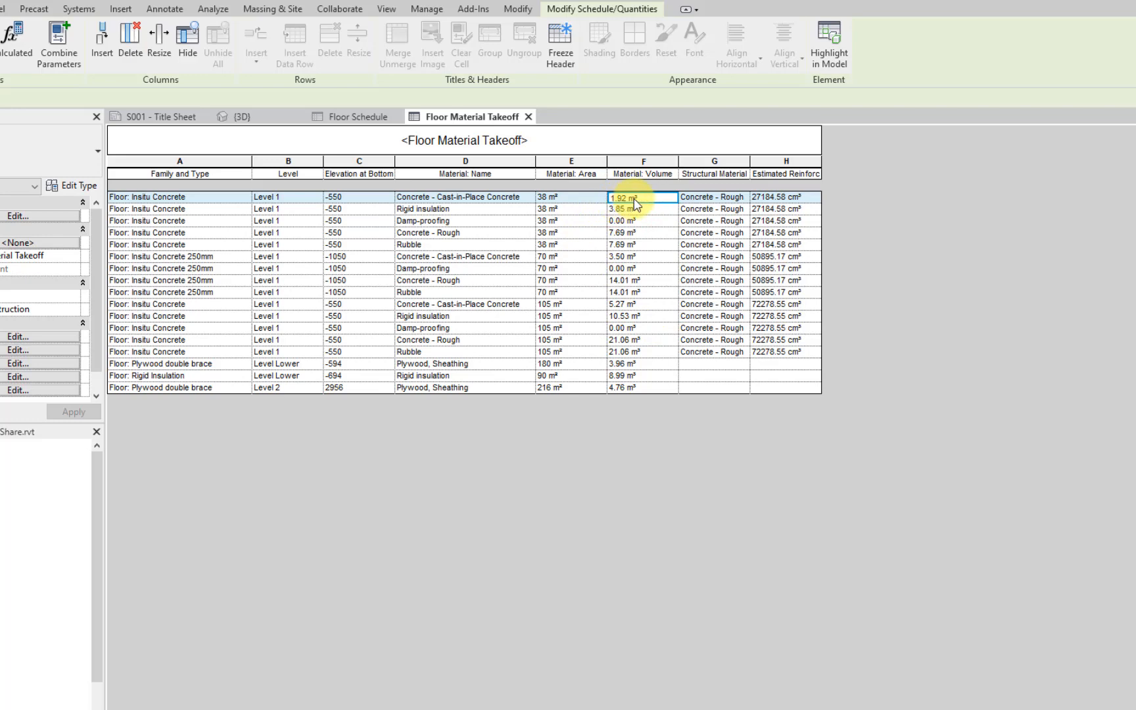
click(551, 198)
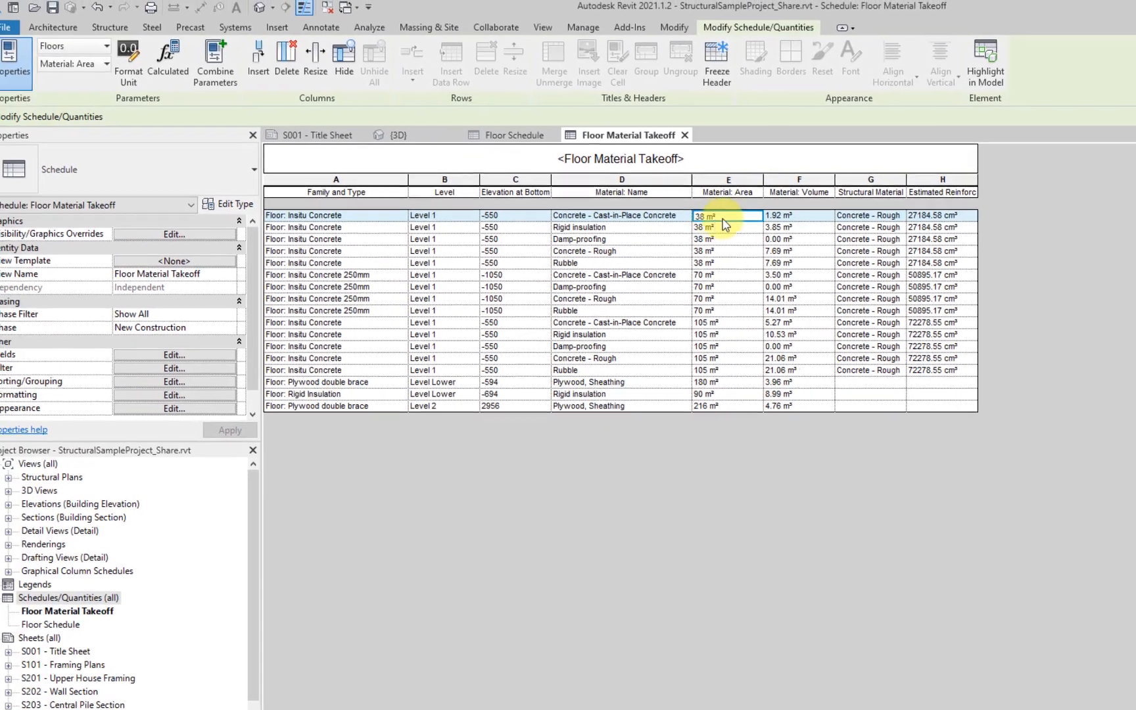
click(796, 219)
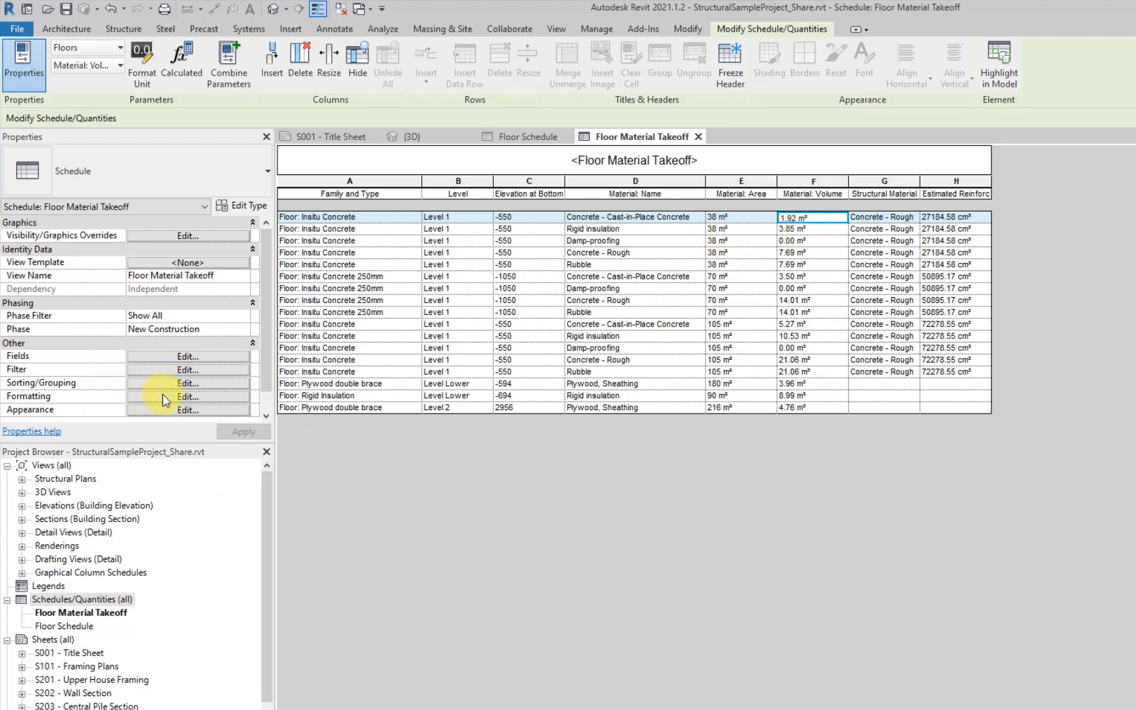
Step: Add the Volume field to the material takeoff and place it directly after Material: Volume
click(164, 359)
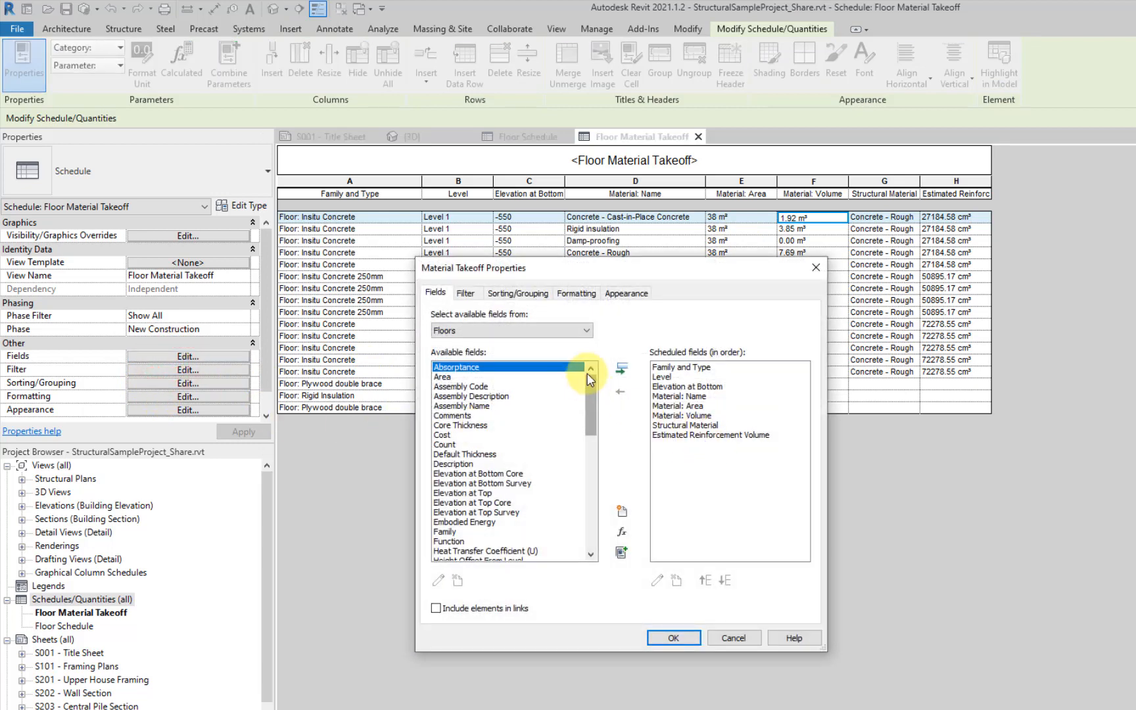
drag(591, 382, 606, 544)
click(453, 551)
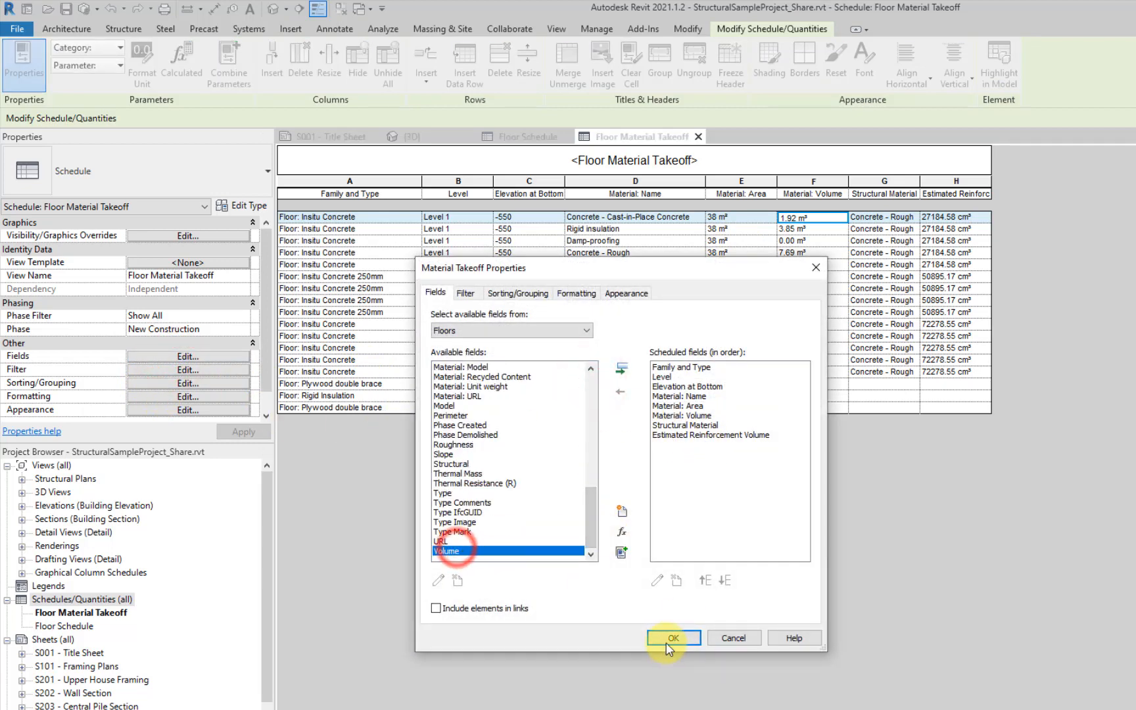
click(620, 369)
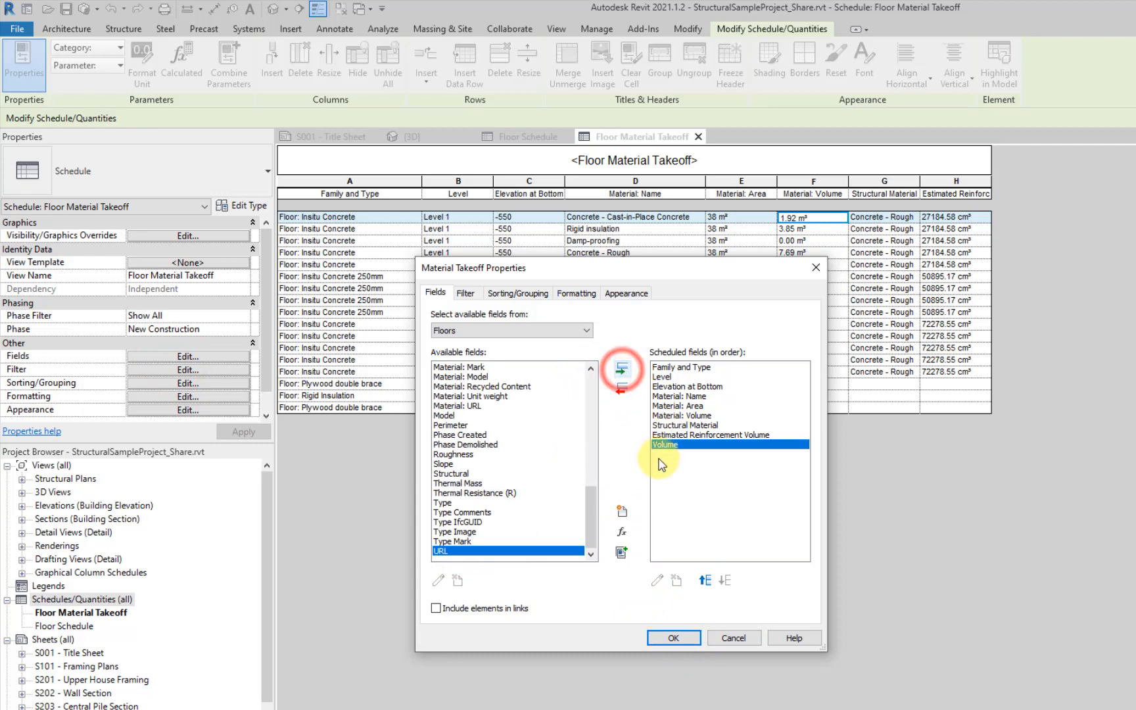
click(706, 580)
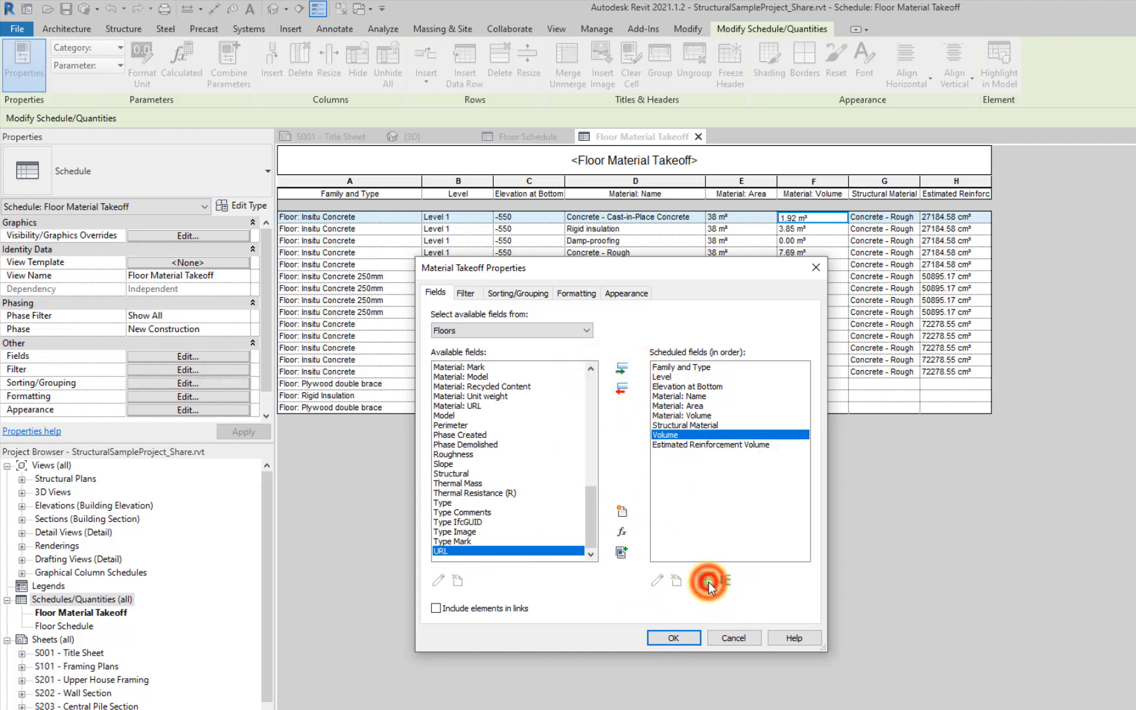
click(707, 581)
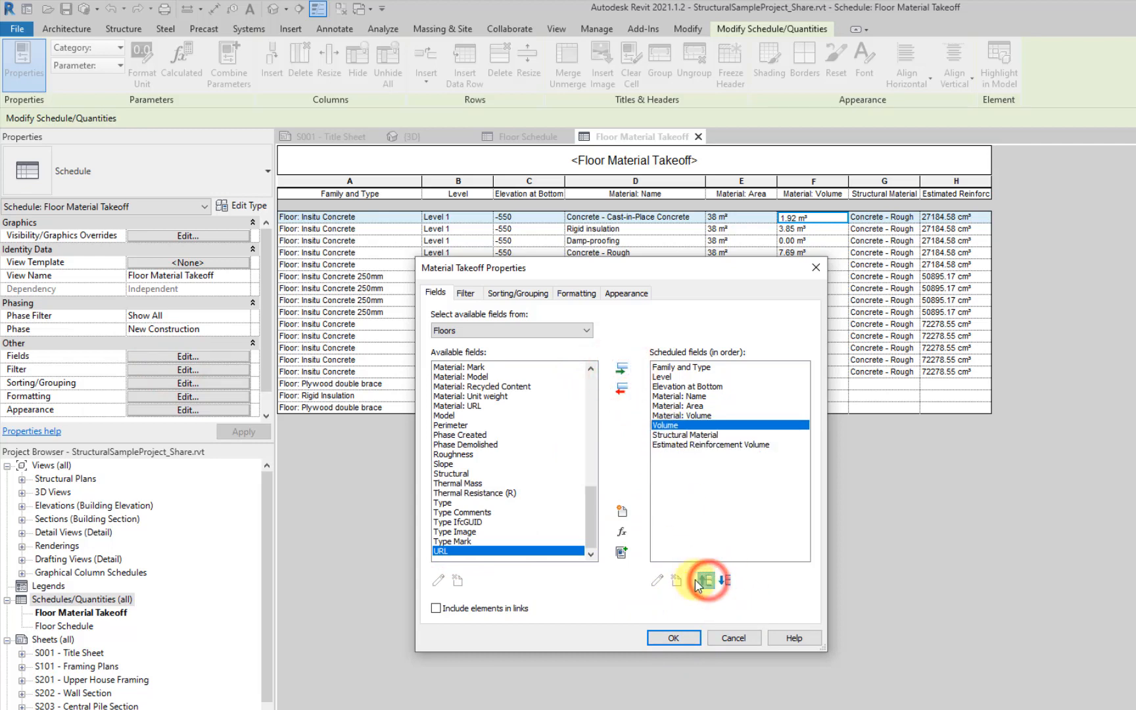
click(687, 641)
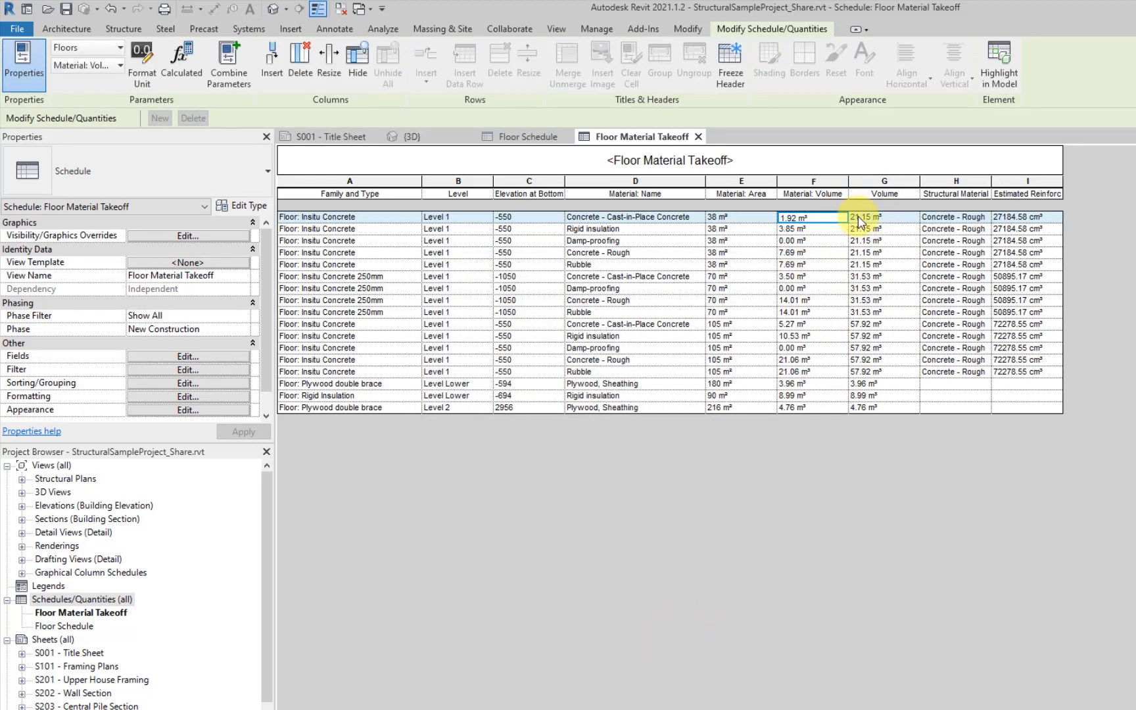
Step: Compare the overall Volume values of the first five Insitu Concrete rows with the first row's material volume
drag(911, 219, 850, 247)
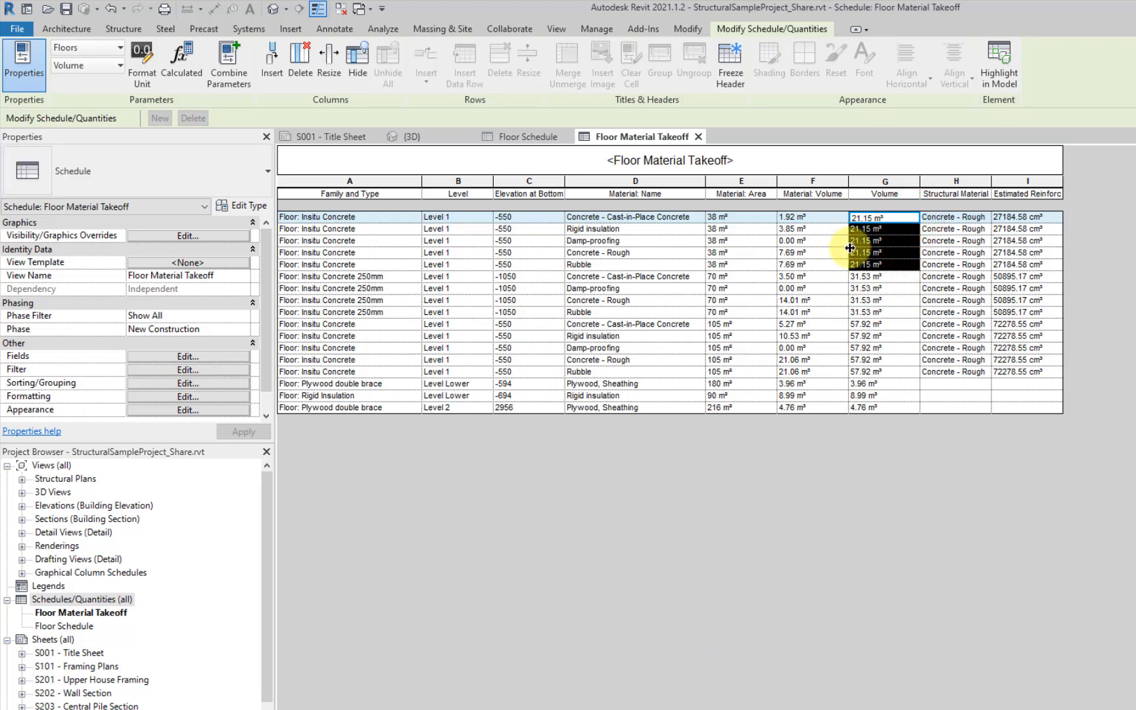
click(785, 217)
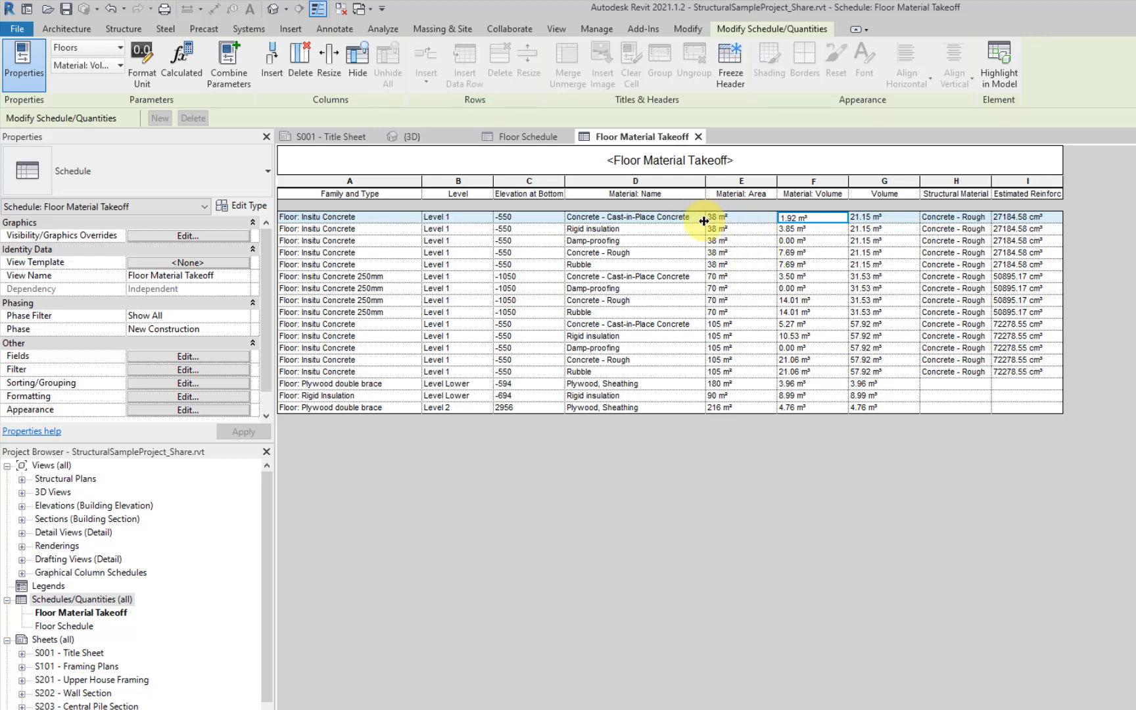
click(382, 217)
Step: In the 3D view, examine the selected Insitu Concrete floor type's layer materials and thicknesses, leaving the type unchanged
click(411, 136)
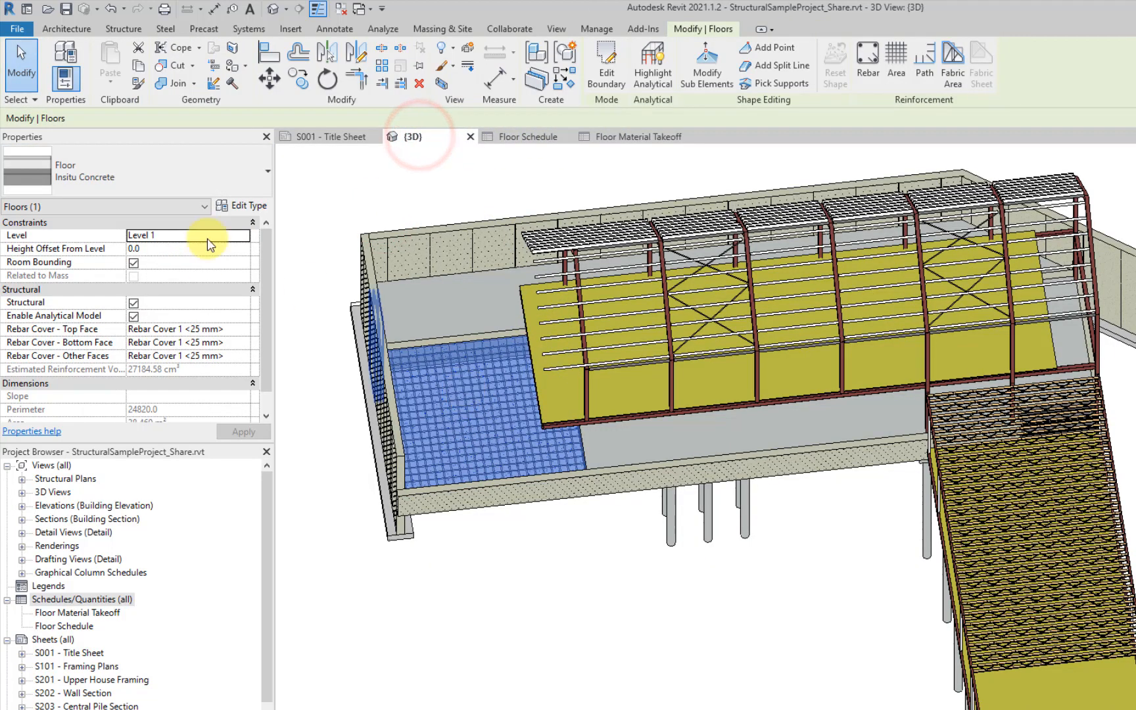
click(253, 193)
click(274, 176)
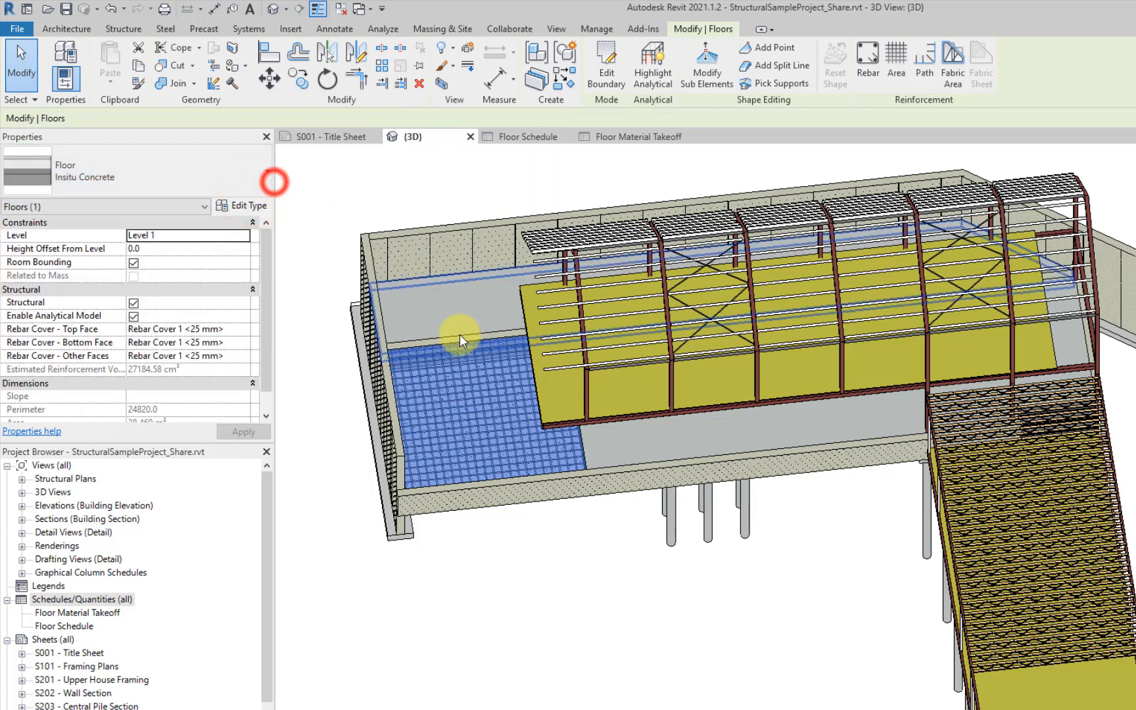
click(240, 206)
click(934, 346)
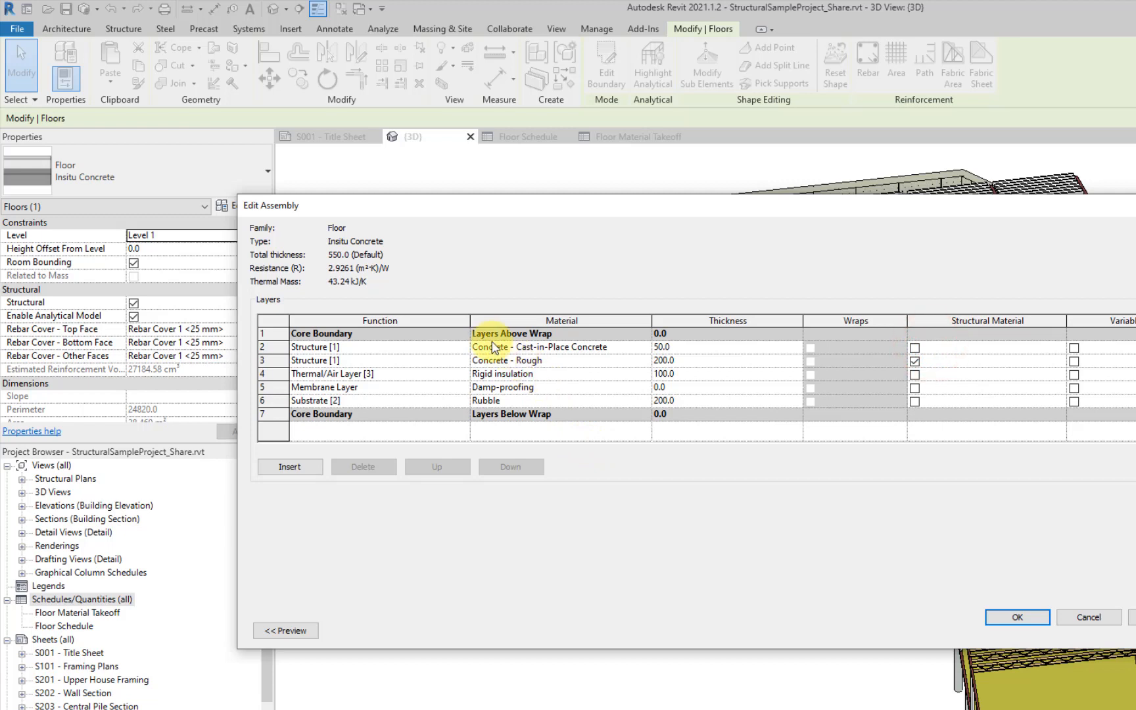
click(494, 347)
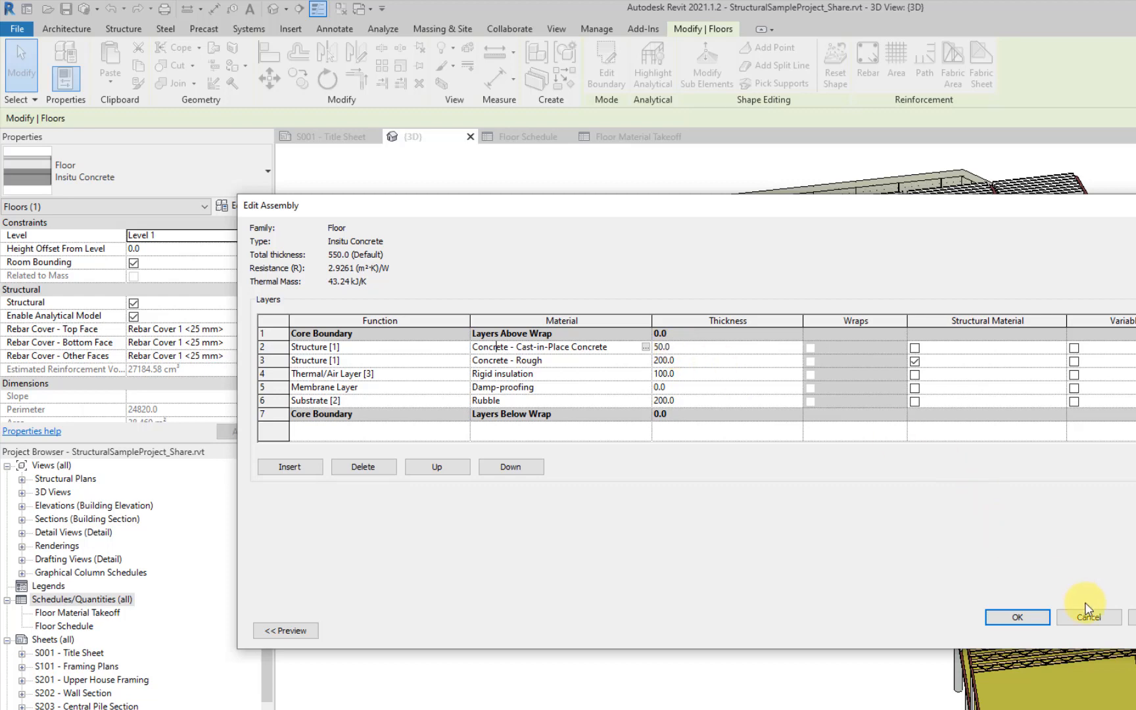
click(1091, 621)
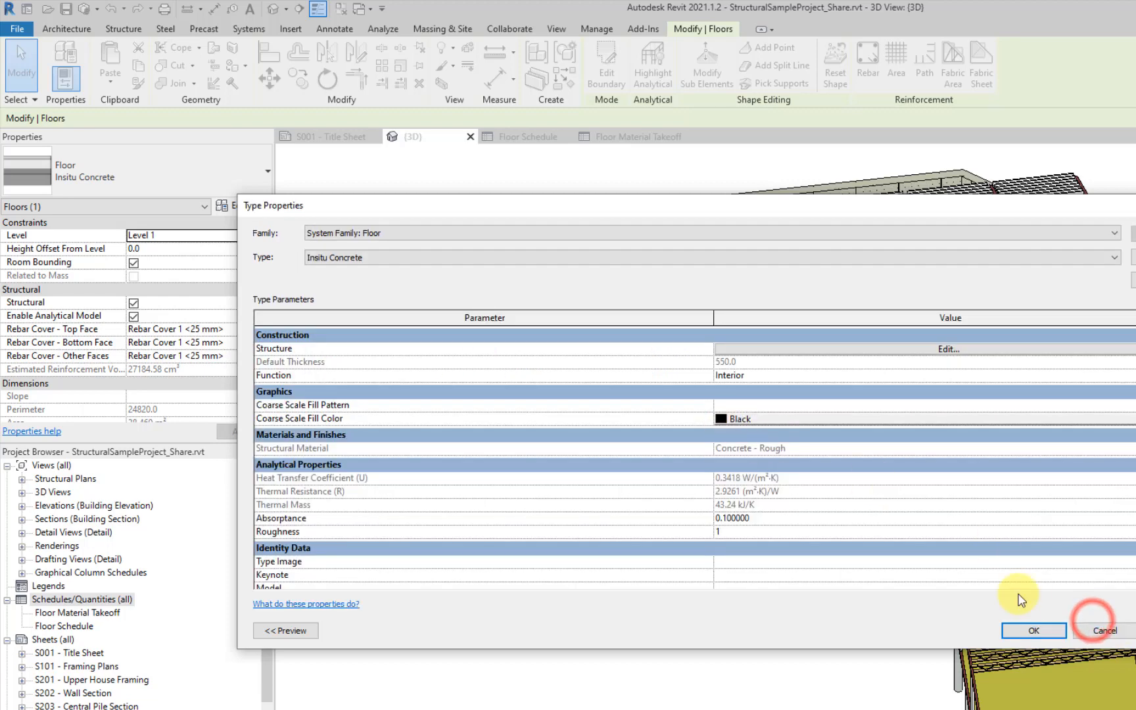
click(1110, 631)
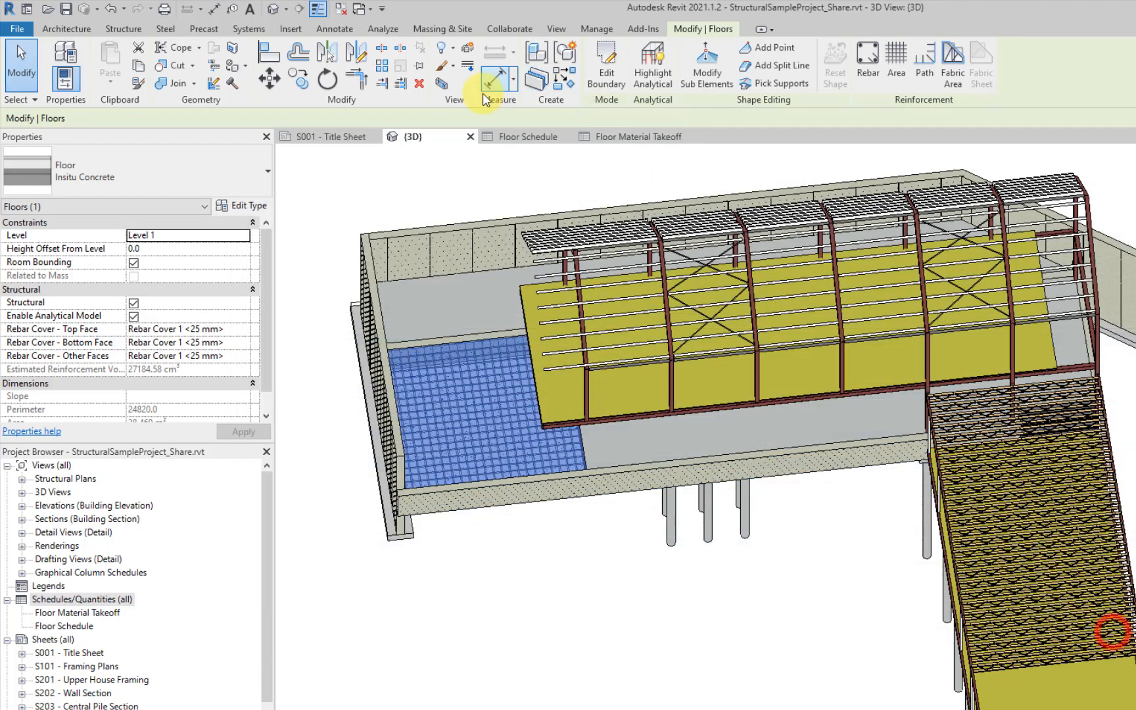
Step: Return to the Floor Material Takeoff, check the cast-in-place volume by computing 38 * 0.05 in Calculator, and close Calculator
click(530, 137)
click(648, 137)
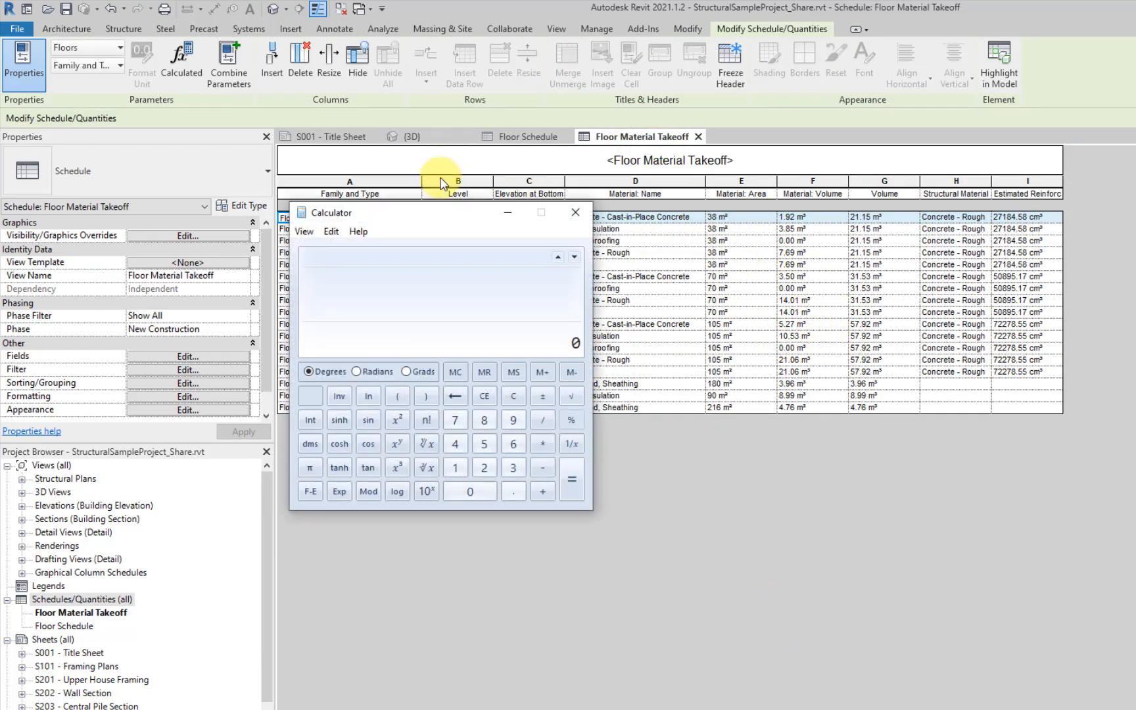
drag(414, 211, 983, 228)
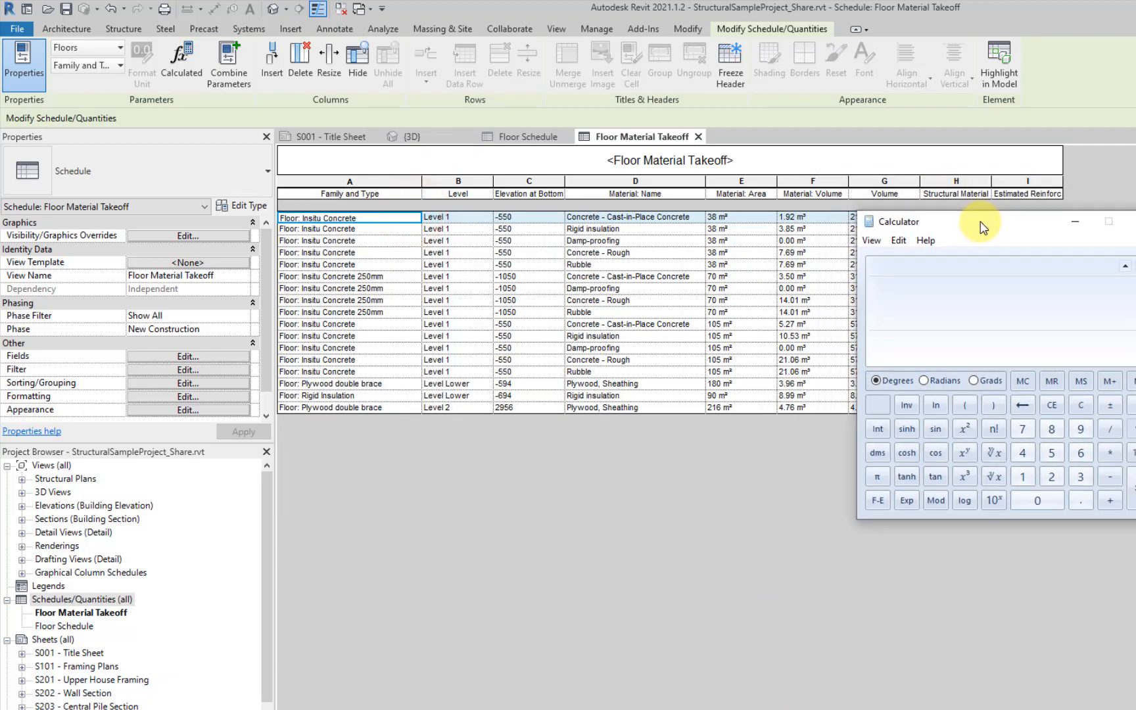
text(38 *)
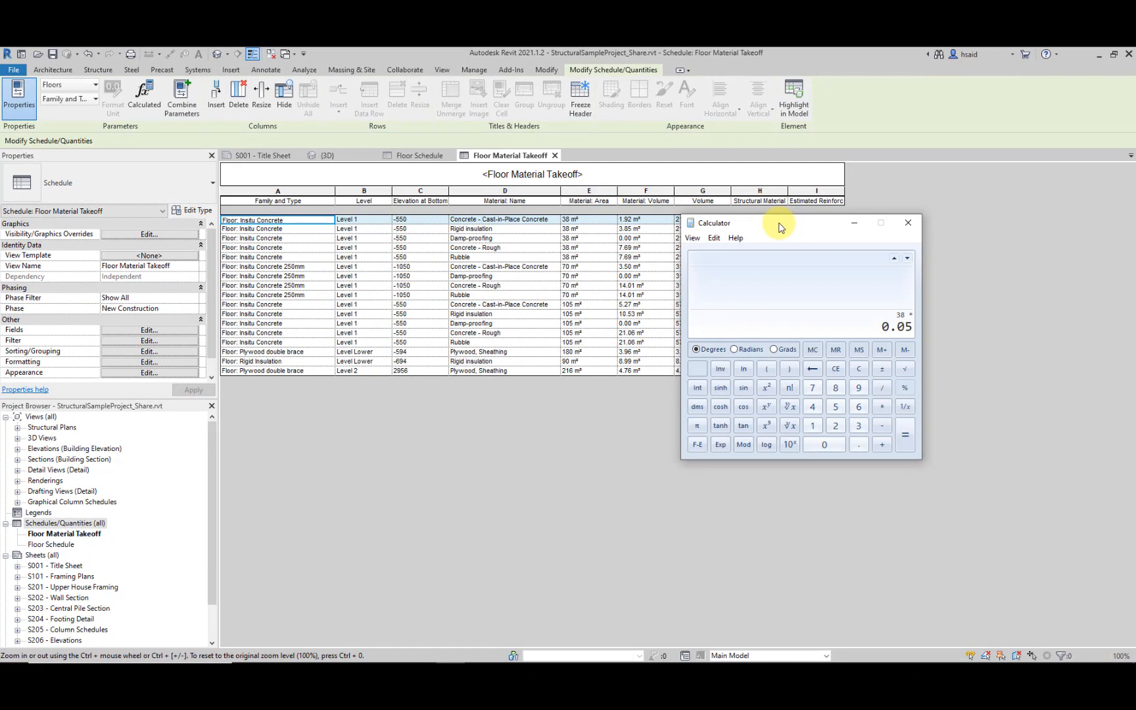
key(Return)
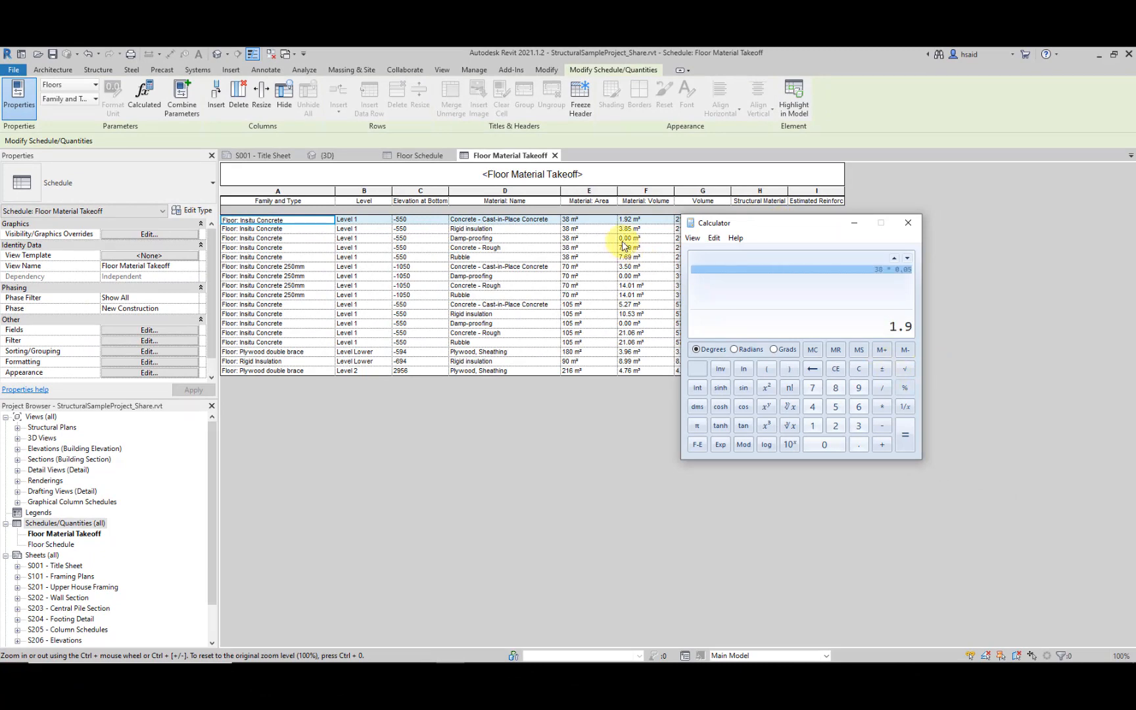
mouse_move(717, 224)
mouse_down()
mouse_move(648, 234)
mouse_move(722, 226)
mouse_up()
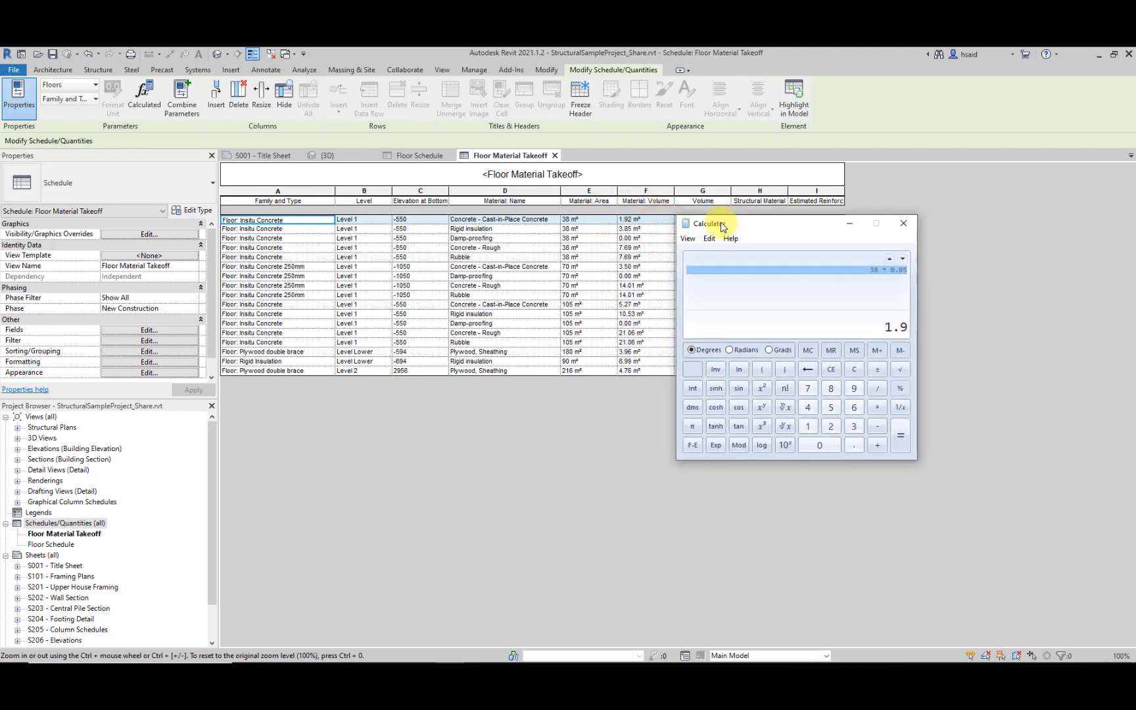
click(904, 224)
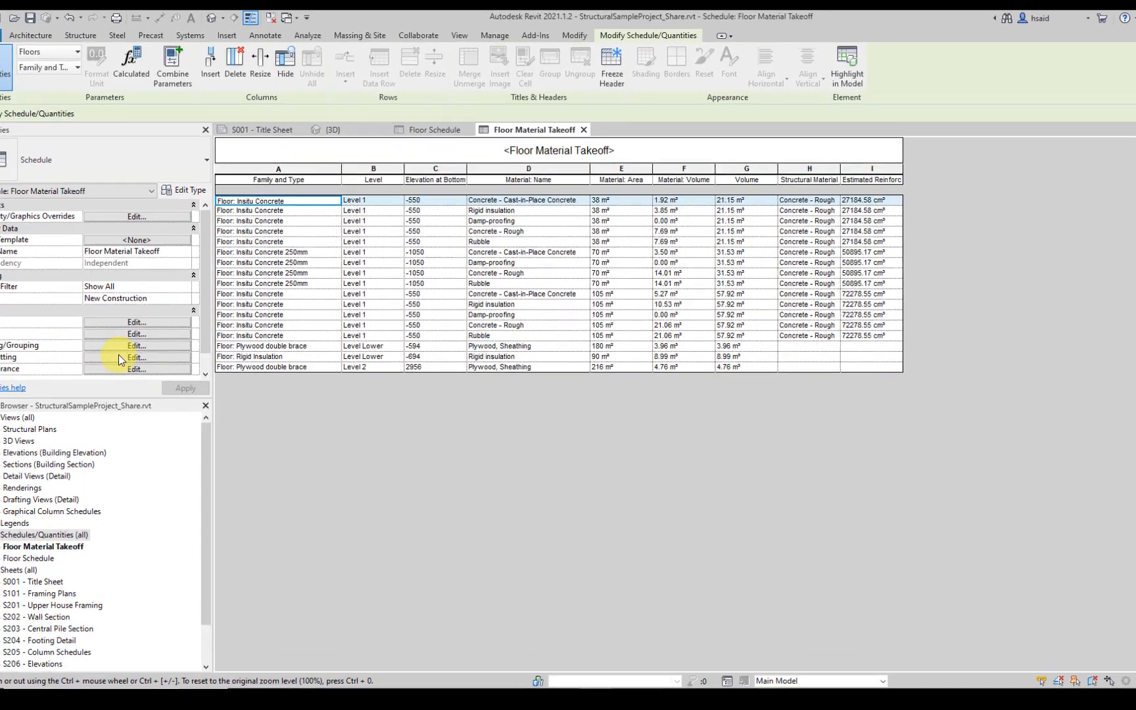
Step: Format the Material: Area field independently of project settings, in square meters rounded to 2 decimal places
click(150, 361)
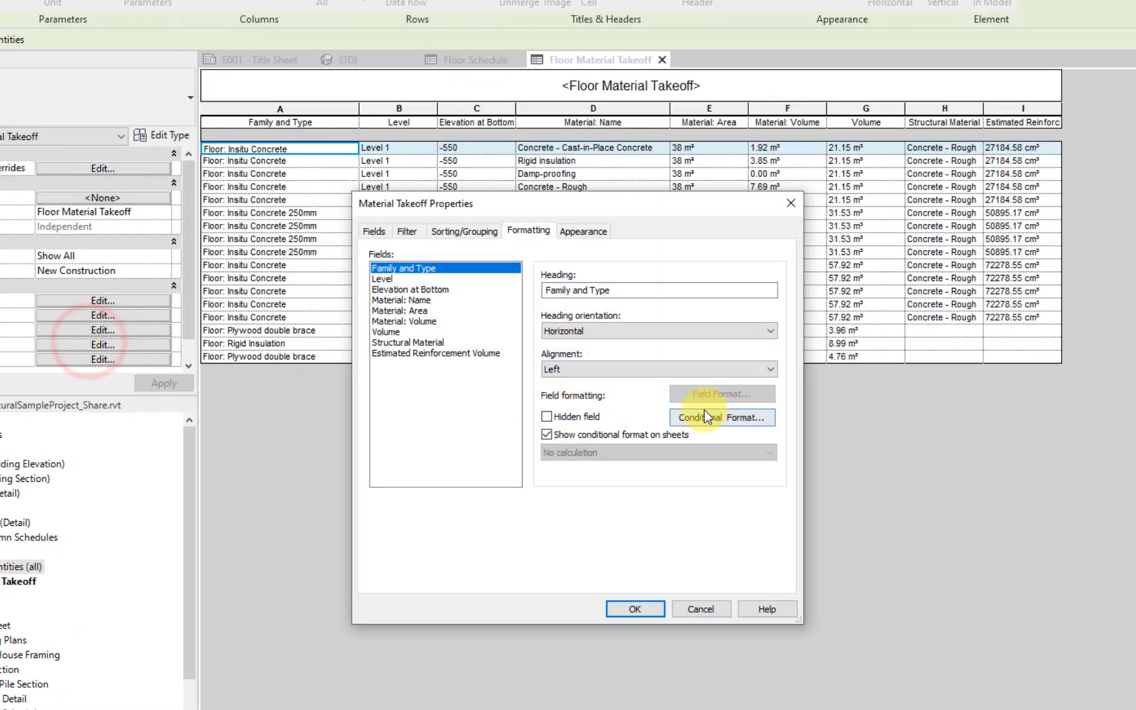
click(401, 312)
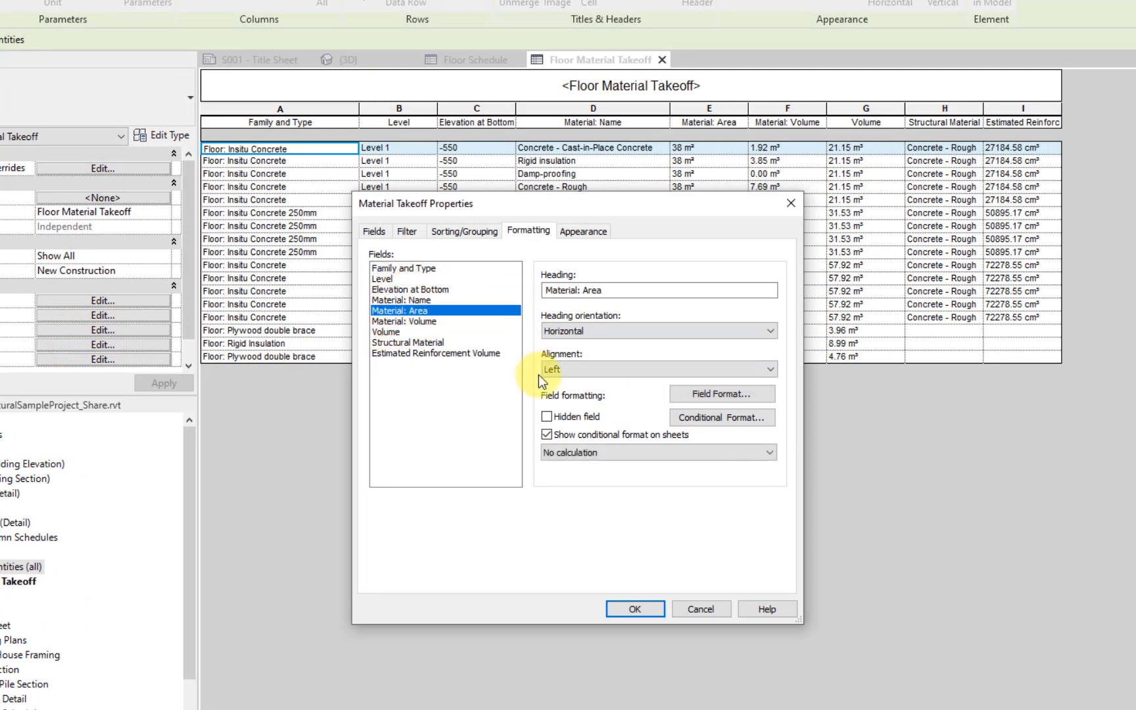
click(723, 394)
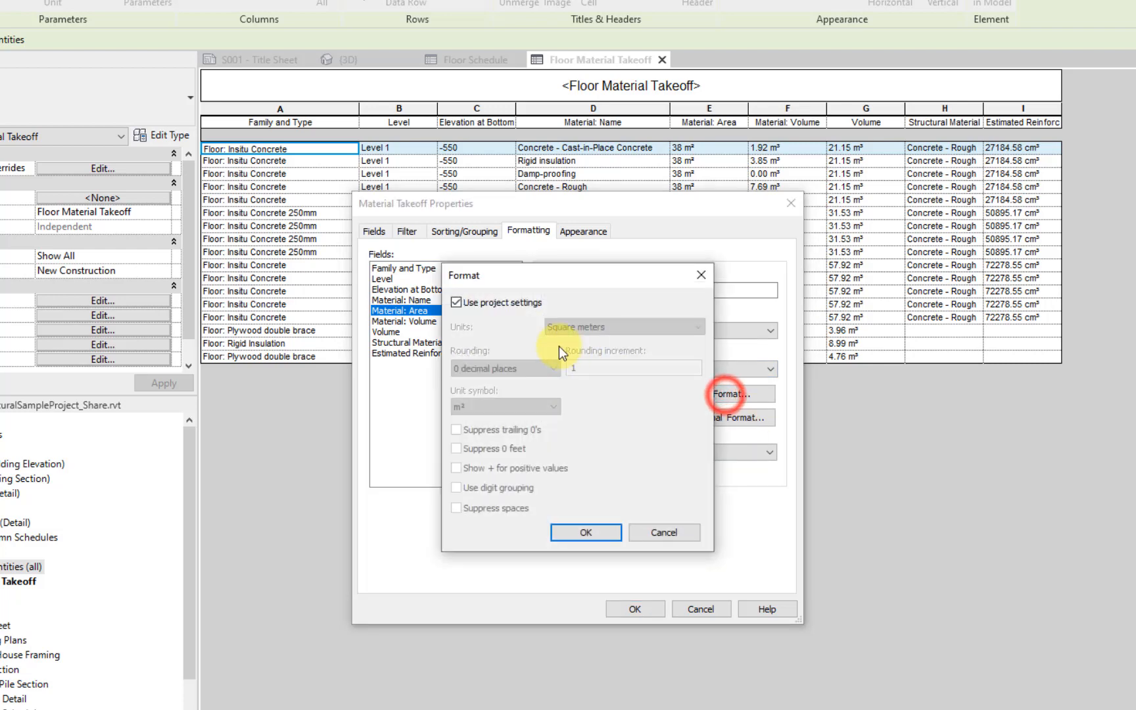
click(493, 302)
click(603, 325)
click(603, 325)
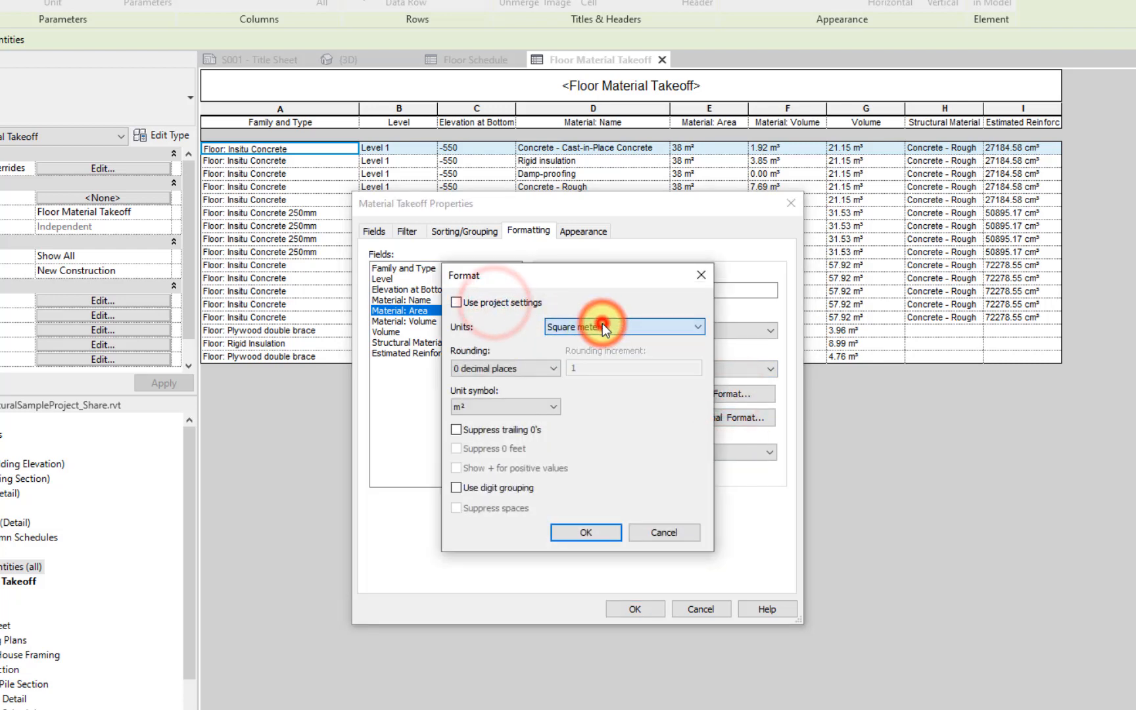
click(503, 368)
click(503, 436)
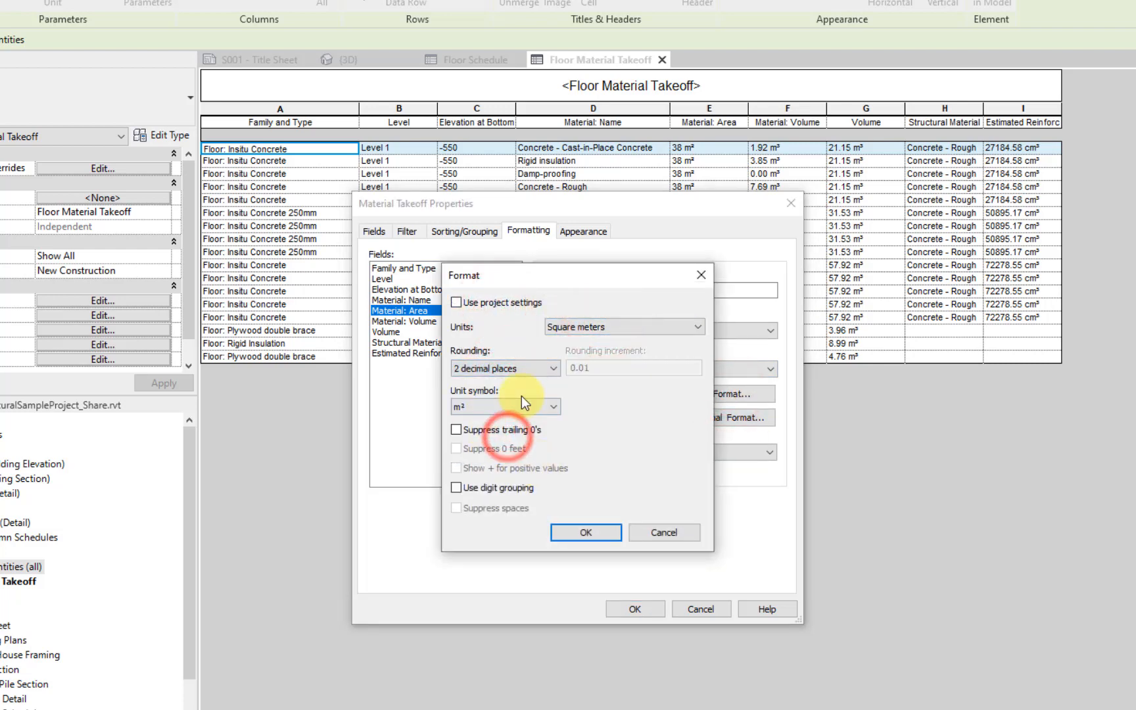
click(586, 532)
click(633, 609)
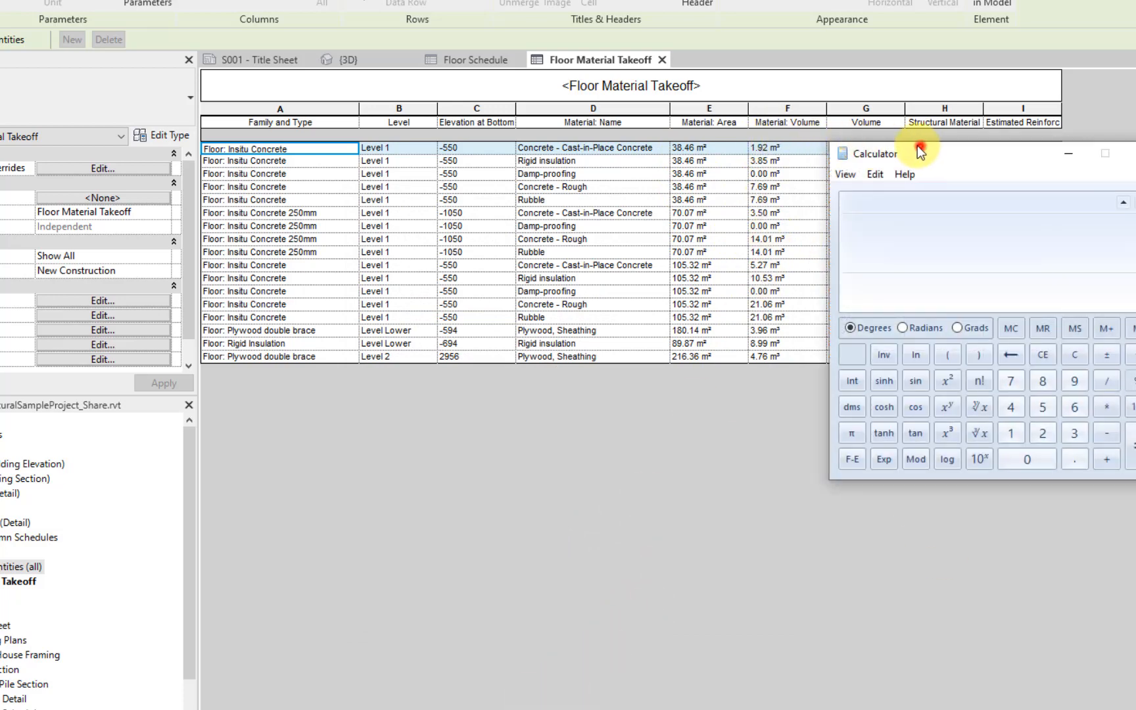
Step: Recheck the cast-in-place concrete volume by computing 38.46 * 0.05 in Calculator, then close it
drag(919, 150, 888, 146)
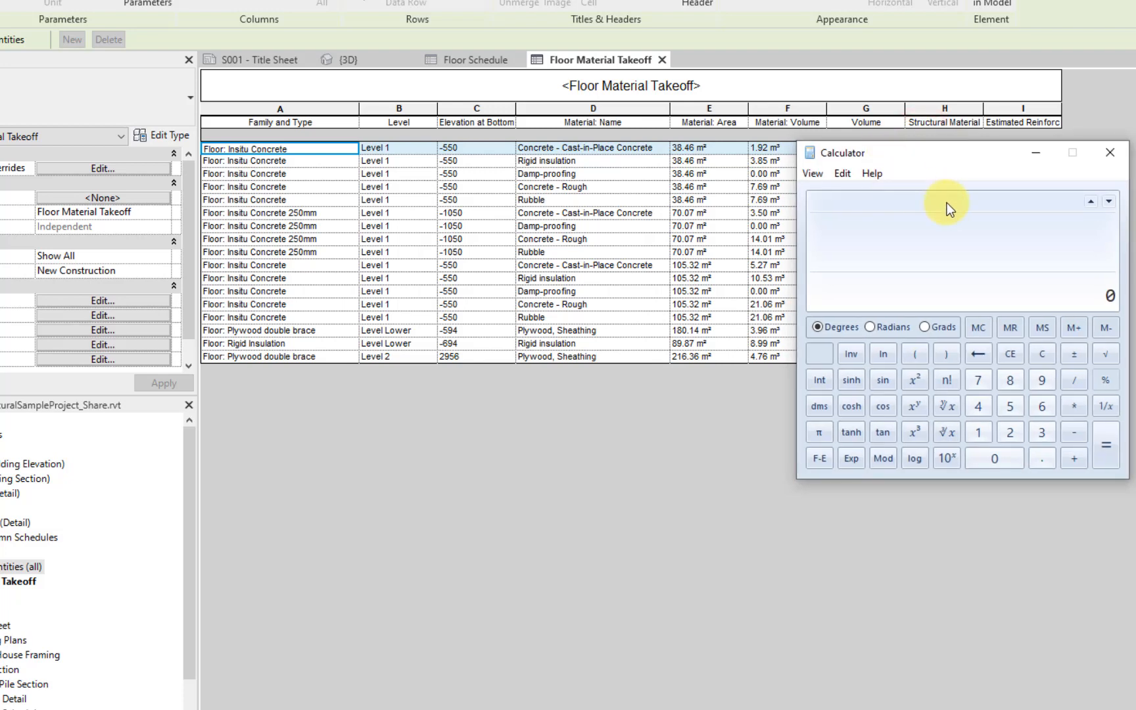
text(38.46 * 0.05)
key(Return)
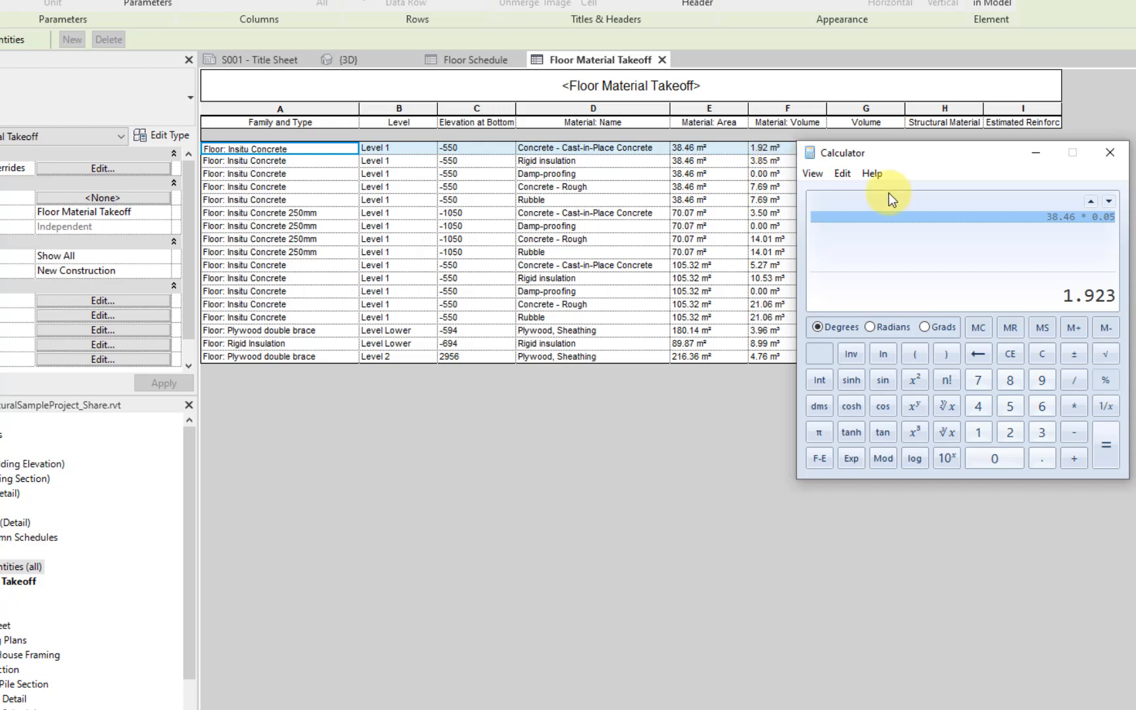
click(1110, 154)
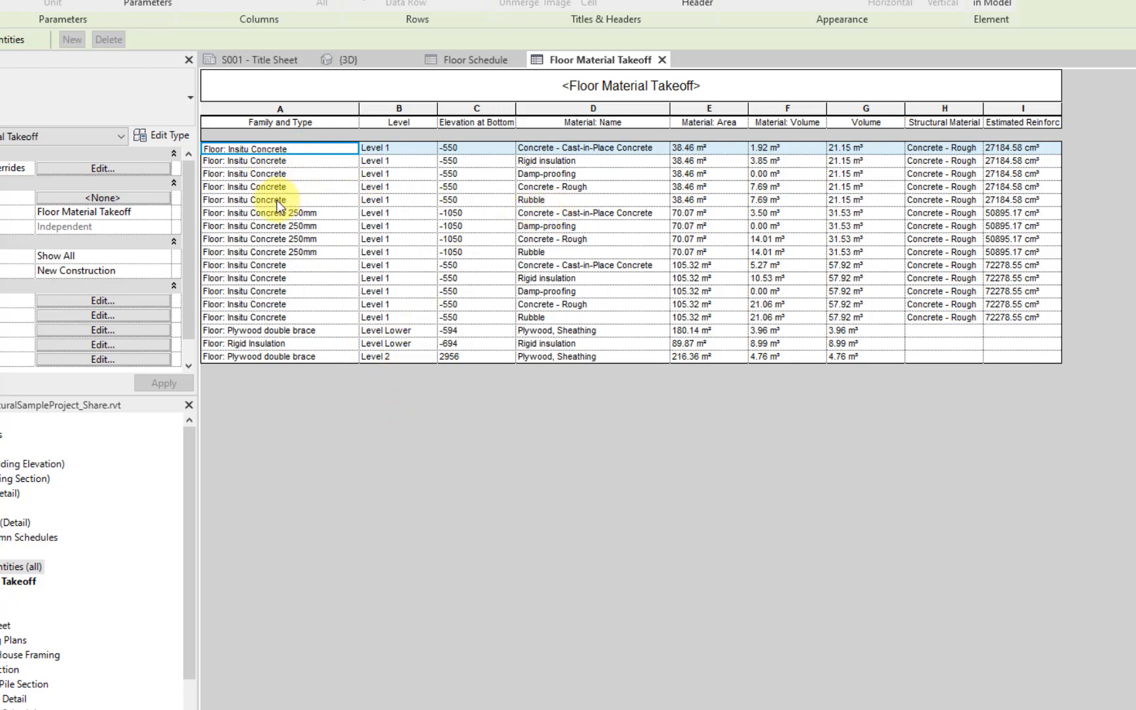
Step: Review the first Insitu Concrete floor's five material rows and the remaining floor rows by highlighting each group, then clear the highlight
drag(1006, 201, 842, 187)
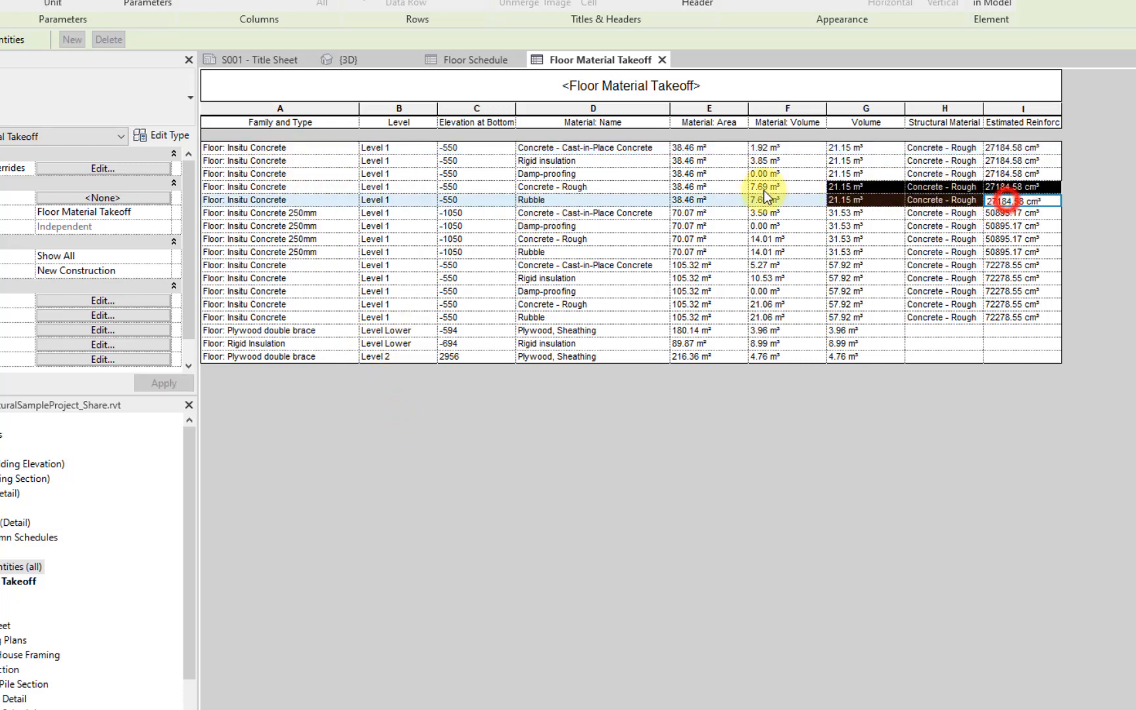
drag(764, 191, 262, 147)
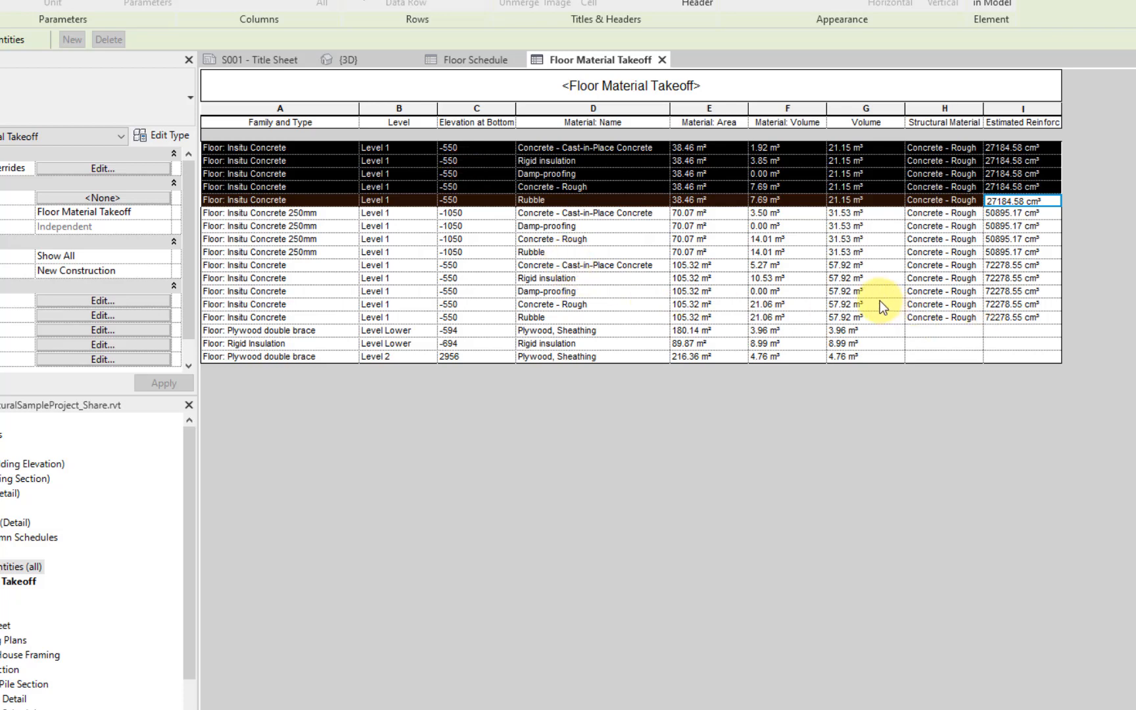
drag(1006, 356, 432, 229)
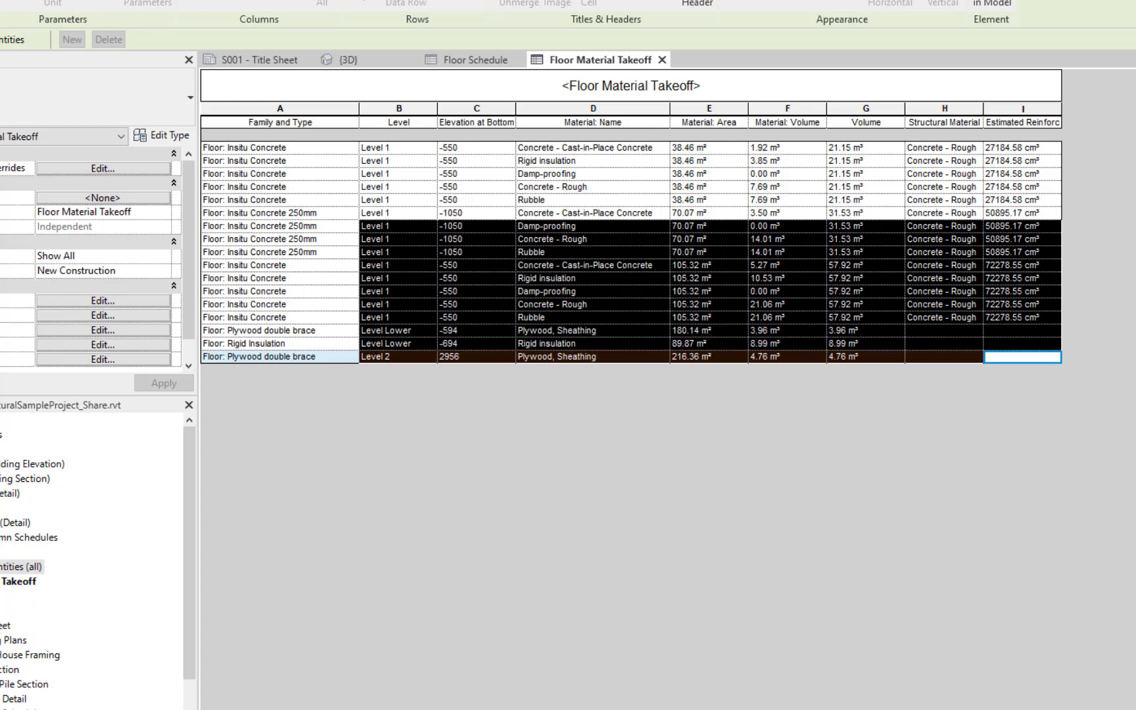
click(820, 420)
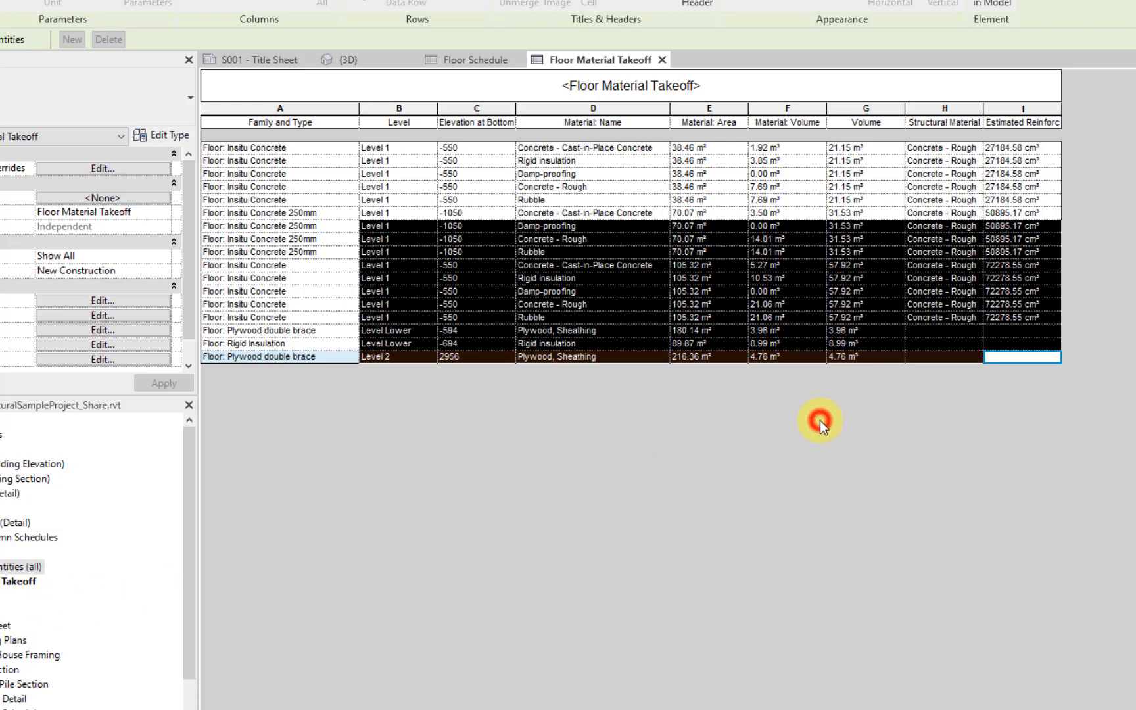
click(689, 305)
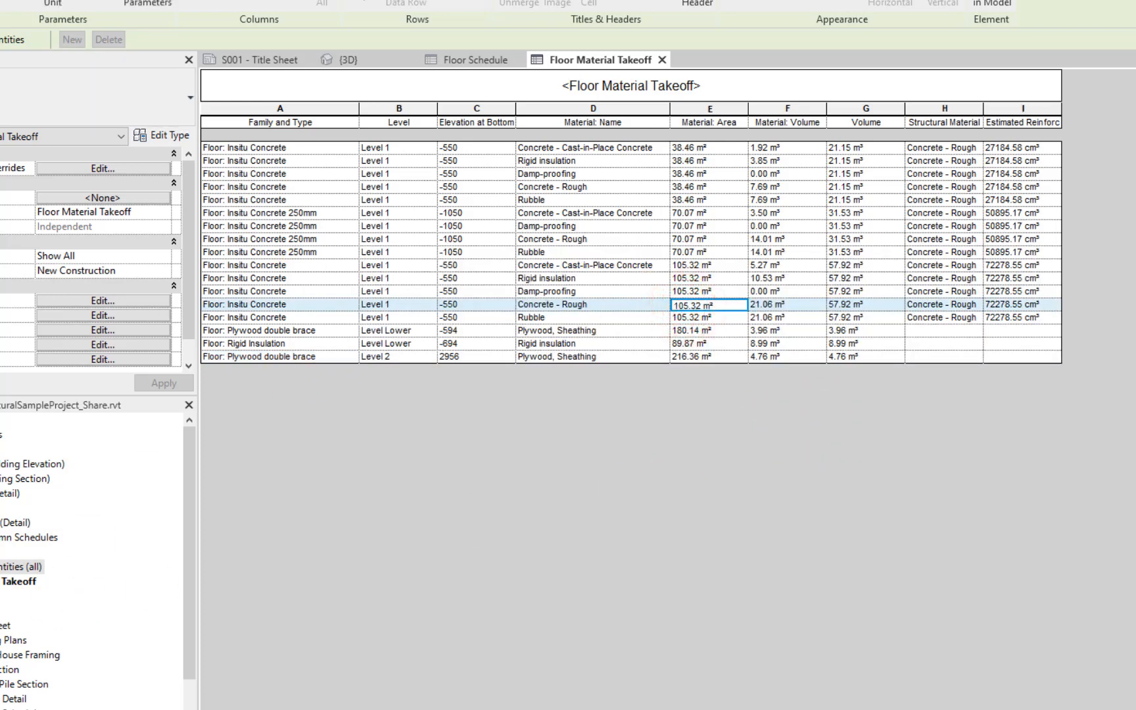